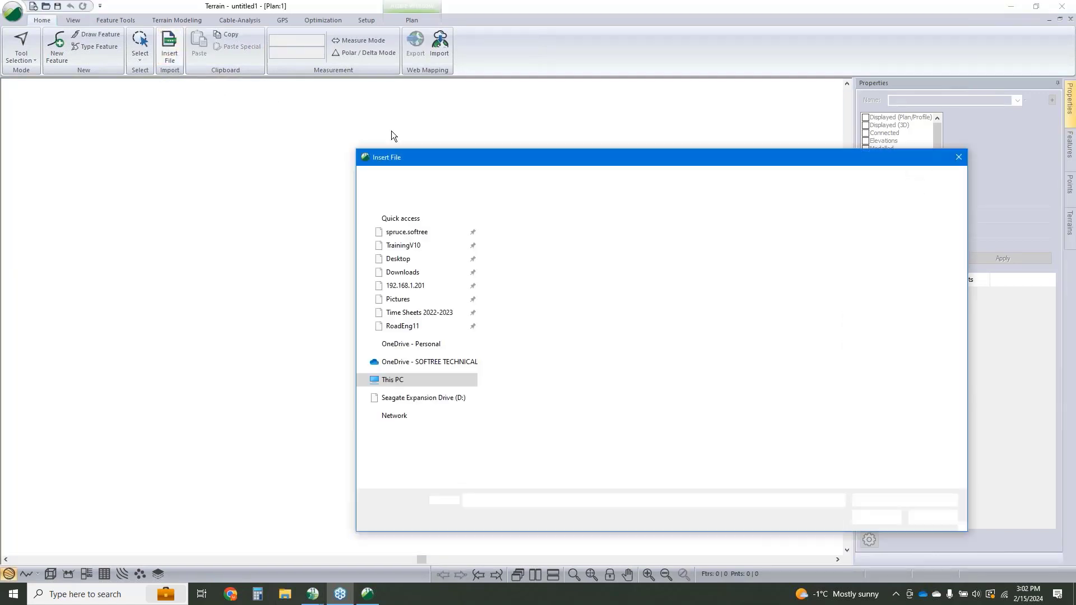
# Step: Choose 1m DEM.tif from the Mine Access folder on the Desktop as the file to insert
pyautogui.click(485, 174)
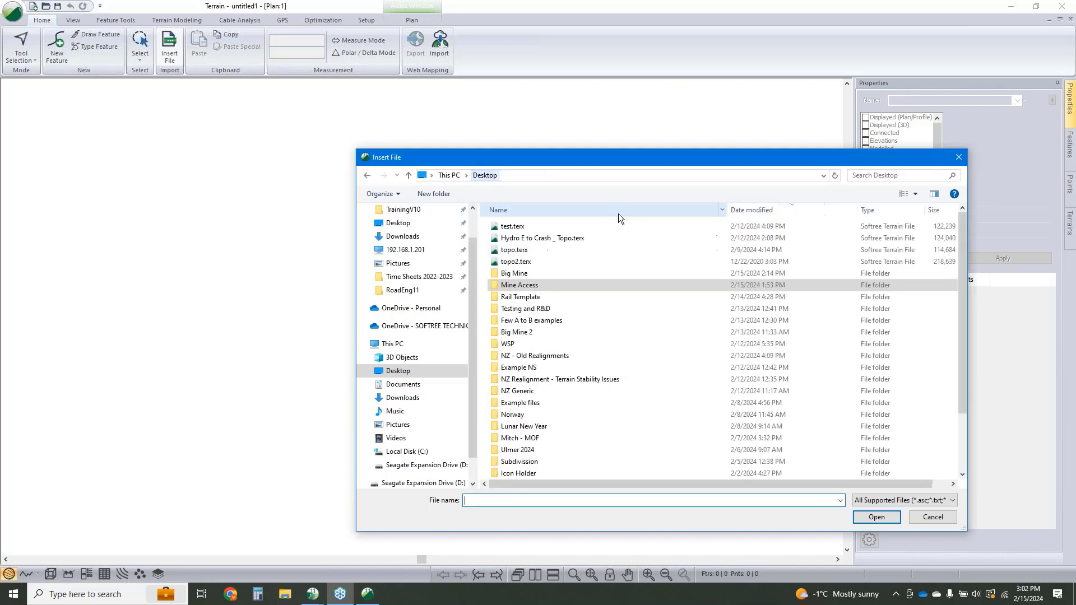
pyautogui.doubleClick(534, 288)
pyautogui.click(530, 238)
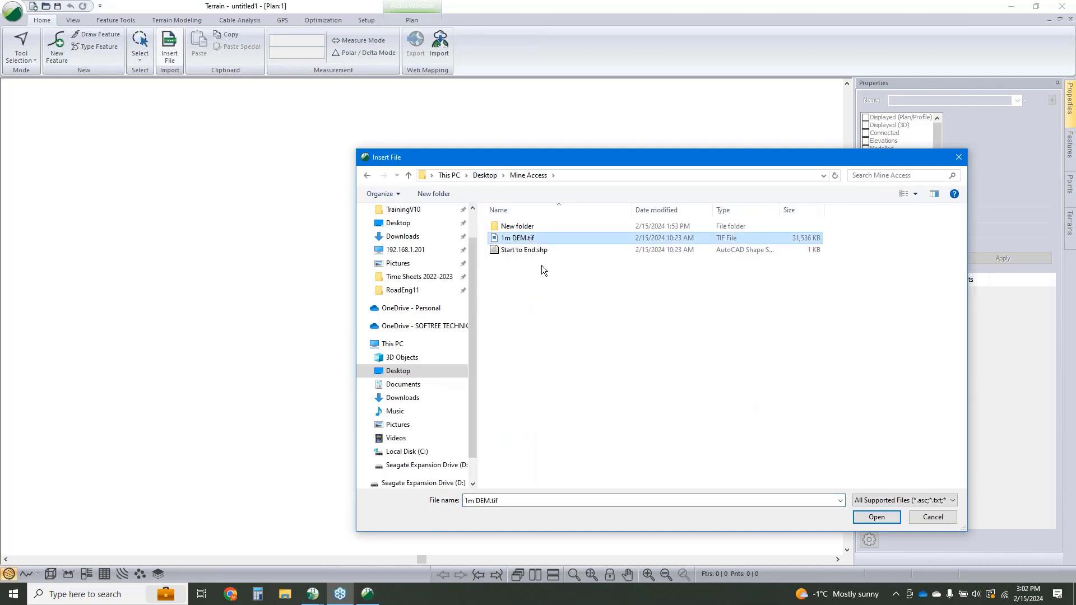
pyautogui.click(877, 517)
# Step: Import the file in the USGS DEM format with a 3D model and continue creating the large TIN
pyautogui.click(534, 267)
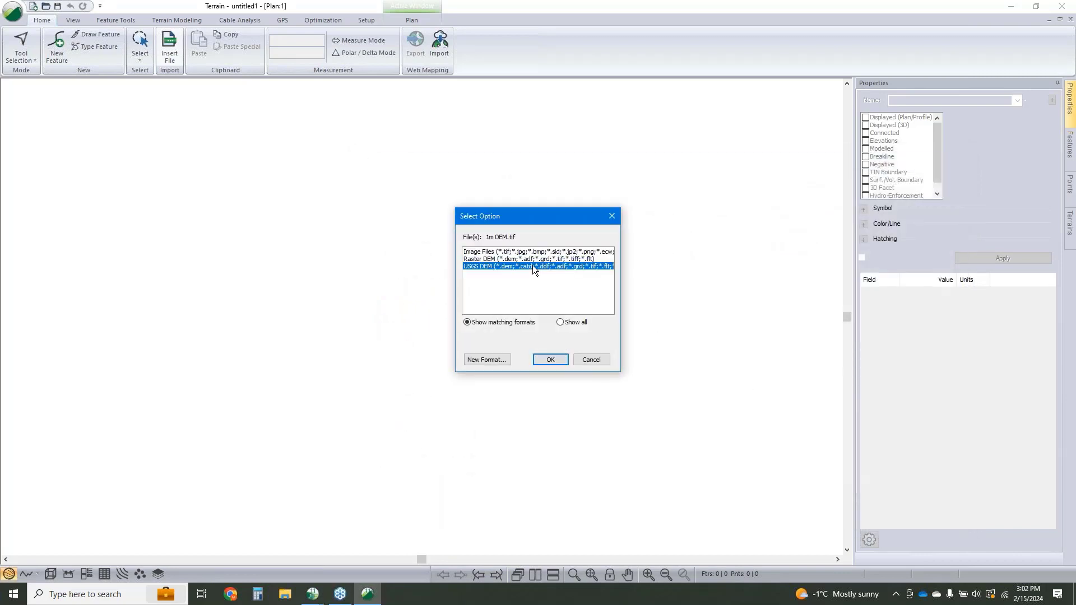
pyautogui.click(551, 360)
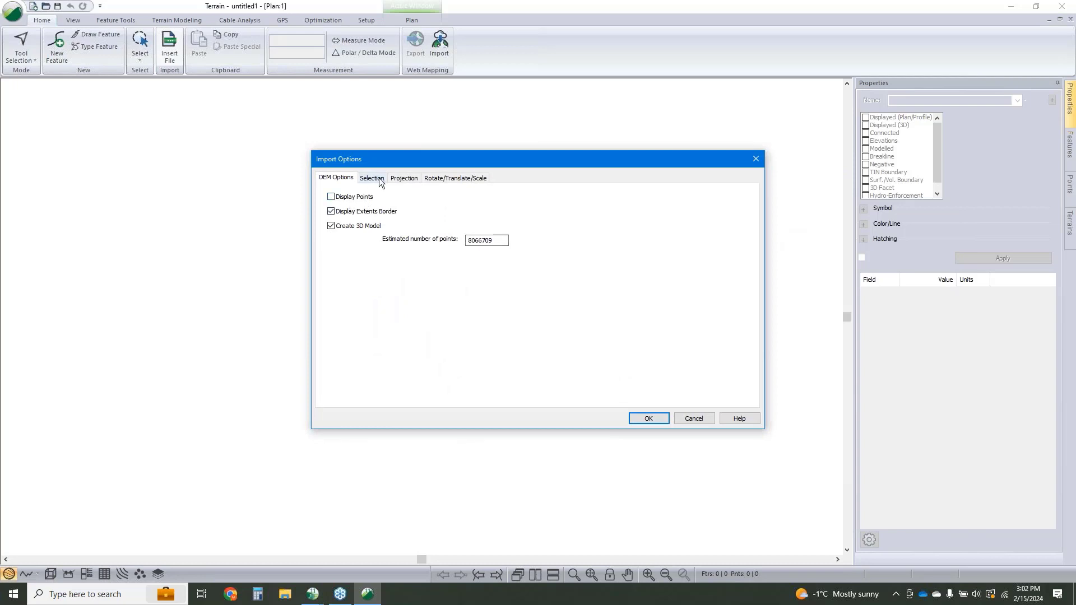
pyautogui.click(406, 179)
pyautogui.click(657, 424)
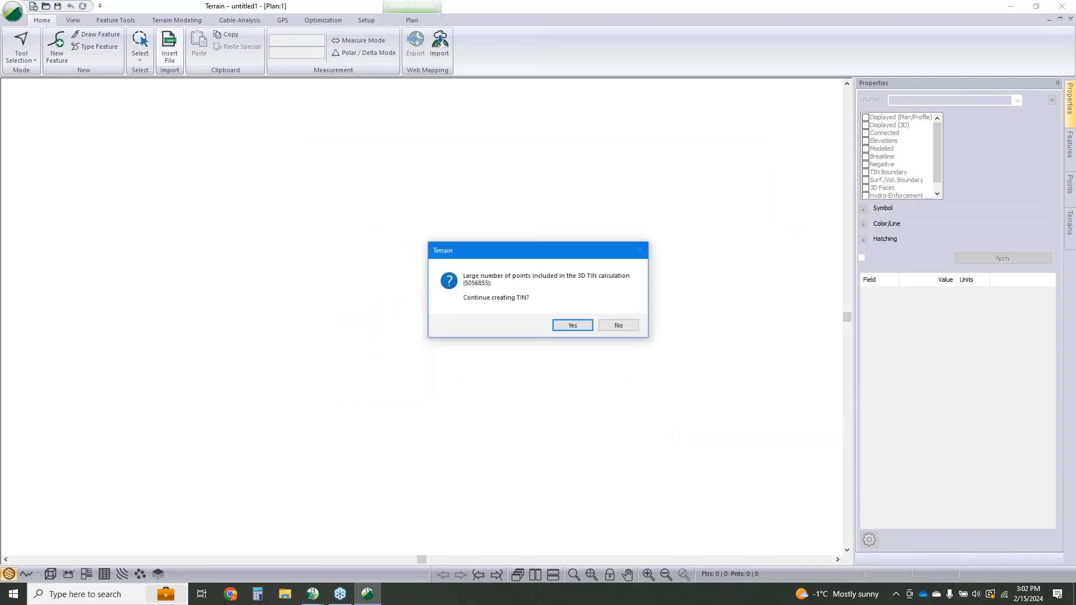
pyautogui.click(581, 326)
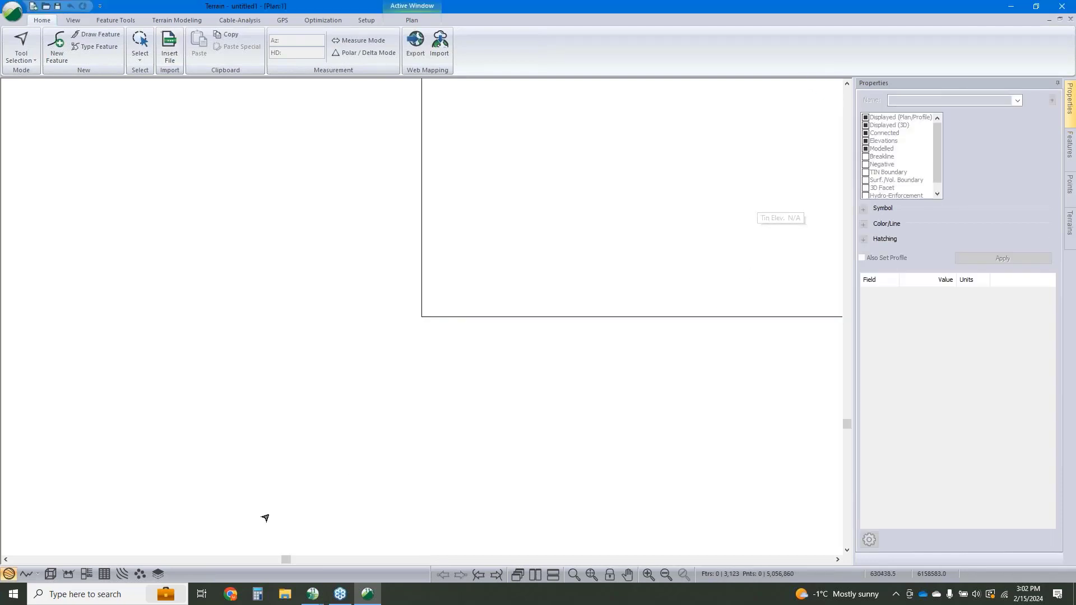
# Step: Display the imported terrain surface in a 3D view and examine it from several angles
pyautogui.click(59, 566)
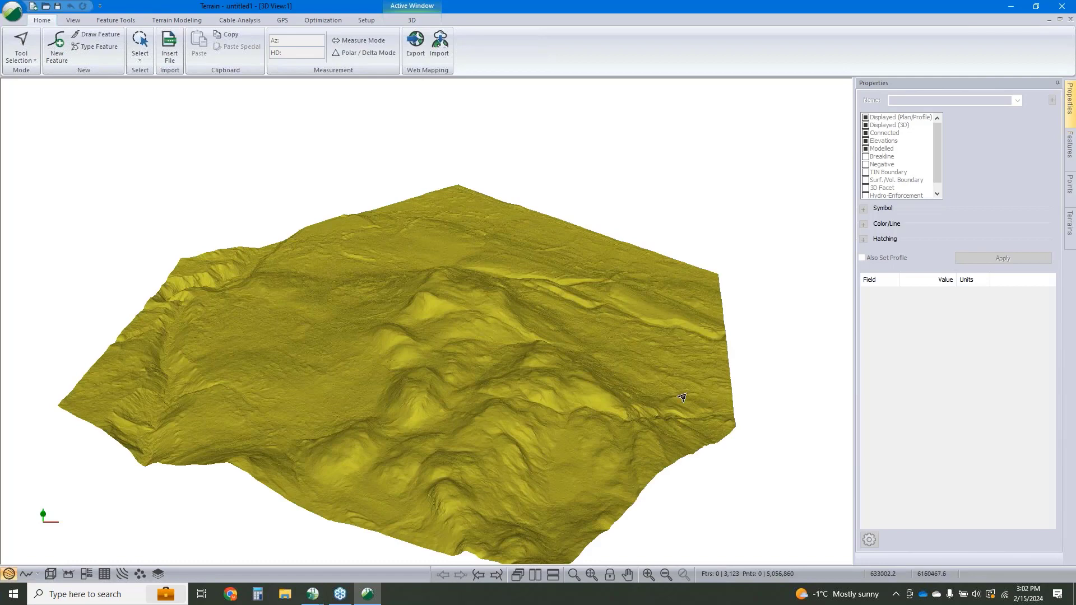
pyautogui.moveTo(560, 459); pyautogui.dragTo(591, 439)
pyautogui.moveTo(524, 391); pyautogui.dragTo(715, 426)
pyautogui.moveTo(639, 432); pyautogui.dragTo(625, 434)
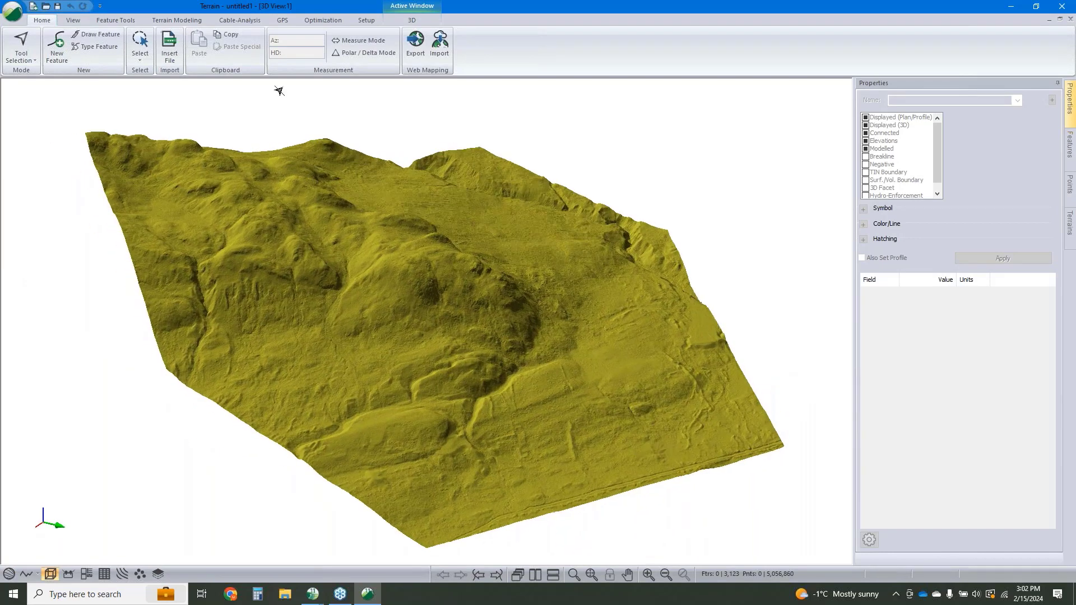
# Step: Generate major and minor contours for the terrain without recalculating triangles
pyautogui.click(171, 22)
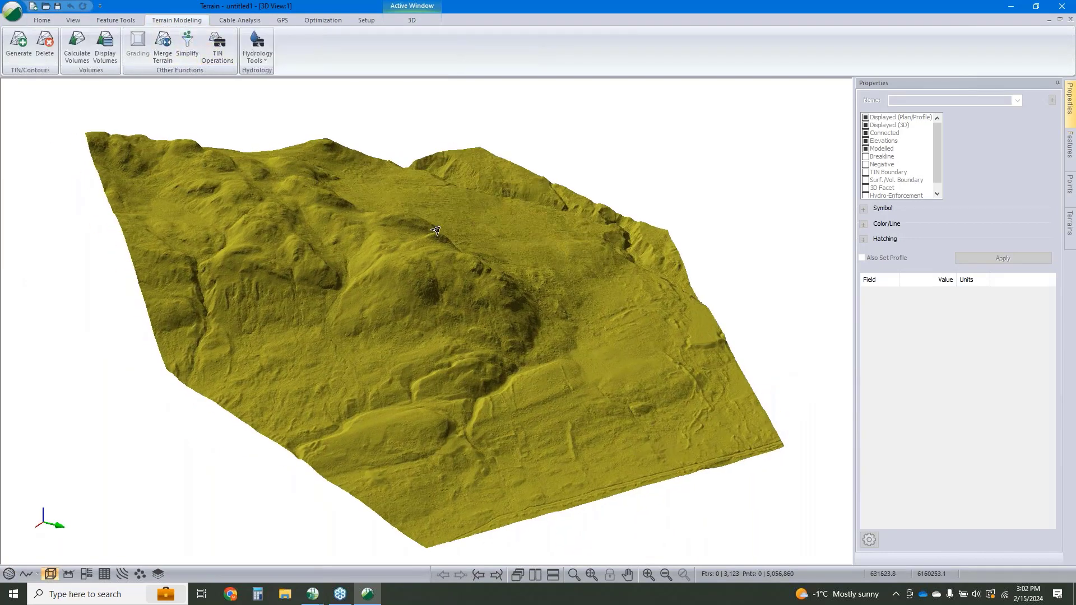
pyautogui.click(26, 39)
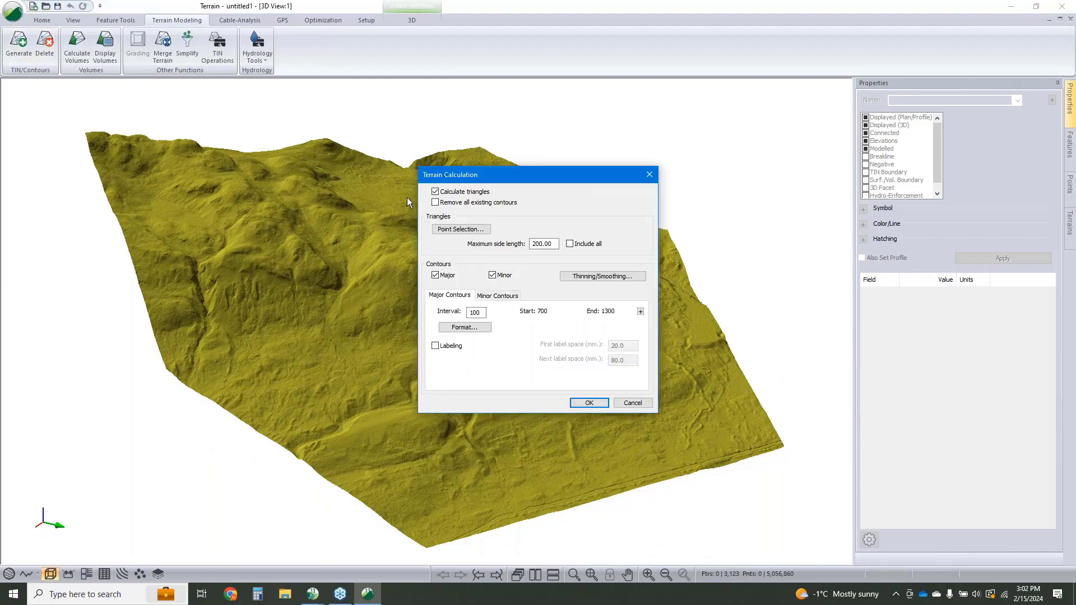
pyautogui.click(435, 192)
pyautogui.click(499, 297)
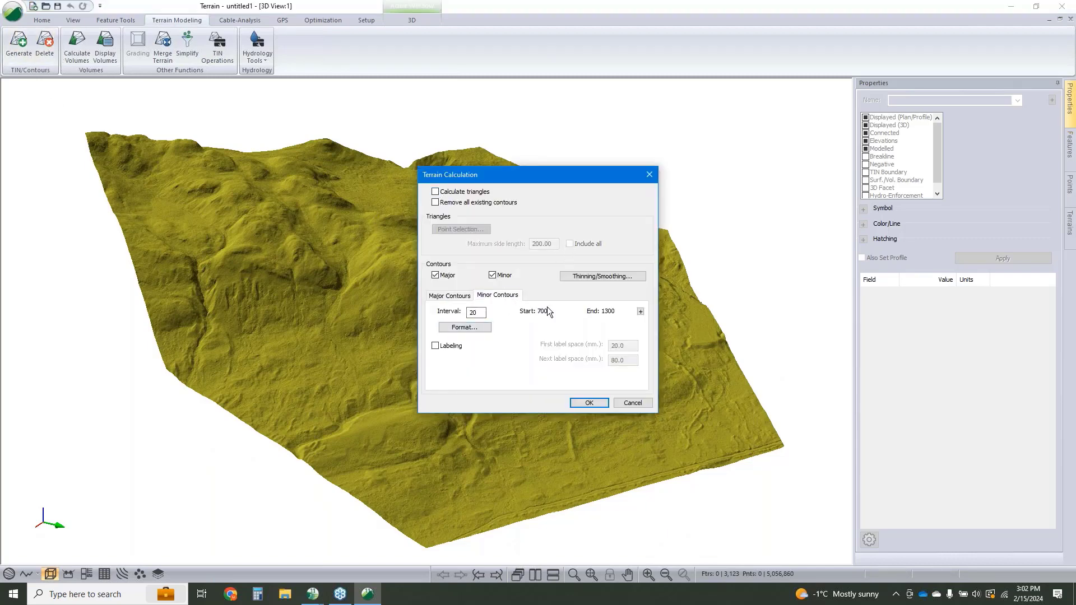
pyautogui.click(596, 406)
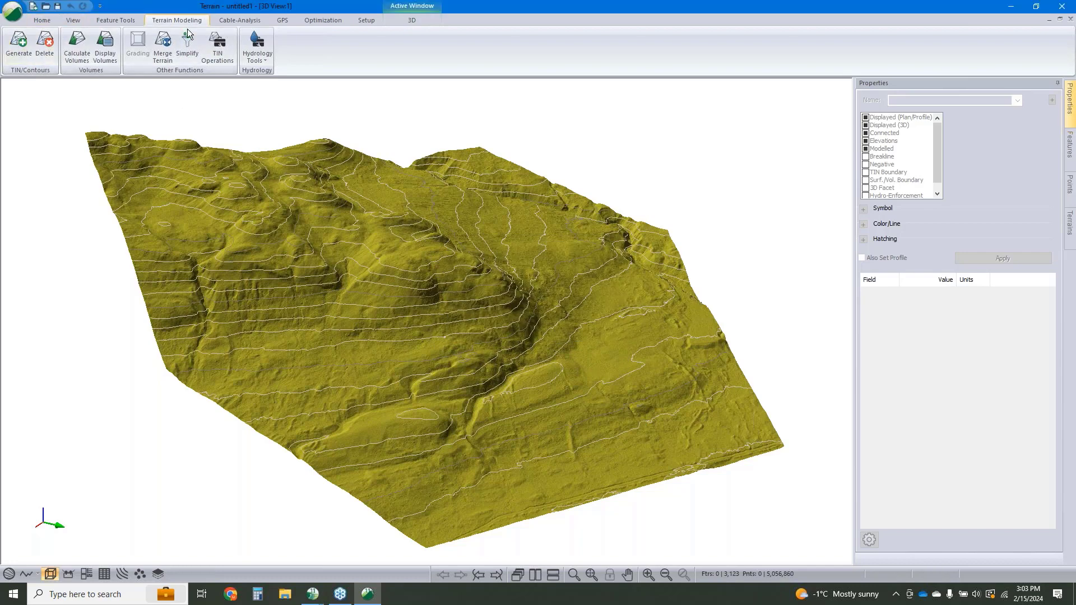
# Step: Generate streams and ponds from the current TIN with a stream drainage area of 36000 sq. m
pyautogui.moveTo(524, 300); pyautogui.dragTo(502, 283)
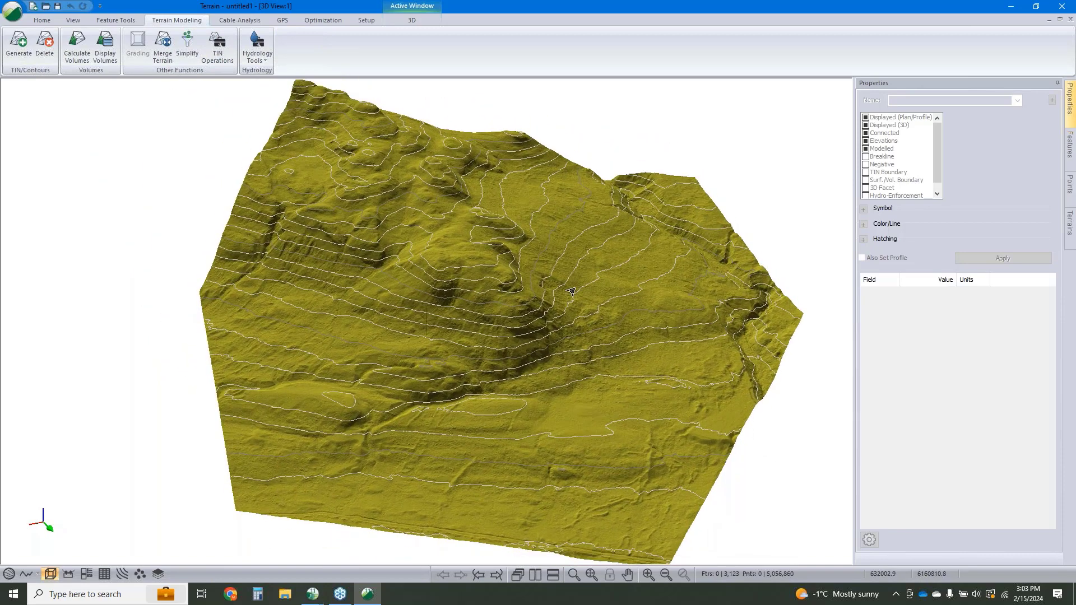
pyautogui.click(267, 58)
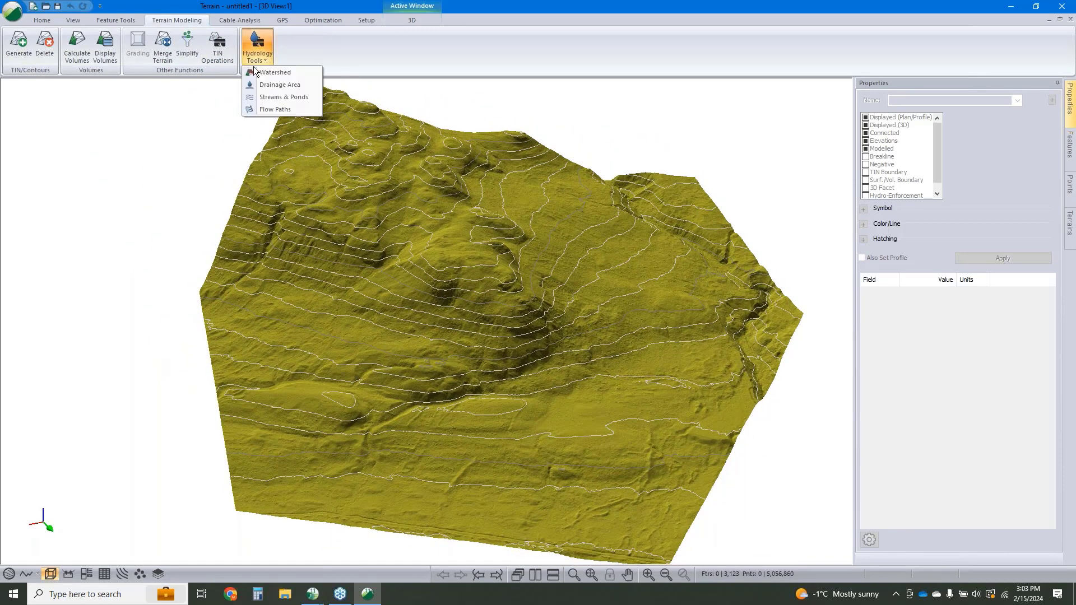
pyautogui.click(268, 99)
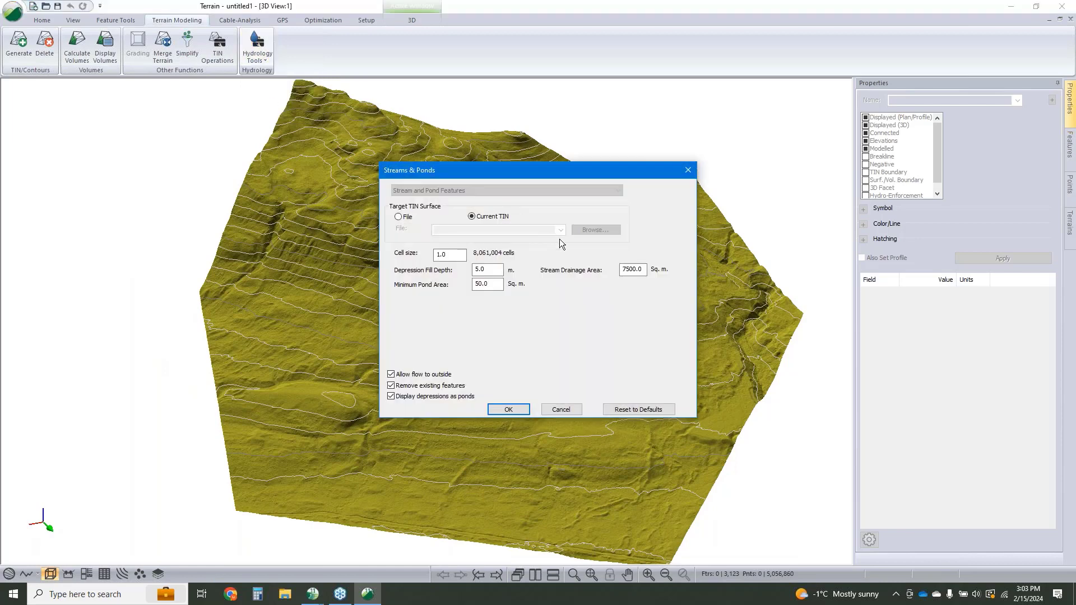
pyautogui.doubleClick(625, 270)
pyautogui.write('36000.0')
pyautogui.click(509, 409)
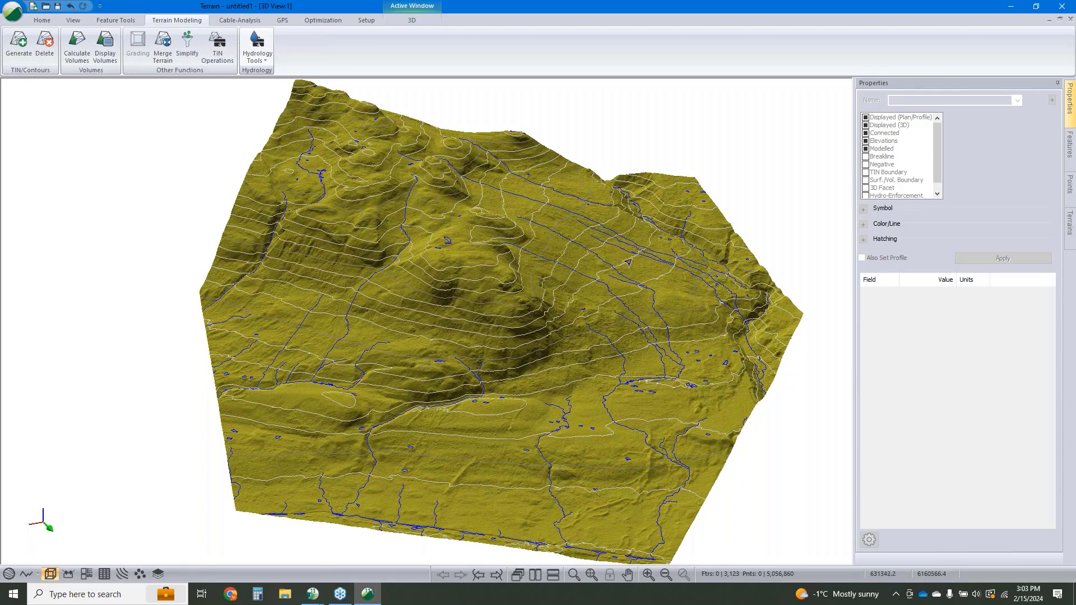
# Step: Insert the Start to End.shp shapefile from the Mine Access folder, keeping its attributes and adding its themes to the layer table
pyautogui.moveTo(532, 262); pyautogui.dragTo(525, 241)
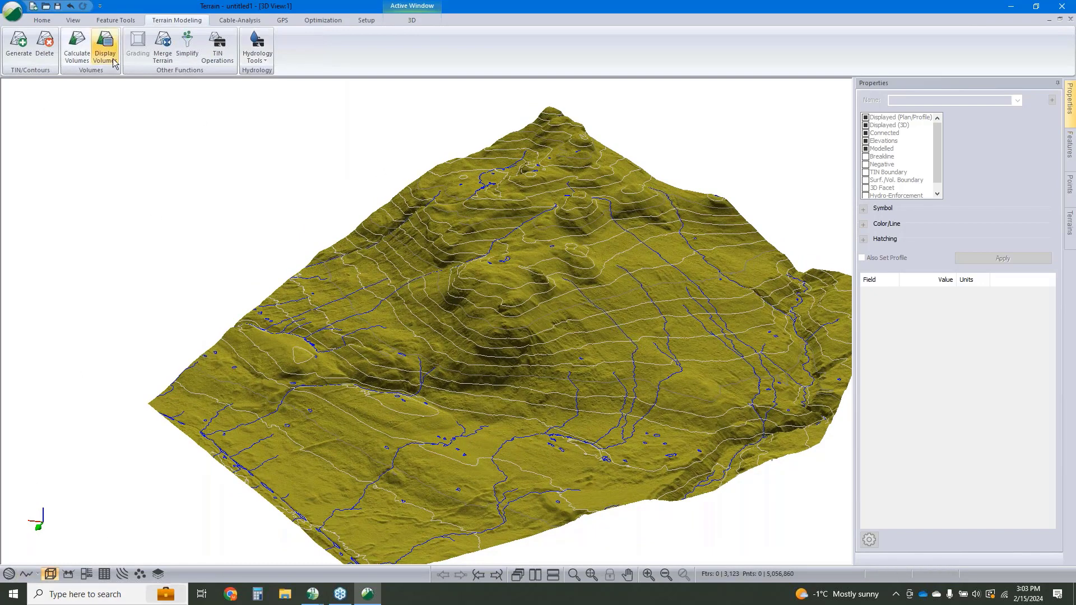
pyautogui.click(13, 11)
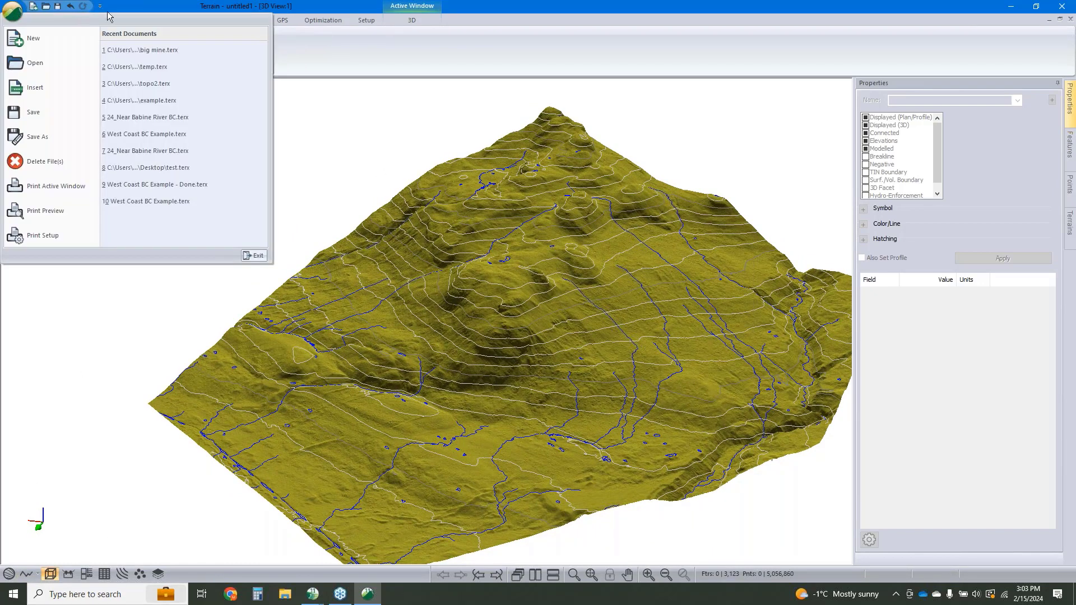
pyautogui.click(13, 11)
pyautogui.click(47, 22)
pyautogui.click(169, 46)
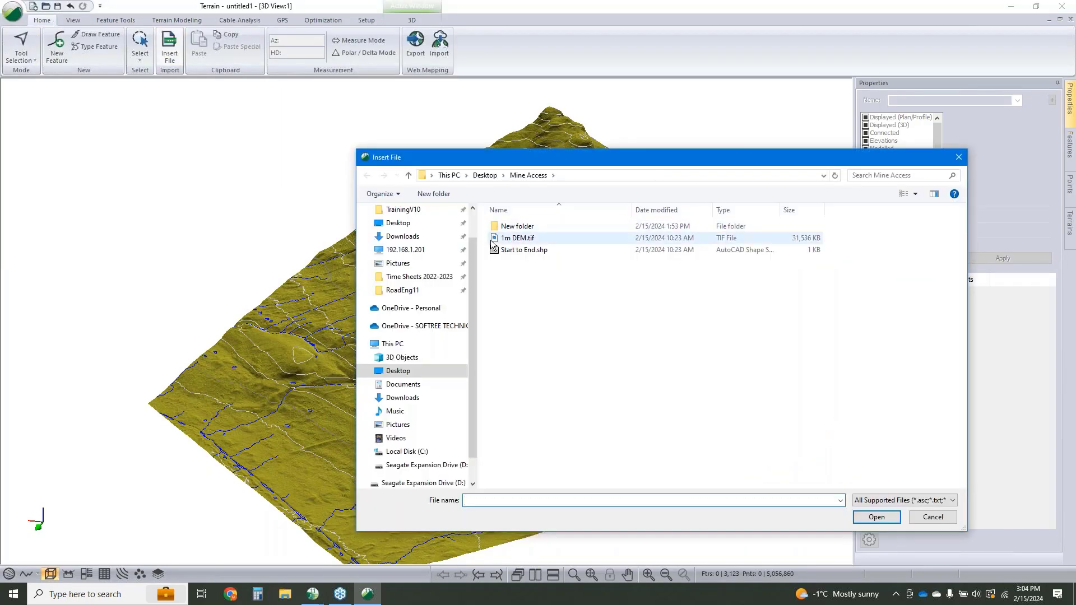
pyautogui.click(886, 517)
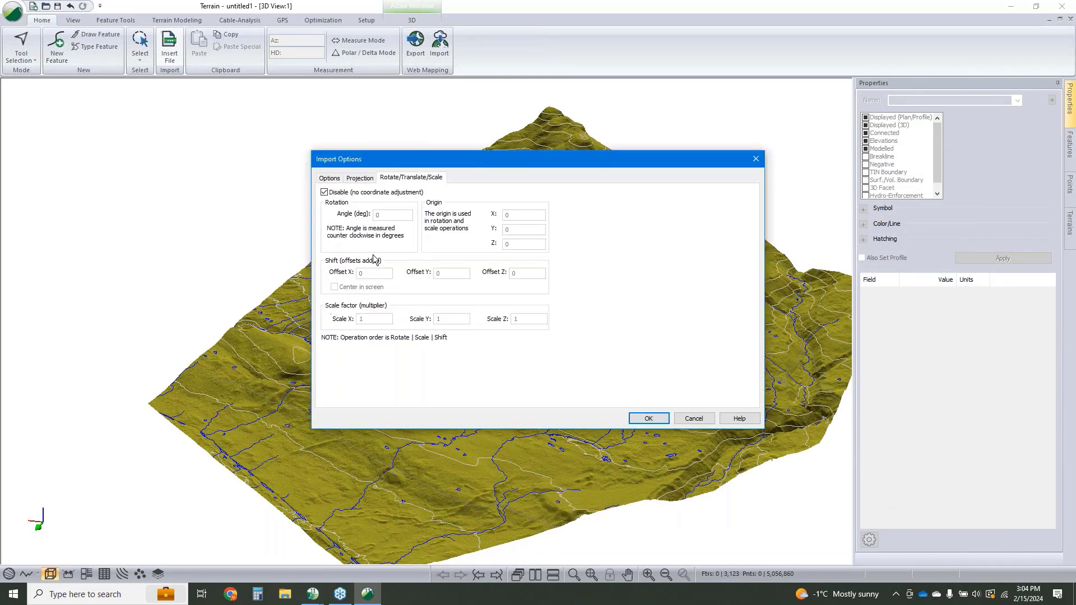
pyautogui.click(330, 177)
pyautogui.click(360, 178)
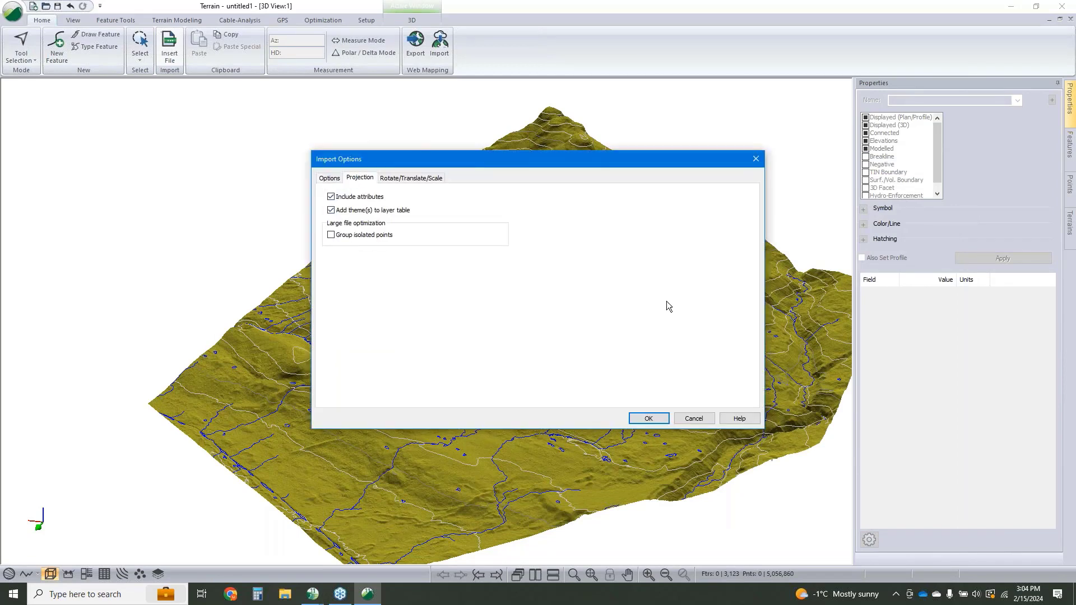
pyautogui.click(661, 420)
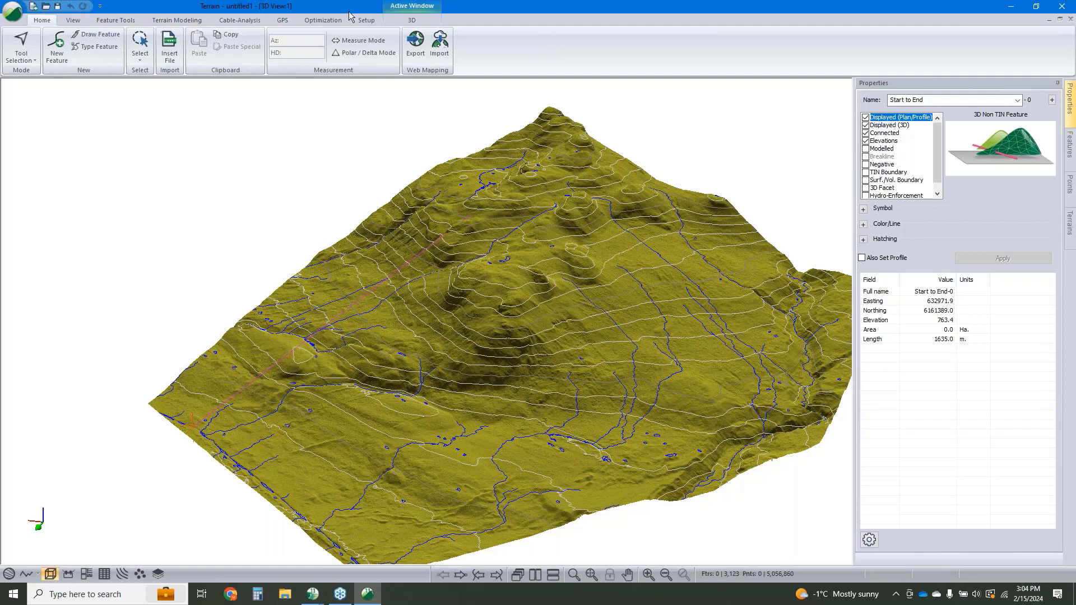
# Step: Start Path Explorer for the Start to End feature with a horizontal resolution of 8.75 m and 3 paths
pyautogui.click(324, 20)
pyautogui.click(21, 48)
pyautogui.press('Tab')
pyautogui.press('Tab')
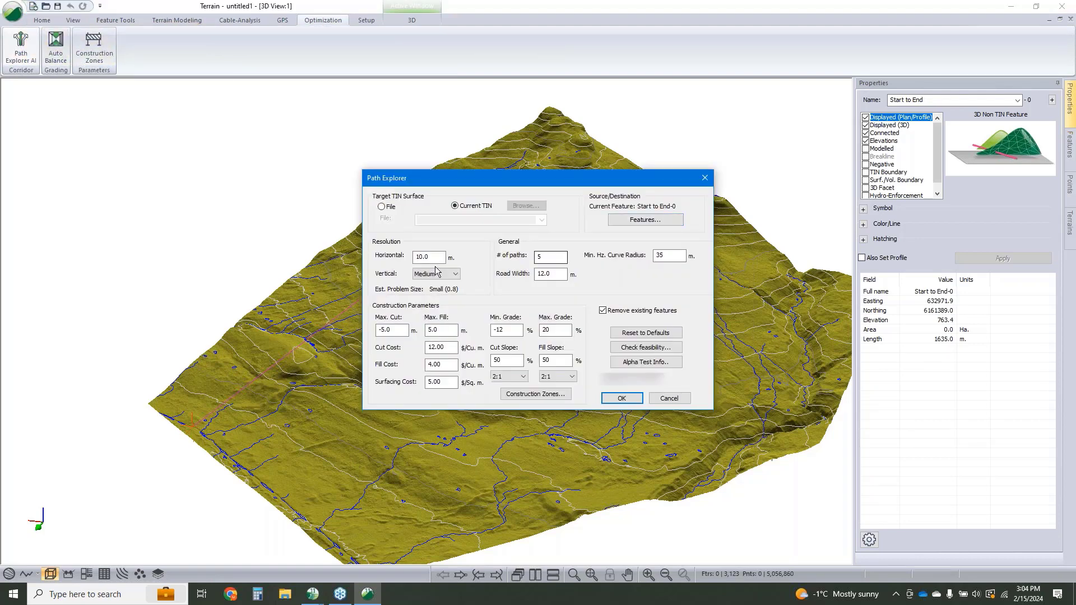
pyautogui.write('8.75')
pyautogui.press('Tab')
pyautogui.press('Tab')
pyautogui.write('3')
# Step: Set the path search's maximum grade to 15% and minimum grade to -15%
pyautogui.press('Tab')
pyautogui.press('Tab')
pyautogui.write('15')
pyautogui.moveTo(504, 331); pyautogui.dragTo(500, 331)
pyautogui.write('5')
# Step: Set the vertical resolution to Low and run the path search
pyautogui.click(440, 274)
pyautogui.click(437, 298)
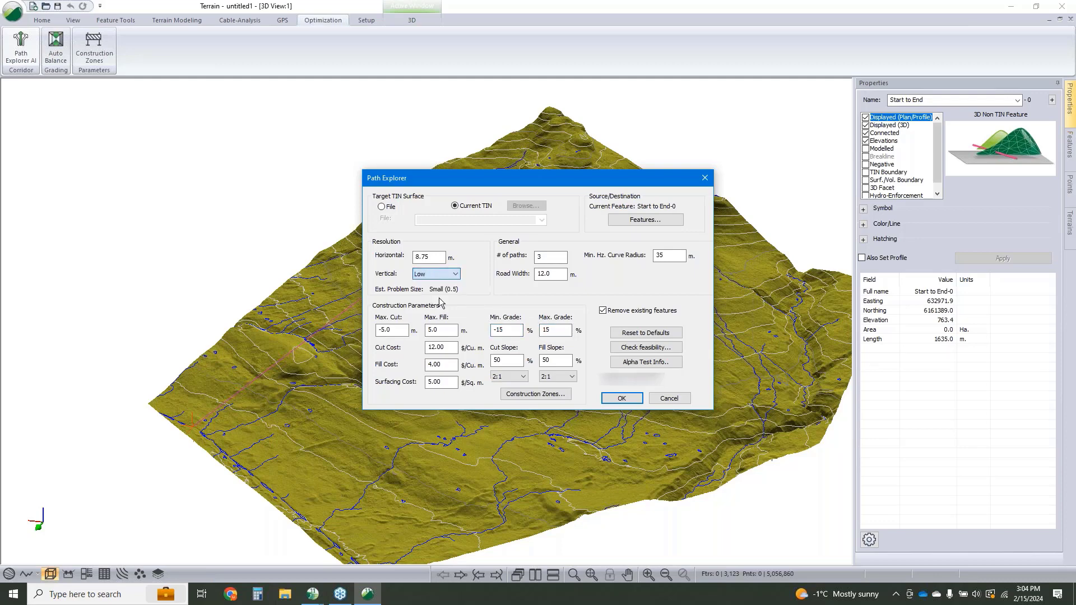
pyautogui.click(621, 399)
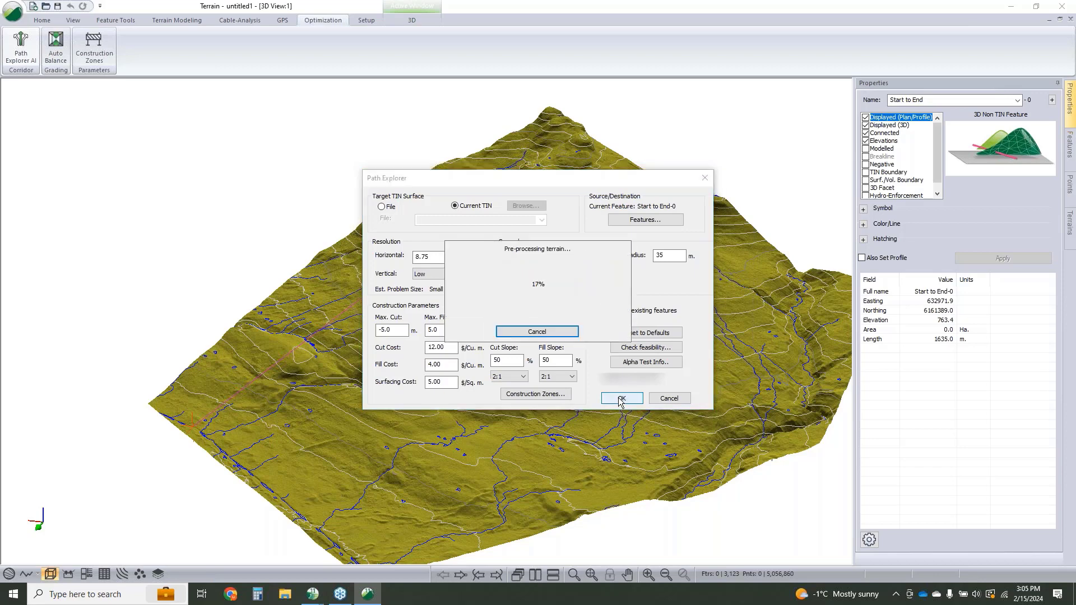
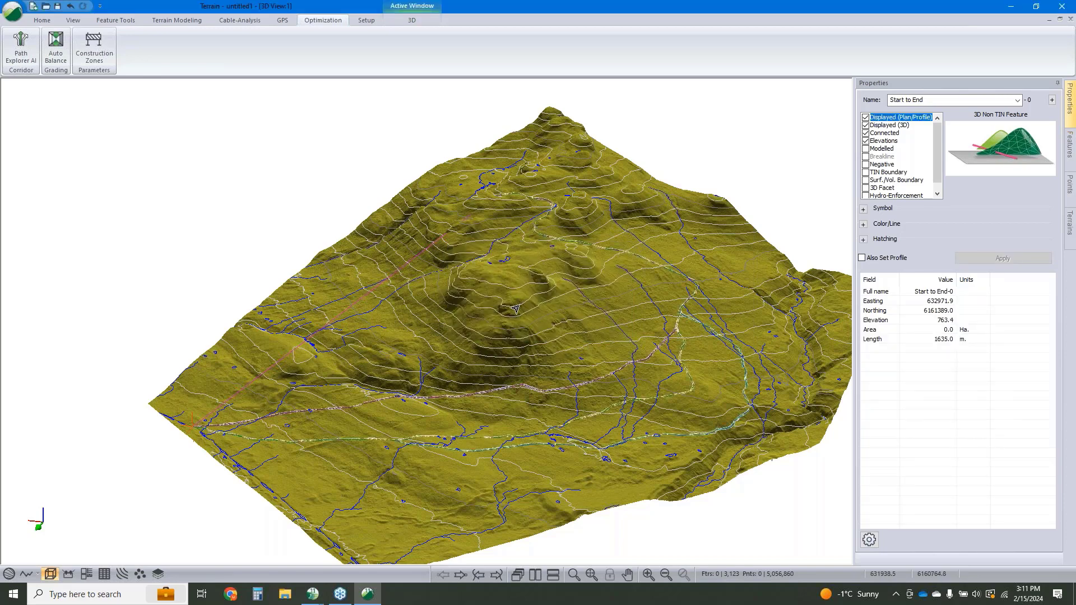
# Step: Restore the 3D view to a floating window and save the terrain model as Topo in the Mine Access folder
pyautogui.moveTo(543, 158)
pyautogui.moveTo(582, 391); pyautogui.dragTo(666, 383)
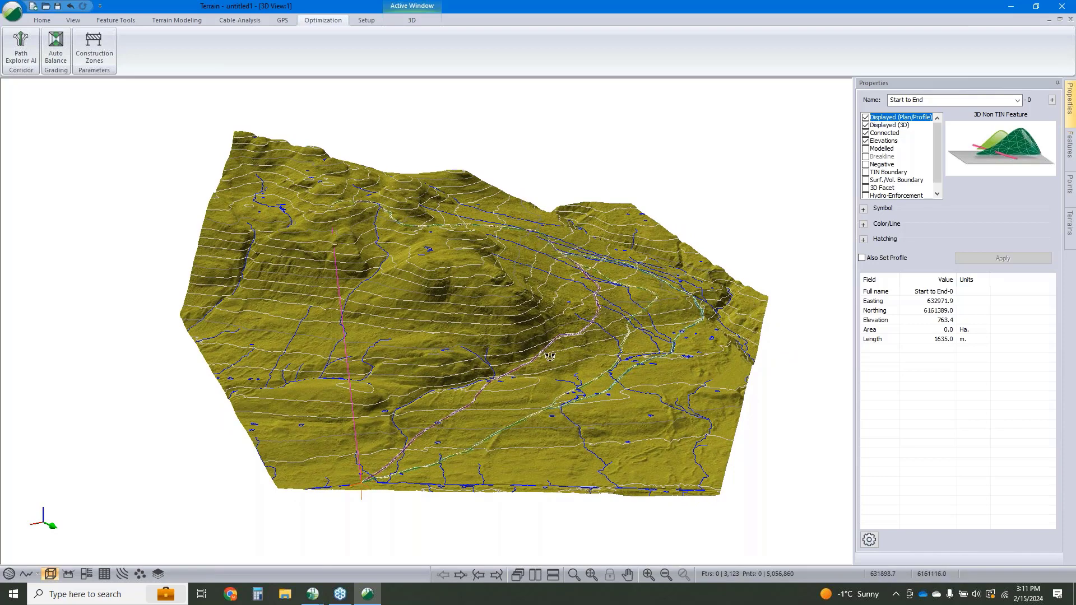
pyautogui.moveTo(550, 357); pyautogui.dragTo(468, 387)
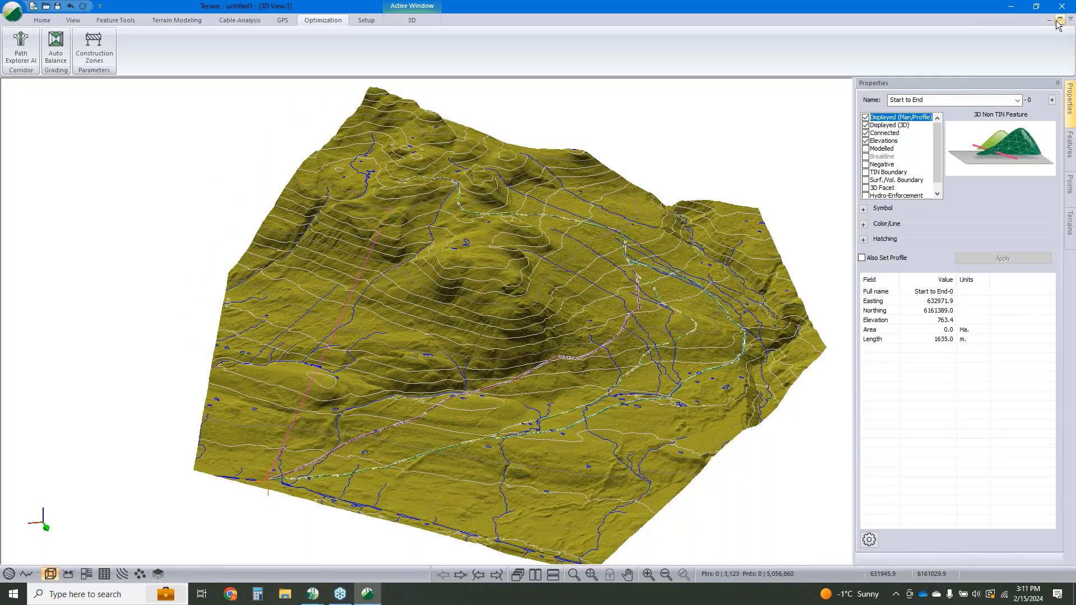
pyautogui.click(1059, 20)
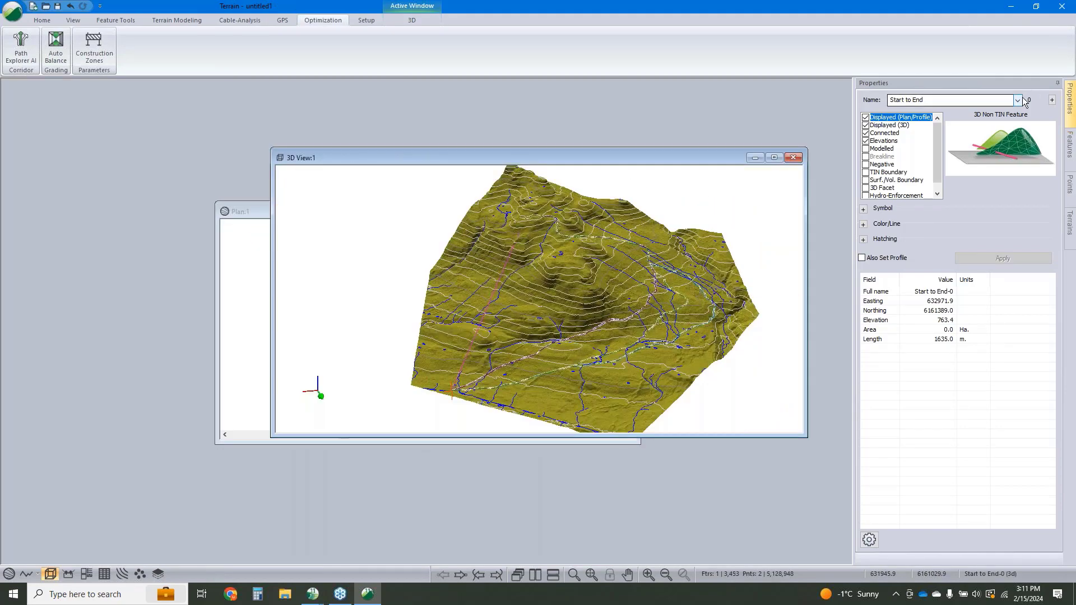
pyautogui.click(17, 19)
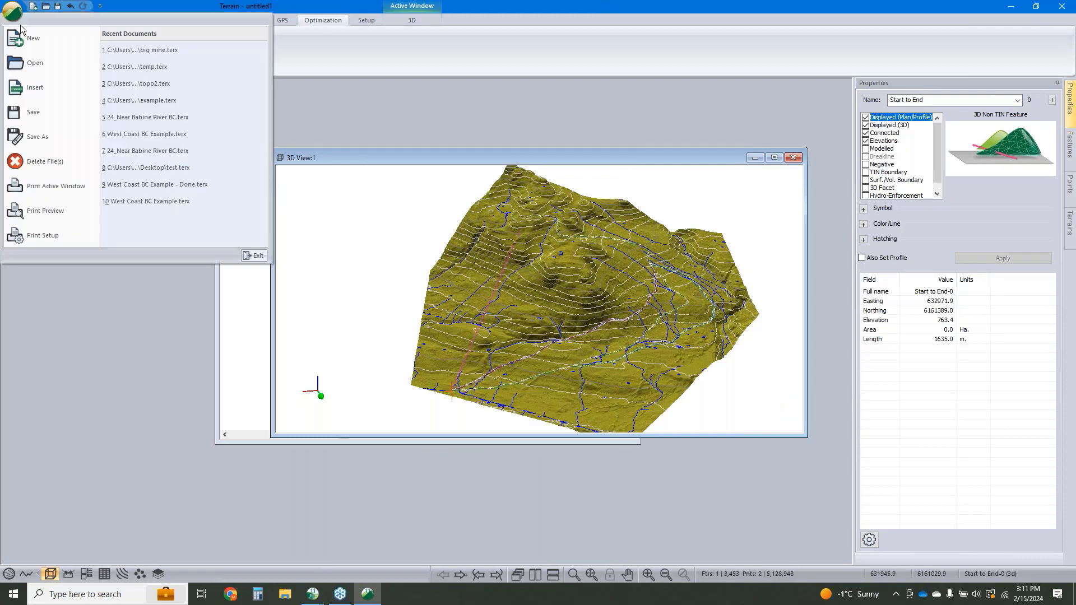
pyautogui.click(46, 144)
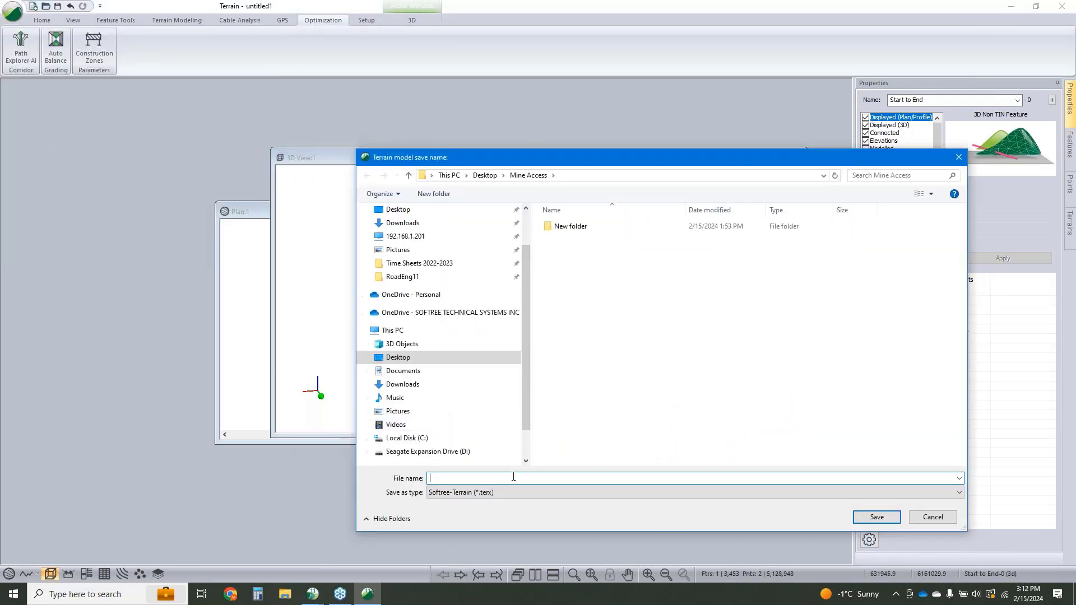
pyautogui.write('Topo')
pyautogui.click(883, 519)
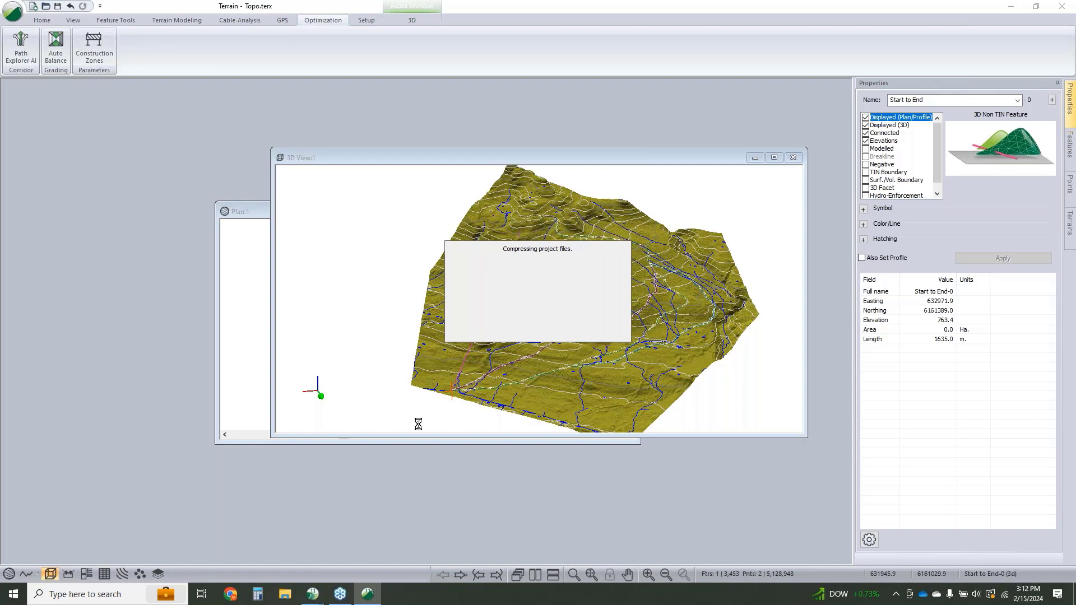
# Step: Switch to RoadEng11 Location and start a new design file
pyautogui.click(13, 594)
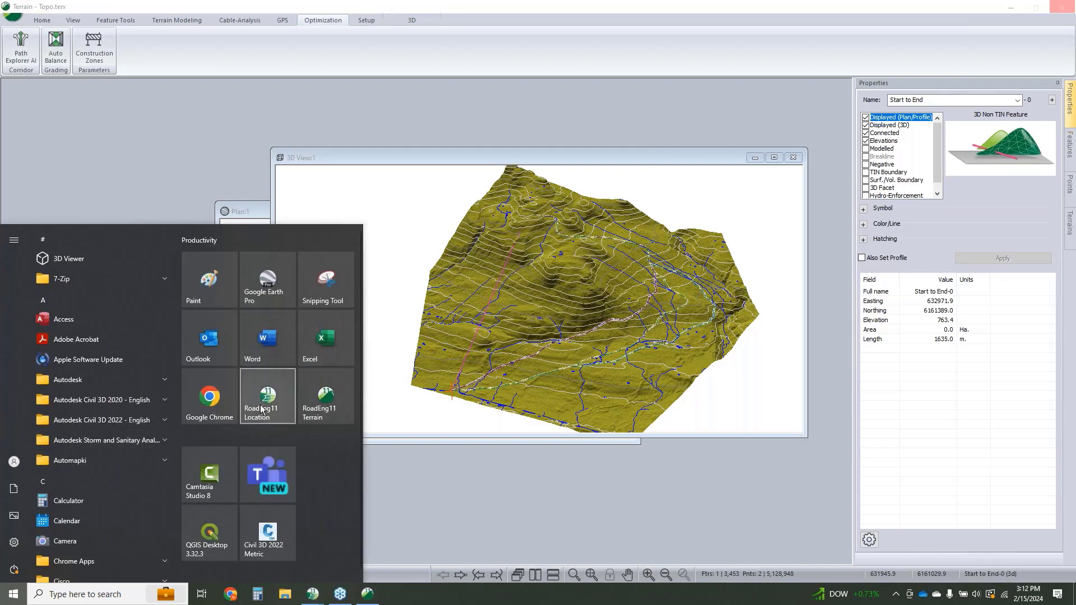
pyautogui.click(519, 170)
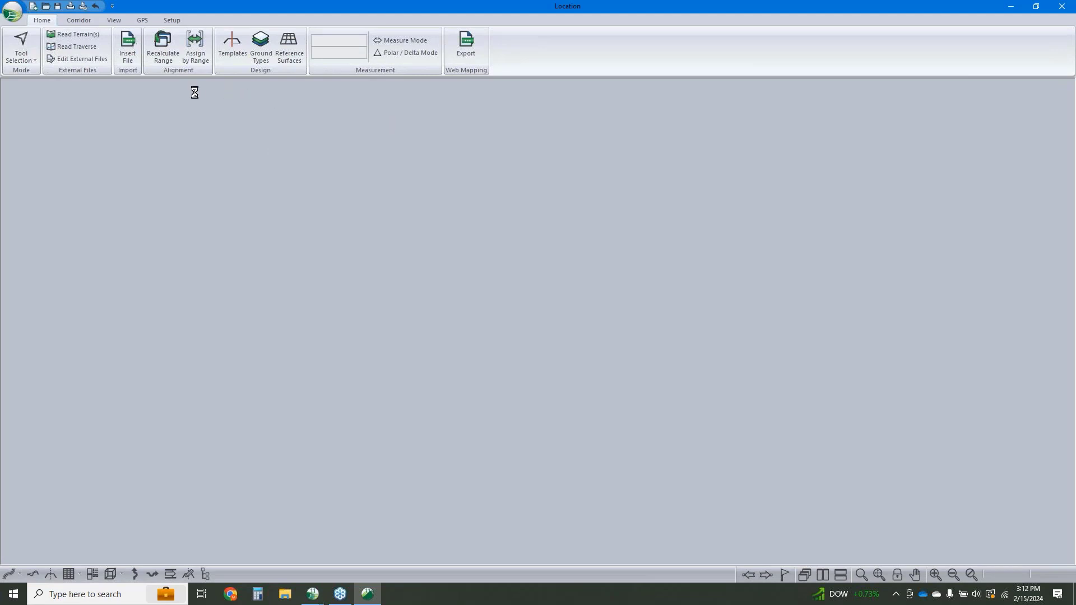
pyautogui.click(15, 17)
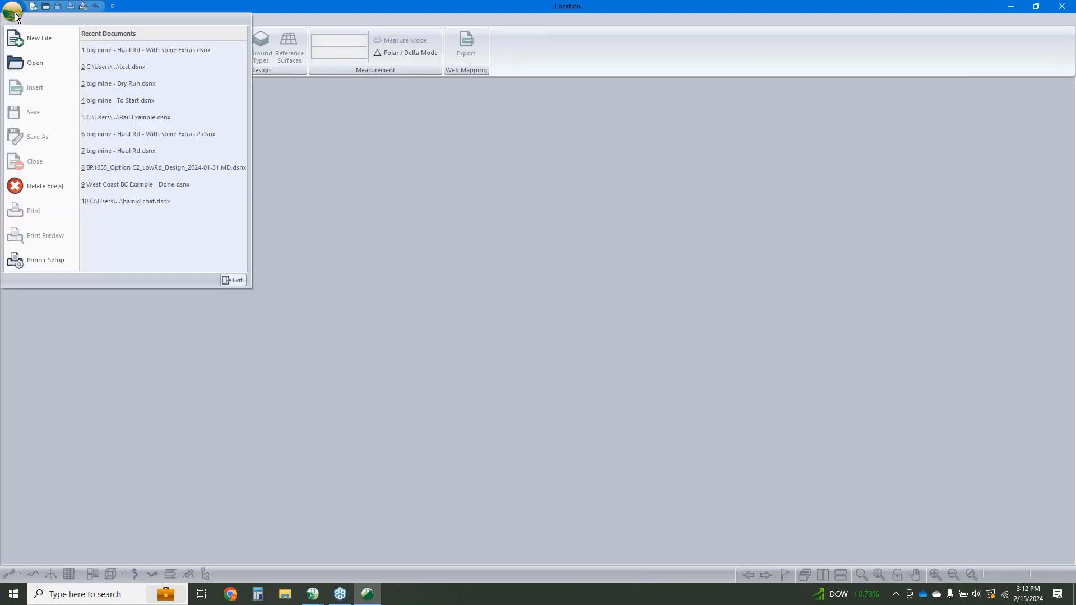
pyautogui.click(28, 38)
# Step: Use the Topo.terx terrain surface from the Desktop's Mine Access folder as the original ground surface
pyautogui.click(570, 259)
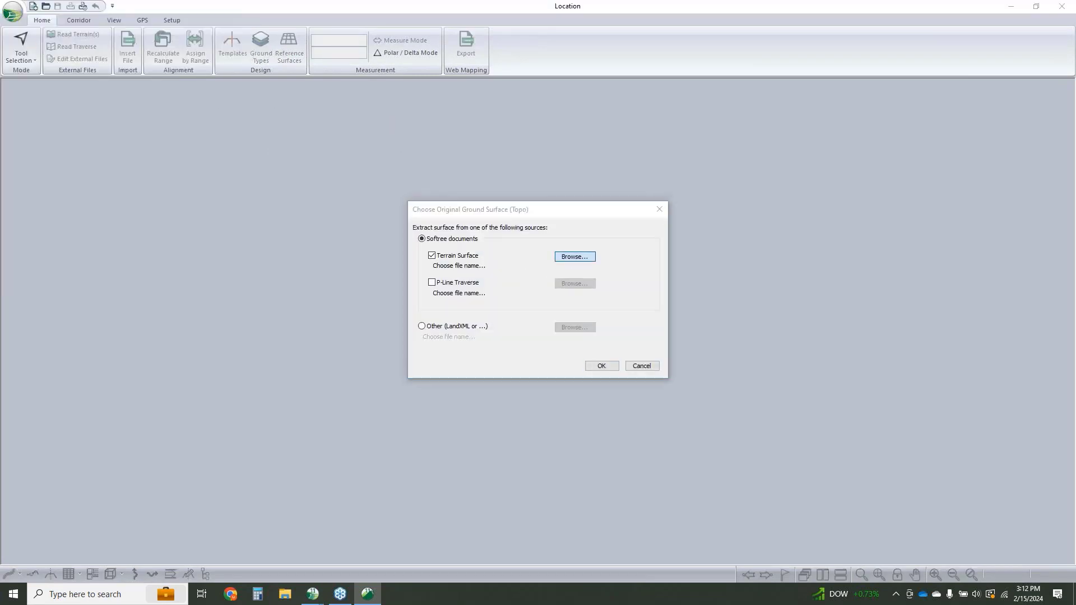
pyautogui.scroll(-3, 396, 231)
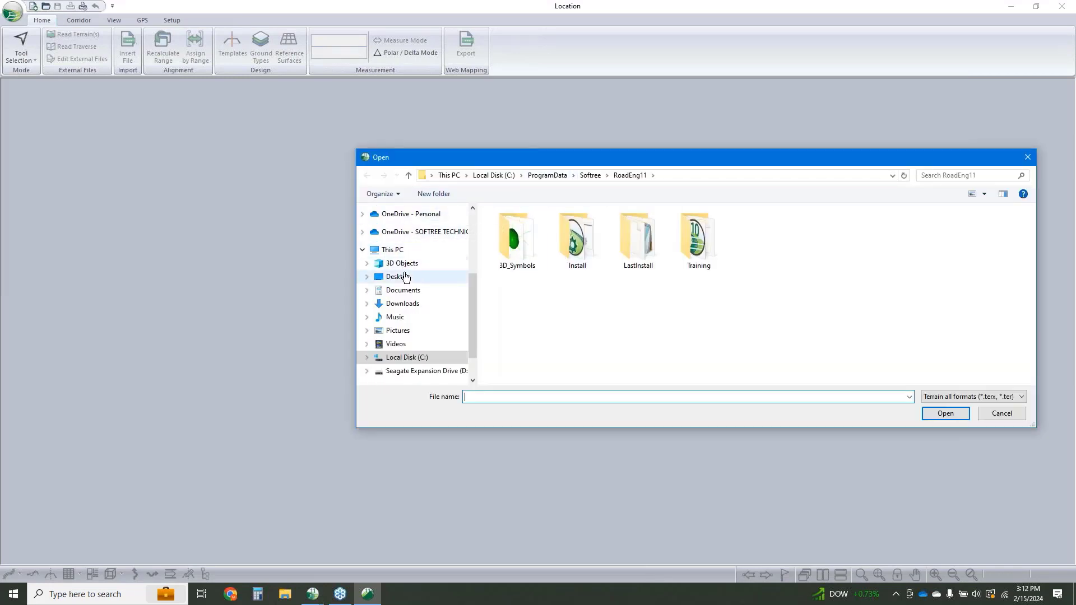
pyautogui.click(411, 276)
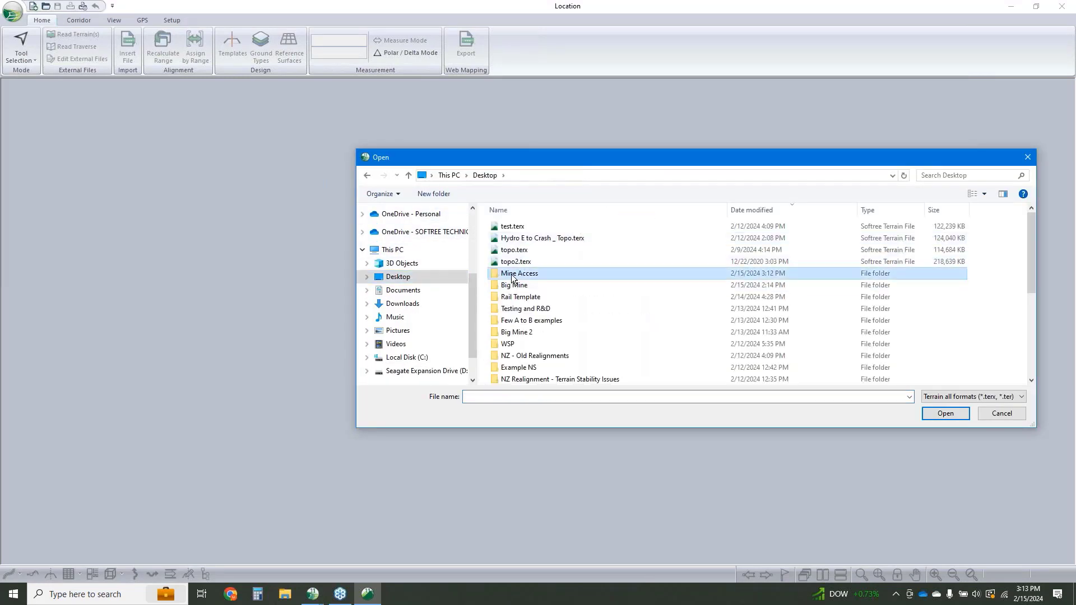
pyautogui.doubleClick(513, 275)
pyautogui.click(515, 238)
pyautogui.click(953, 414)
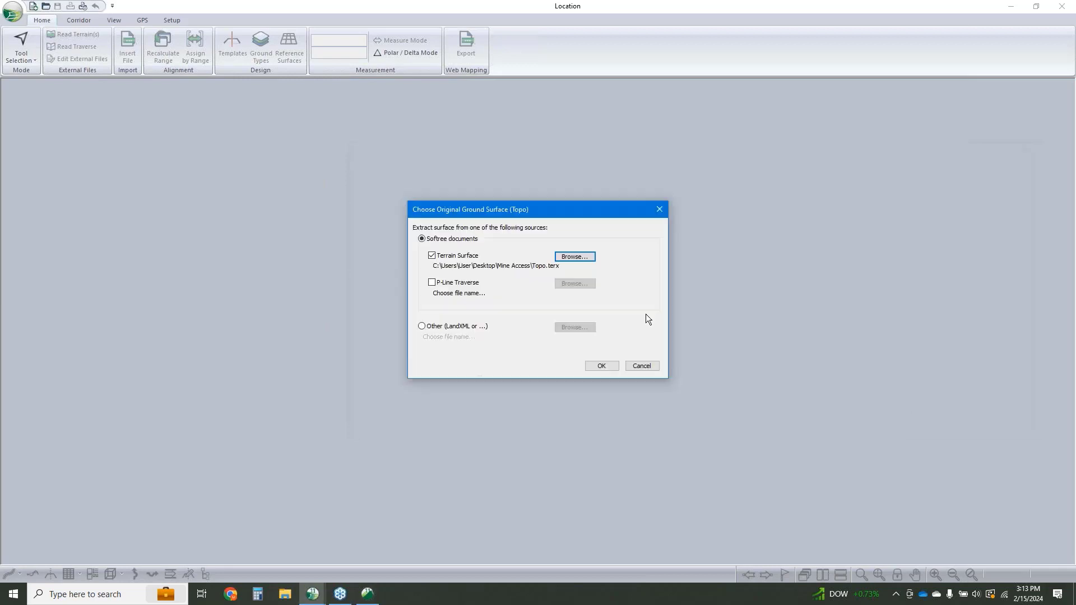
pyautogui.click(601, 365)
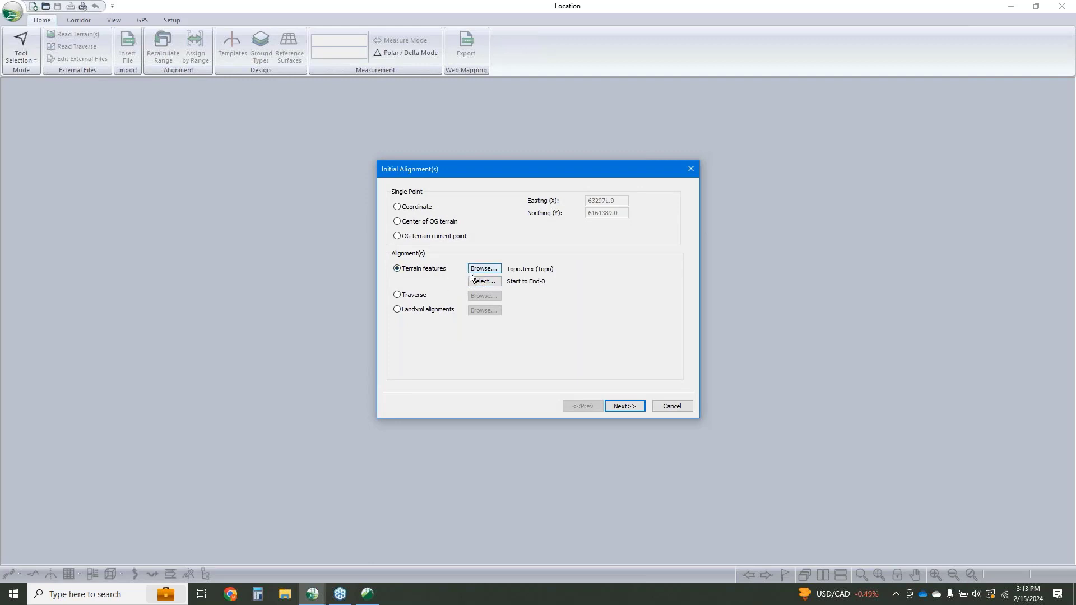
# Step: Choose only the terrain feature .XPATH_405219_*-0 as the initial alignment, clearing the other selected features
pyautogui.click(485, 286)
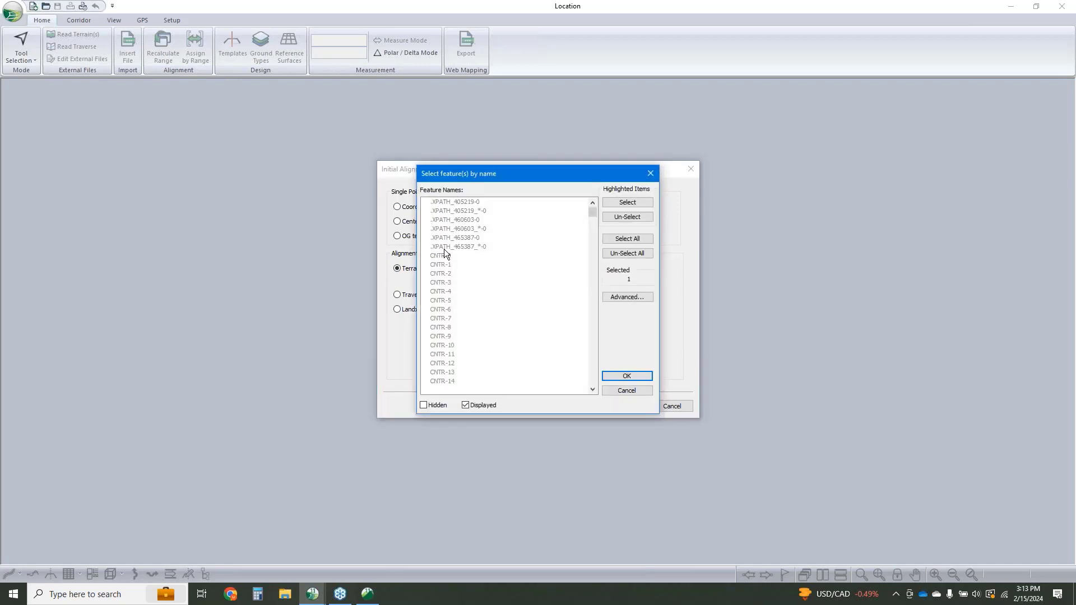
pyautogui.scroll(-3, 483, 315)
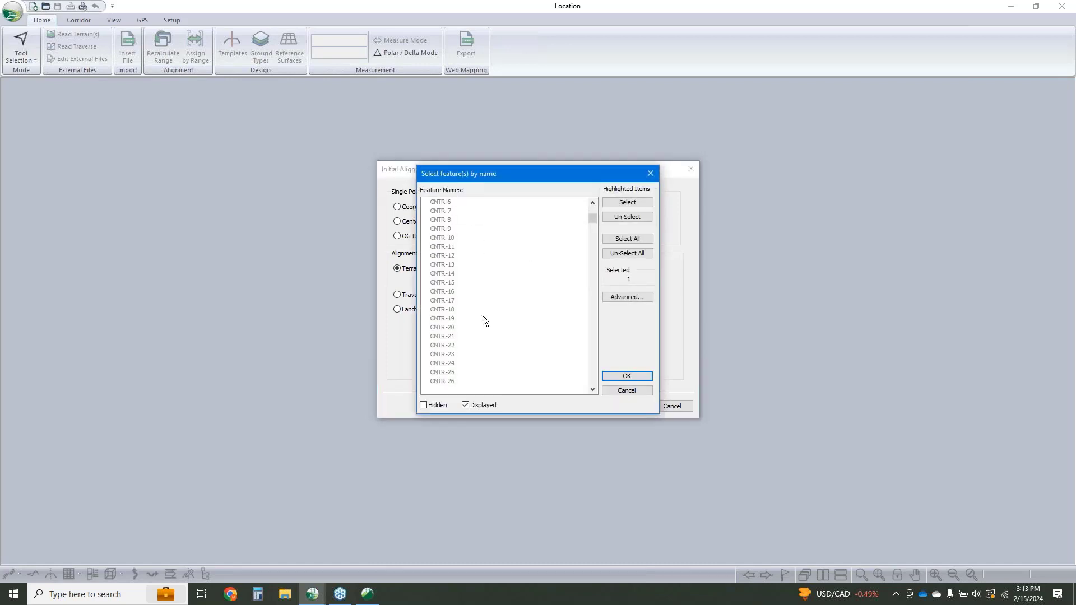
pyautogui.scroll(3, 482, 323)
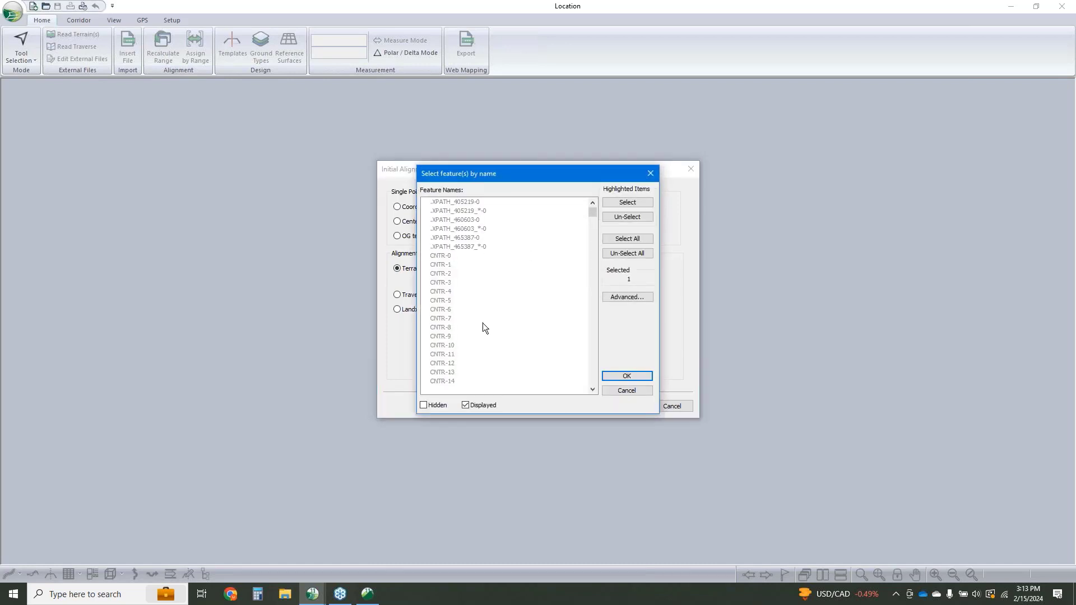
pyautogui.click(471, 211)
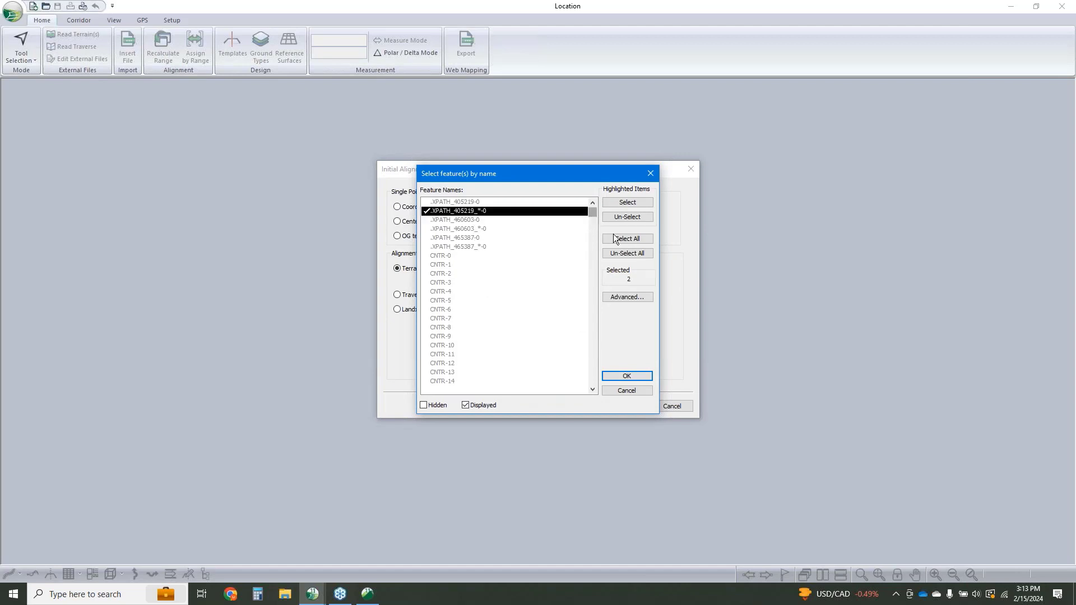
pyautogui.click(628, 254)
pyautogui.moveTo(523, 177); pyautogui.dragTo(689, 171)
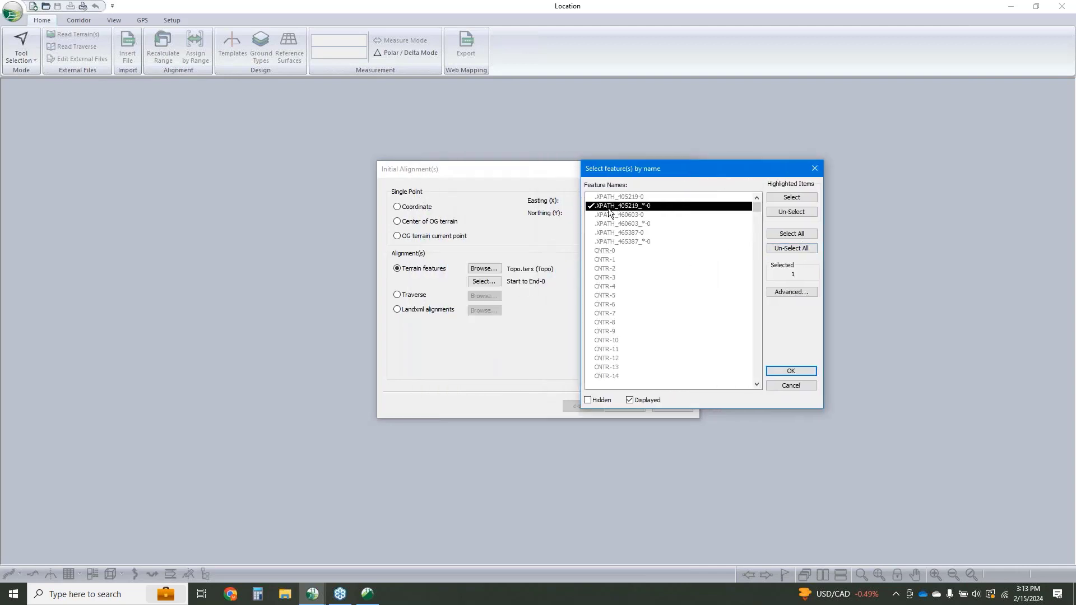
pyautogui.click(788, 372)
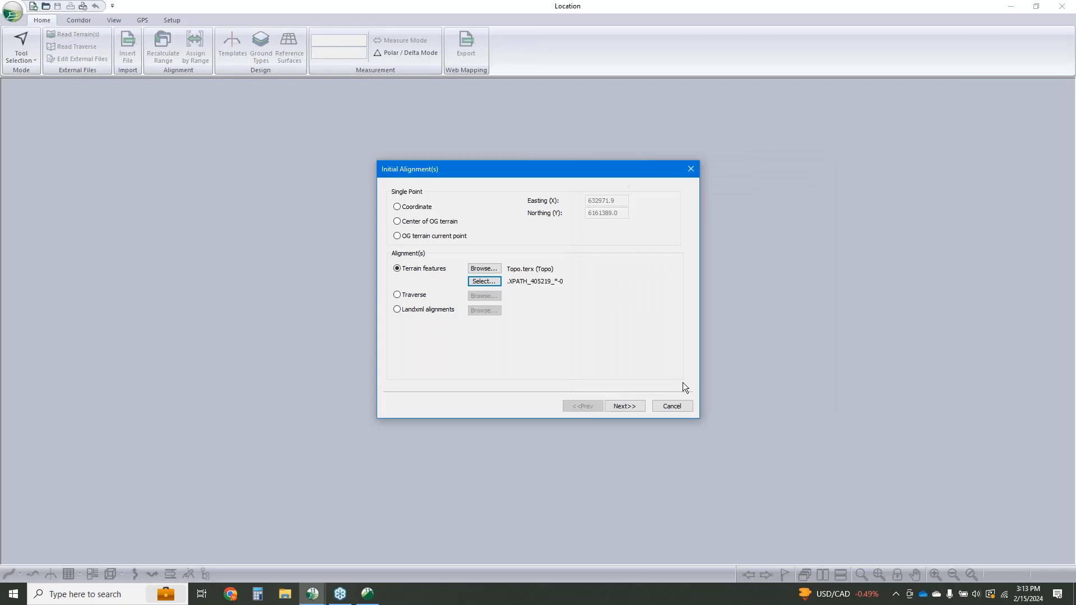
# Step: Create the design with the default standard template and default corridor surfaces
pyautogui.click(626, 408)
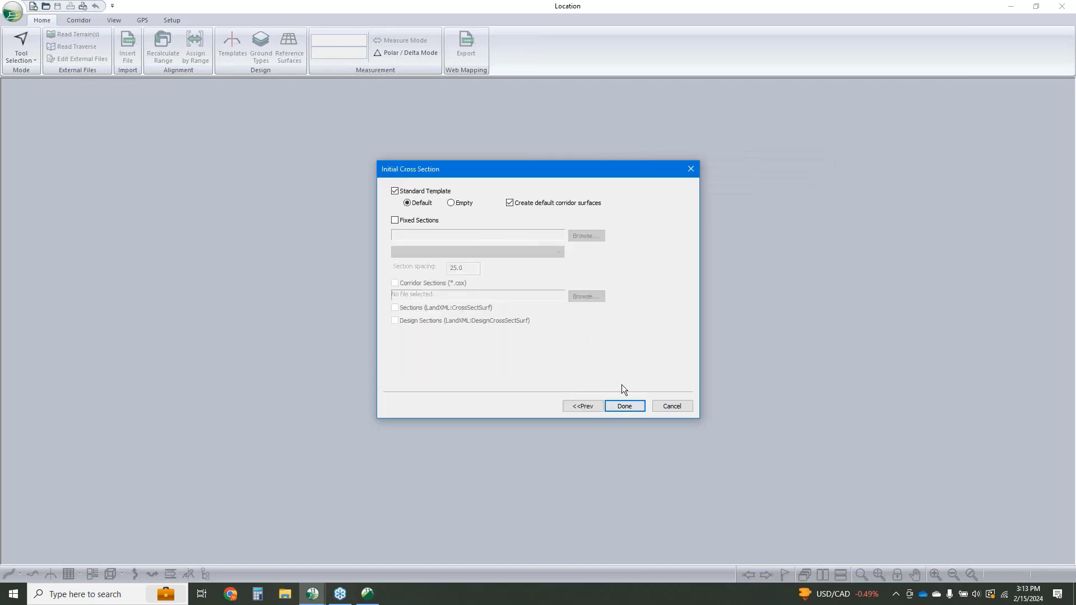
pyautogui.click(624, 407)
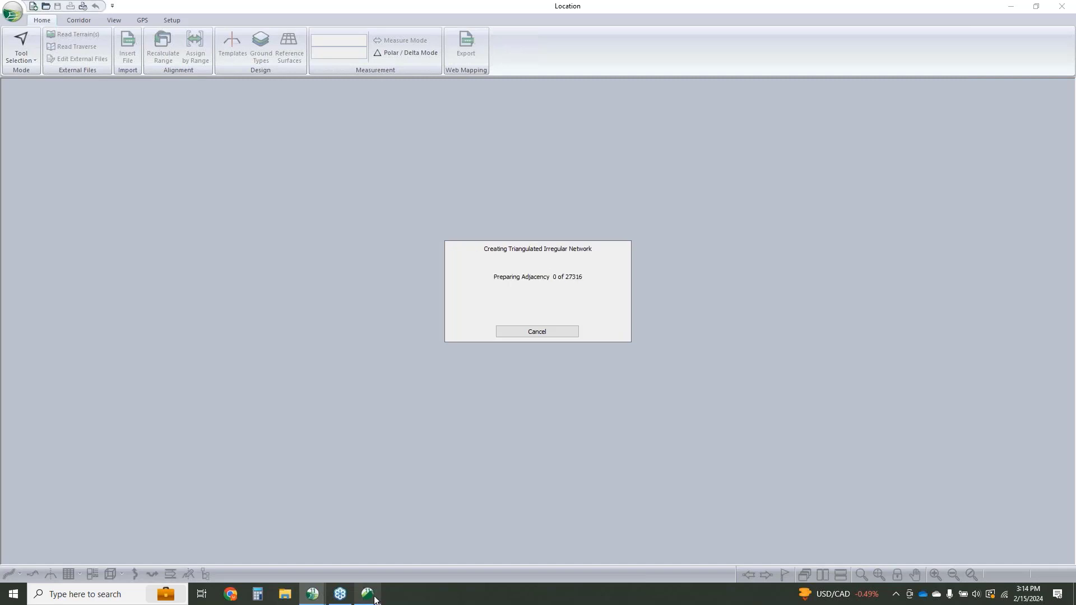
pyautogui.moveTo(375, 599)
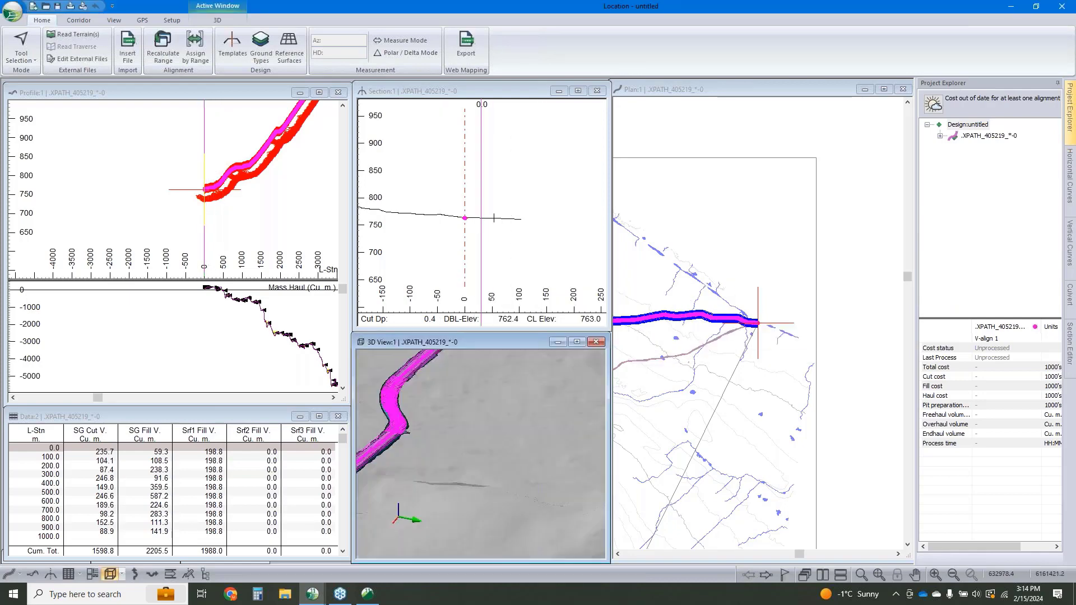
# Step: Set up a Polyline to Alignment with Curves conversion with a minimum radius of 35 and a maximum offset distance of 8
pyautogui.click(732, 339)
pyautogui.scroll(2, 751, 359)
pyautogui.scroll(1, 863, 315)
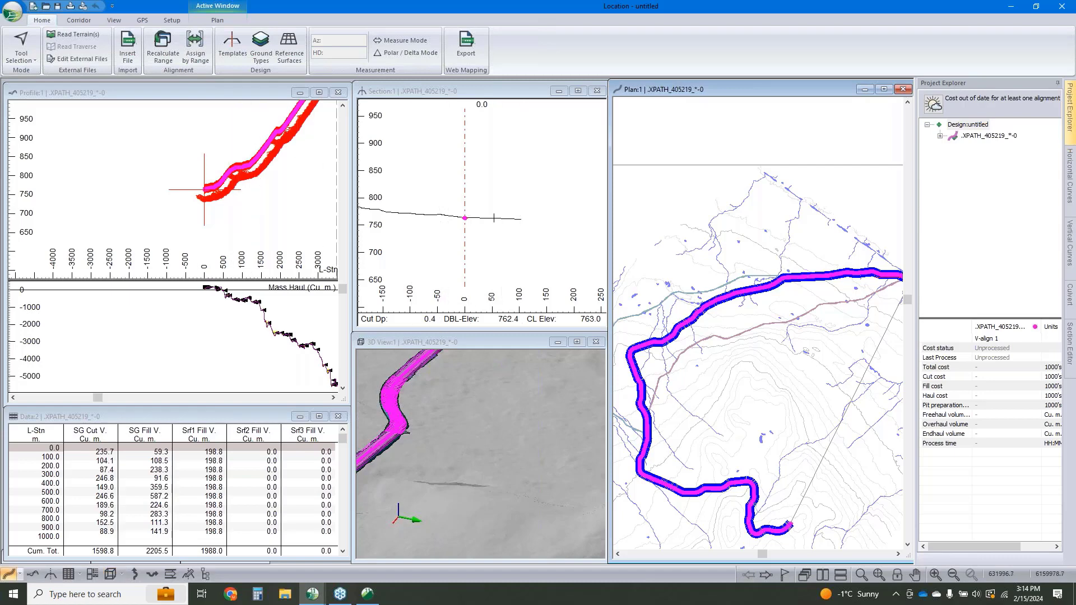
pyautogui.scroll(4, 681, 328)
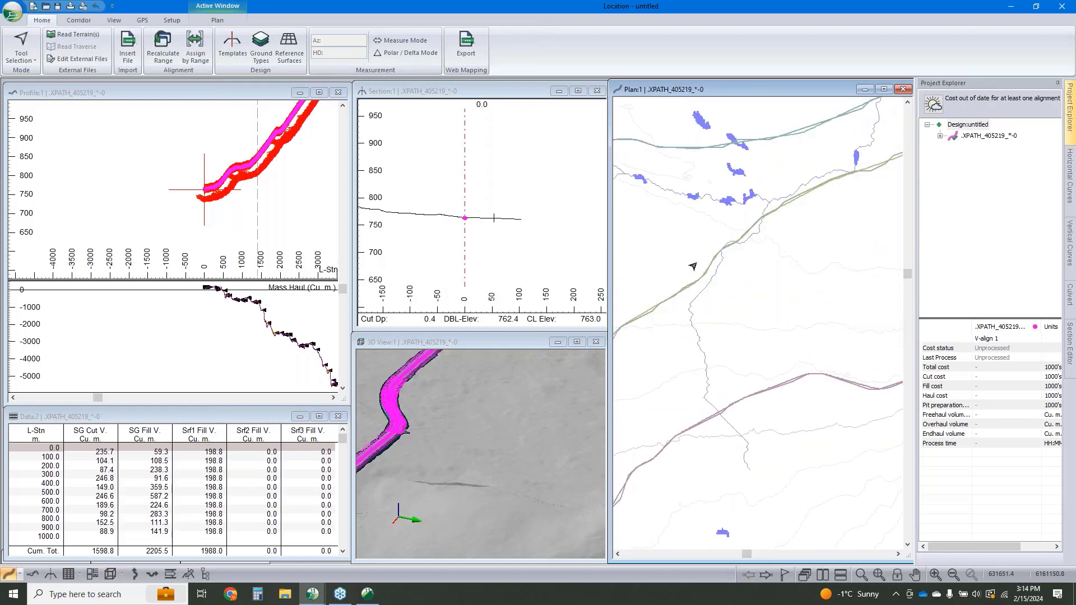
pyautogui.scroll(3, 709, 259)
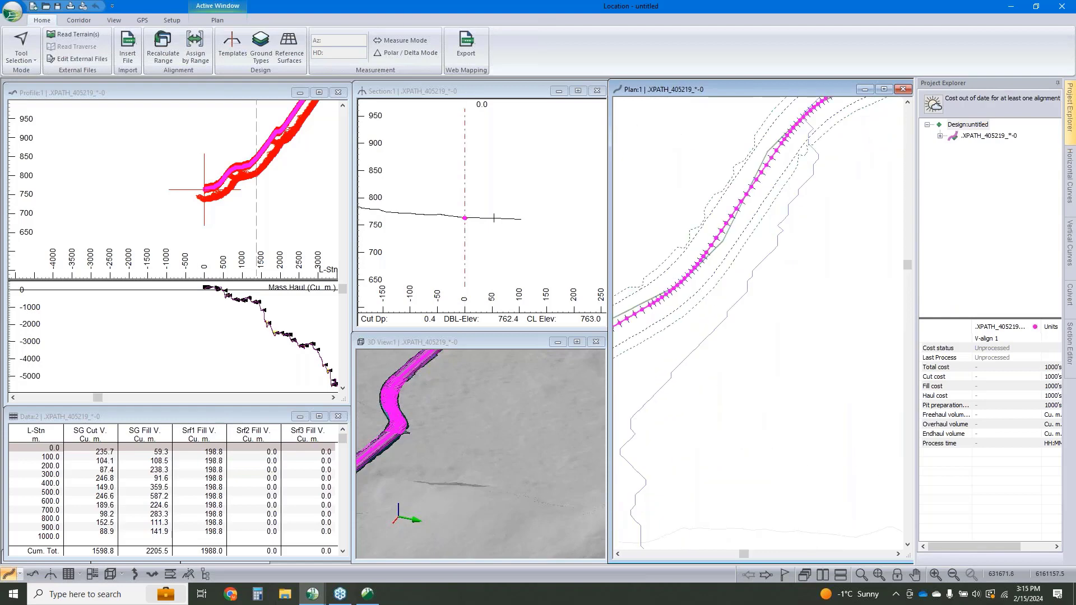
pyautogui.moveTo(709, 253)
pyautogui.click(78, 20)
pyautogui.click(258, 51)
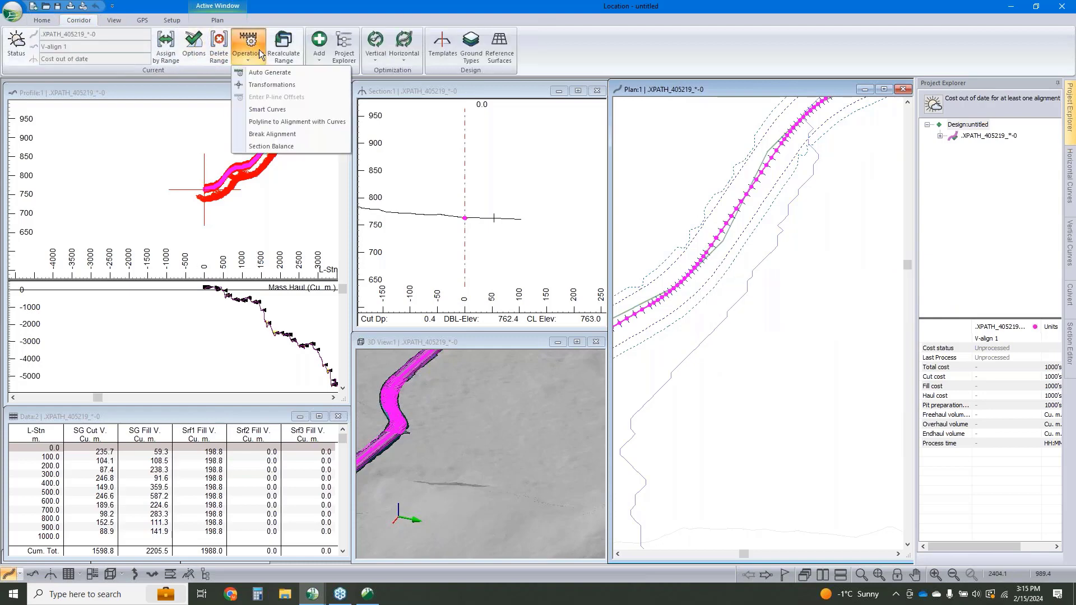
pyautogui.click(268, 123)
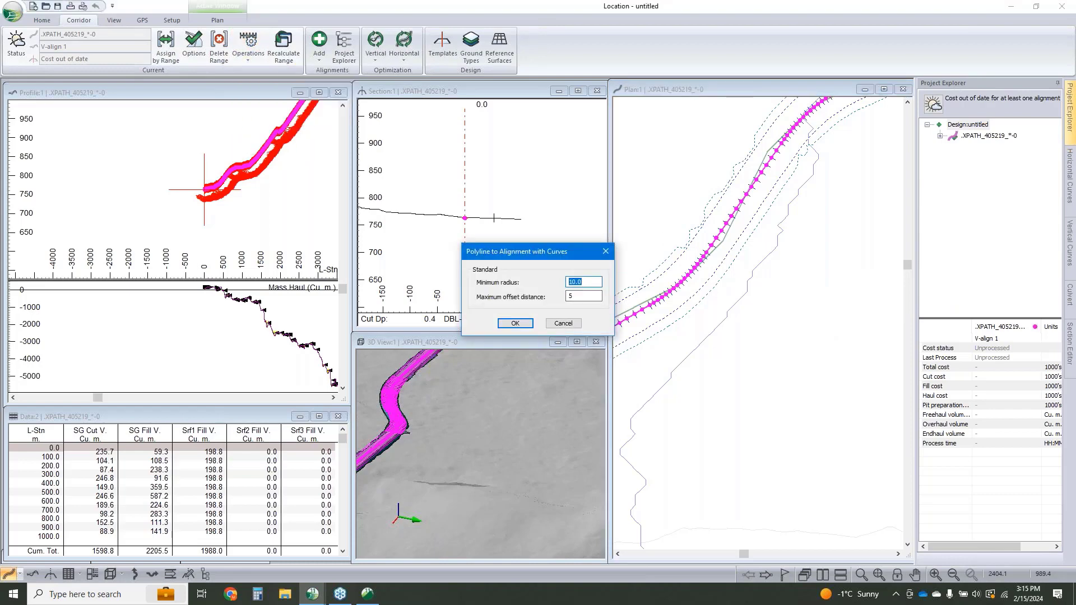
pyautogui.write('35')
pyautogui.press('Tab')
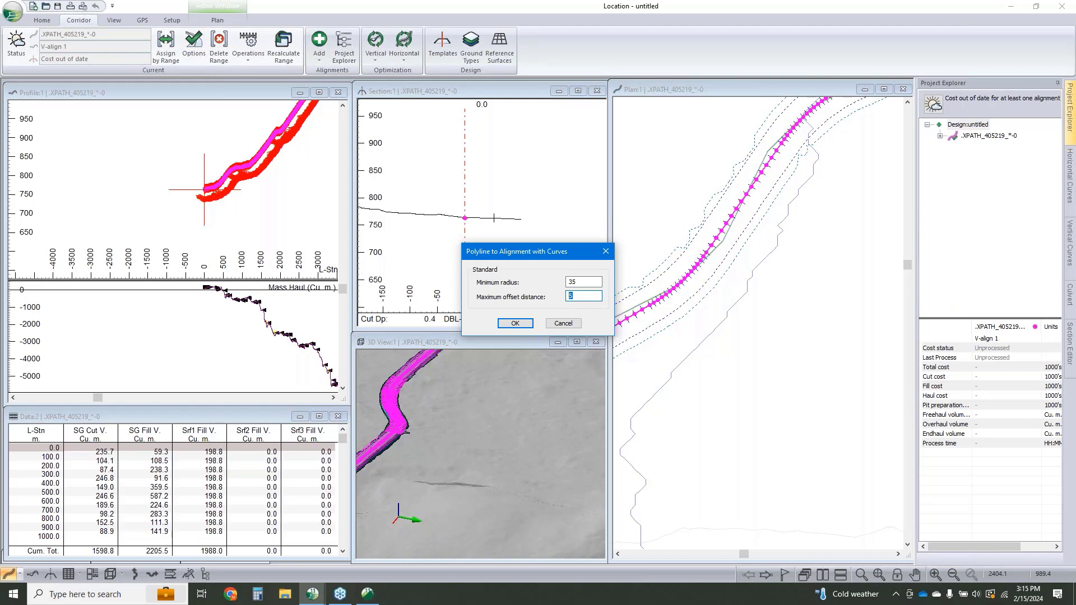
pyautogui.write('8')
# Step: Run the polyline-to-curves conversion, stop the processing early and accept the best solution found
pyautogui.click(515, 324)
pyautogui.click(548, 321)
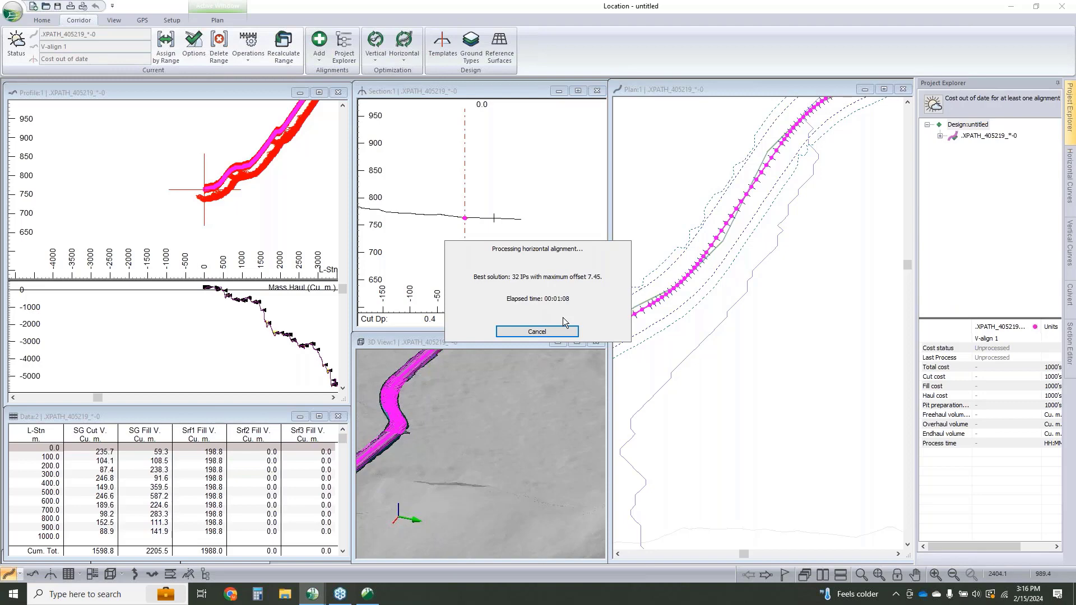
pyautogui.click(534, 332)
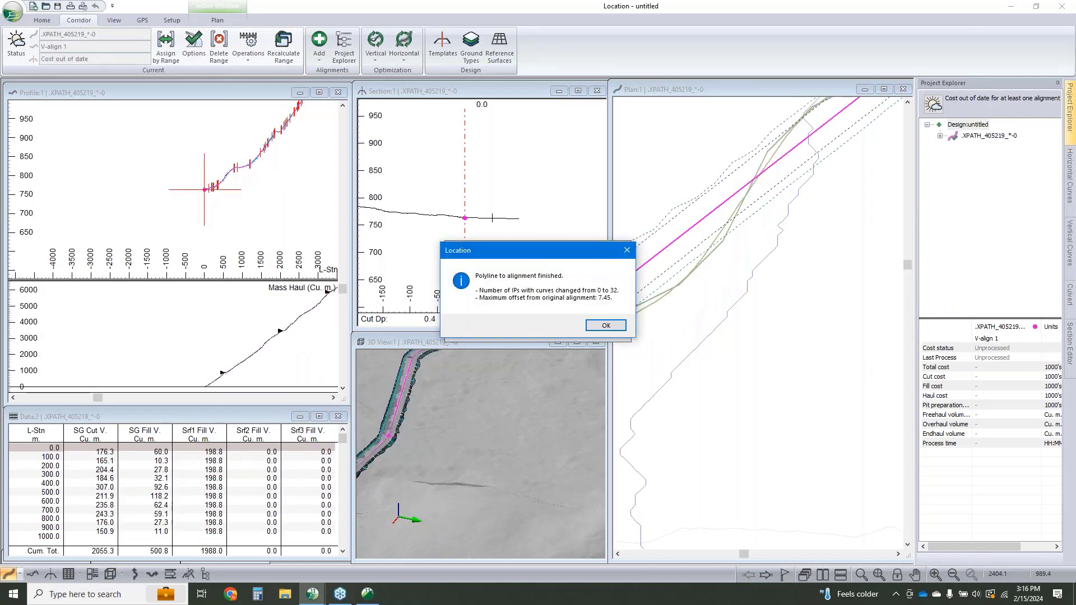
pyautogui.click(601, 328)
# Step: Examine the curved alignment in the plan, 3D and profile views
pyautogui.scroll(-3, 716, 306)
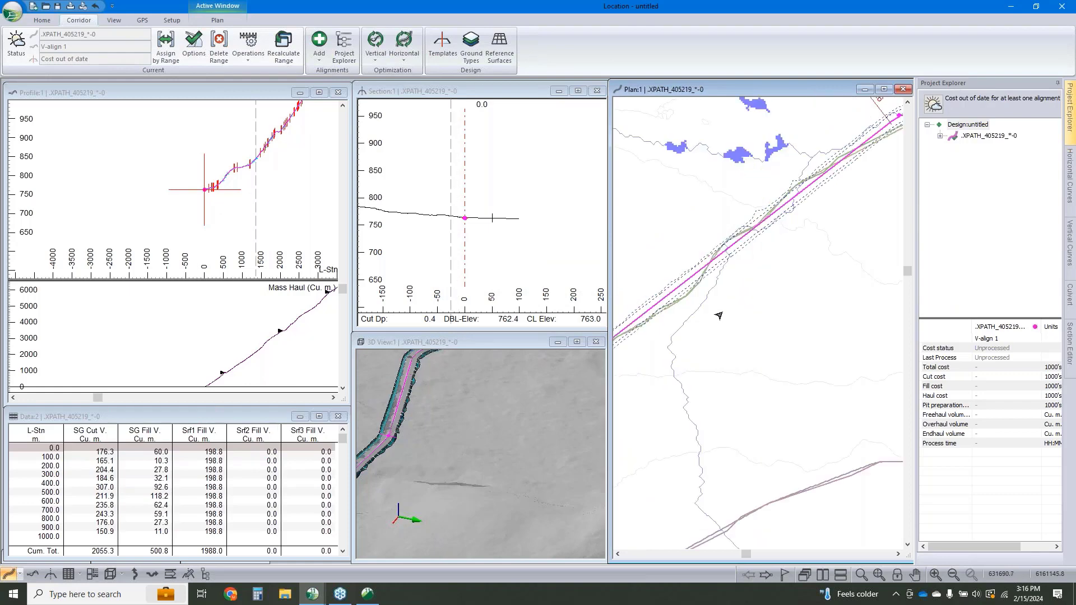
pyautogui.scroll(-2, 719, 318)
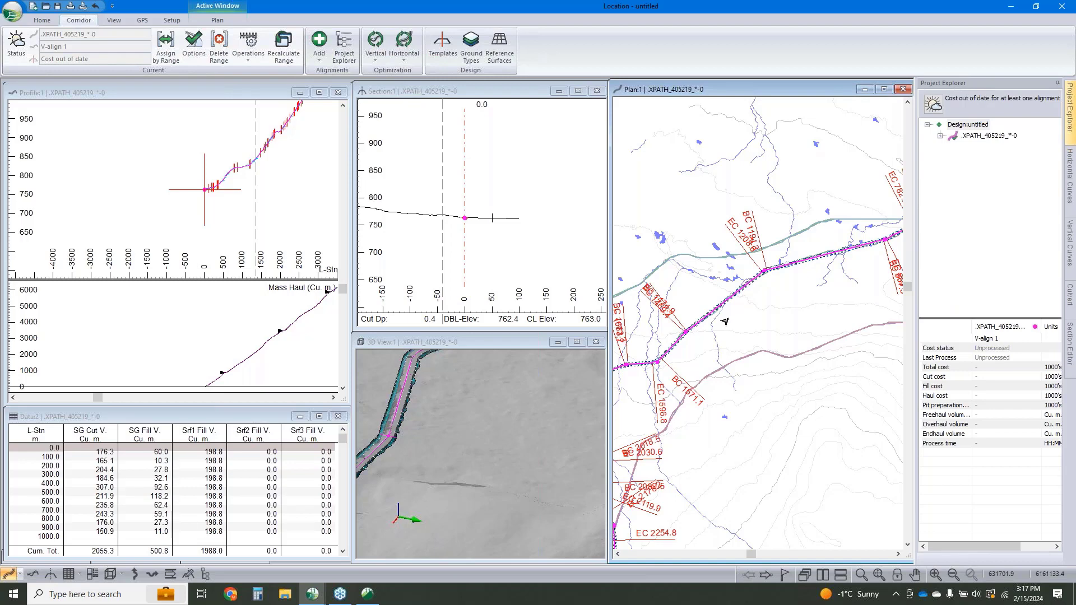
pyautogui.click(475, 343)
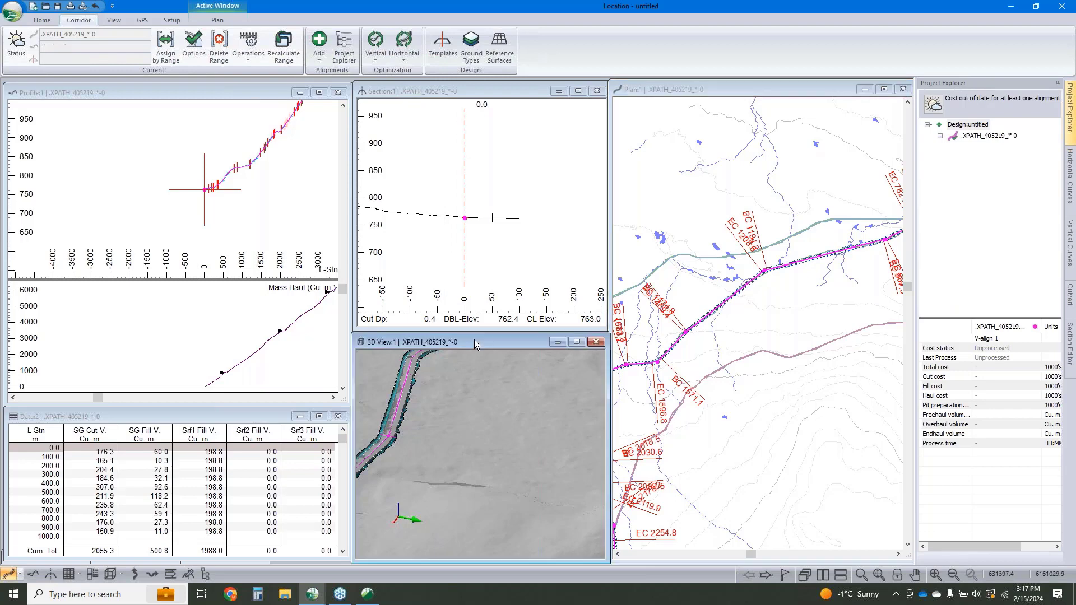
pyautogui.scroll(-4, 504, 416)
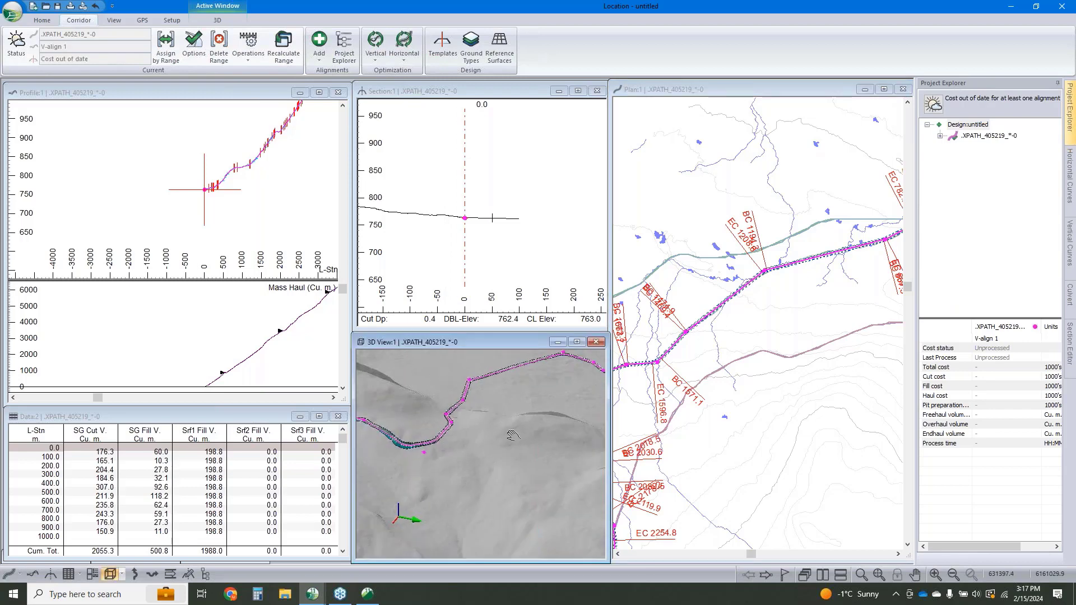
pyautogui.moveTo(512, 434); pyautogui.dragTo(471, 418, button='middle')
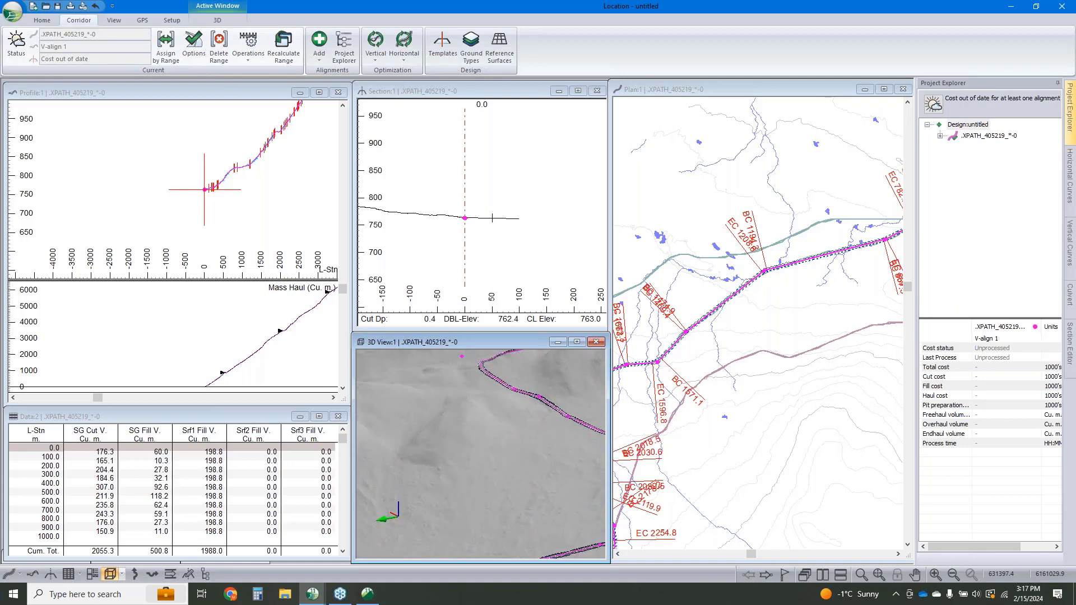
pyautogui.scroll(-3, 471, 417)
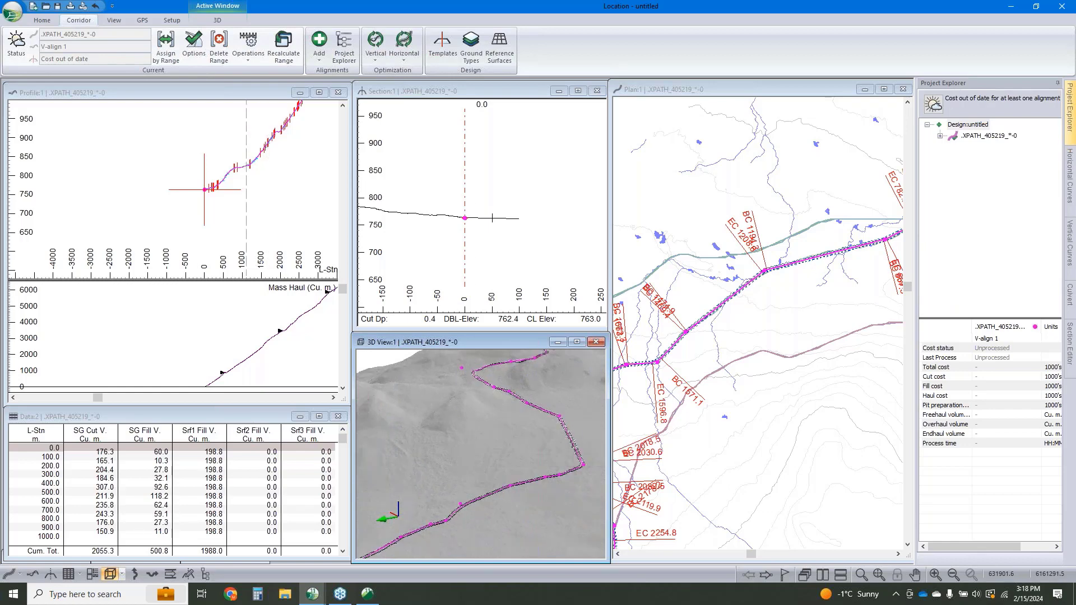
pyautogui.scroll(2, 780, 343)
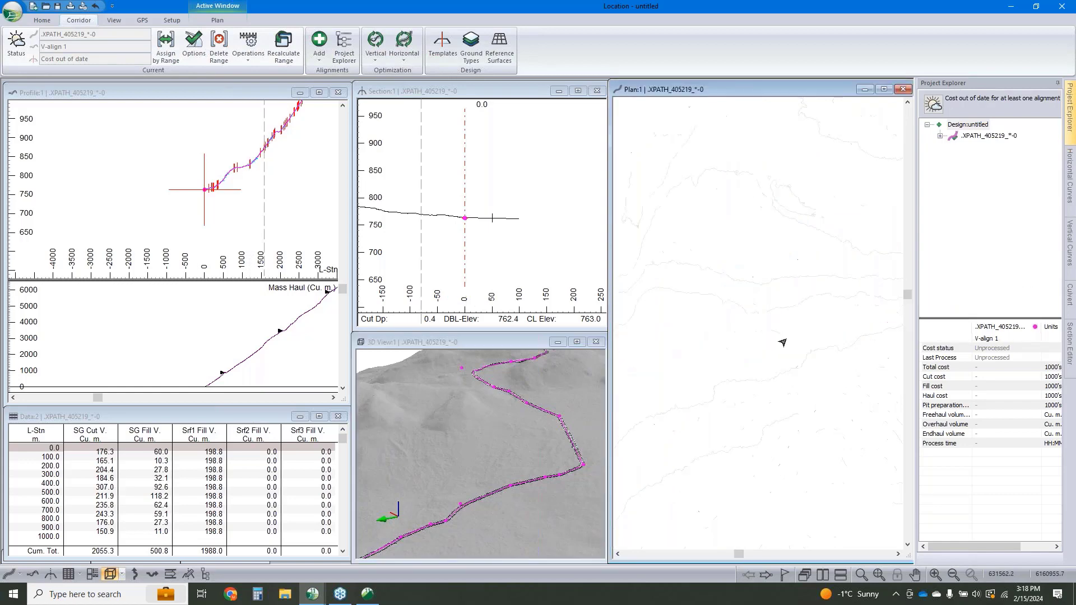
pyautogui.click(715, 469)
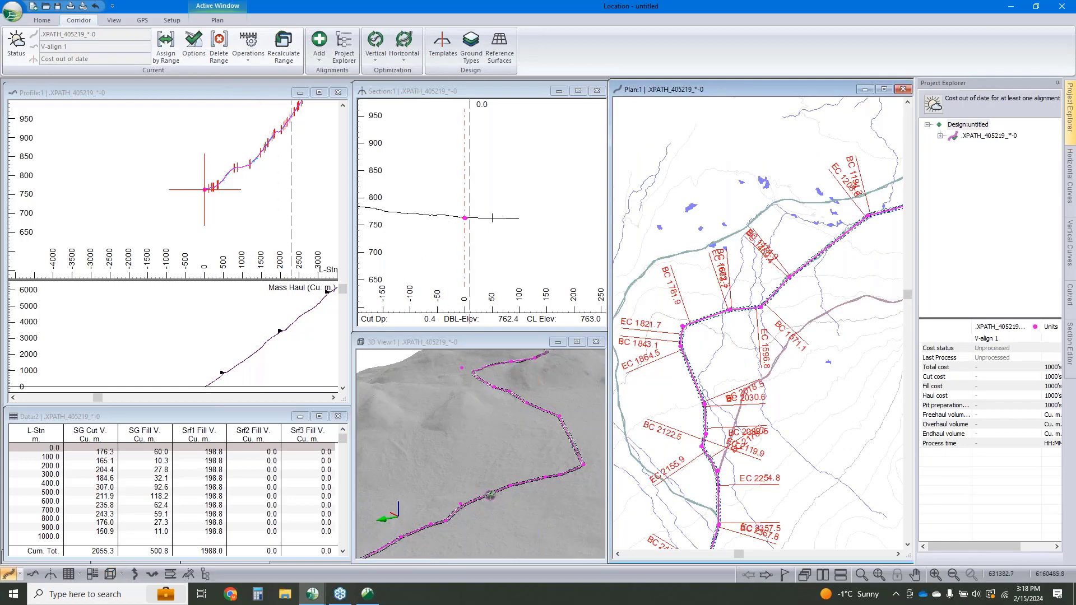
pyautogui.scroll(2, 732, 355)
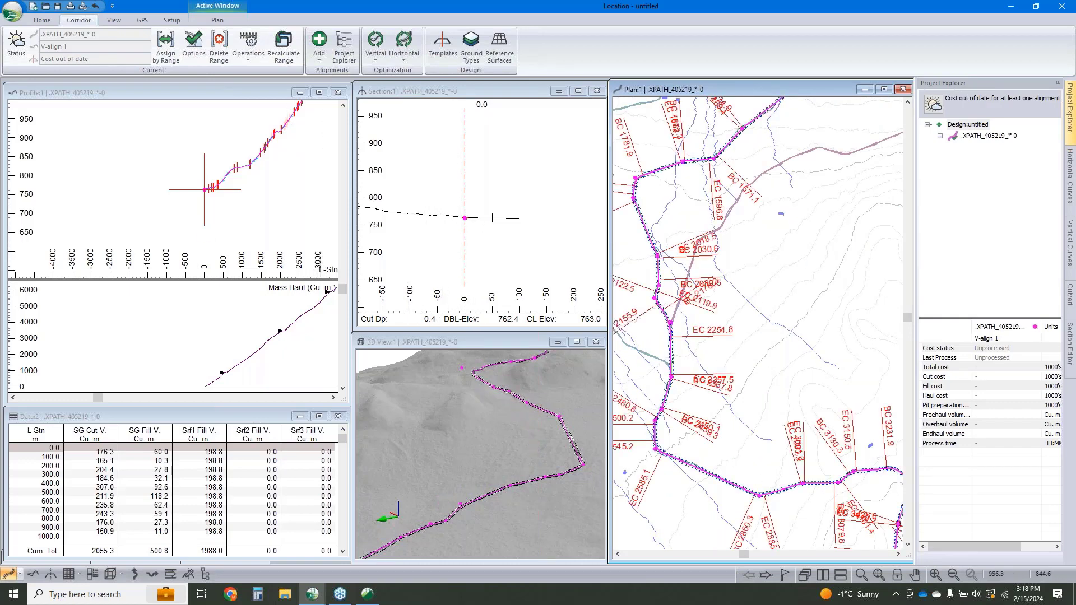
pyautogui.click(242, 227)
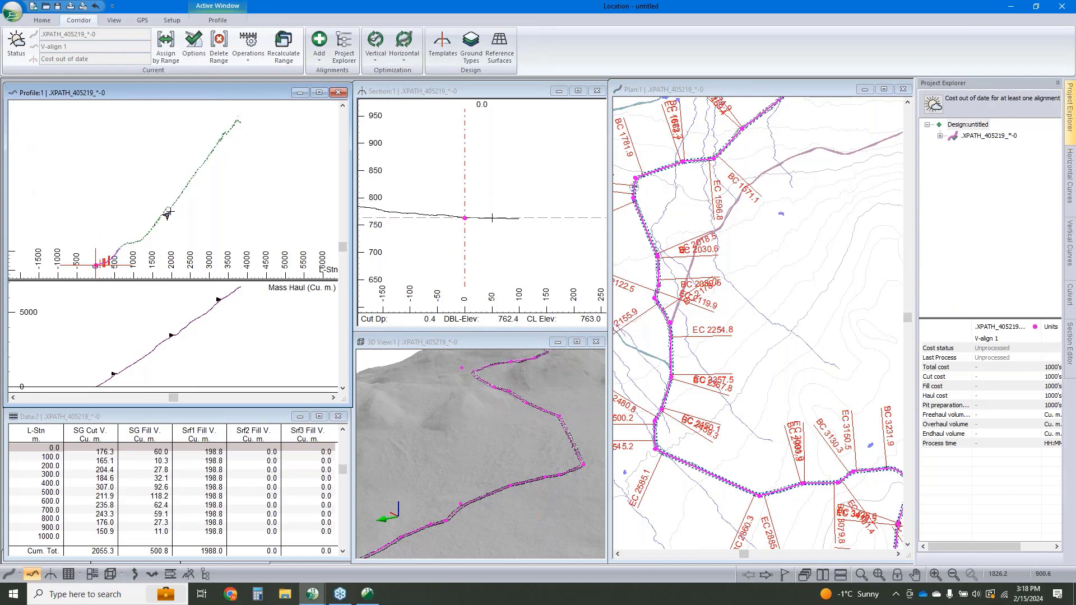
# Step: Show the cross-section at station 1775.0 and open the road templates for editing
pyautogui.click(497, 399)
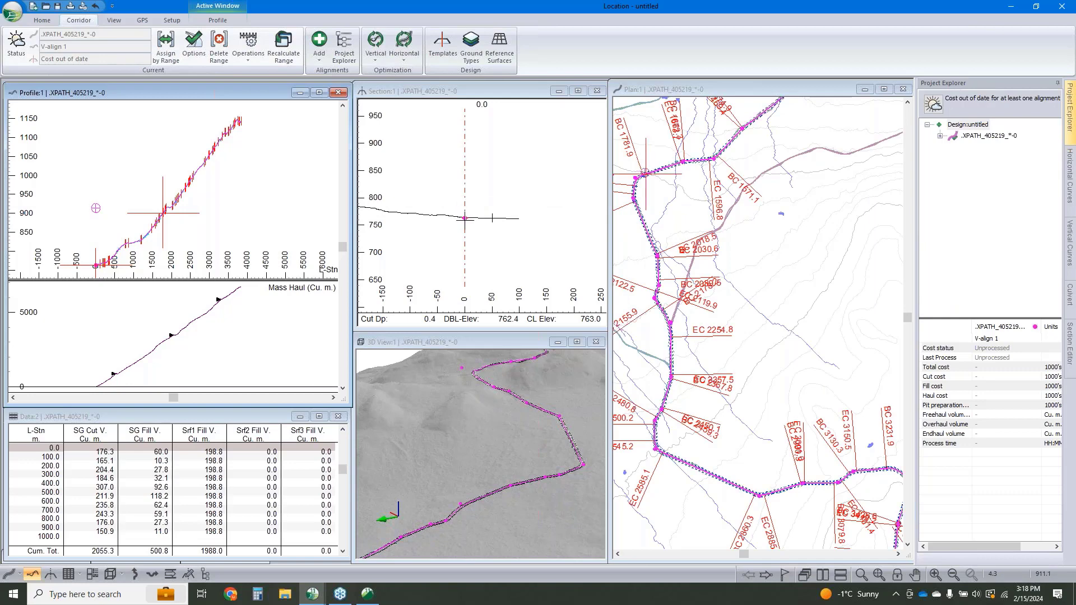
pyautogui.click(457, 242)
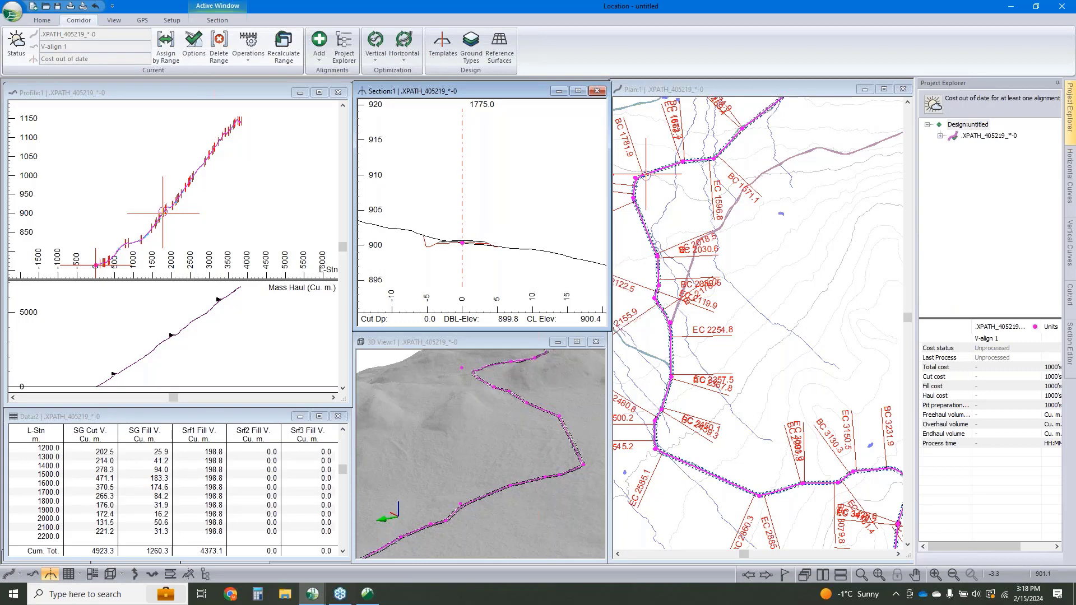
pyautogui.click(444, 55)
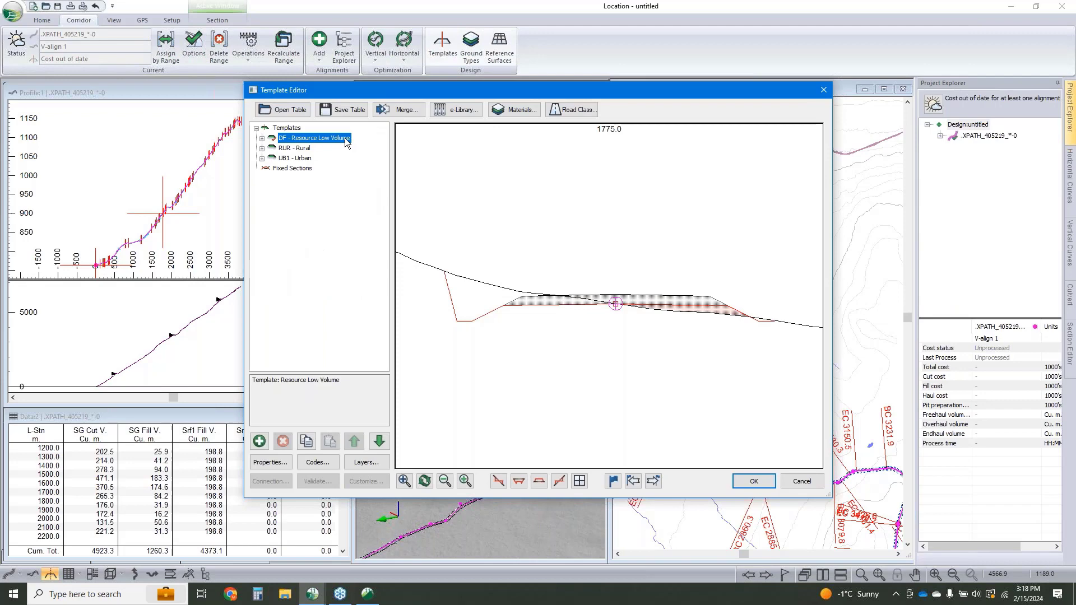
# Step: Review the components and properties of the DF - Resource Low Volume template without changing them
pyautogui.click(297, 158)
pyautogui.click(297, 138)
pyautogui.click(262, 138)
pyautogui.rightClick(317, 140)
pyautogui.click(350, 161)
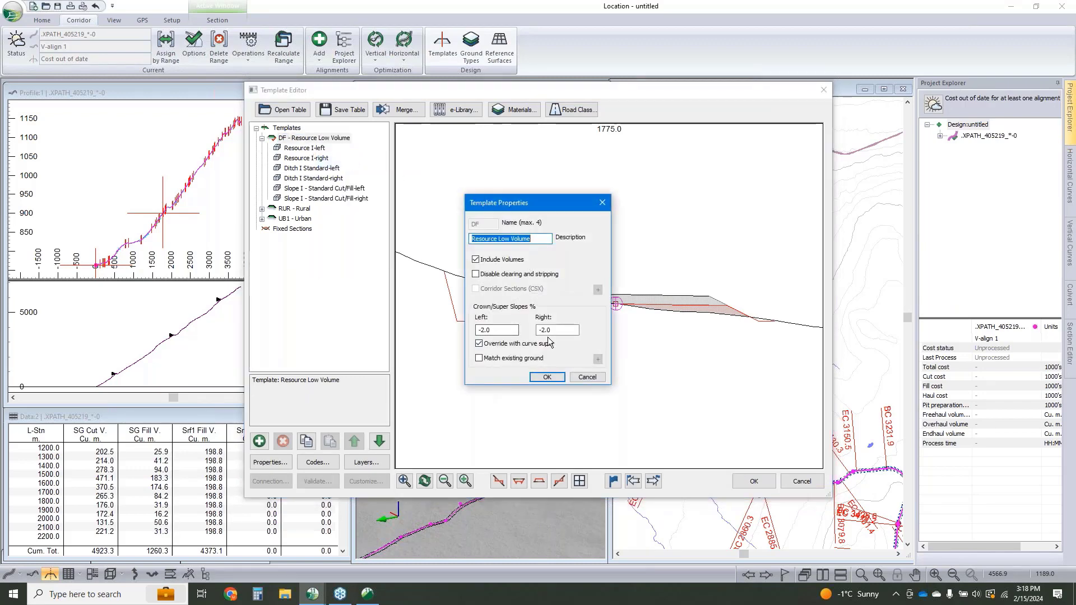
pyautogui.click(587, 376)
# Step: Set the default width of the template's Resource I-left component to 4 m
pyautogui.doubleClick(306, 149)
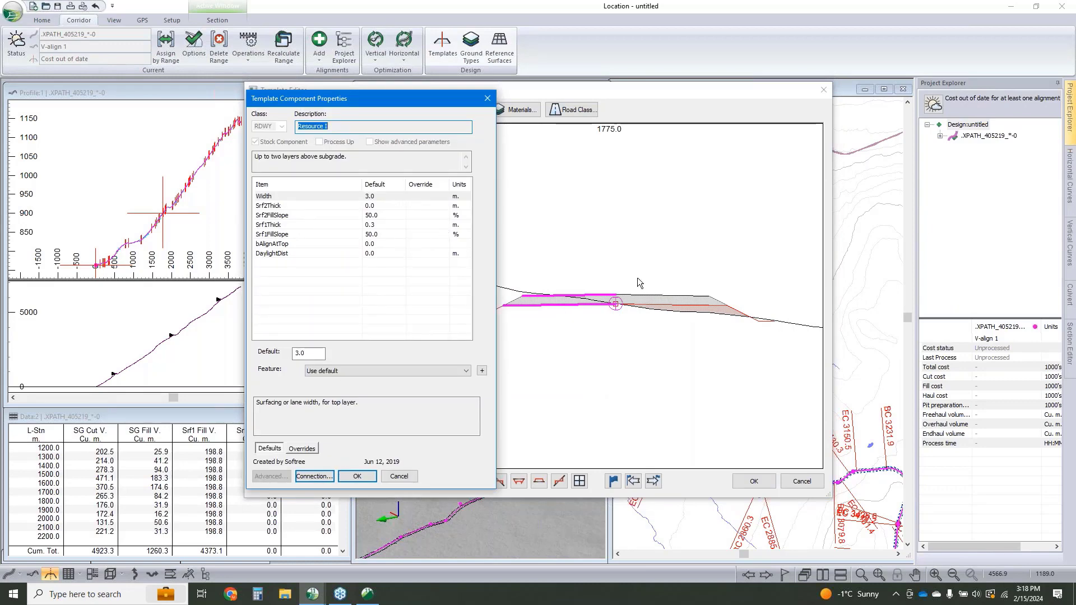
pyautogui.moveTo(411, 99); pyautogui.dragTo(328, 108)
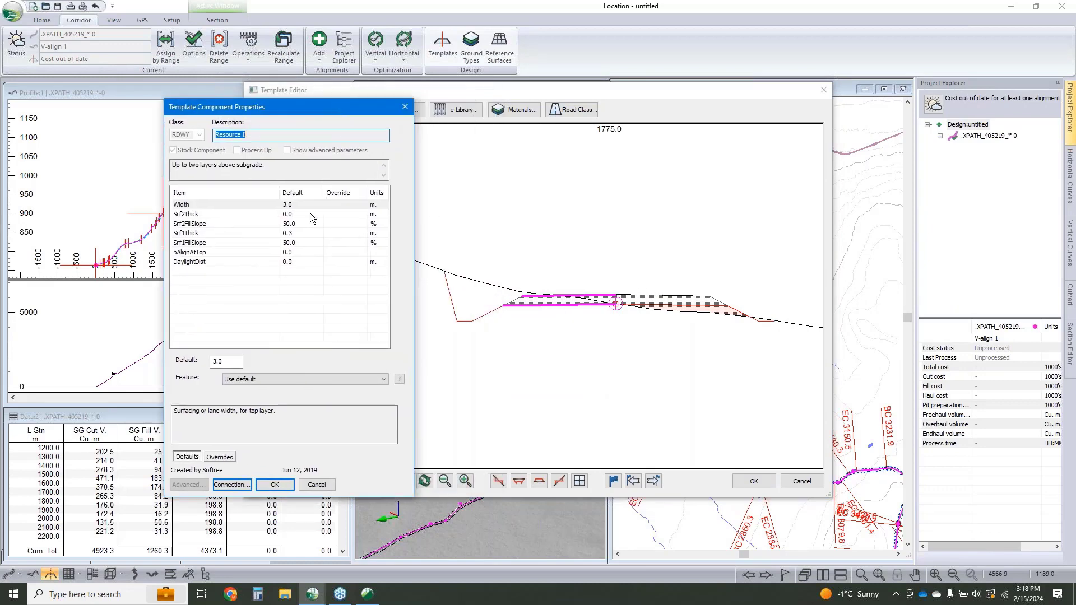
pyautogui.click(247, 341)
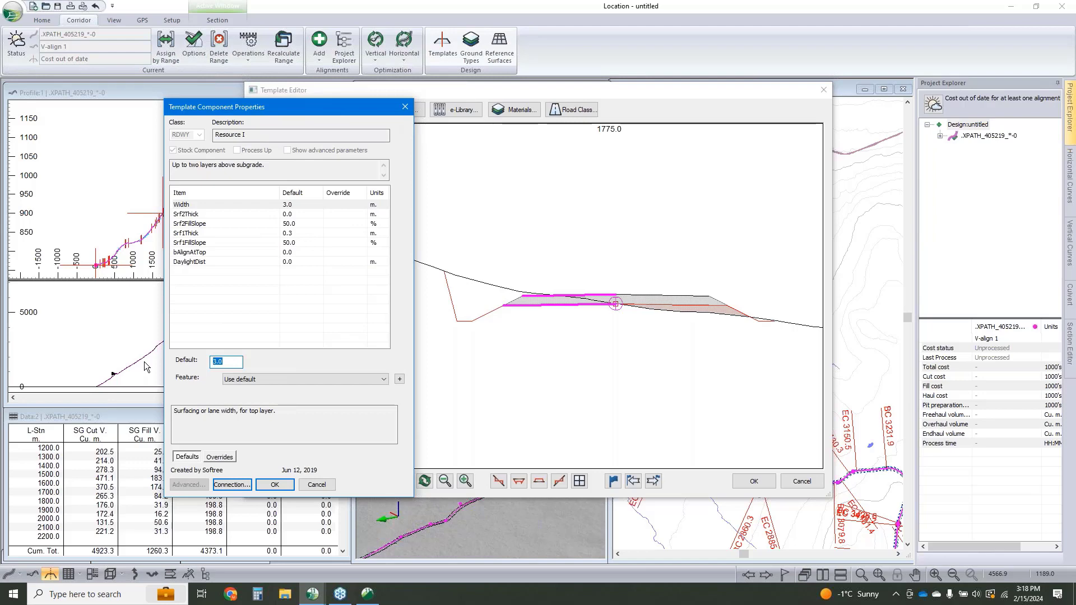
pyautogui.write('4')
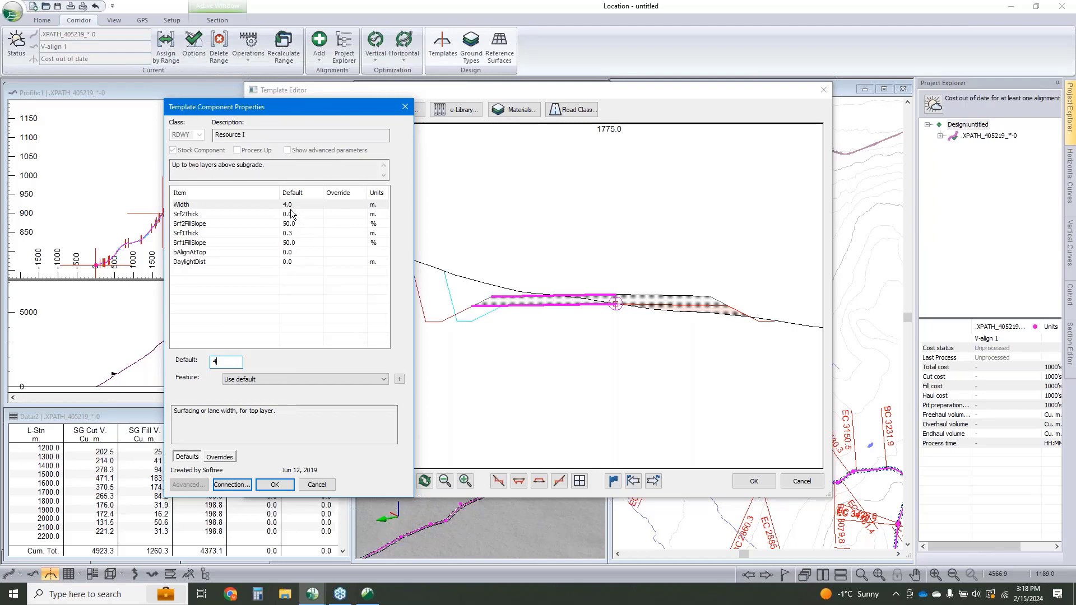
pyautogui.click(276, 485)
# Step: Replace the Resource I-right component with a flipped copy of the left one and accept the template changes
pyautogui.click(301, 159)
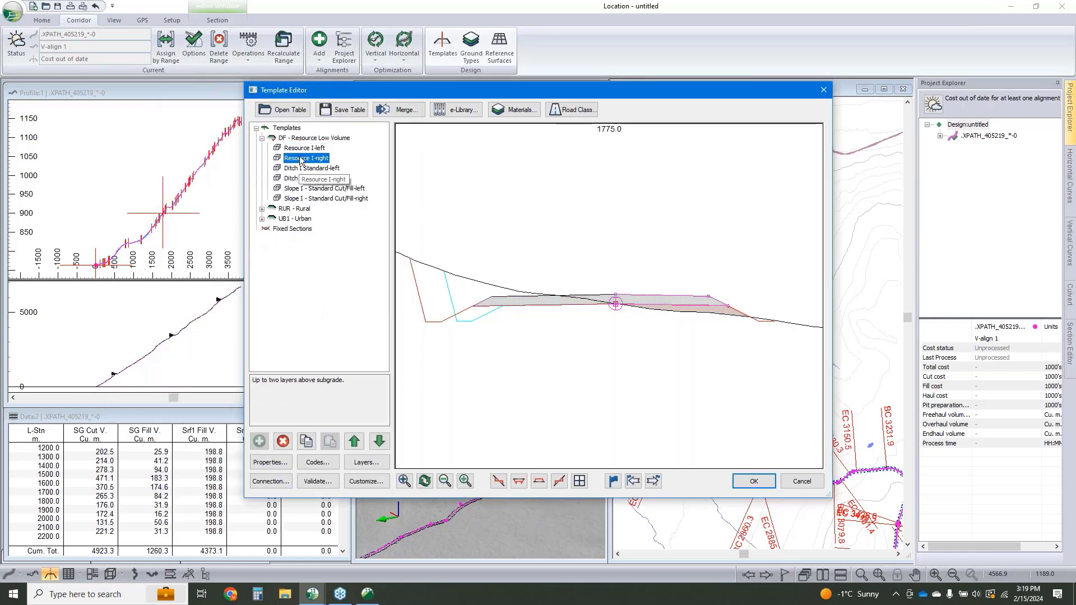
pyautogui.click(283, 442)
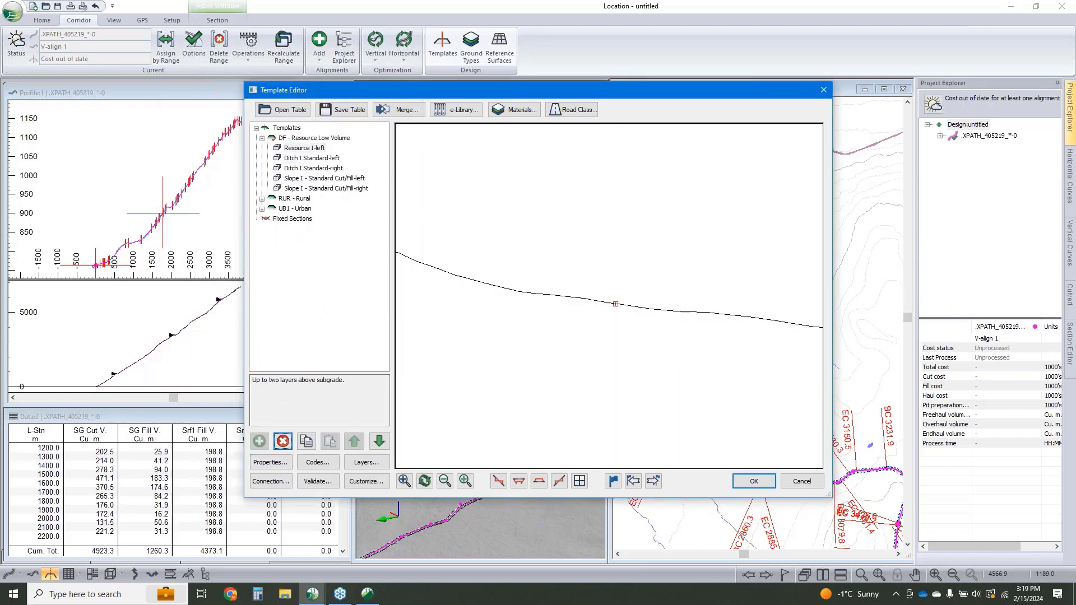
pyautogui.rightClick(304, 151)
pyautogui.click(335, 210)
pyautogui.rightClick(324, 145)
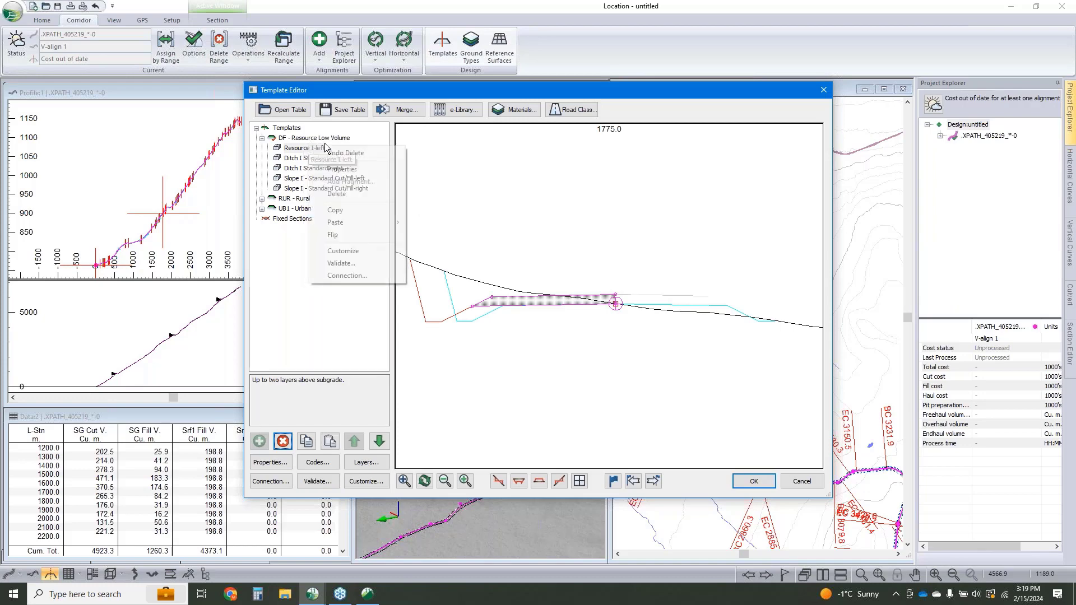
pyautogui.moveTo(372, 222)
pyautogui.click(452, 259)
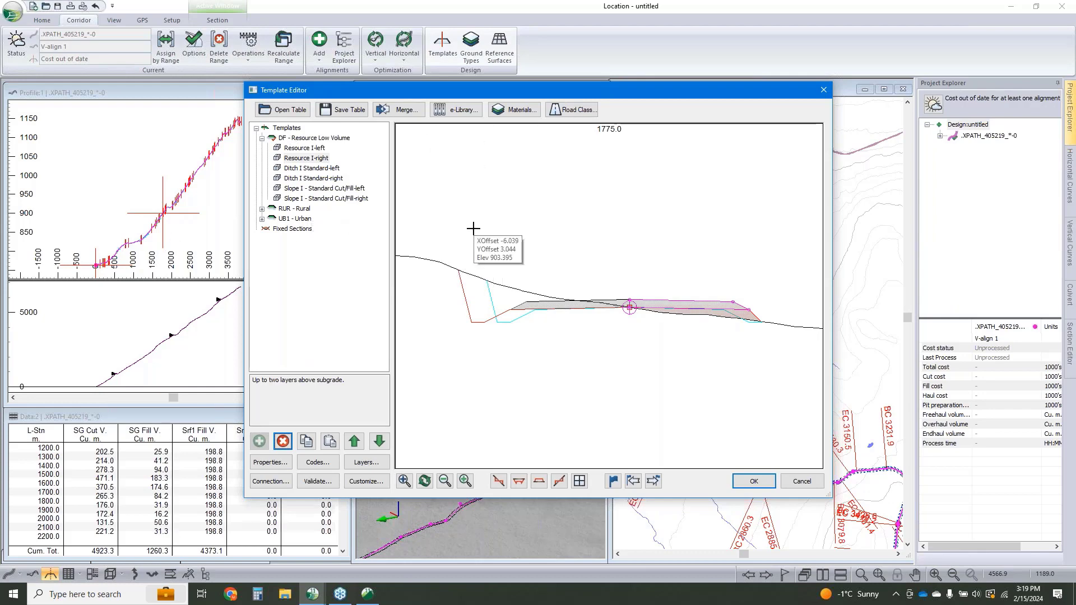
pyautogui.click(754, 481)
pyautogui.click(578, 336)
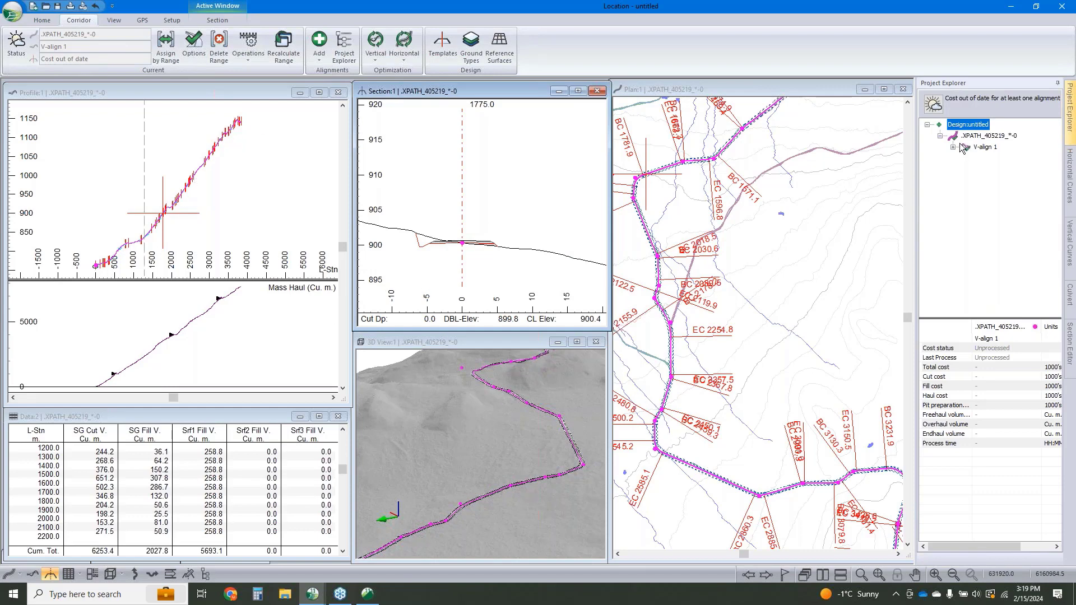
# Step: In V-align 1's vertical optimization options, turn off sampling of all sections and set the section spacing to 20
pyautogui.click(977, 149)
pyautogui.rightClick(977, 149)
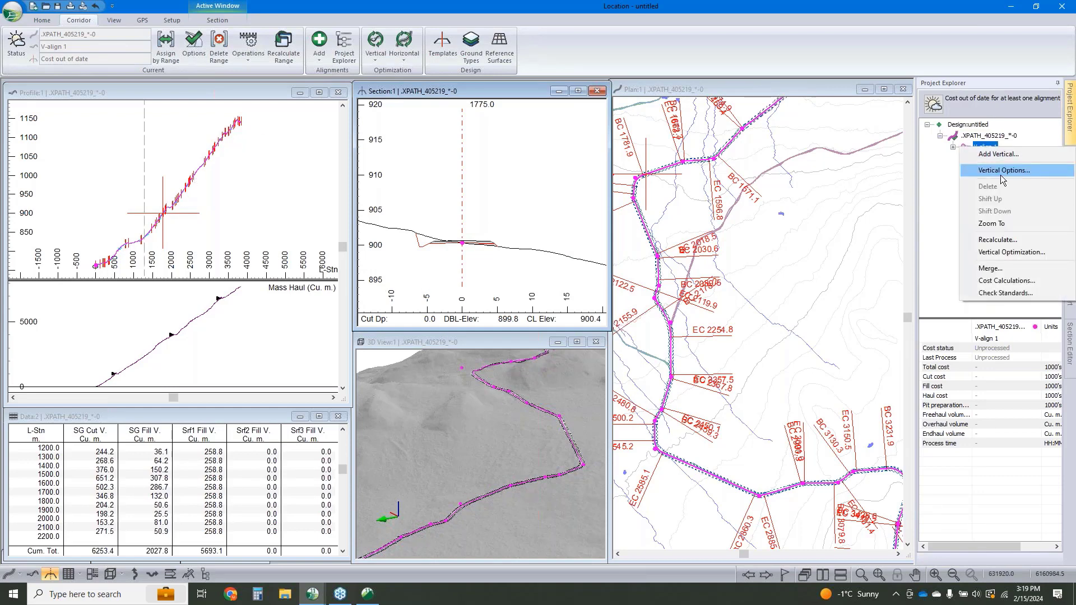
pyautogui.click(1001, 174)
pyautogui.click(471, 240)
pyautogui.doubleClick(552, 252)
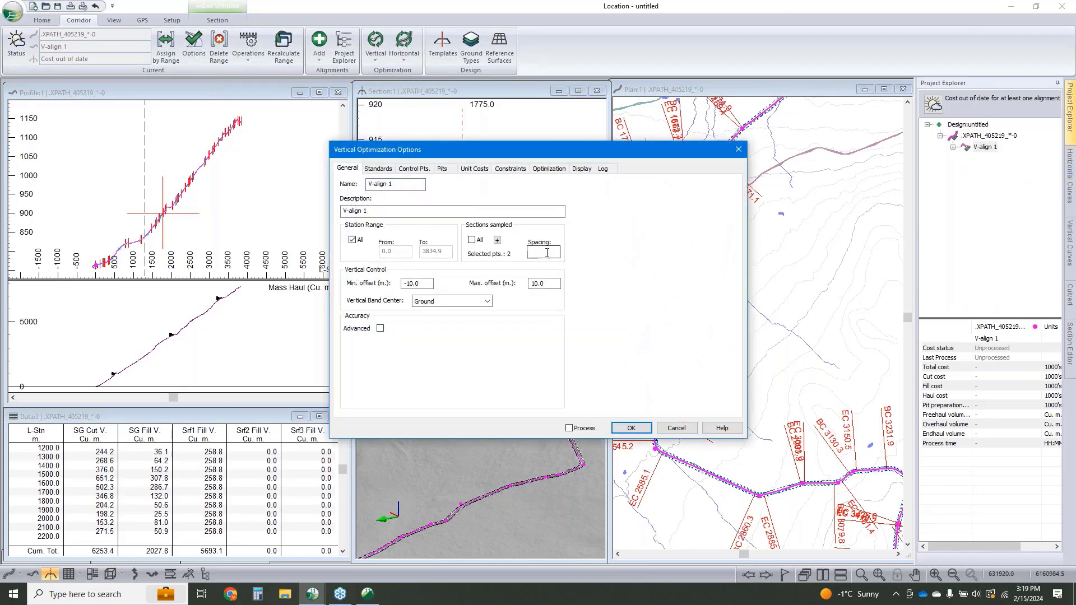
pyautogui.press('BackSpace')
pyautogui.write('20')
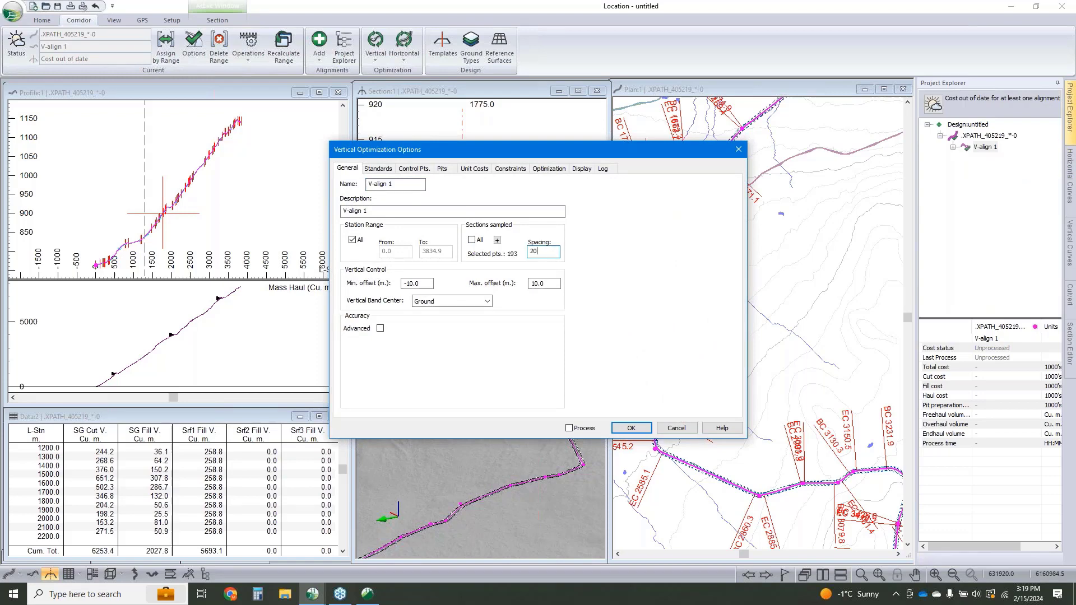
# Step: Enter a maximum grade of 15% and a minimum grade of -15% in the vertical standards
pyautogui.click(378, 168)
pyautogui.doubleClick(417, 296)
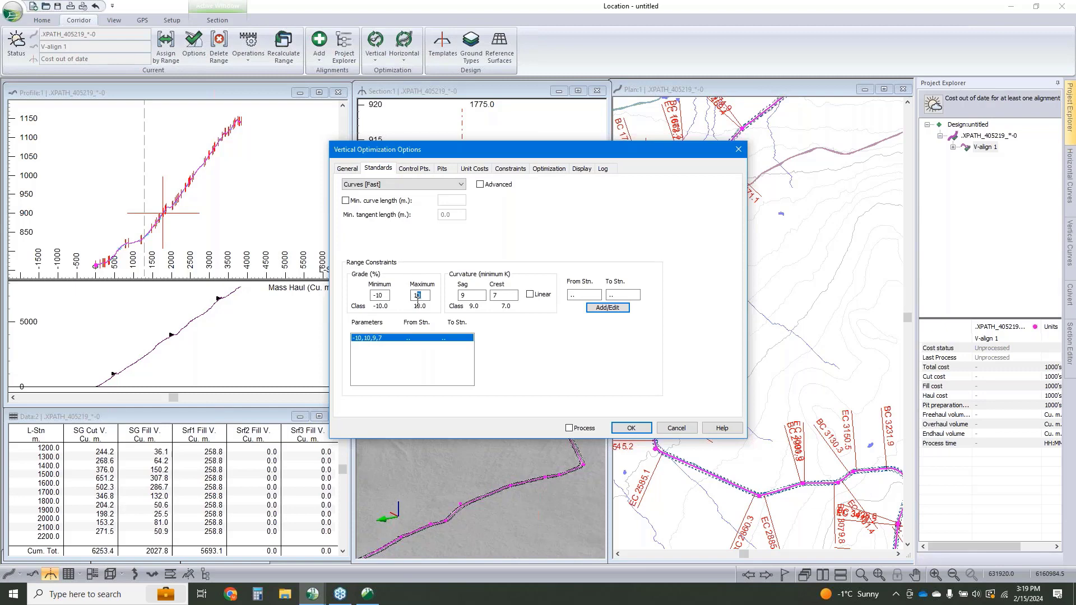
pyautogui.write('15')
pyautogui.moveTo(387, 296); pyautogui.dragTo(381, 297)
pyautogui.press('Tab')
pyautogui.press('Tab')
pyautogui.press('Tab')
# Step: Add a vertical control point at the start of the alignment, keeping its default elevation and tolerances
pyautogui.click(414, 168)
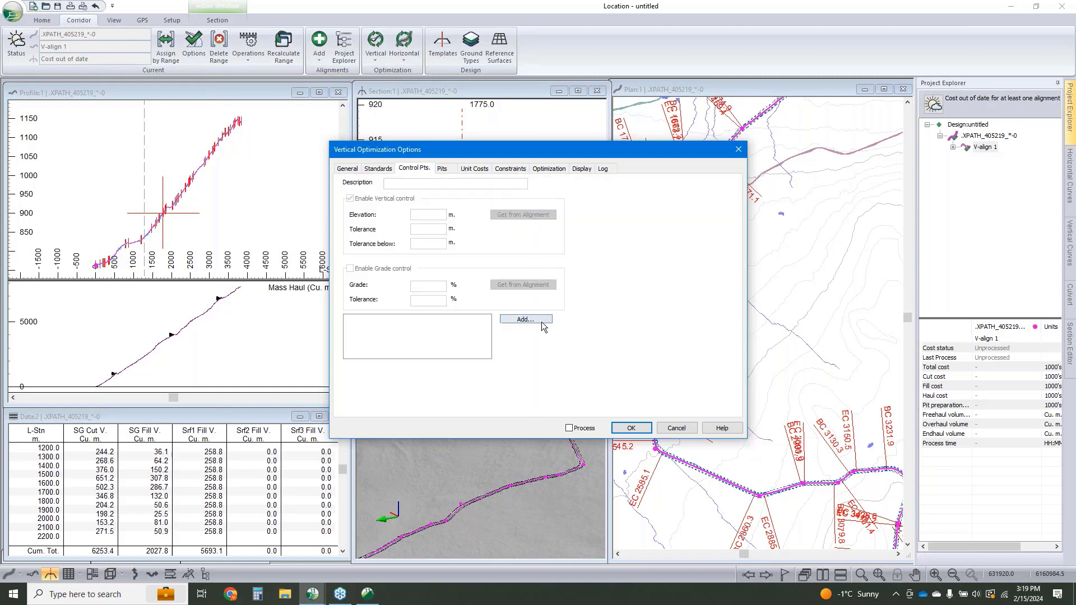
pyautogui.click(521, 318)
pyautogui.click(491, 290)
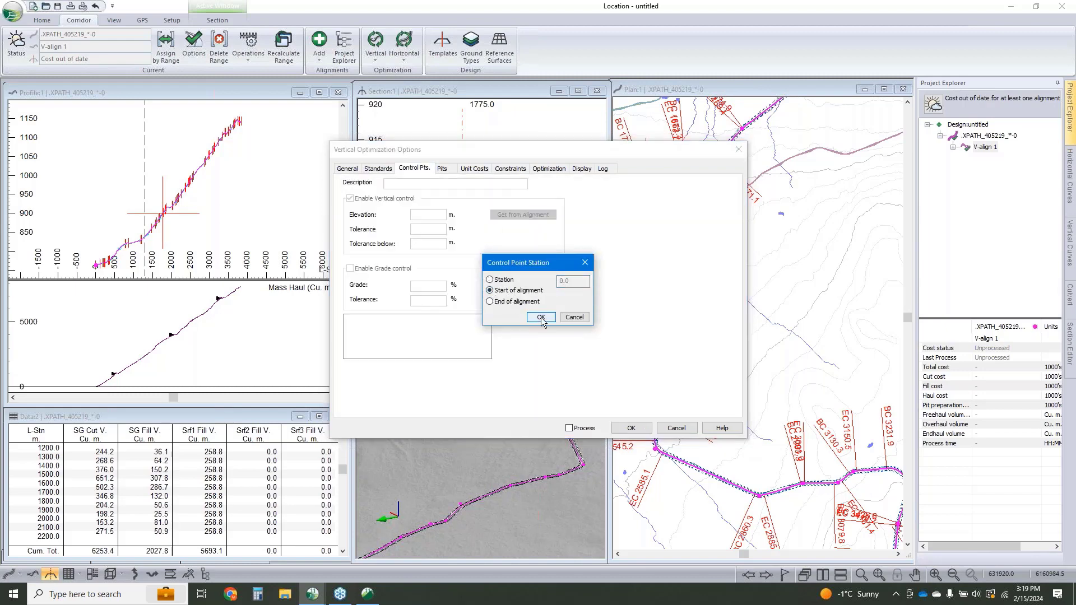
pyautogui.click(541, 318)
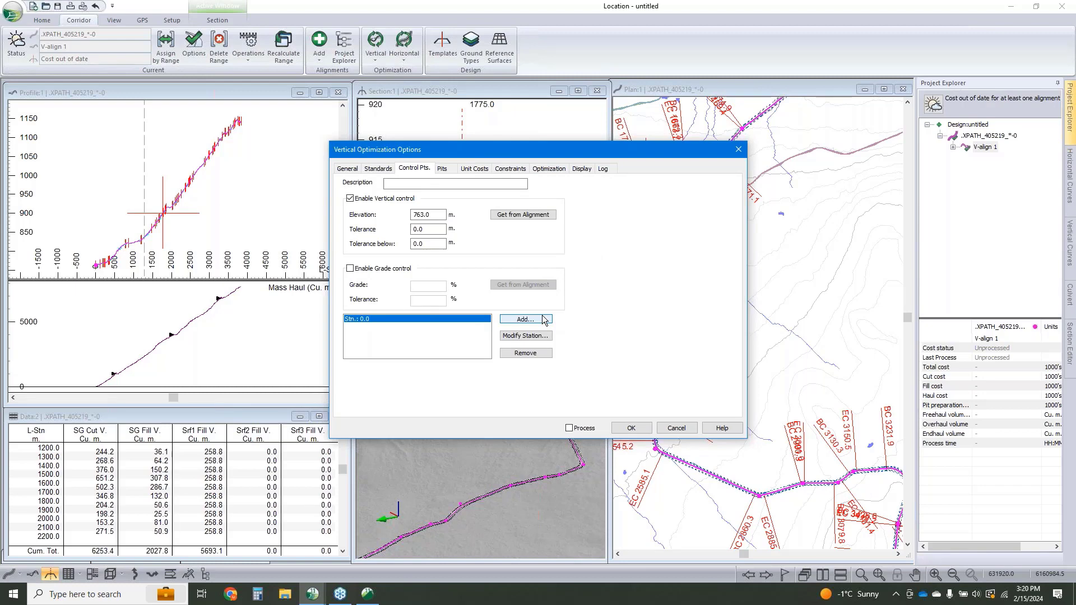
pyautogui.click(424, 216)
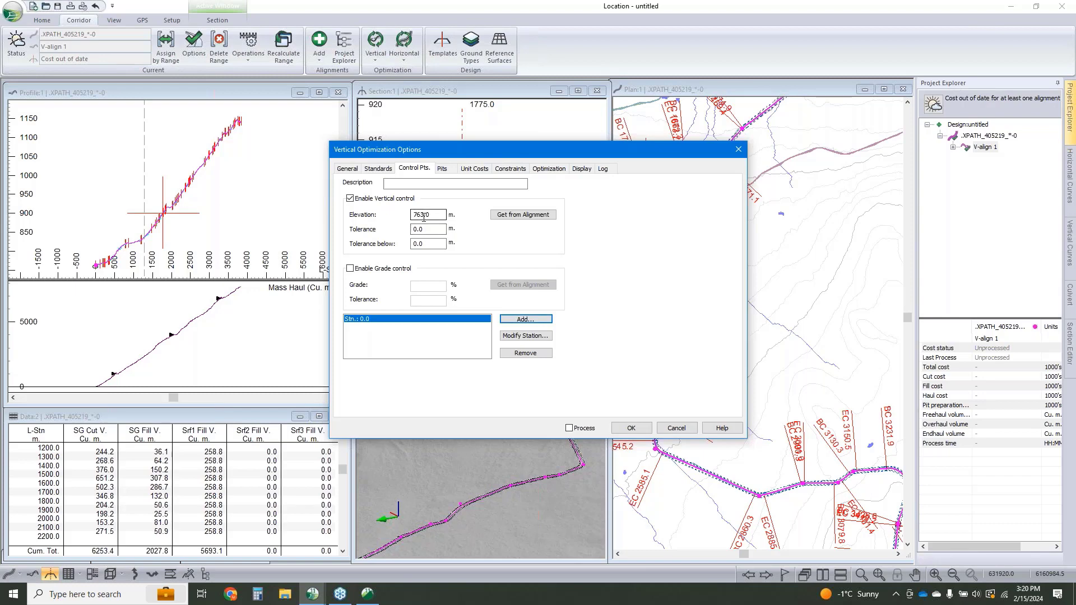
# Step: Recheck the vertical standards and control point, then accept the optimization options with processing enabled
pyautogui.click(376, 169)
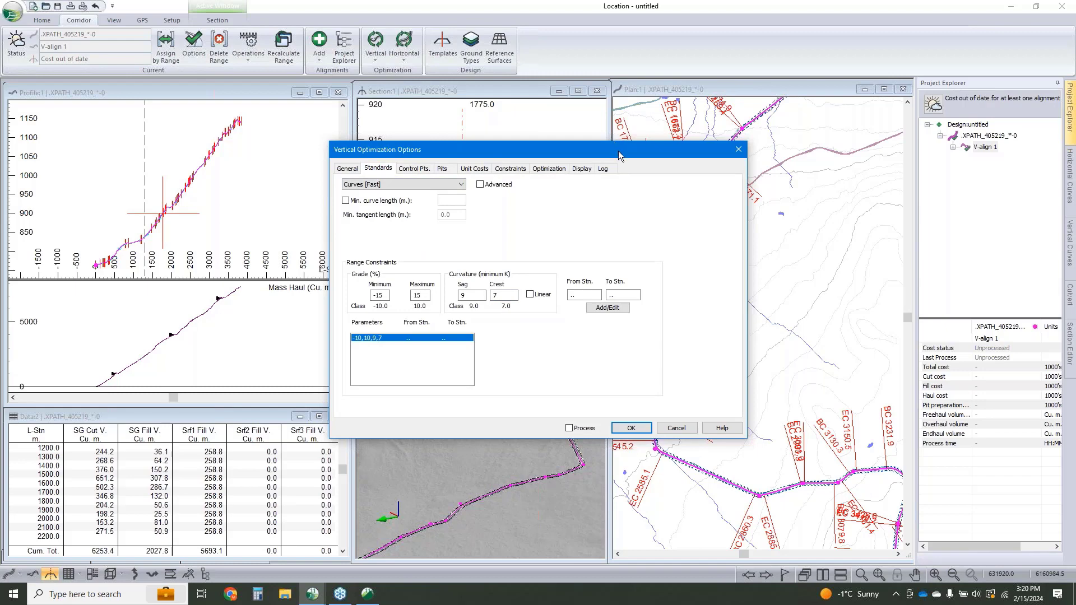
pyautogui.moveTo(618, 150); pyautogui.dragTo(488, 145)
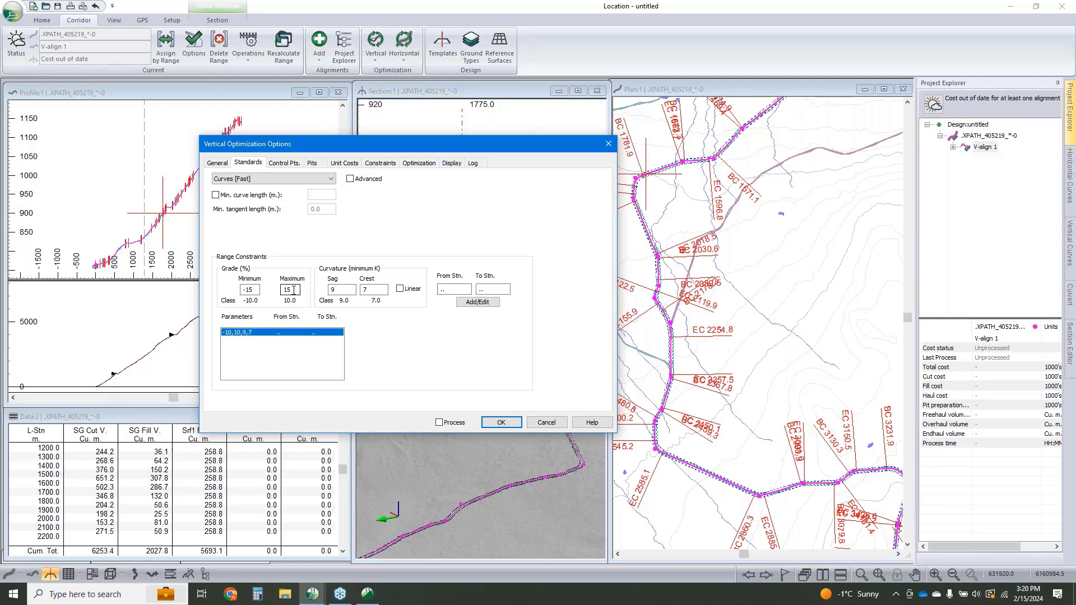
pyautogui.click(287, 163)
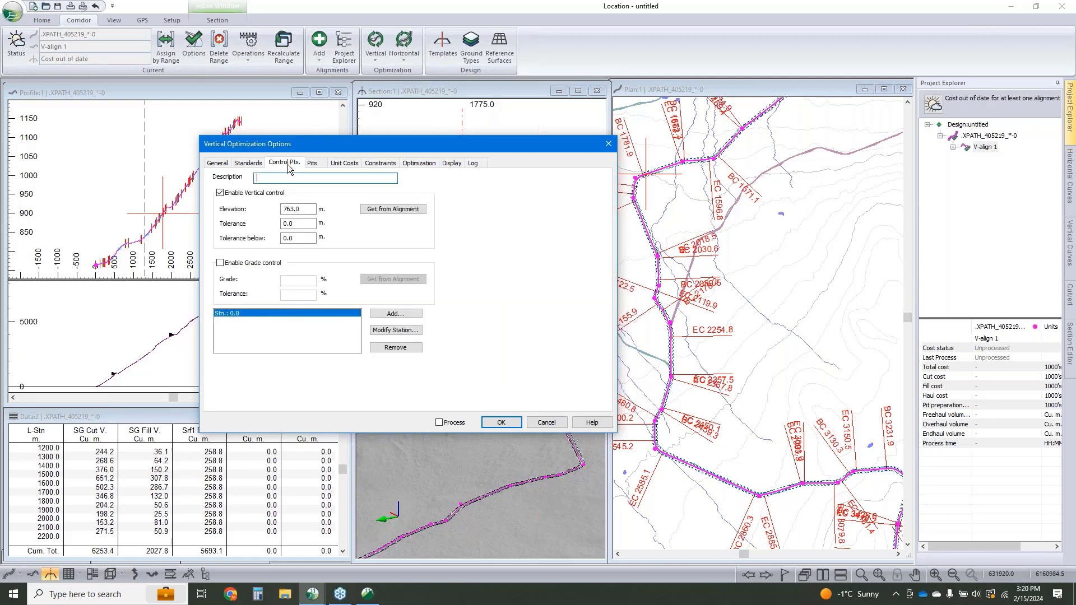
pyautogui.click(439, 422)
pyautogui.click(501, 422)
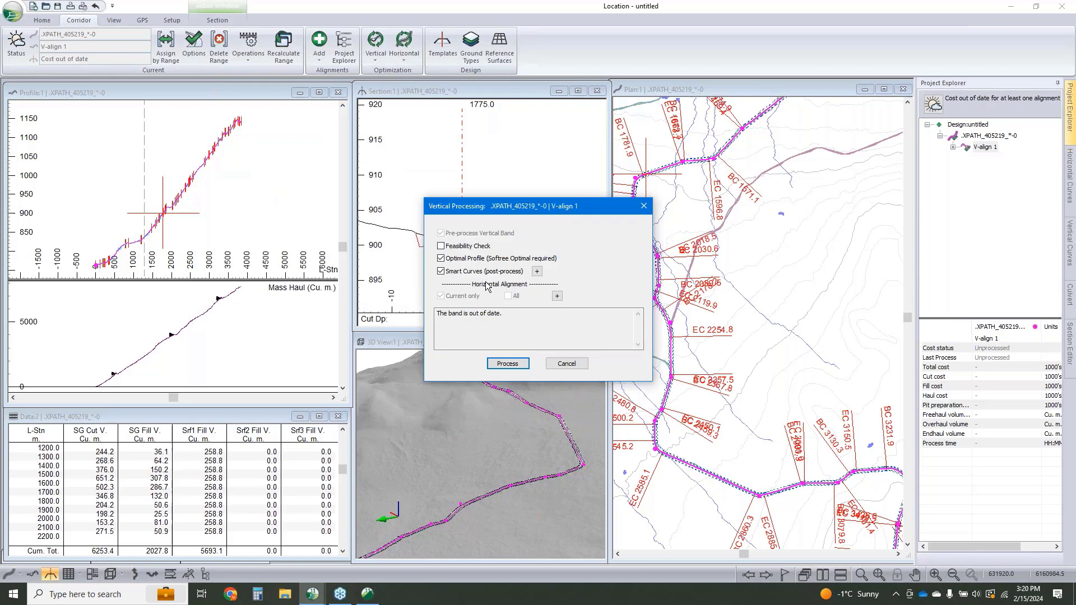
# Step: Set the Smart Curves VIP reduction tolerance to 0.5 and run the vertical optimization of V-align 1
pyautogui.click(537, 271)
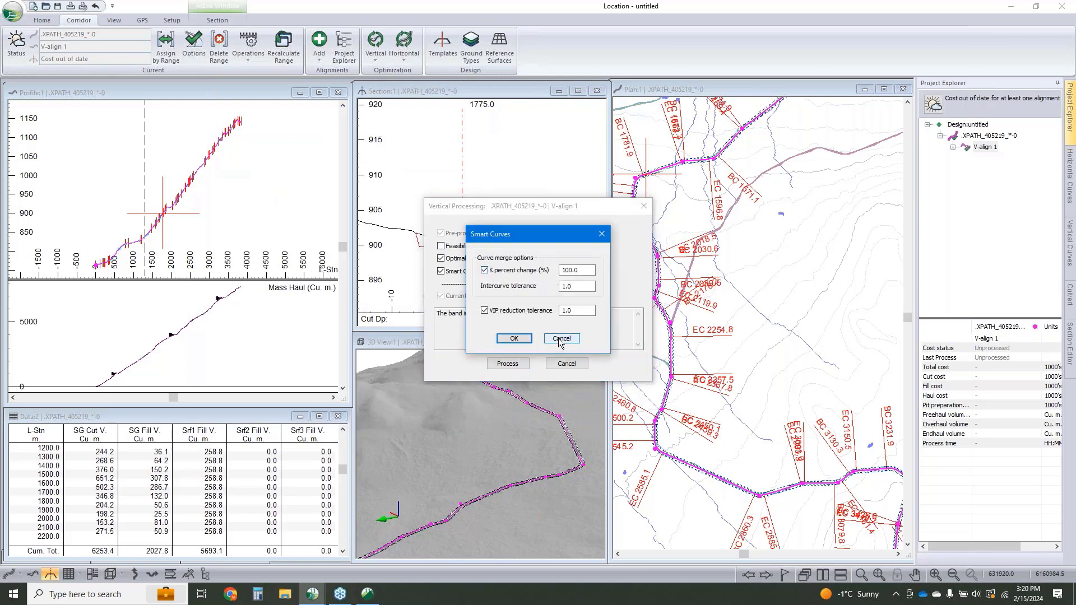
pyautogui.doubleClick(568, 310)
pyautogui.write('.5')
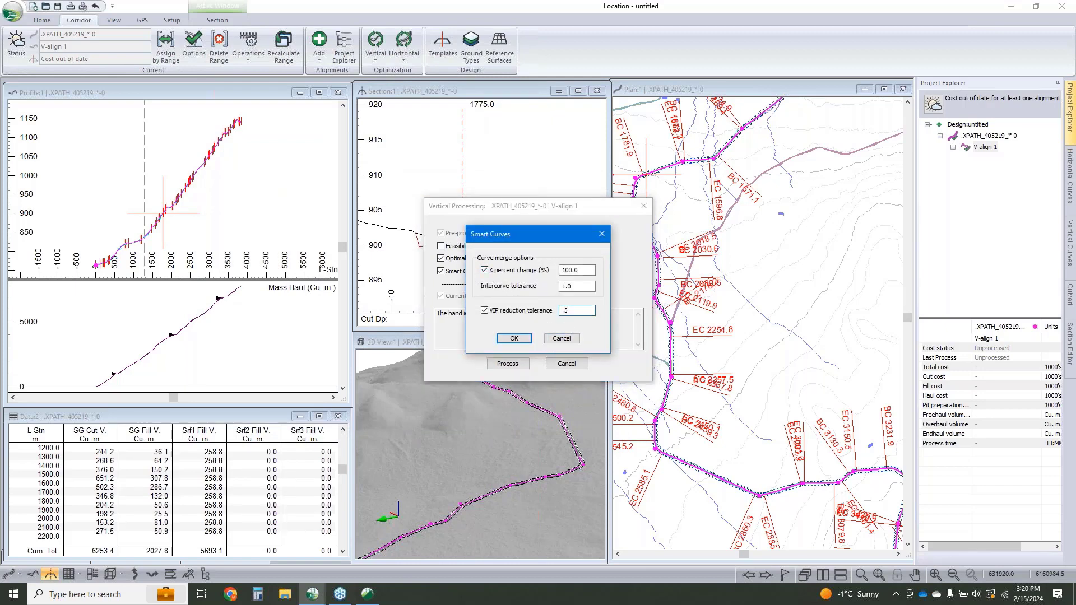
pyautogui.click(514, 338)
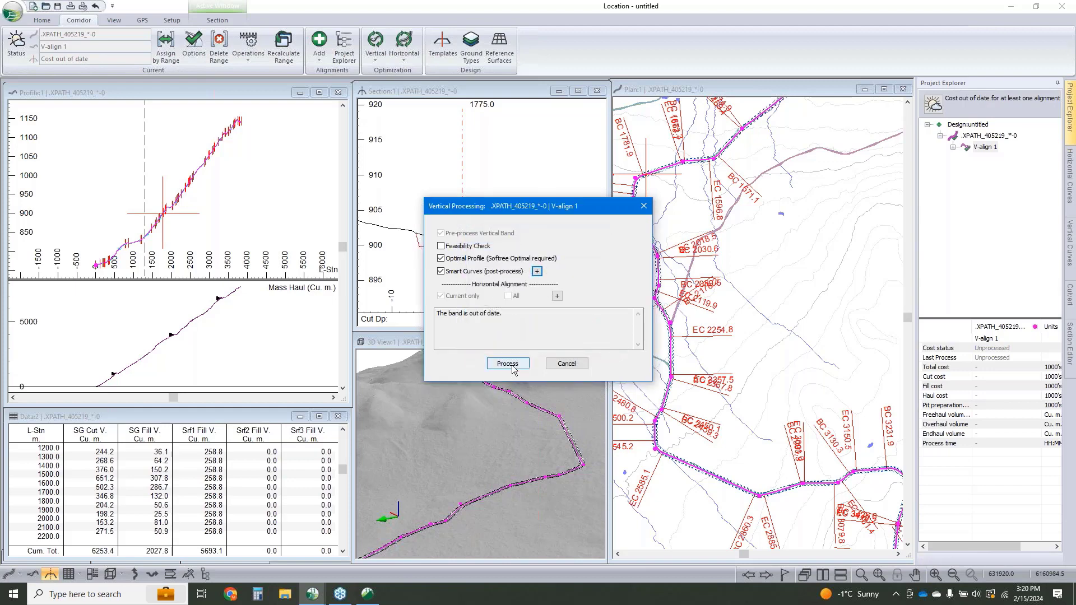
pyautogui.click(507, 364)
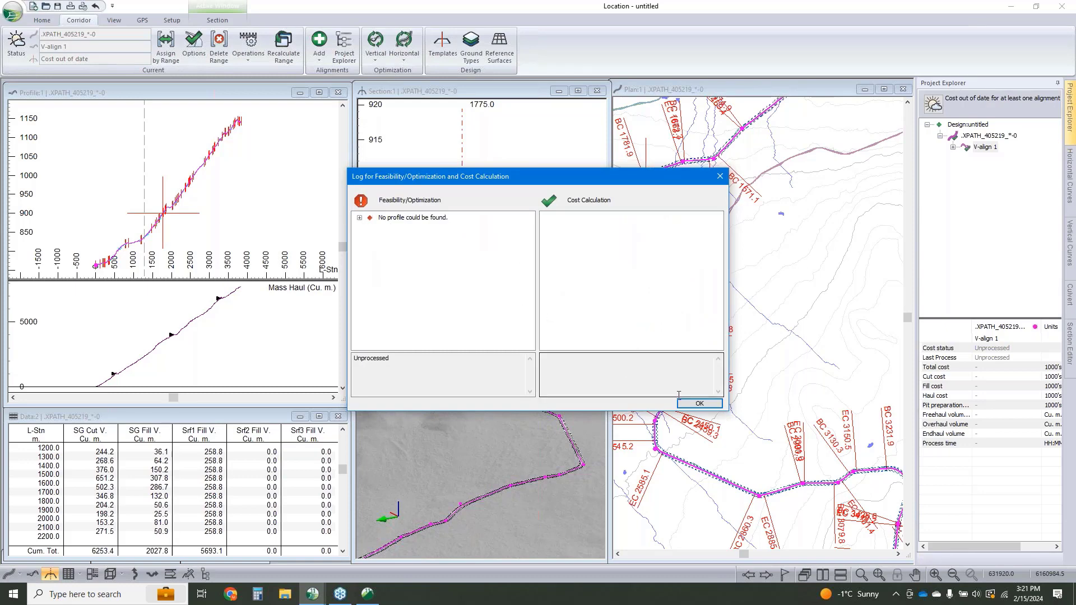
# Step: Dismiss the optimization log and apply grade limits of -15% to 15% to V-align 1's range constraints
pyautogui.click(699, 404)
pyautogui.rightClick(962, 150)
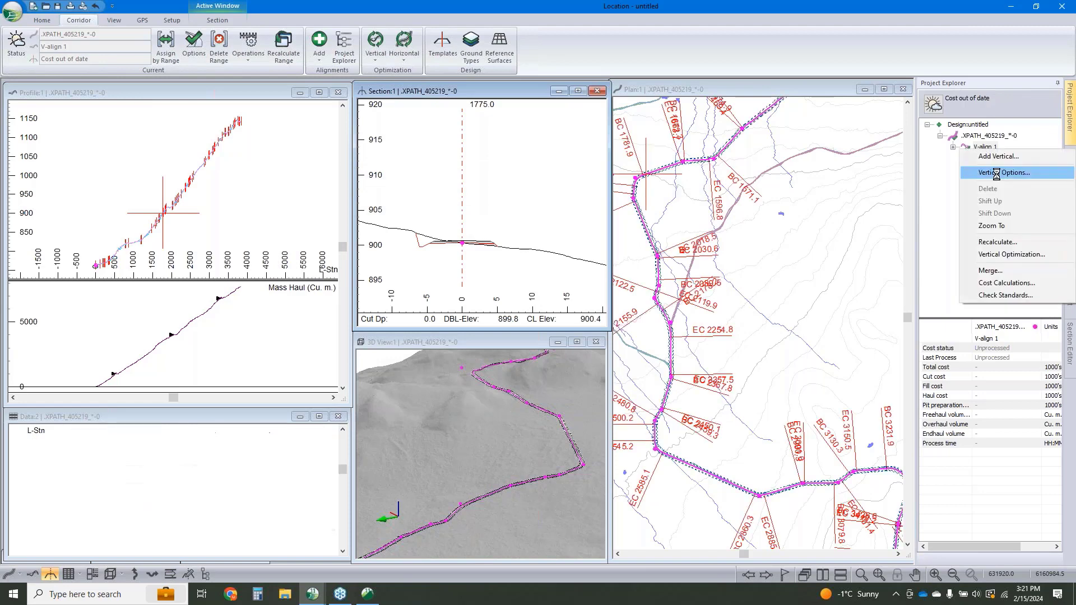
pyautogui.click(997, 172)
pyautogui.click(378, 169)
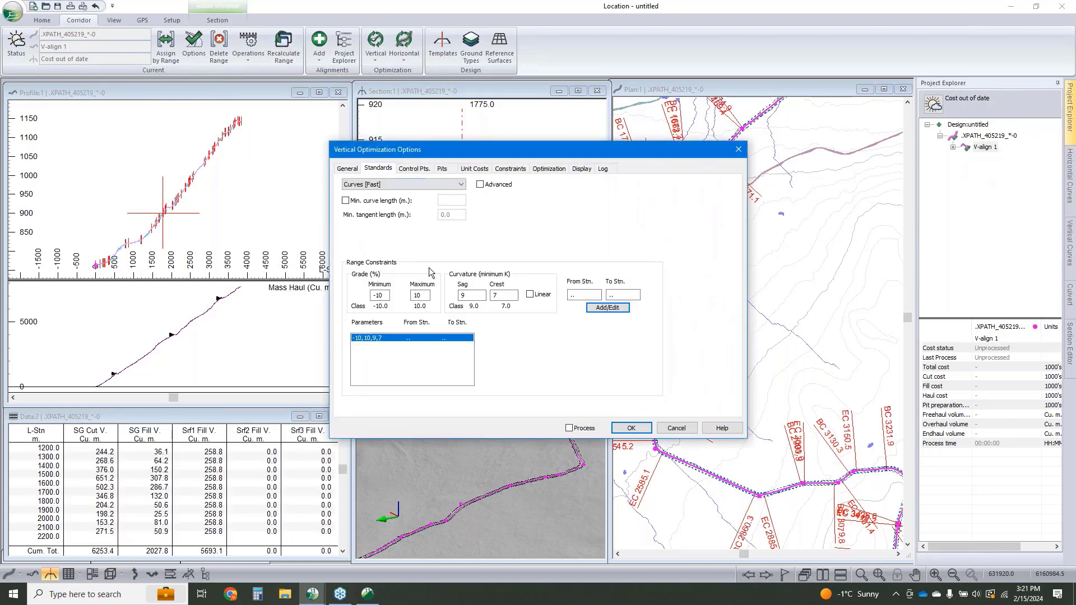
pyautogui.click(420, 297)
pyautogui.doubleClick(380, 297)
pyautogui.click(616, 308)
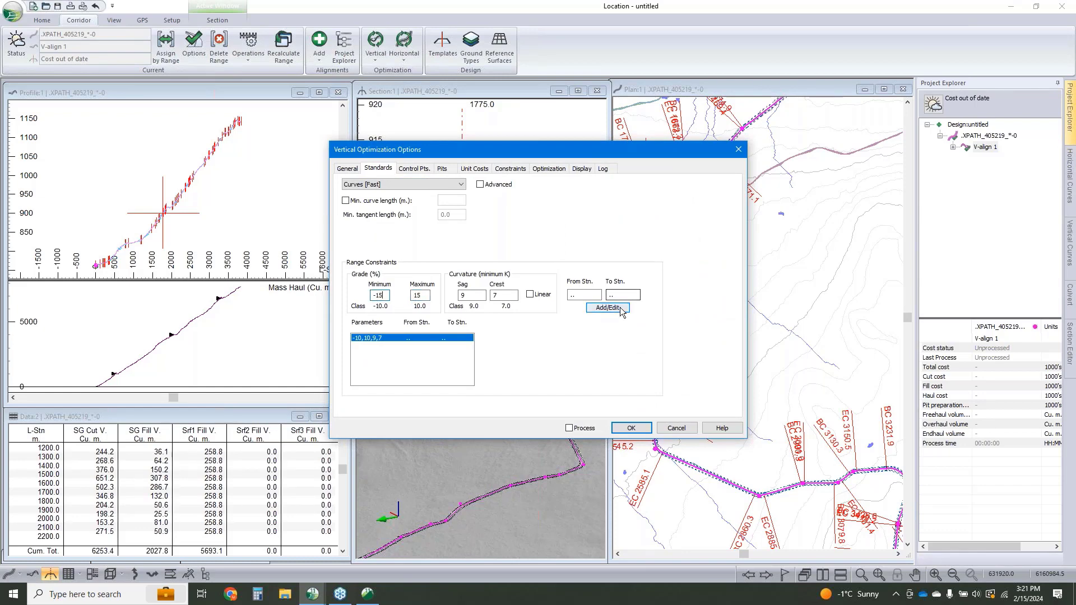
pyautogui.doubleClick(418, 296)
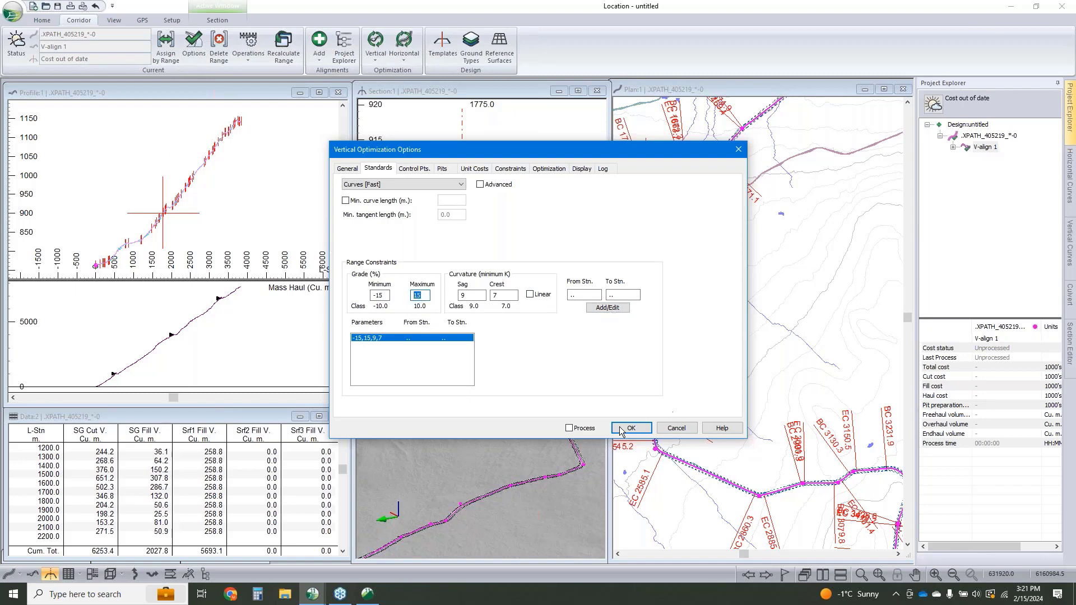
# Step: Accept the options with processing enabled, rerun V-align 1's vertical optimization with Optimal Profile and Smart Curves, and dismiss the log
pyautogui.click(569, 428)
pyautogui.click(632, 429)
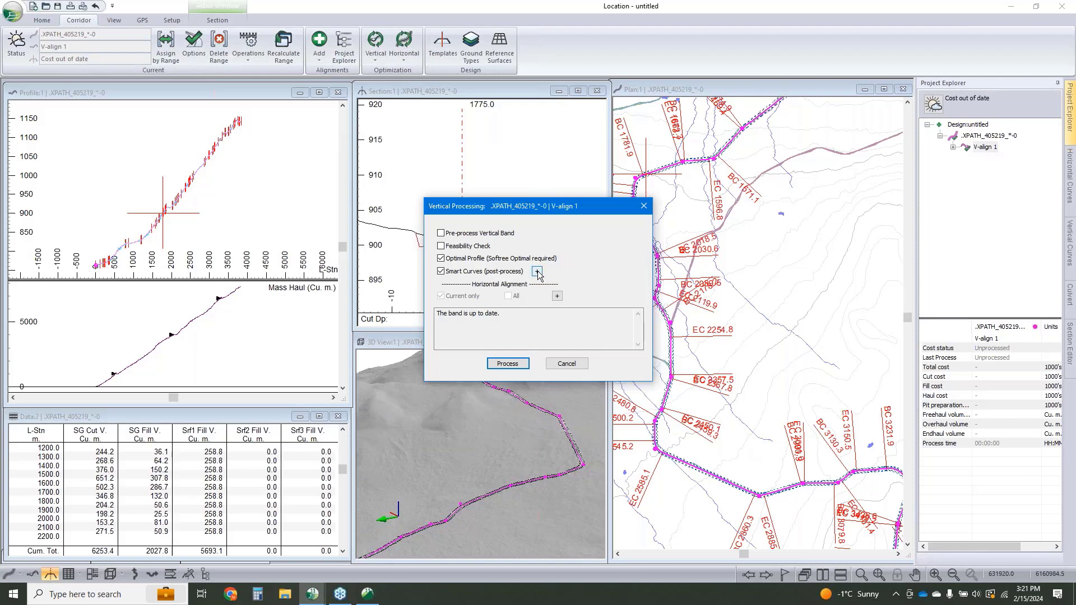
pyautogui.click(537, 272)
pyautogui.click(512, 340)
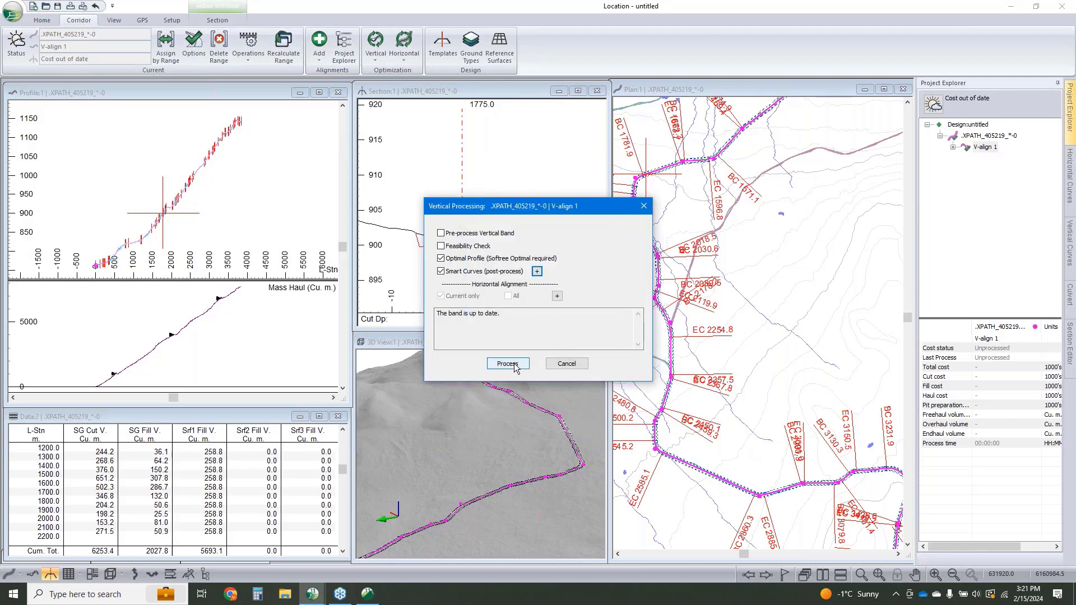
pyautogui.click(508, 365)
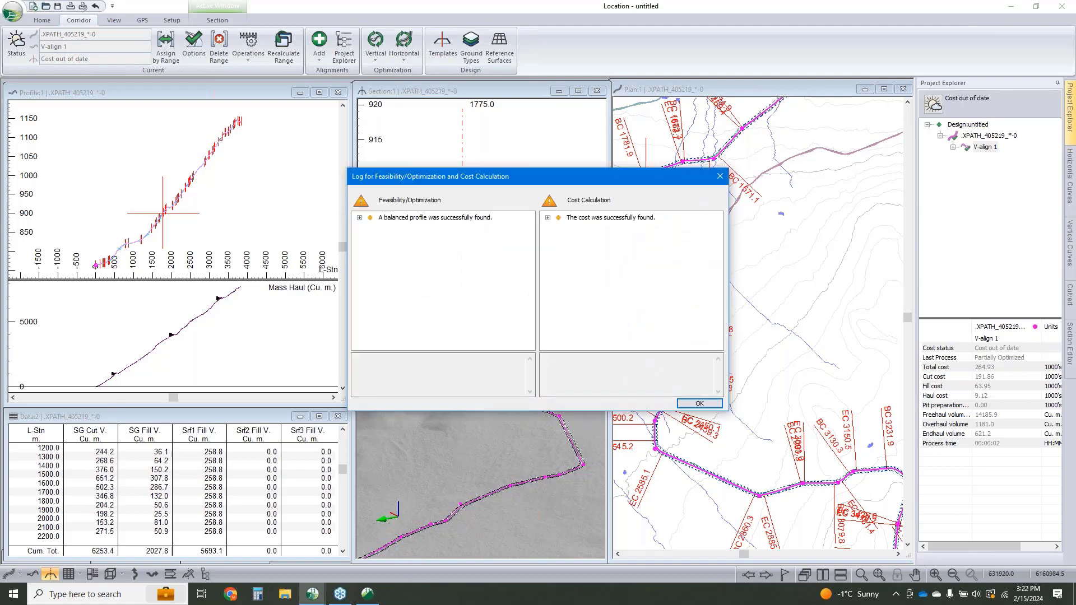
pyautogui.click(700, 404)
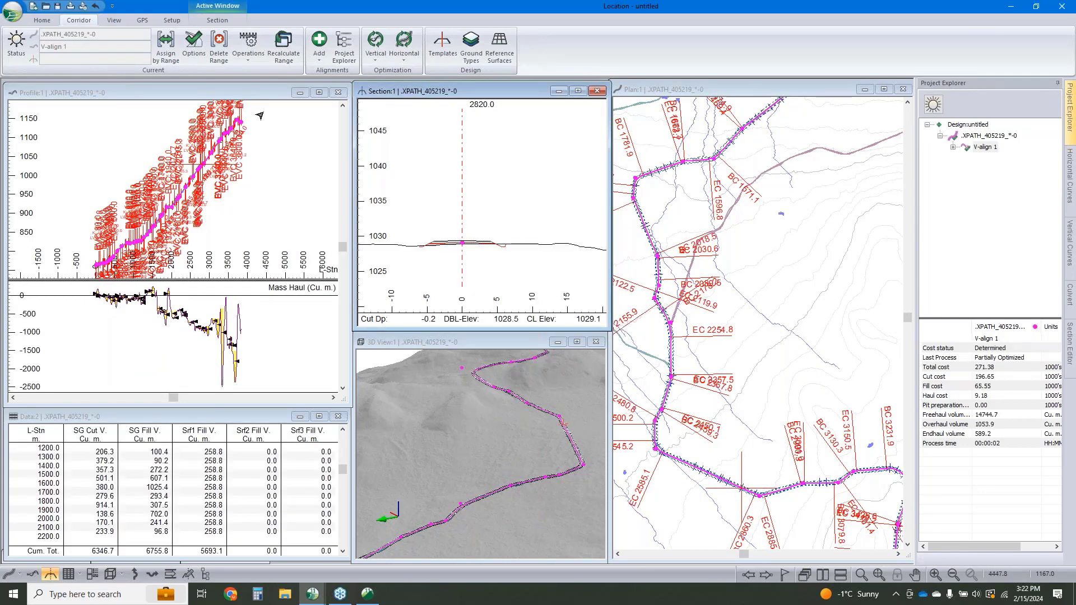
# Step: Examine the optimized profile's grades, the cumulative cut and fill volumes at the road's end, and the alignment's total cost
pyautogui.moveTo(224, 149)
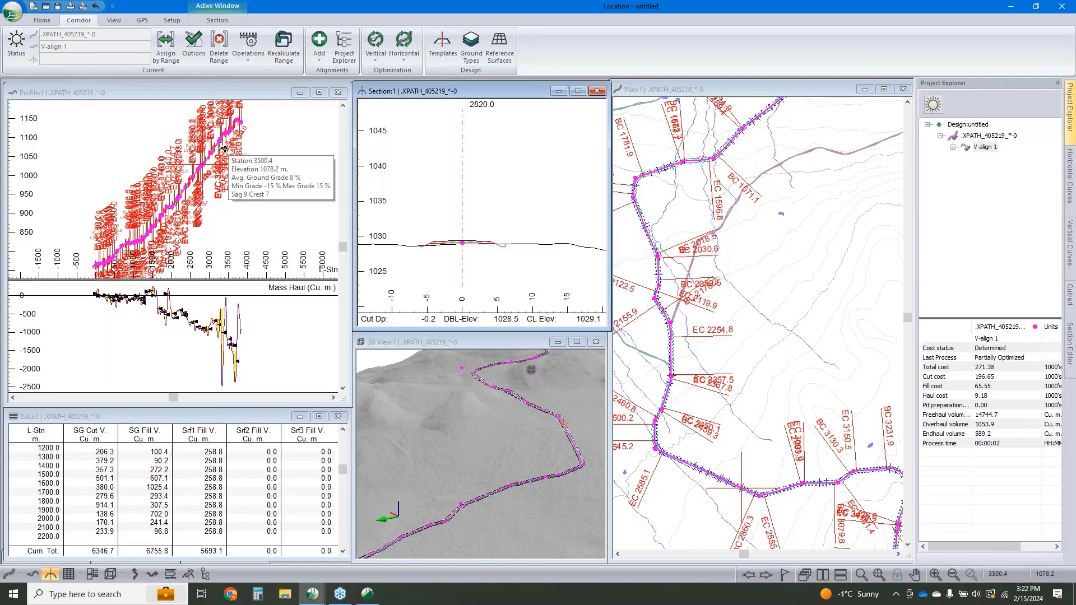
pyautogui.moveTo(239, 123)
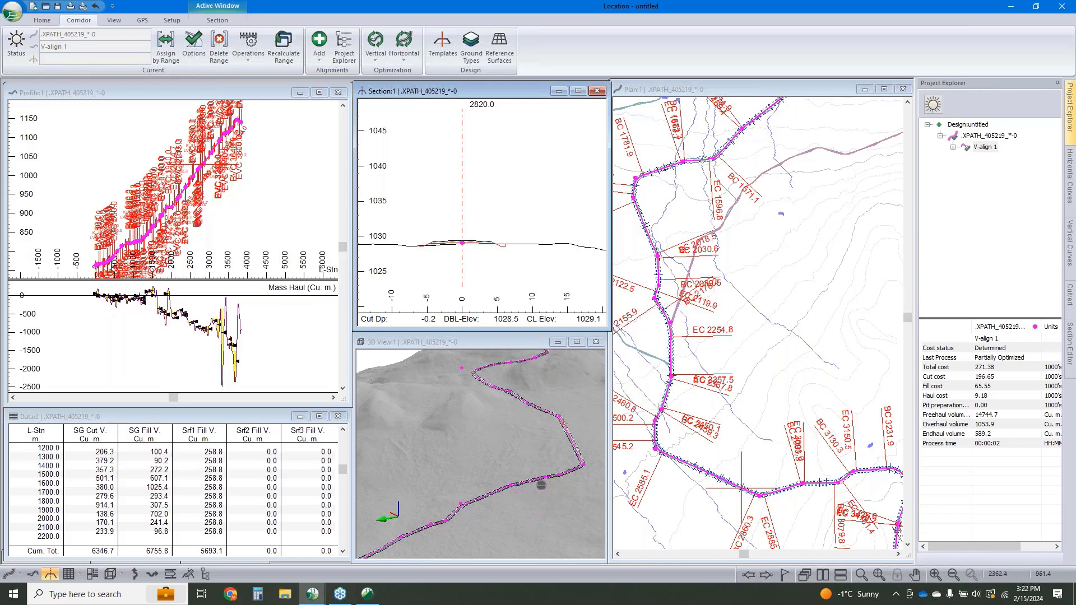
pyautogui.scroll(3, 192, 179)
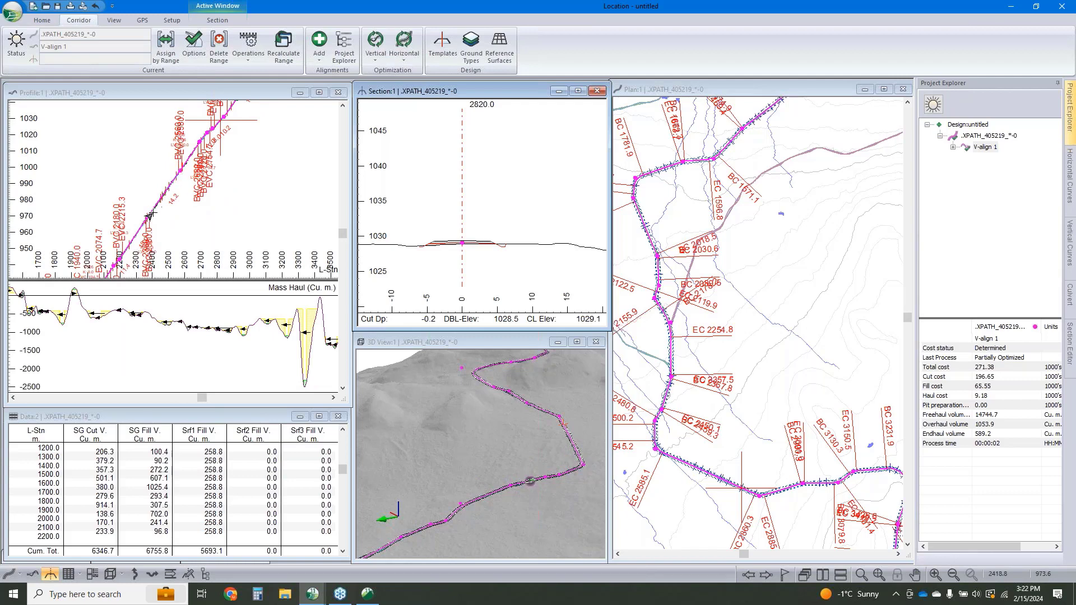
pyautogui.moveTo(147, 217)
pyautogui.click(164, 192)
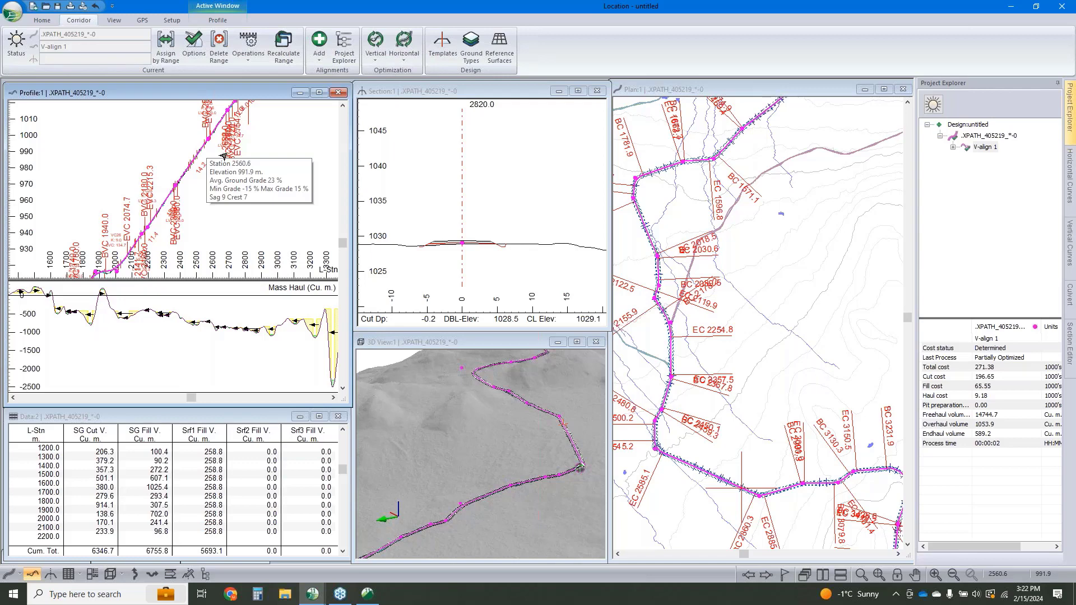
pyautogui.moveTo(303, 191)
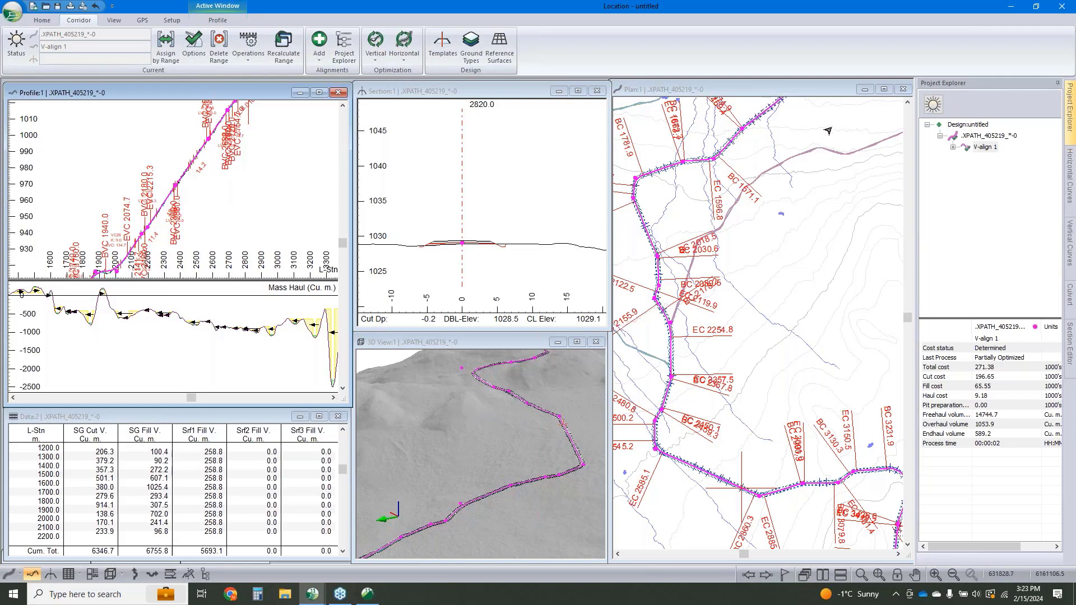
pyautogui.moveTo(799, 369); pyautogui.dragTo(776, 327, button='middle')
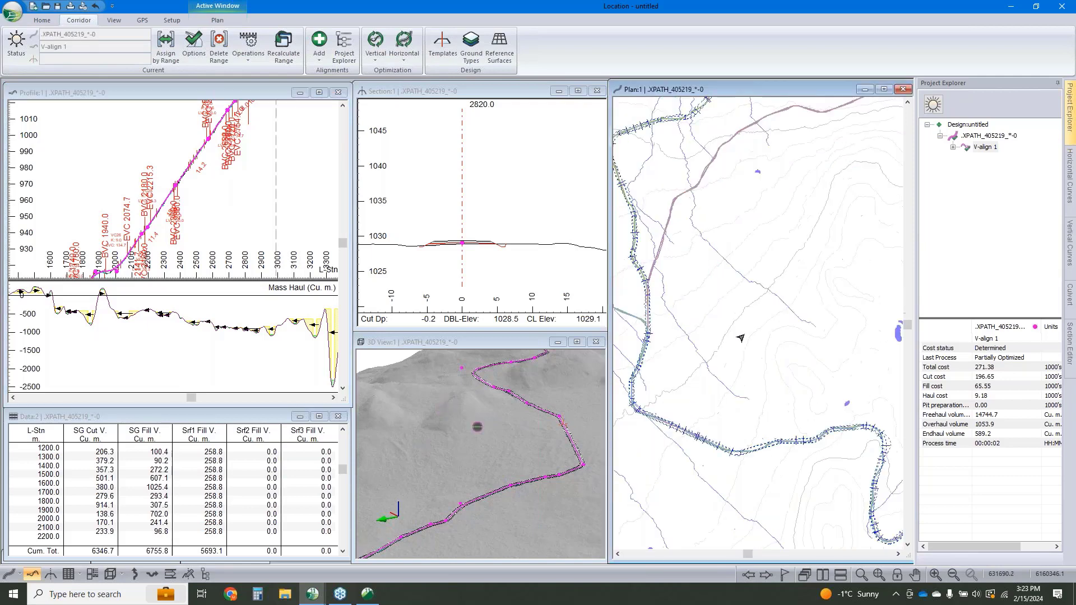
pyautogui.moveTo(278, 356)
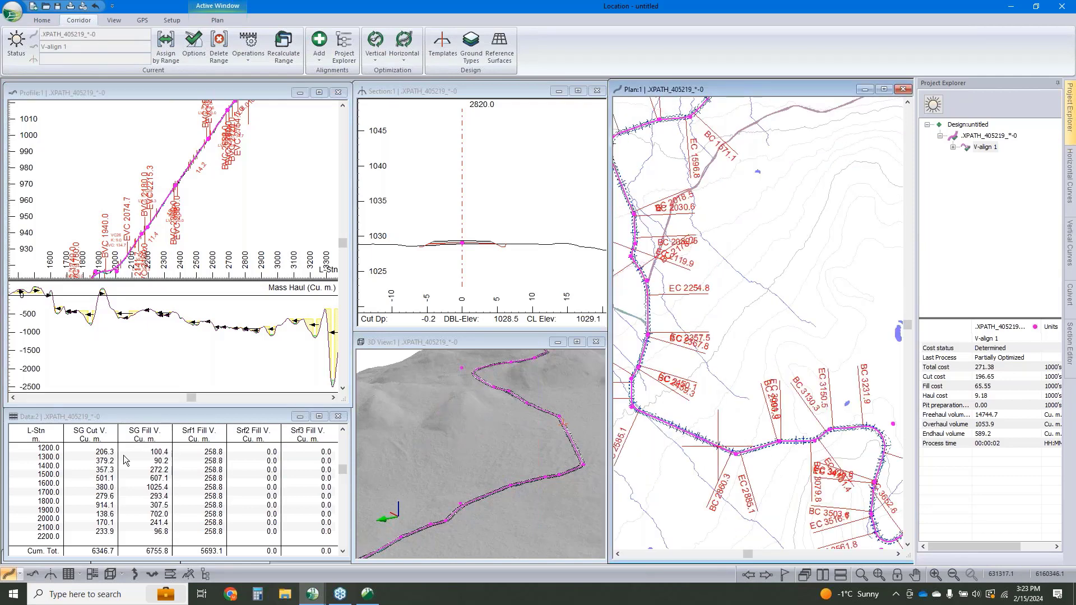
pyautogui.click(121, 519)
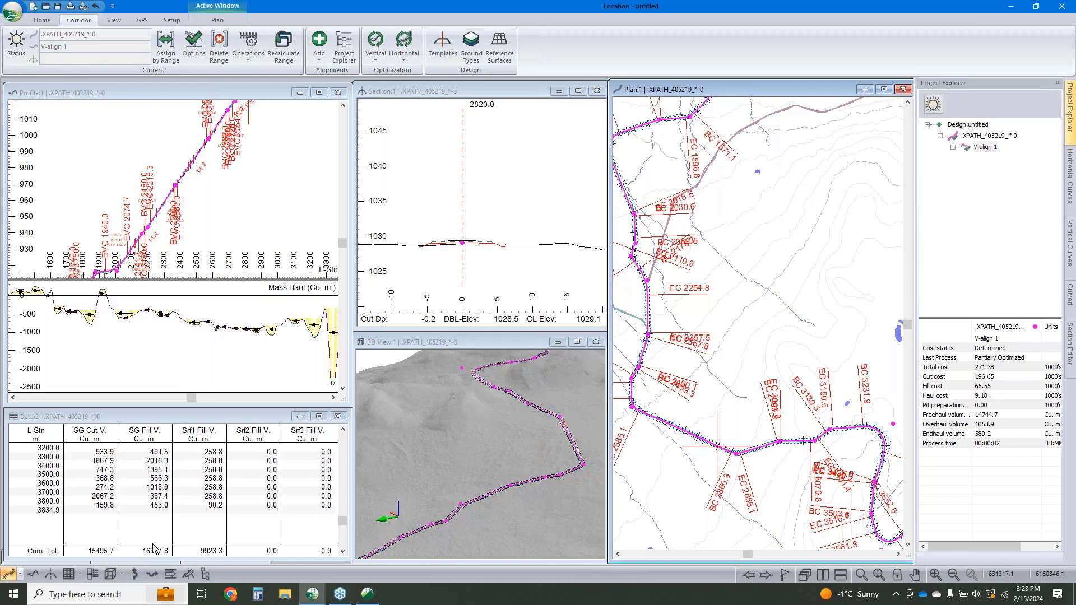
pyautogui.click(987, 369)
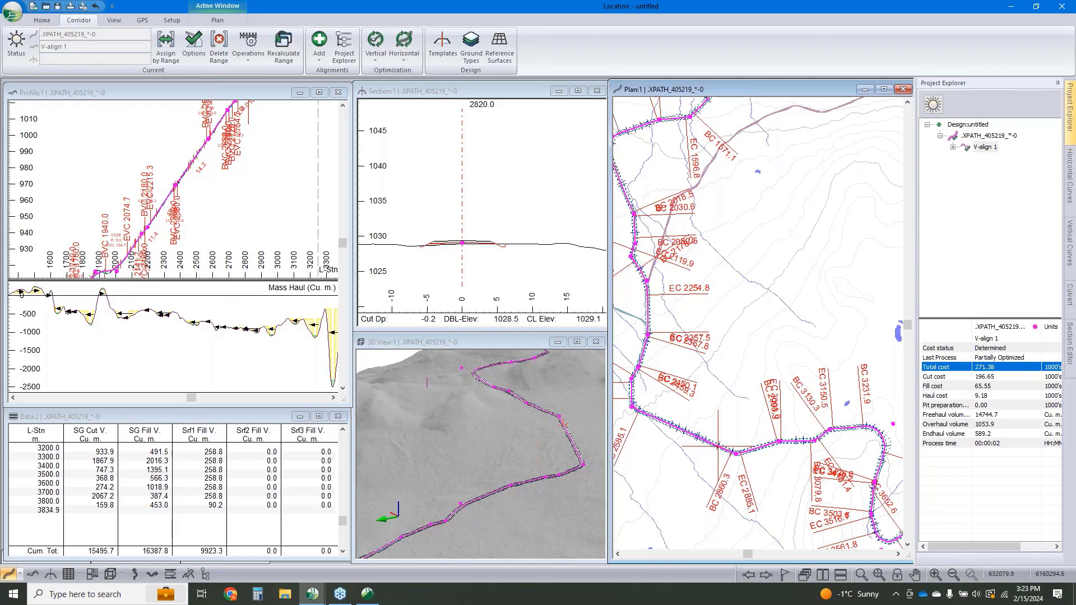
# Step: Review the Overburden ground type's excavation, embankment and haul costs, leaving them as they are
pyautogui.click(469, 48)
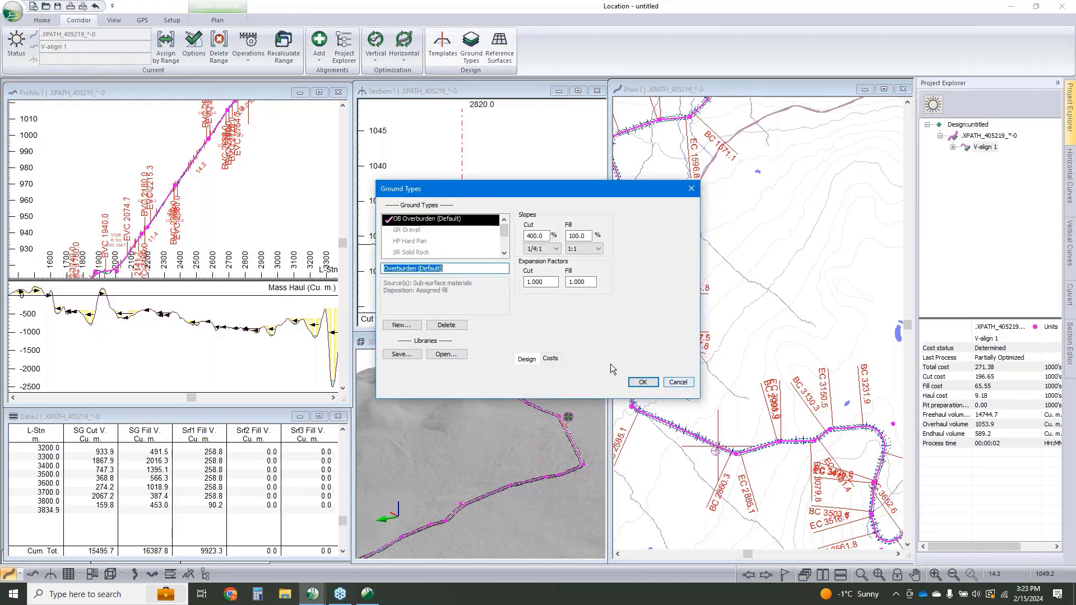
pyautogui.click(550, 359)
pyautogui.click(610, 228)
pyautogui.doubleClick(610, 227)
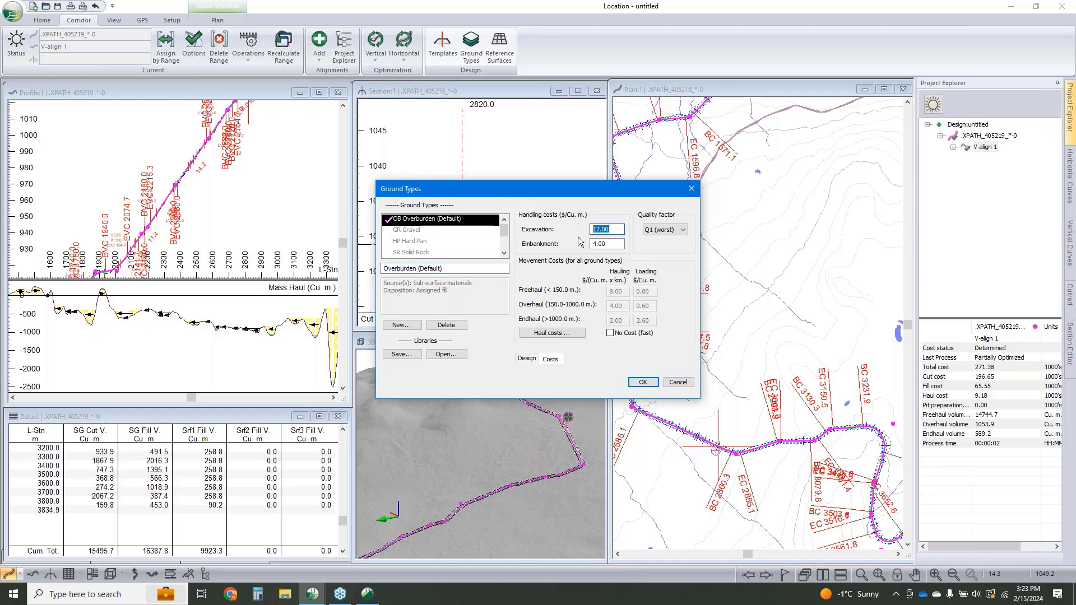
pyautogui.doubleClick(602, 243)
pyautogui.click(573, 334)
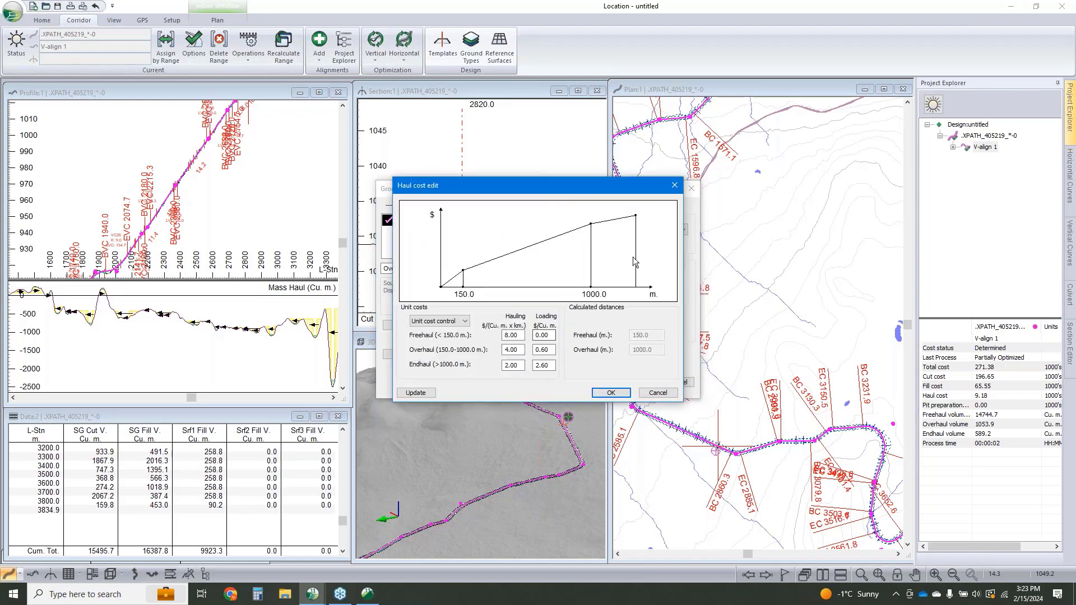
pyautogui.click(668, 394)
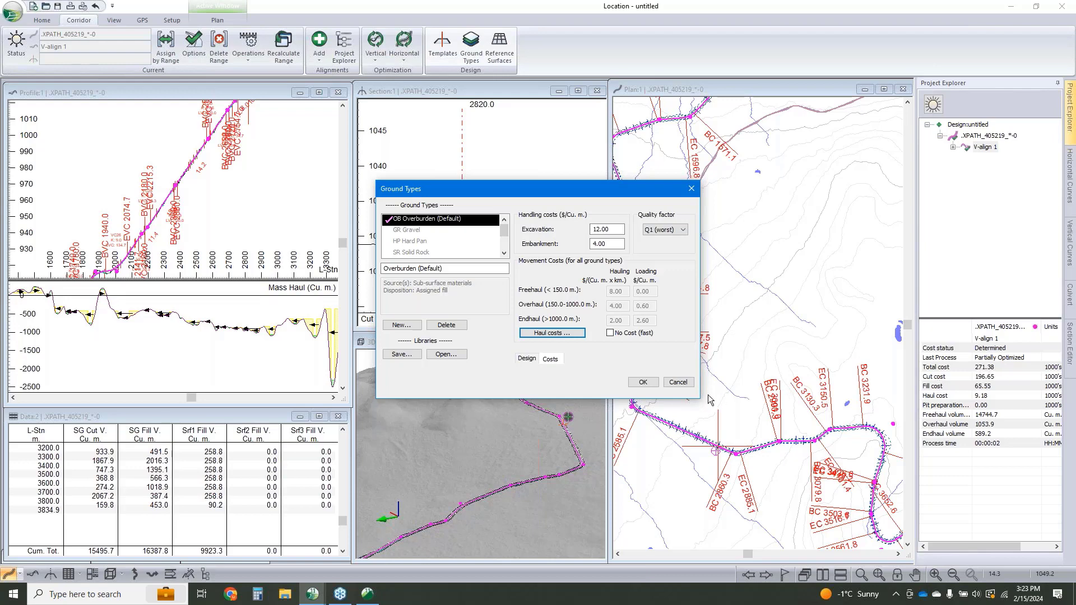
pyautogui.click(678, 384)
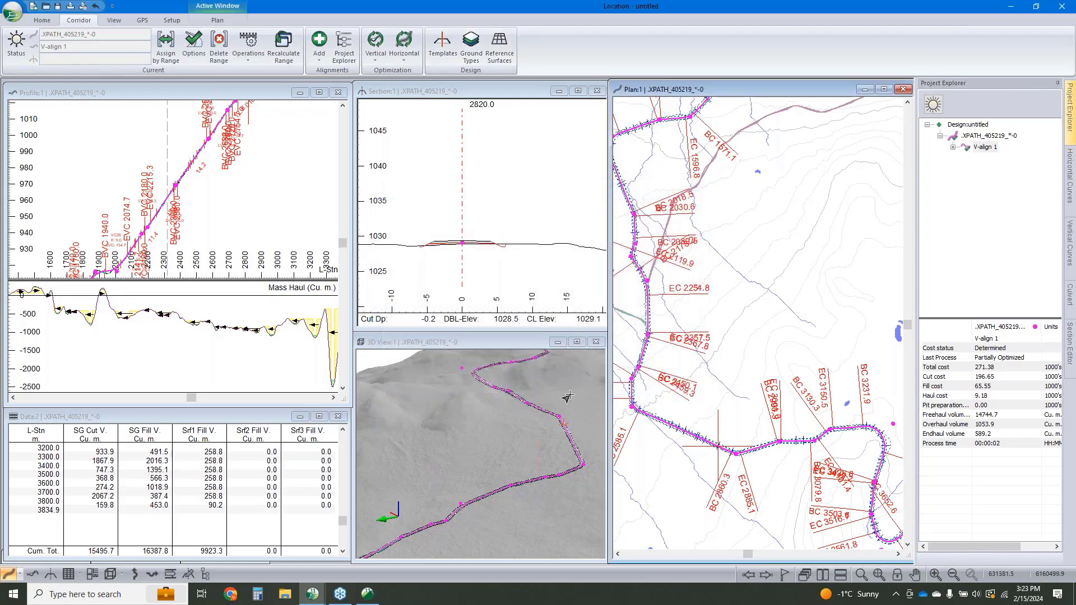
# Step: Make the profile's low point at station 1165.0 current and add a single culvert there
pyautogui.click(565, 400)
pyautogui.moveTo(564, 439); pyautogui.dragTo(586, 432)
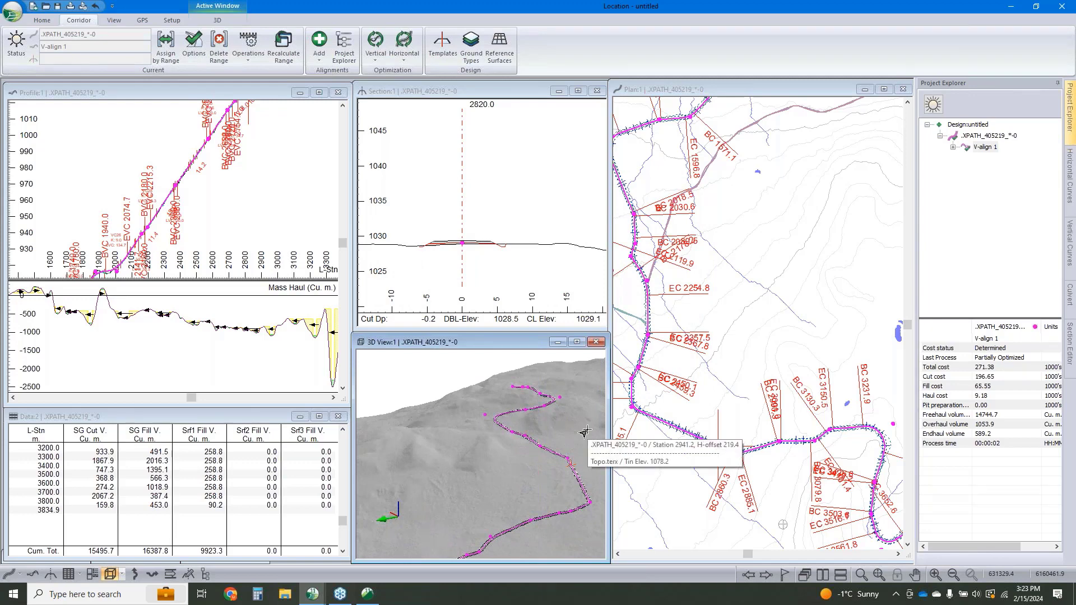
pyautogui.click(108, 273)
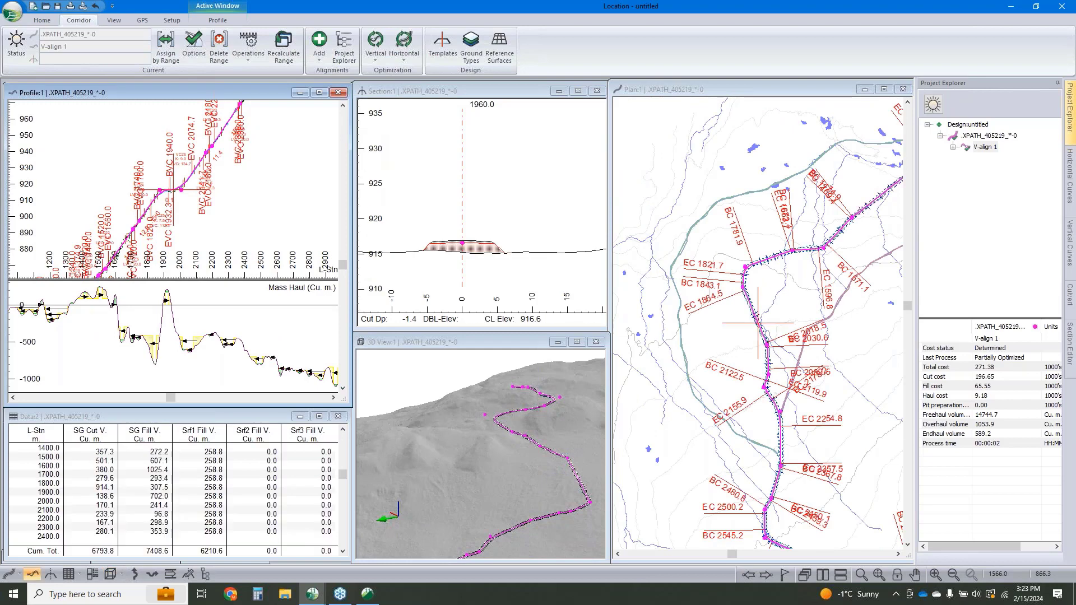
pyautogui.moveTo(99, 274); pyautogui.dragTo(216, 139, button='middle')
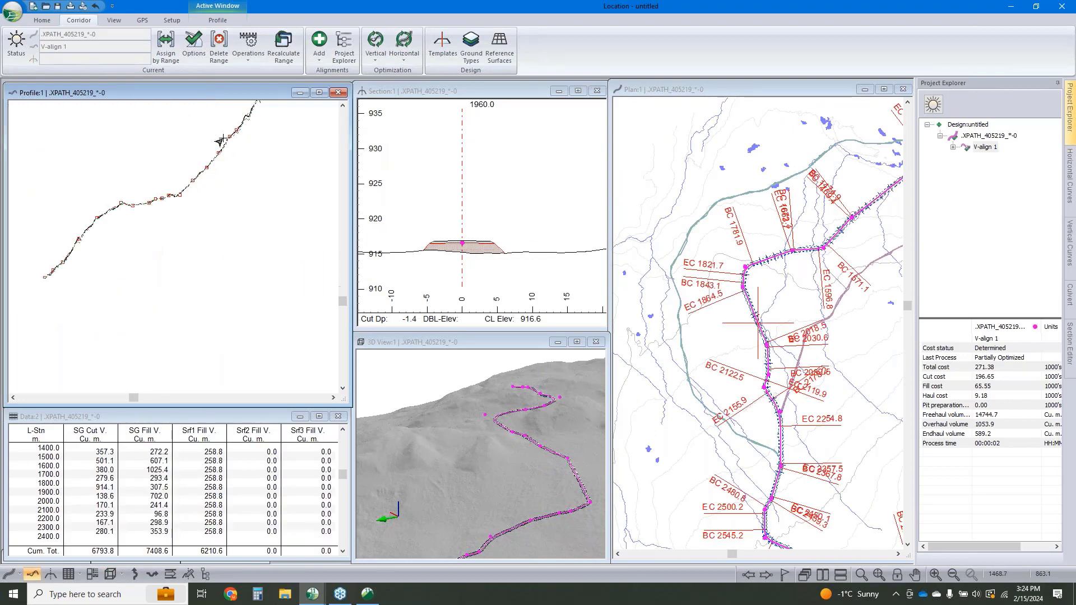
pyautogui.click(186, 191)
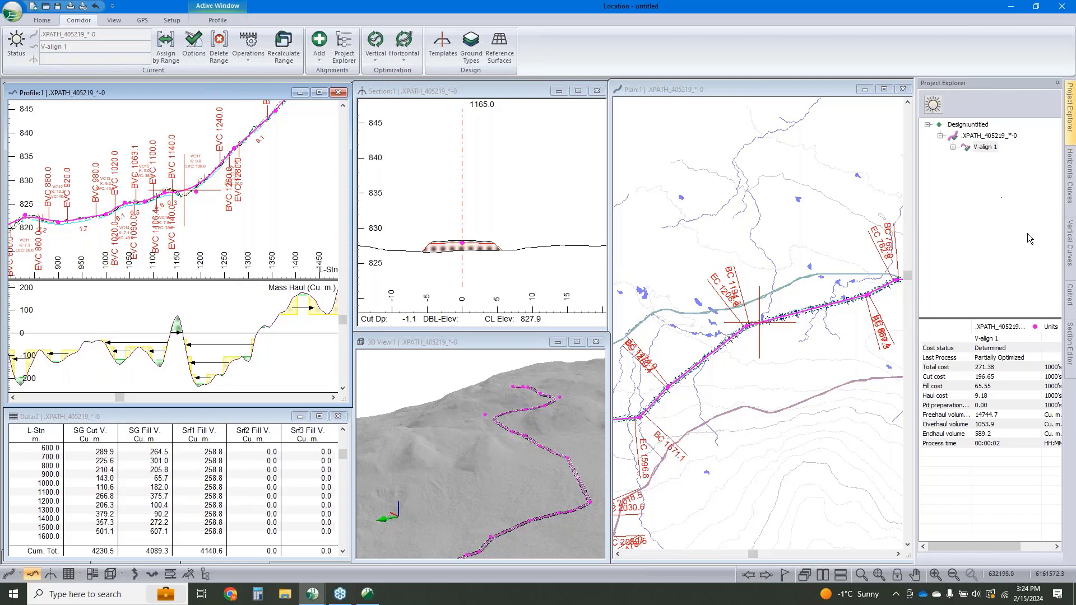
pyautogui.click(1069, 297)
pyautogui.click(944, 99)
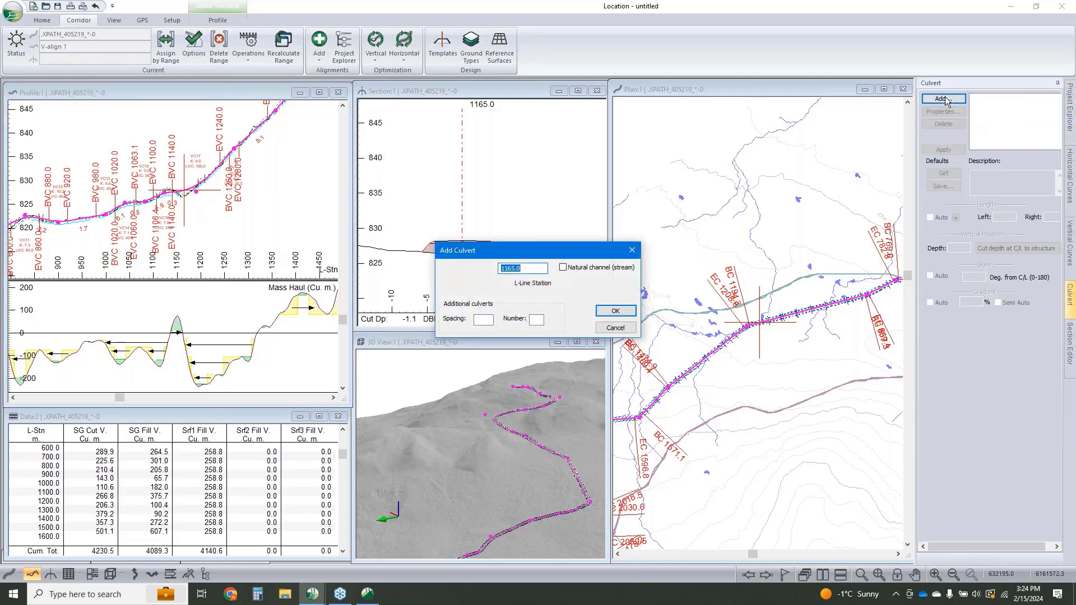
pyautogui.click(615, 310)
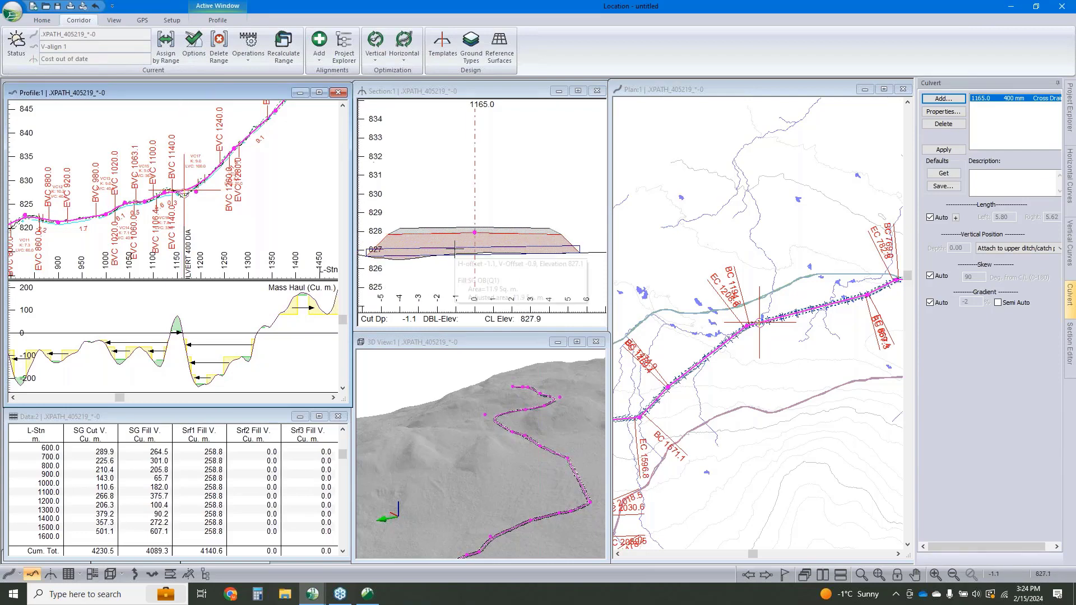
# Step: Set the culvert's diameter to 800 mm and inspect its placement in the plan and 3D views
pyautogui.doubleClick(996, 101)
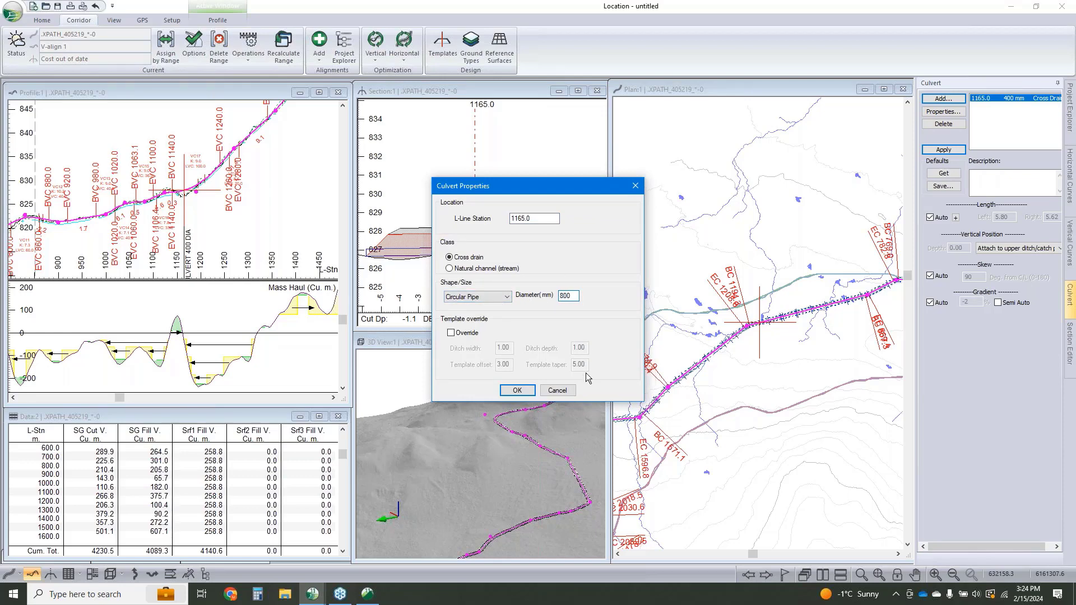
pyautogui.click(527, 391)
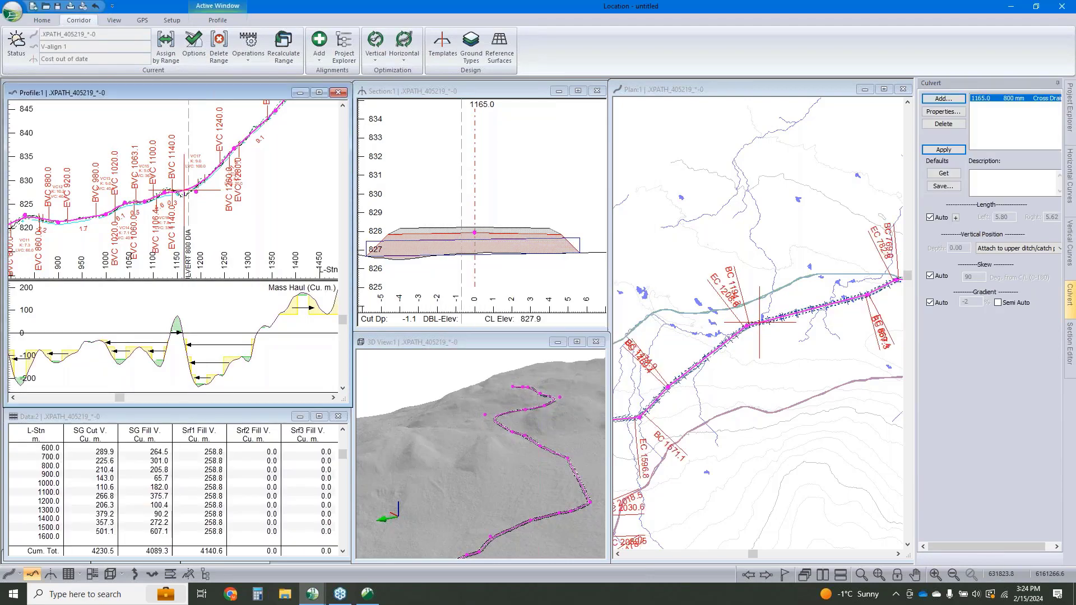
pyautogui.scroll(3, 759, 324)
pyautogui.scroll(1, 774, 324)
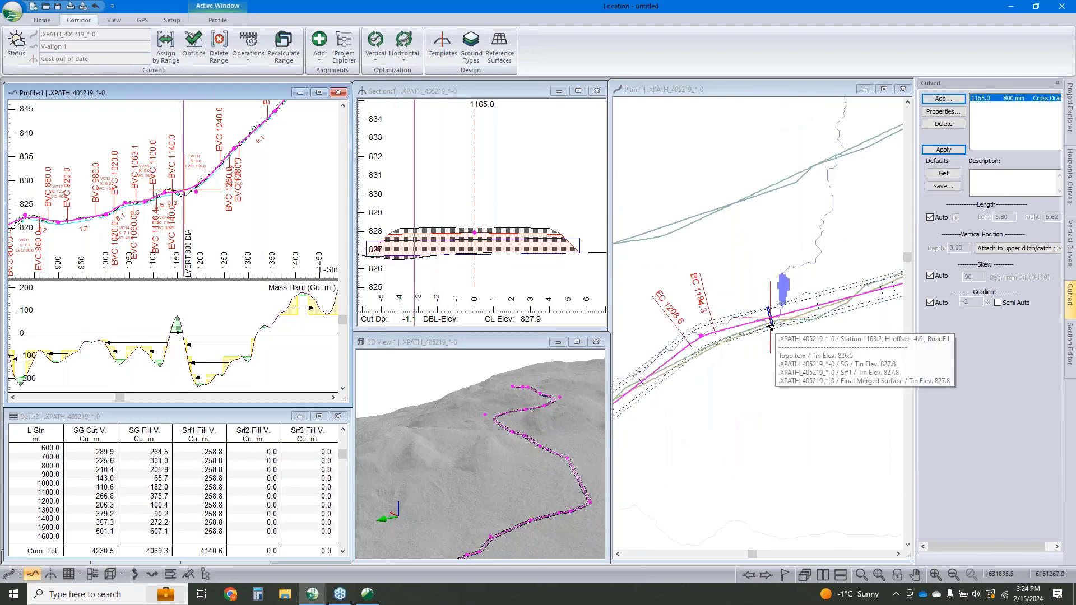
pyautogui.click(511, 346)
pyautogui.scroll(3, 513, 457)
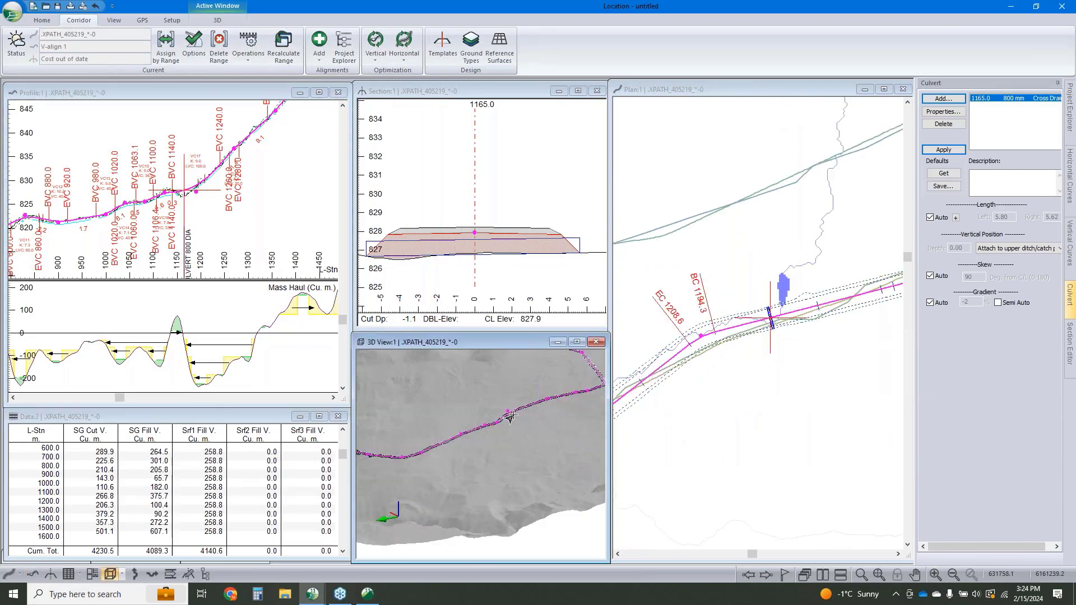
pyautogui.moveTo(522, 430); pyautogui.dragTo(462, 439)
pyautogui.scroll(4, 487, 464)
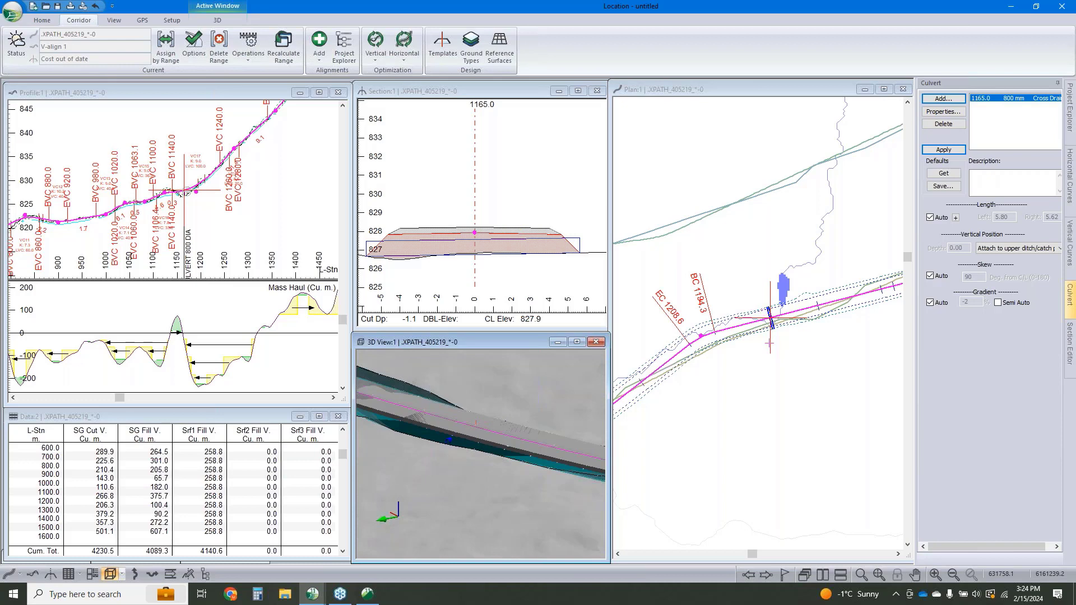
# Step: Turn off the culvert's automatic skew and apply a skew of 75 degrees from the centreline
pyautogui.click(931, 276)
pyautogui.doubleClick(968, 277)
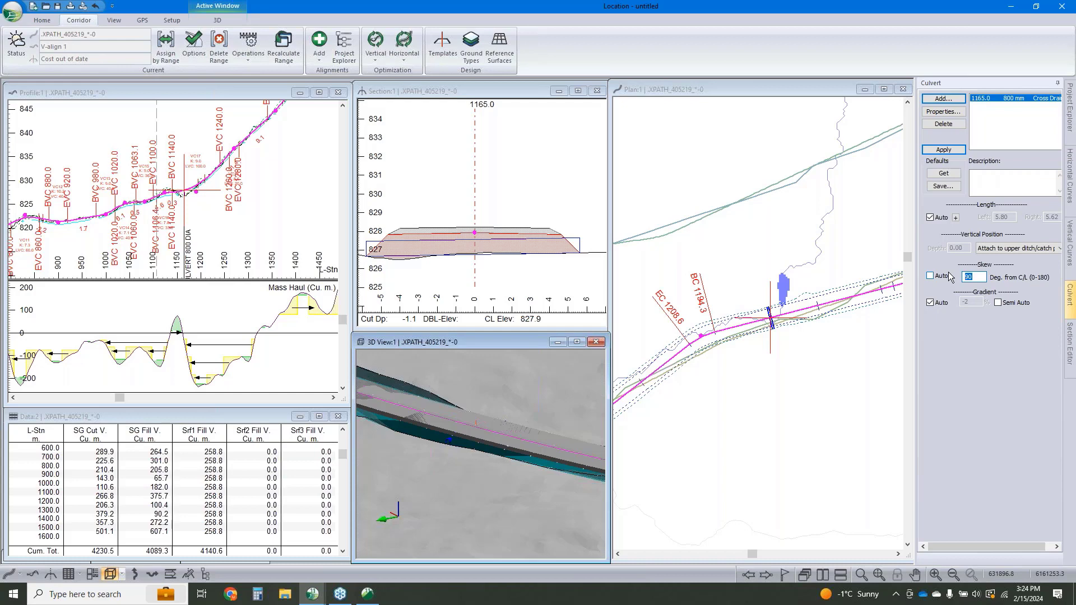
pyautogui.write('75')
pyautogui.moveTo(915, 243); pyautogui.dragTo(893, 243)
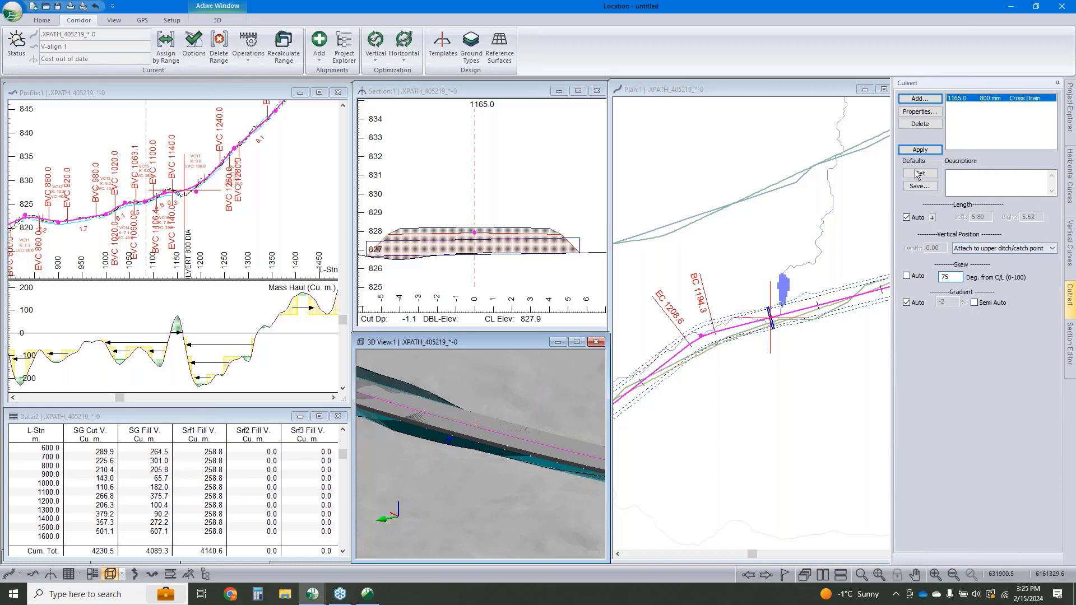
pyautogui.click(920, 150)
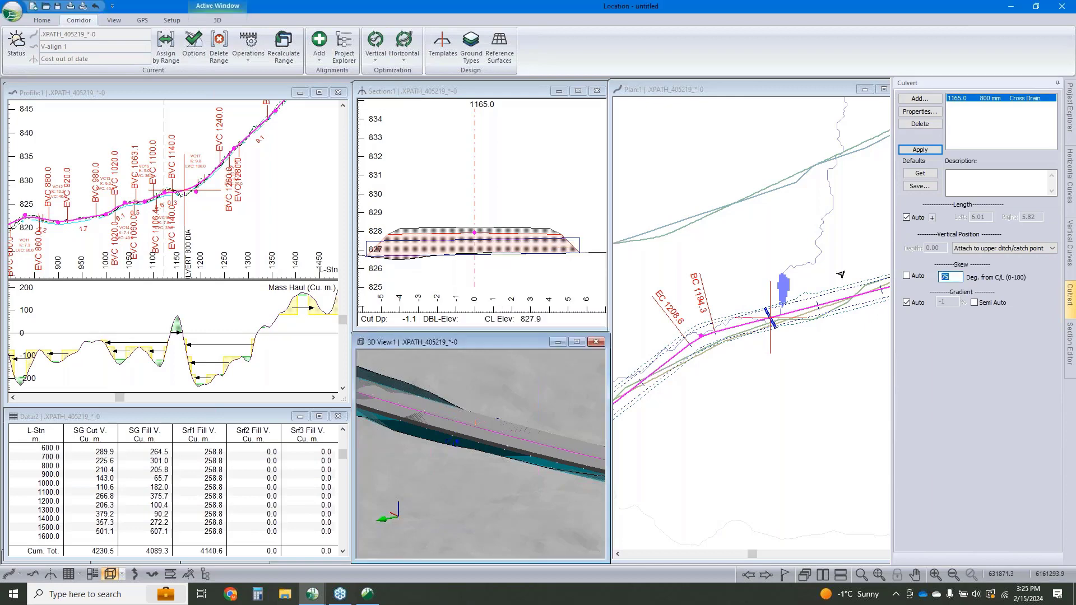
# Step: Change the culvert's skew to 115 degrees and check its alignment with the stream in plan
pyautogui.write('115')
pyautogui.press('Return')
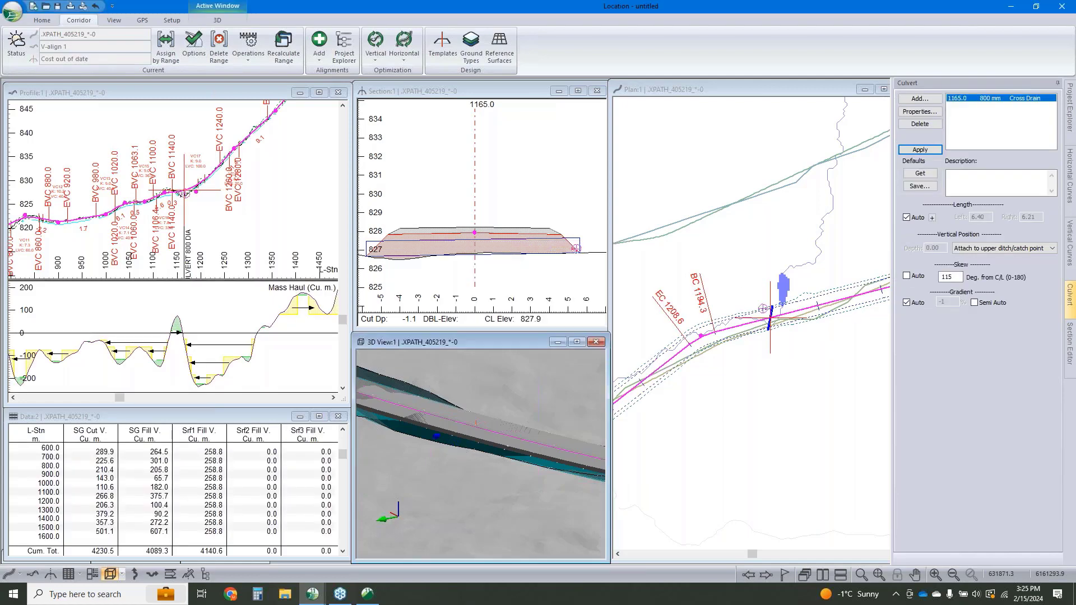
pyautogui.scroll(-1, 819, 317)
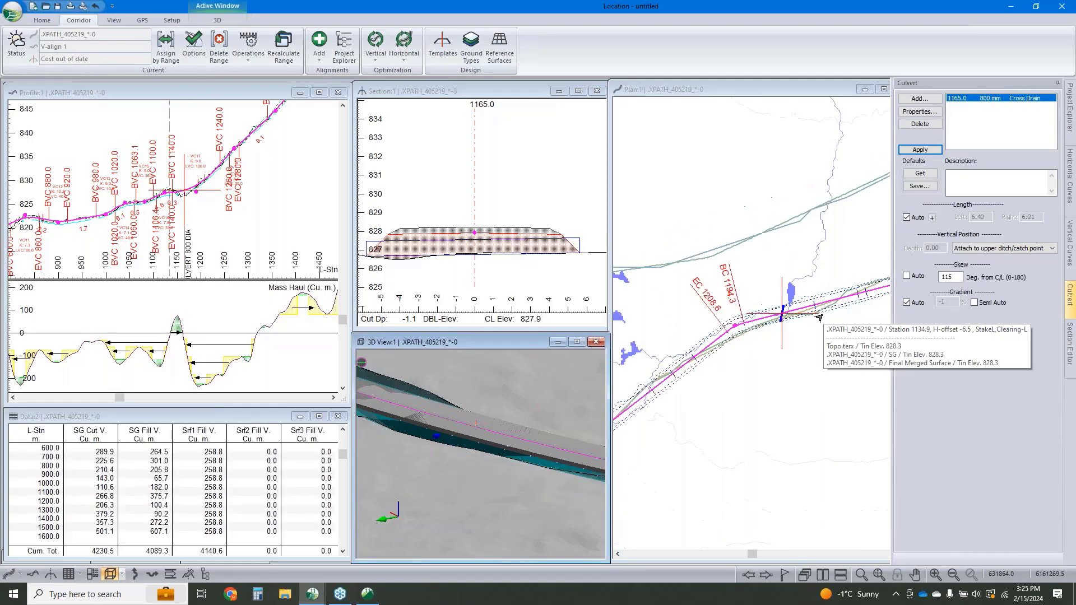
pyautogui.scroll(-1, 820, 318)
pyautogui.click(1026, 104)
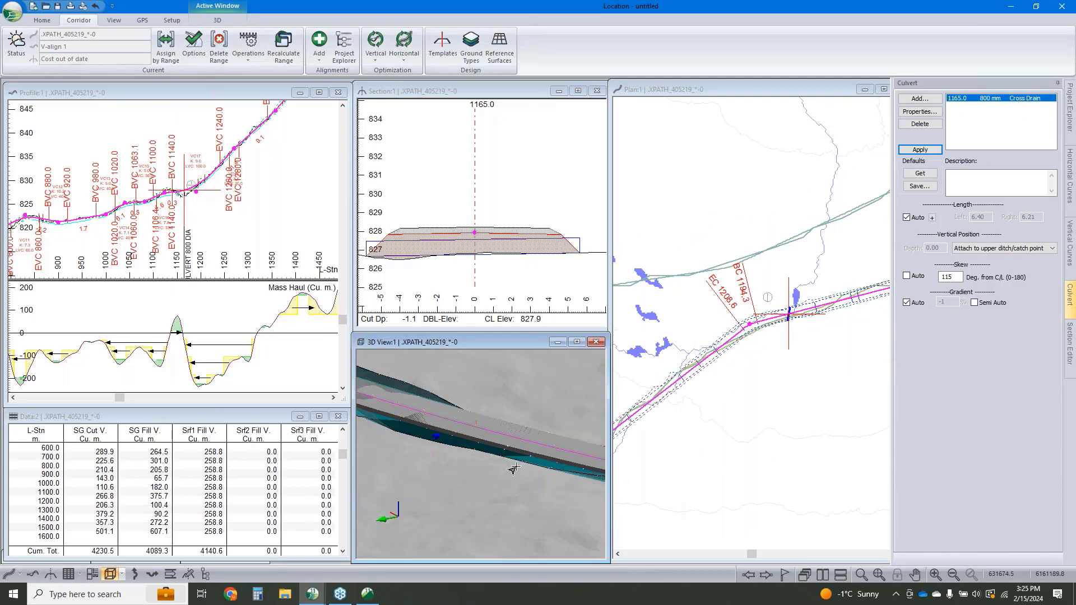
# Step: Check the culvert against the stream in plan, then open the multi-plot layout and review the available page sizes
pyautogui.click(672, 387)
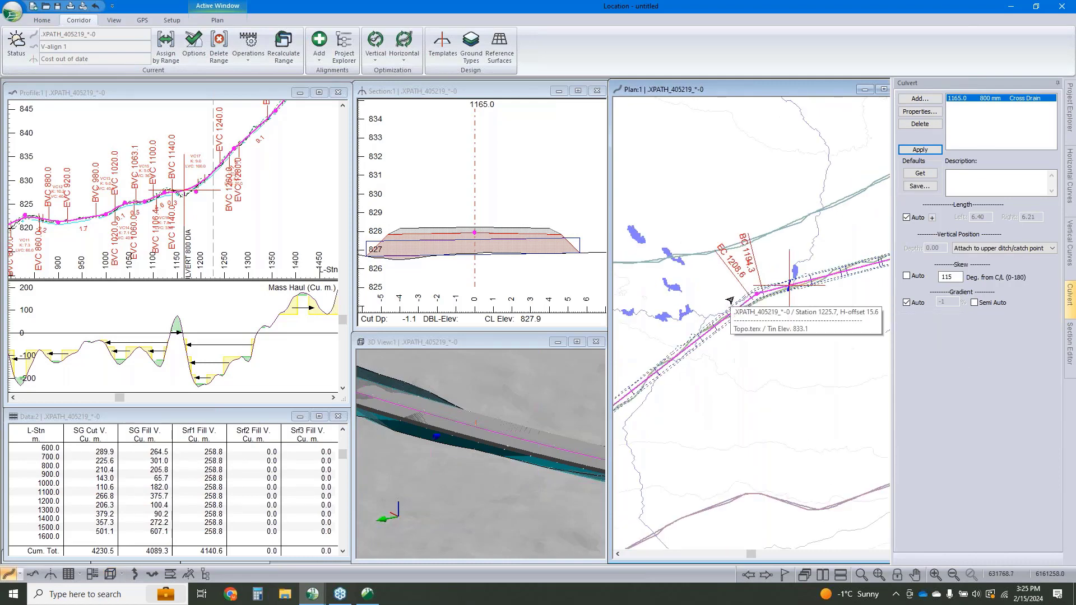
pyautogui.scroll(-1, 785, 281)
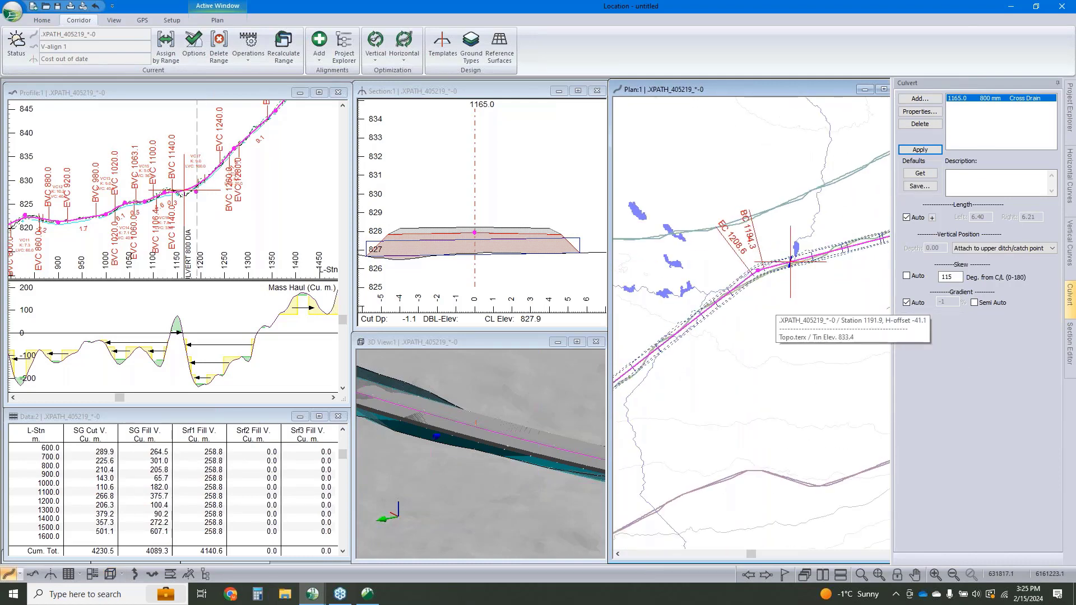
pyautogui.click(91, 577)
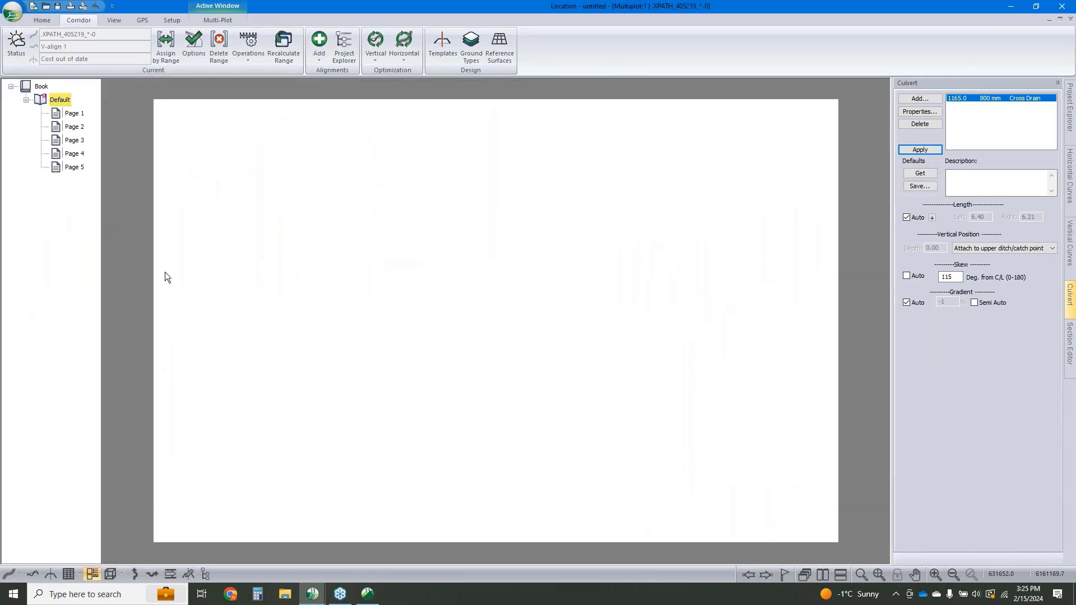
pyautogui.click(225, 23)
pyautogui.click(11, 57)
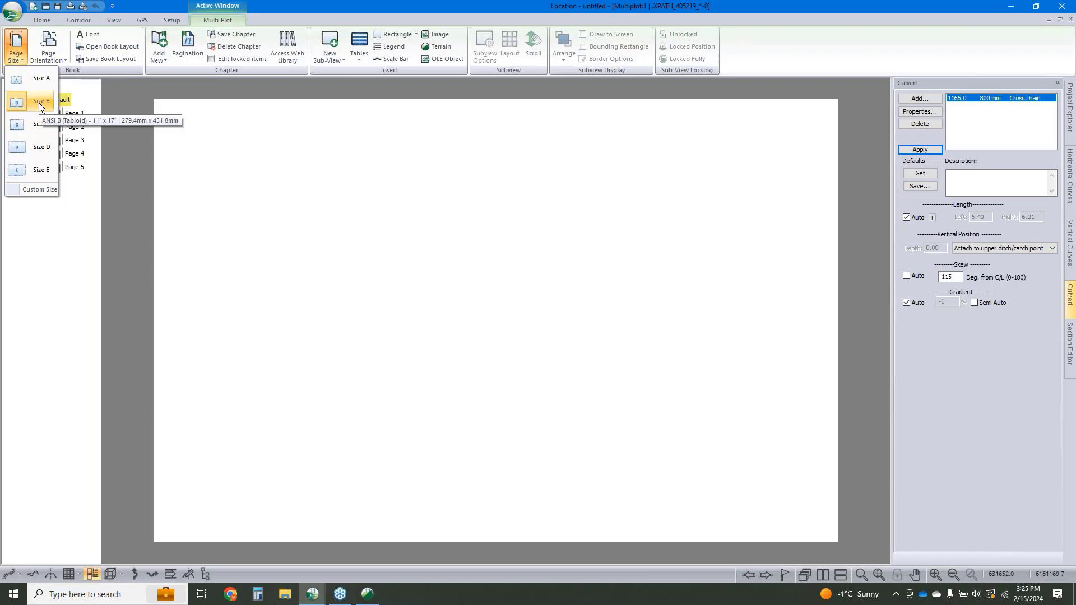
pyautogui.click(299, 23)
# Step: Add the B_Size_Plan_Profile-1 chapter from the web library and delete the Default chapter from the book
pyautogui.click(290, 39)
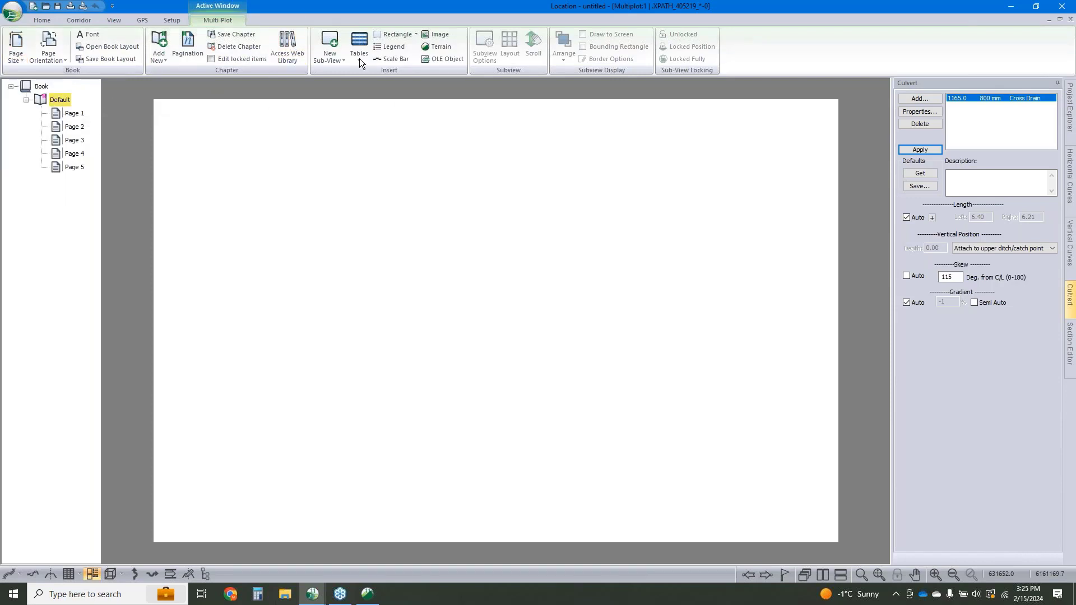
pyautogui.click(485, 246)
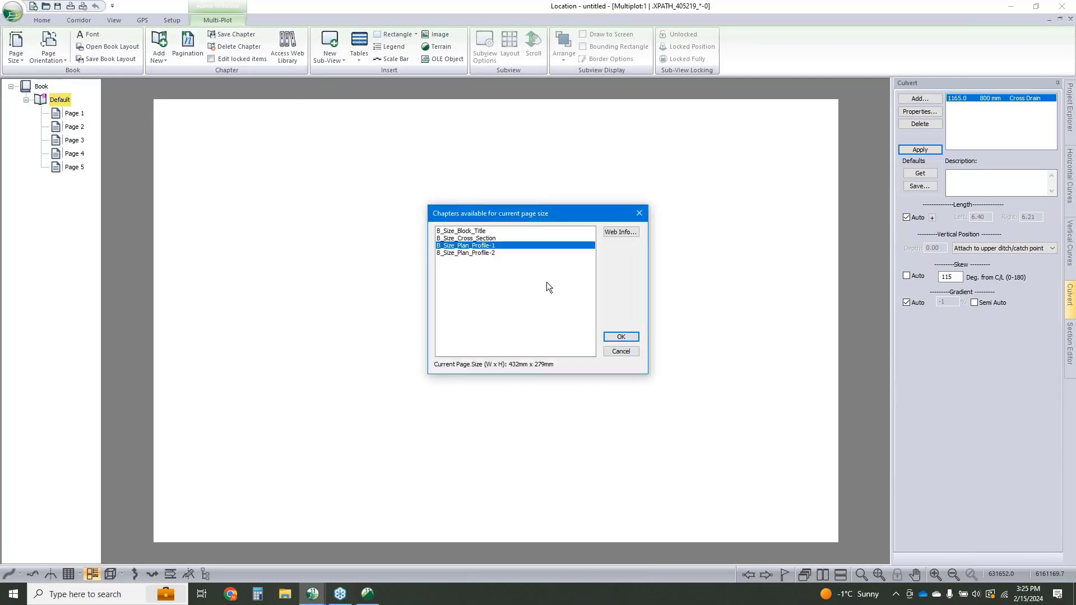
pyautogui.click(621, 337)
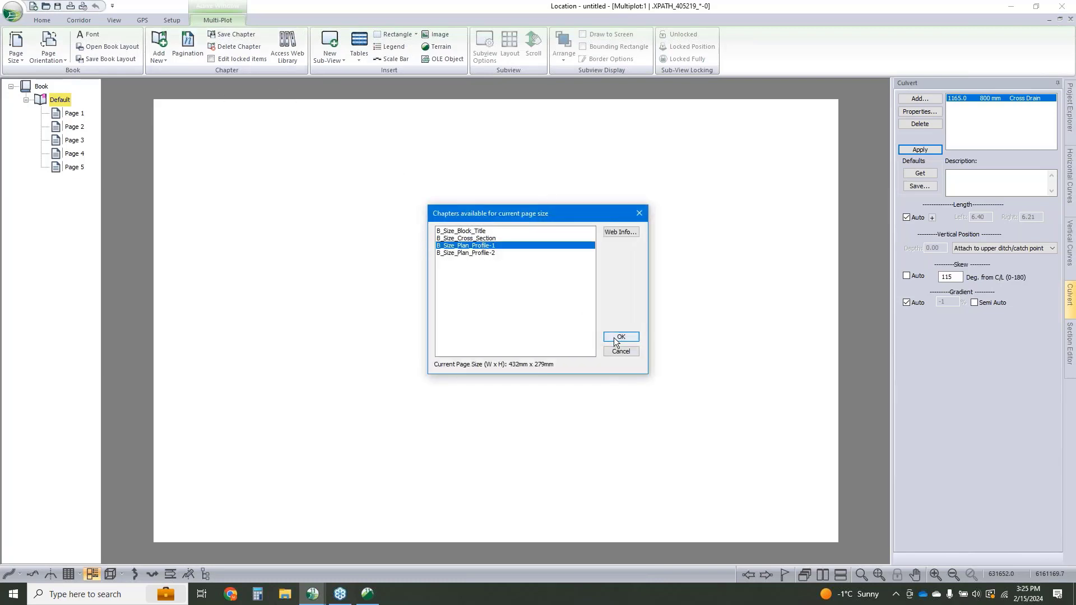
pyautogui.rightClick(61, 101)
pyautogui.click(107, 111)
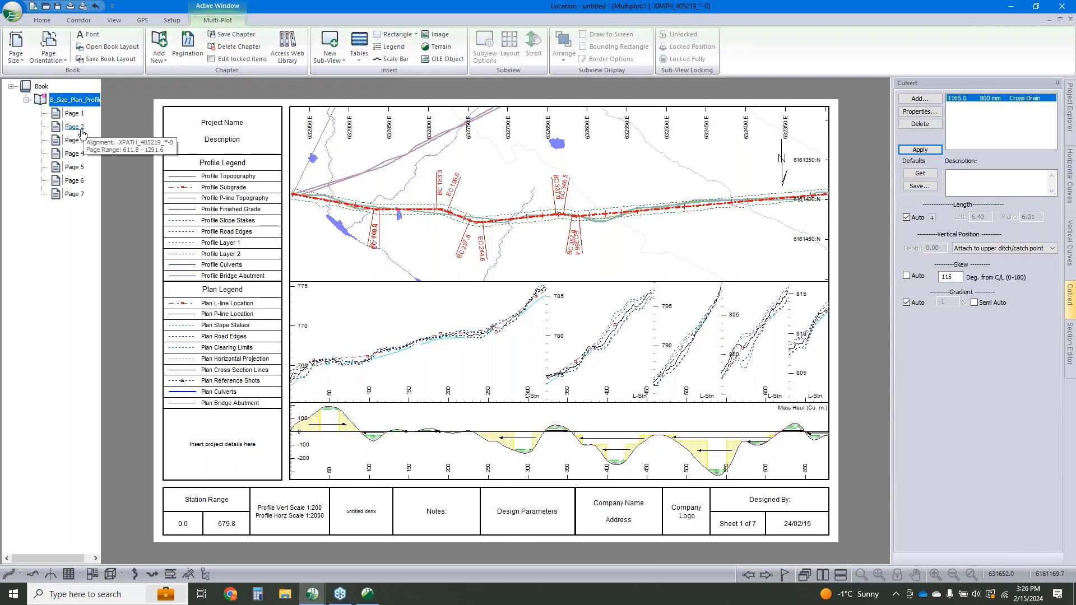
# Step: Add the B_Size_Cross_Section chapter from the web library to the book
pyautogui.click(340, 56)
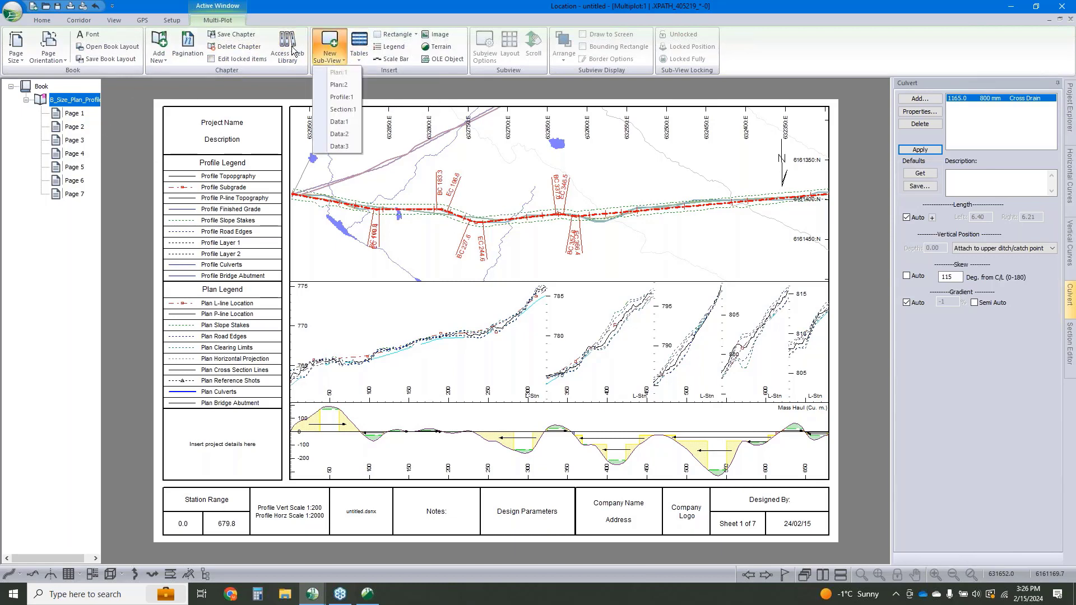
pyautogui.click(287, 47)
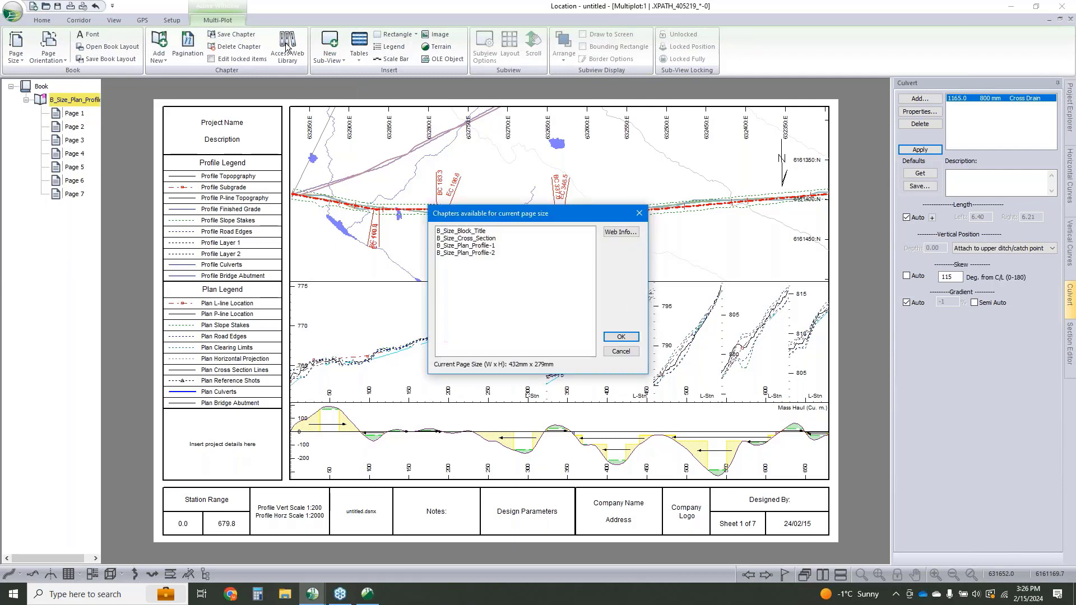
pyautogui.click(466, 238)
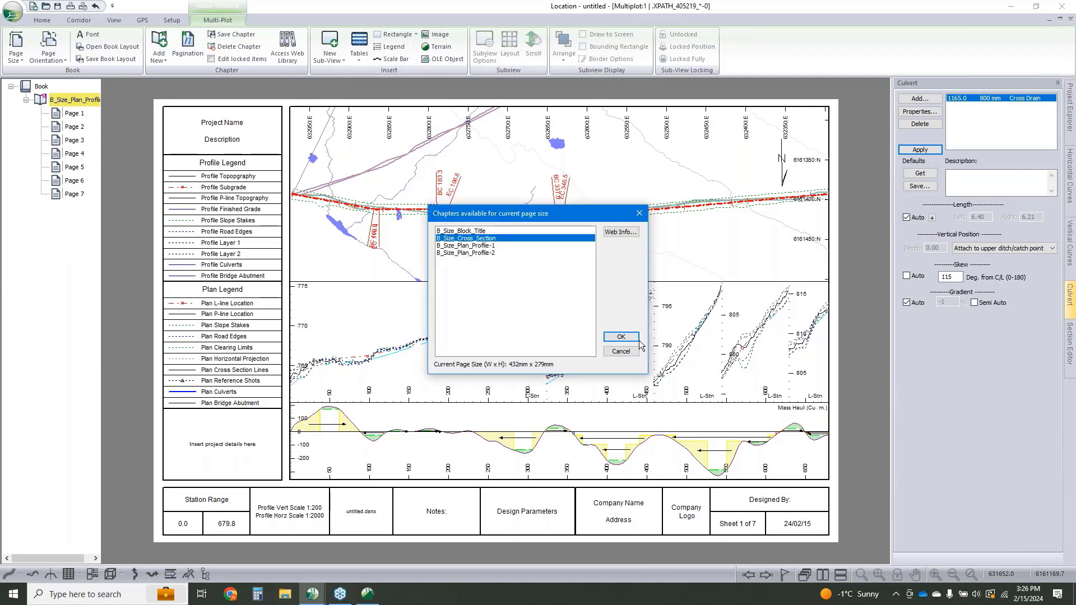
pyautogui.click(621, 337)
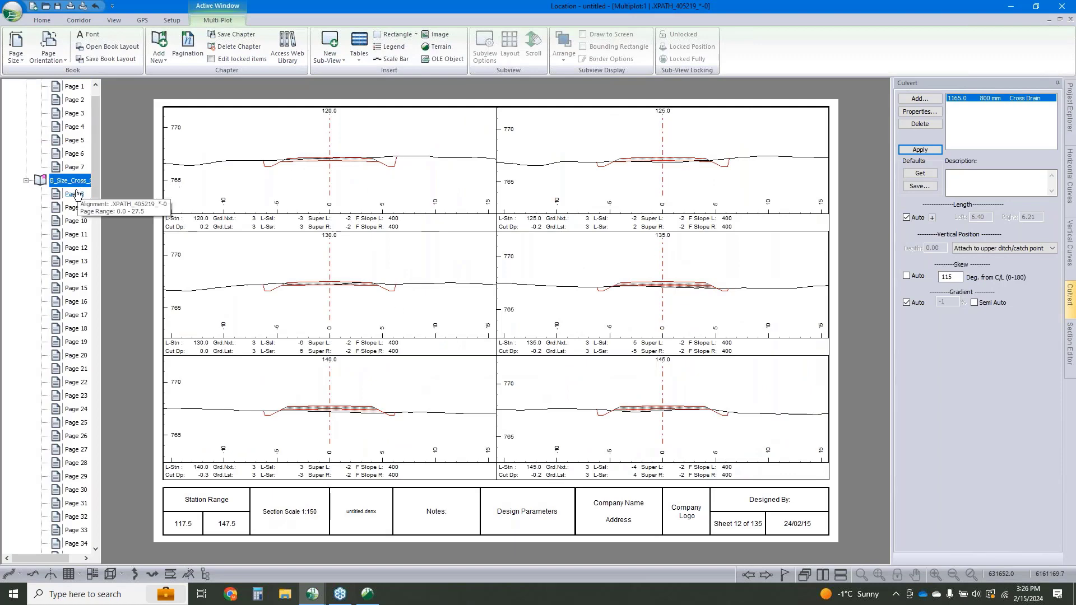
# Step: Show the first cross-section sheet, page 8, and review its section display options without changing them
pyautogui.click(170, 21)
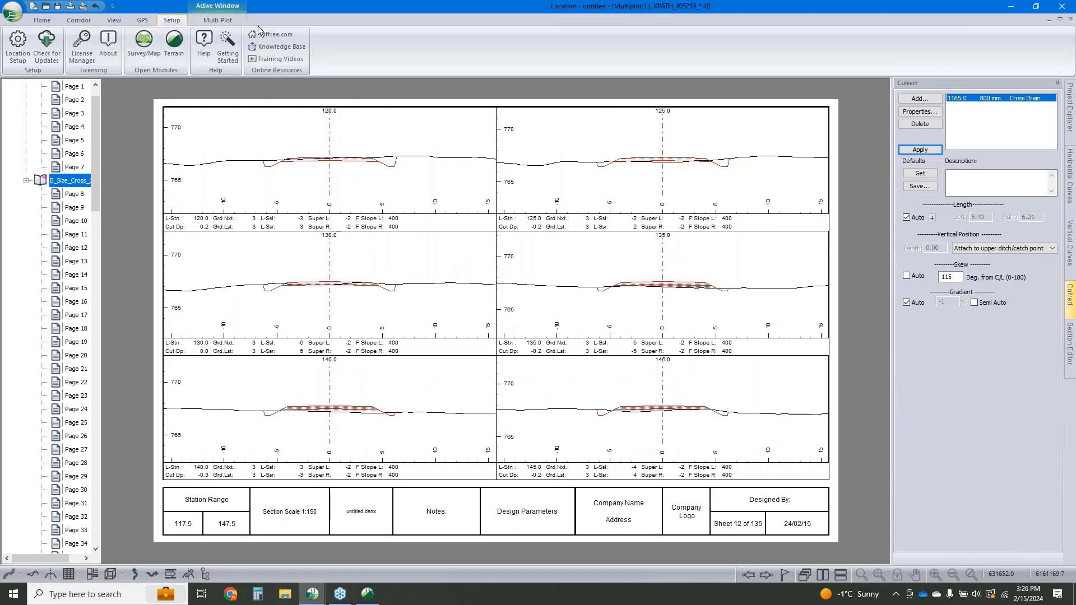
pyautogui.click(218, 21)
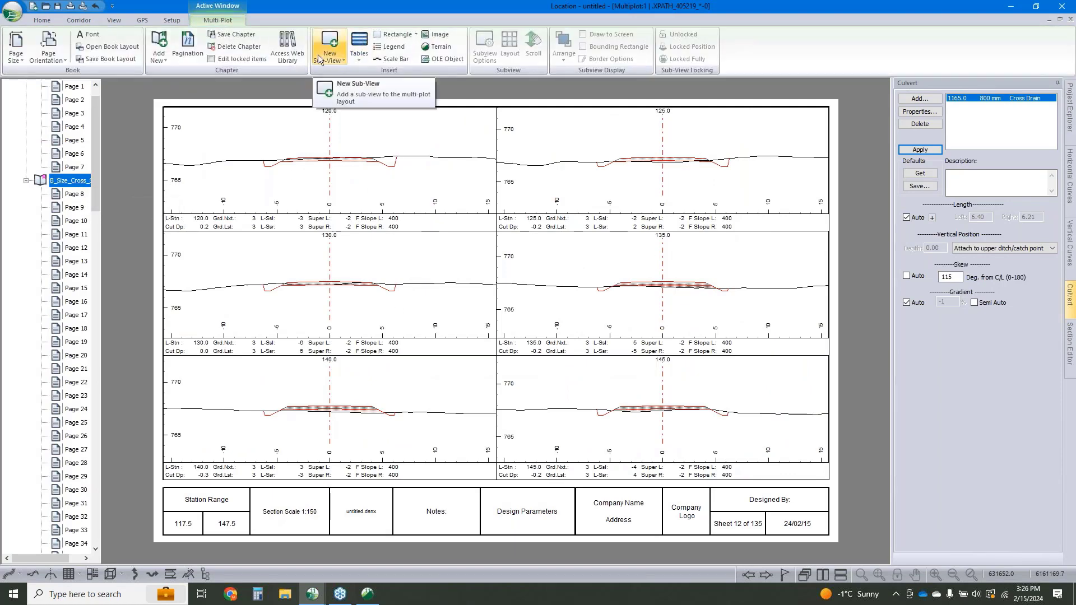
pyautogui.click(75, 193)
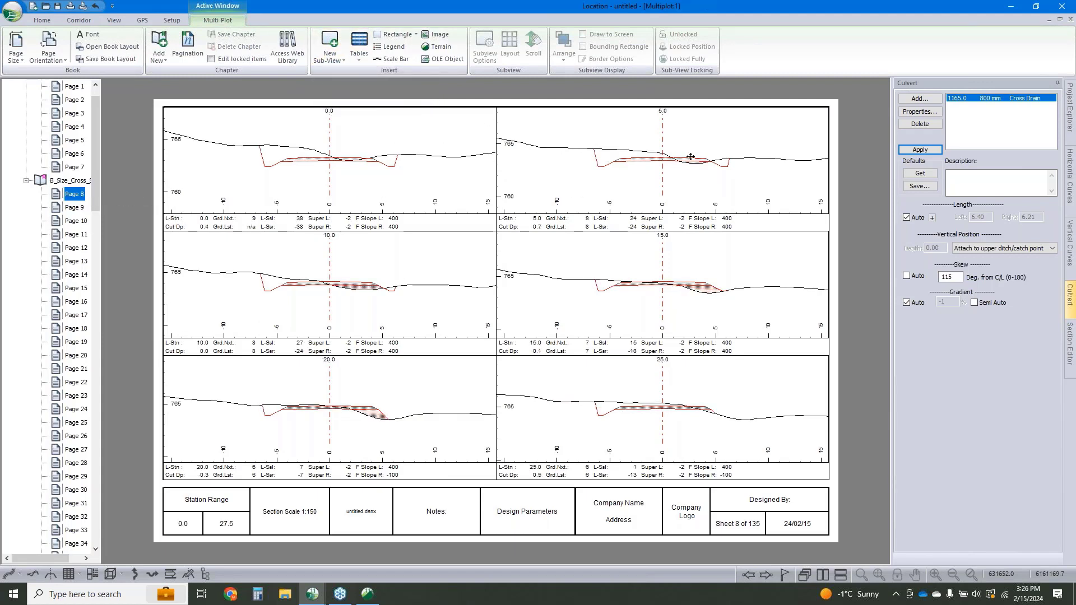
pyautogui.doubleClick(652, 179)
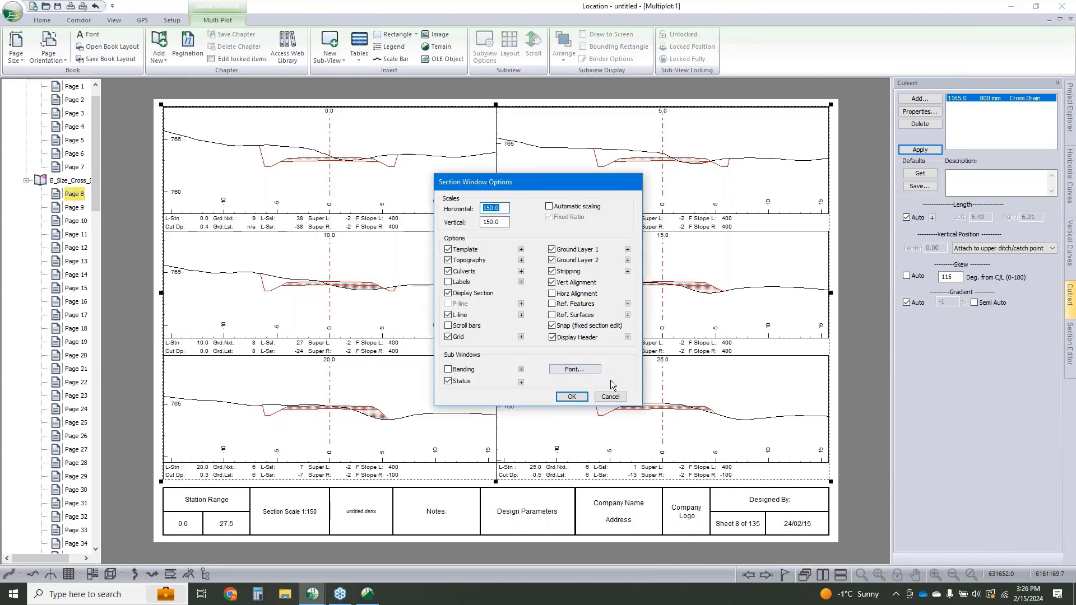
pyautogui.click(615, 399)
# Step: In the cross-section layout, replace the 5 m auto interval points with Auto interval points 2 at a 20 m interval
pyautogui.click(509, 44)
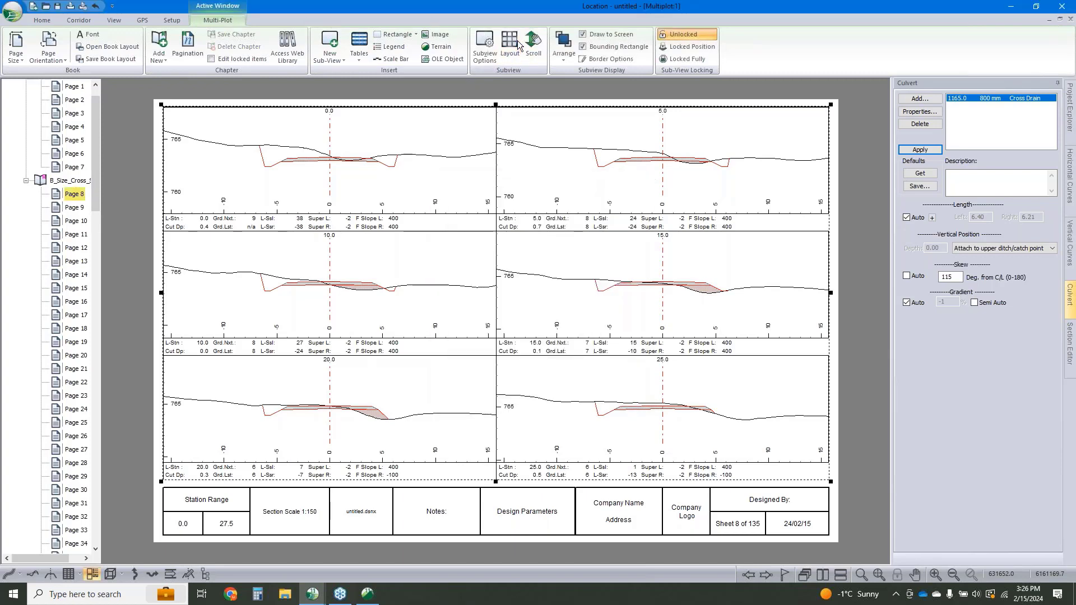
pyautogui.click(598, 265)
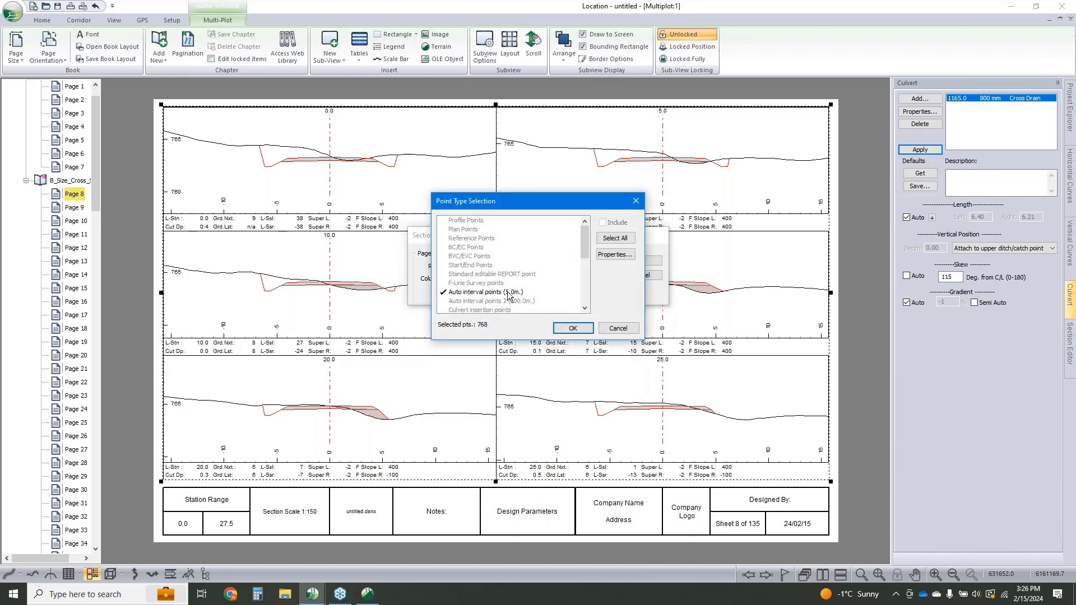
pyautogui.click(508, 292)
pyautogui.click(505, 302)
pyautogui.click(627, 256)
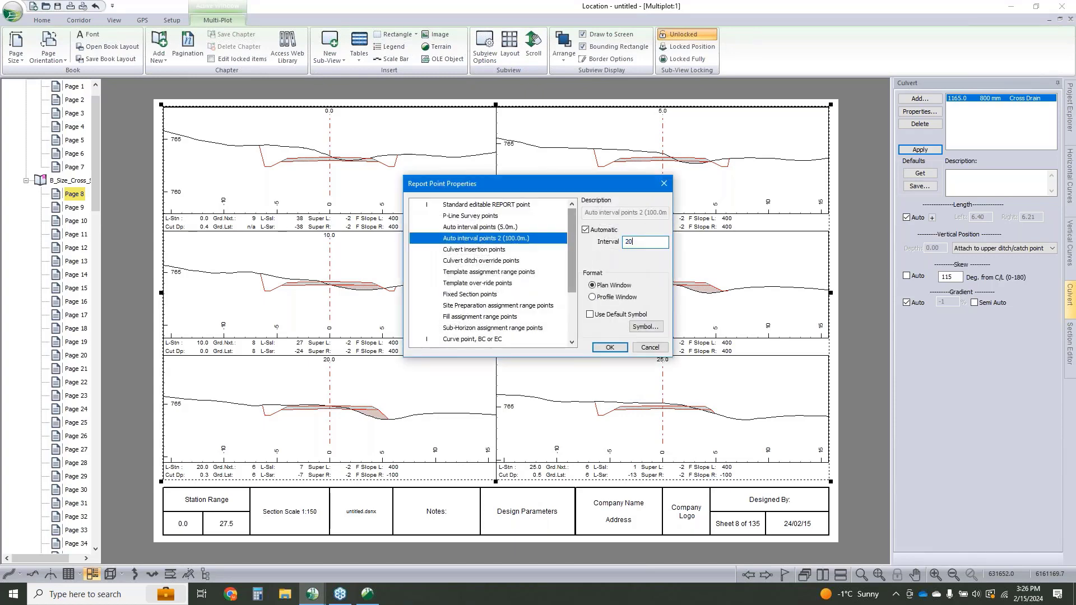
pyautogui.click(610, 348)
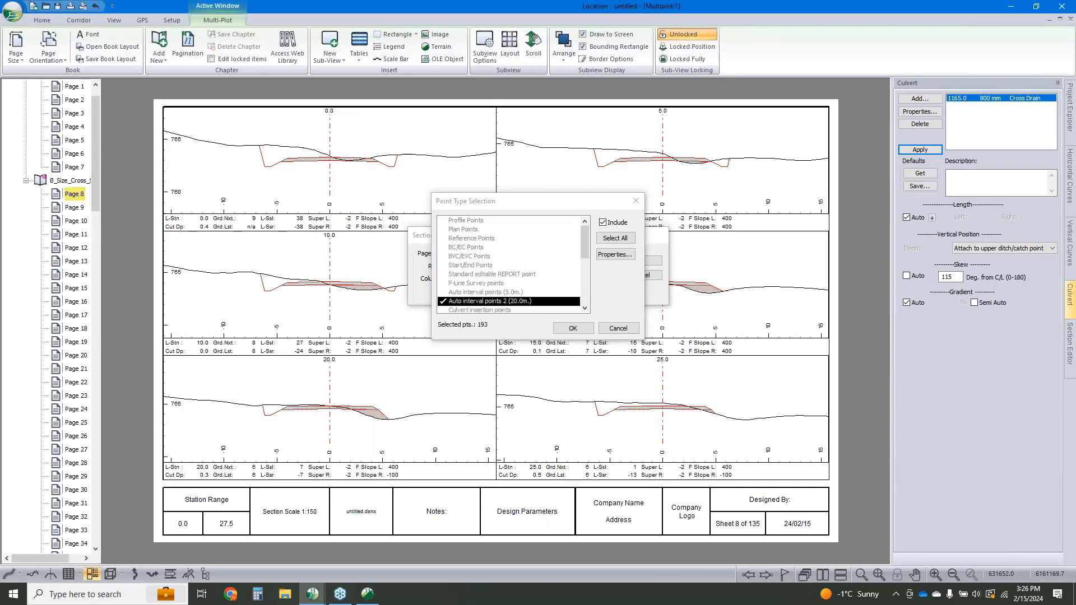
# Step: Include culvert insertion points among the plotted cross sections and apply the layout
pyautogui.scroll(-1, 536, 284)
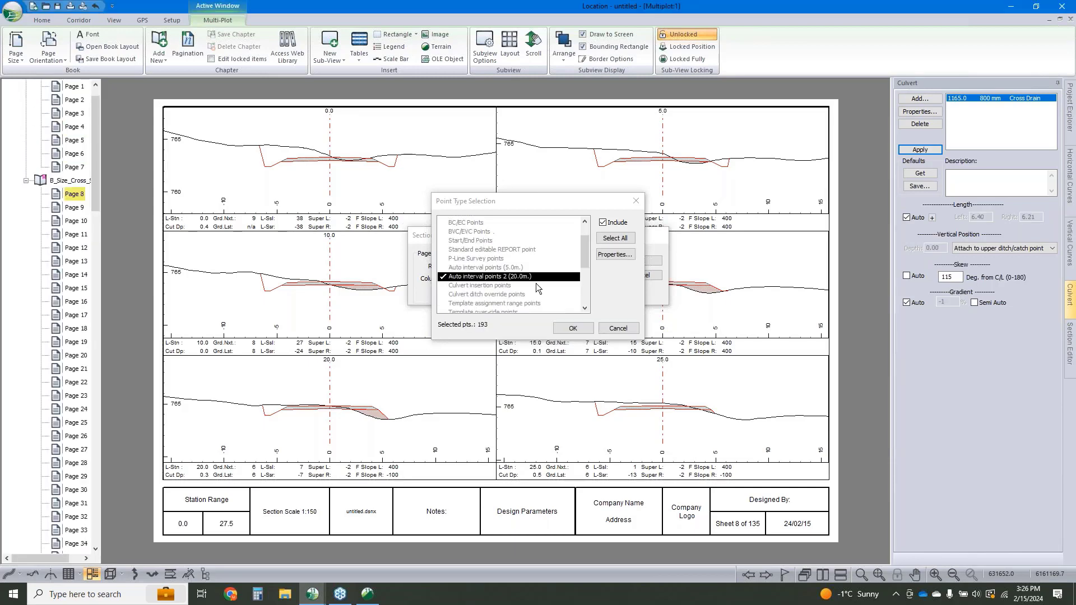
pyautogui.click(486, 284)
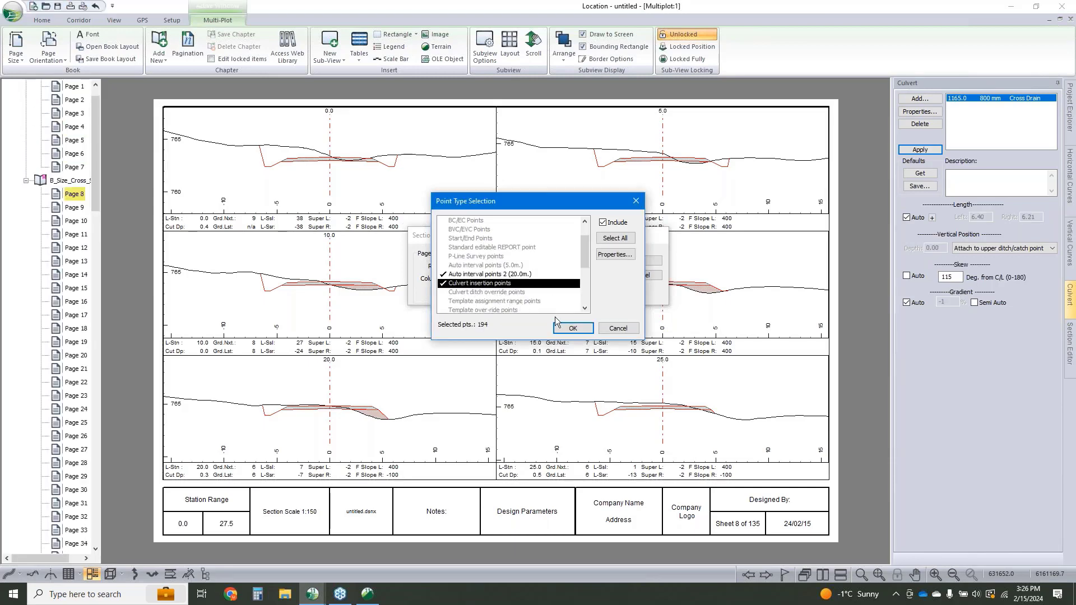
pyautogui.click(571, 328)
pyautogui.click(639, 261)
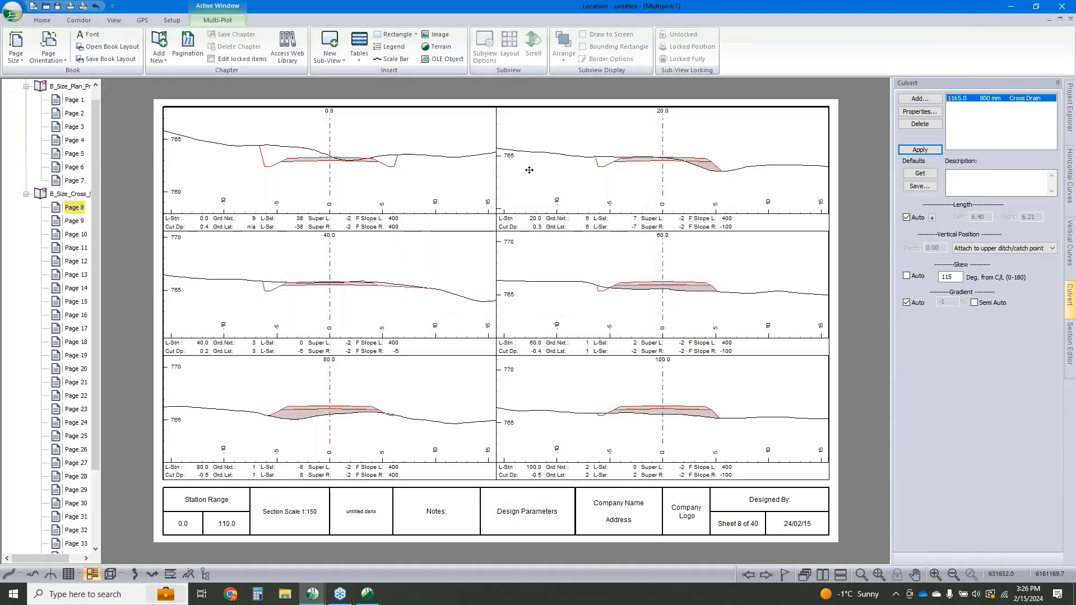
# Step: Browse the cross-section pages to find and examine the section at culvert station 1165.0
pyautogui.click(74, 275)
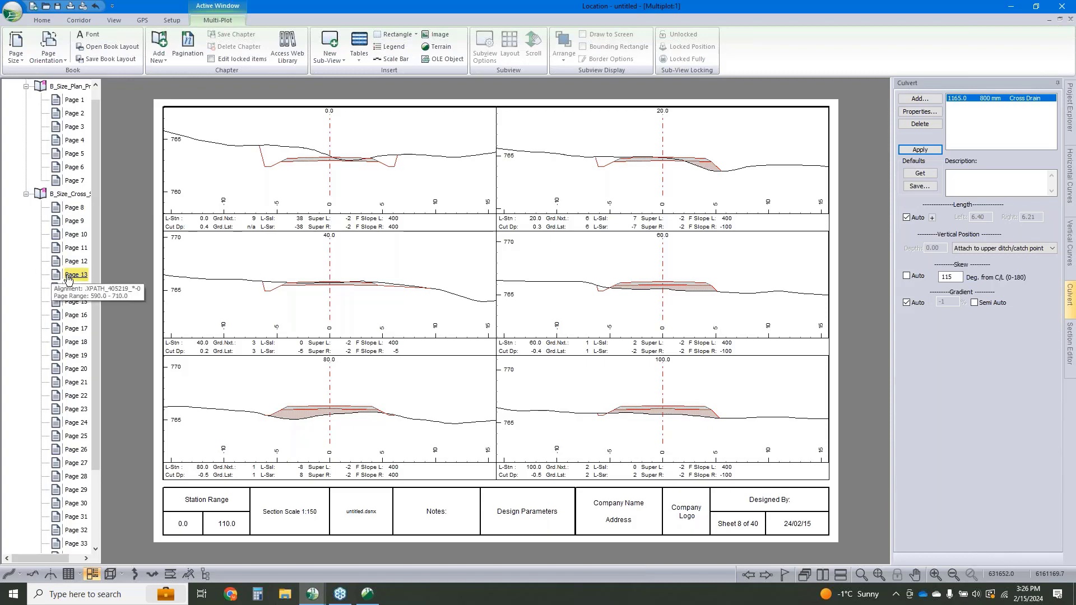
pyautogui.click(74, 329)
pyautogui.click(75, 356)
pyautogui.click(74, 383)
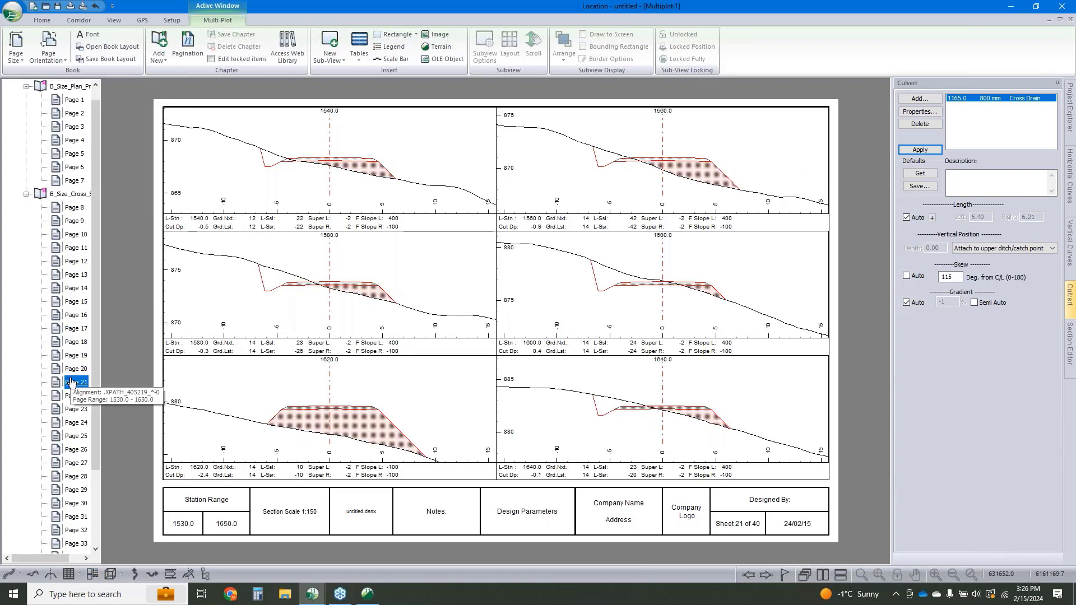
pyautogui.click(80, 370)
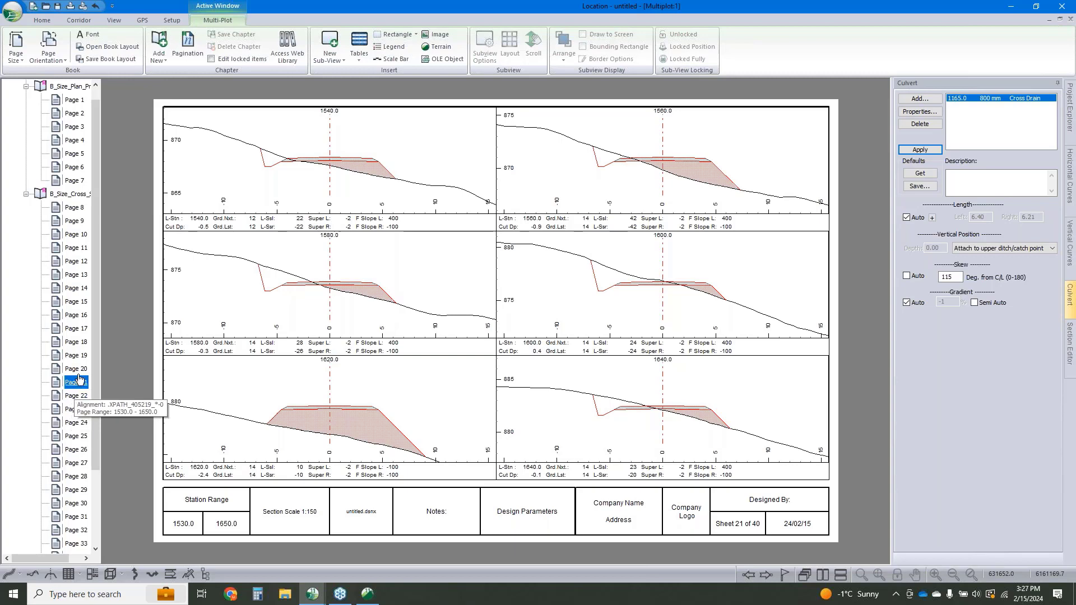
pyautogui.click(78, 356)
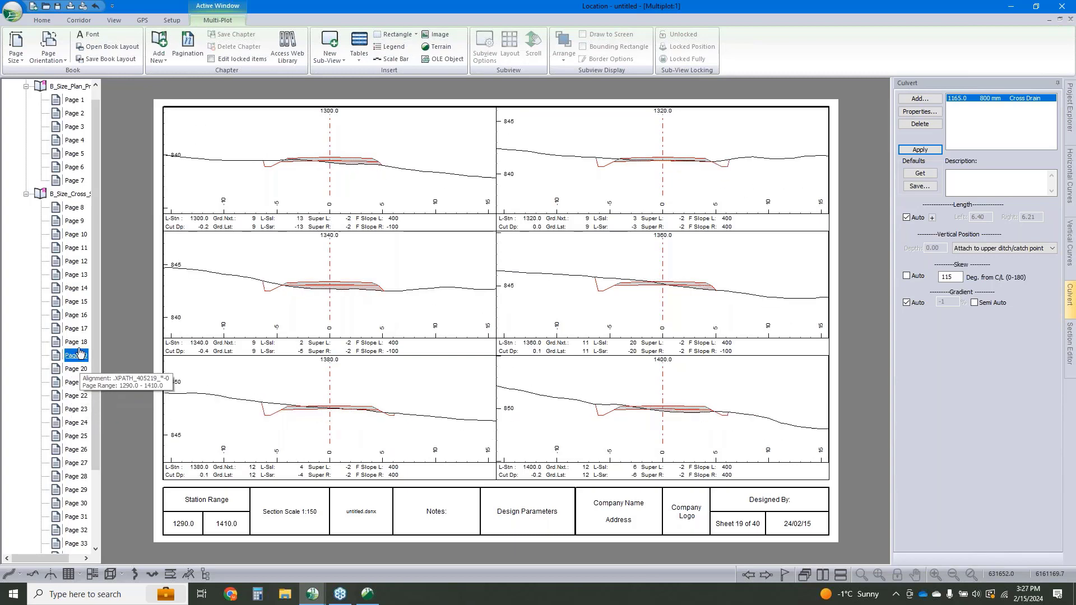
pyautogui.click(81, 343)
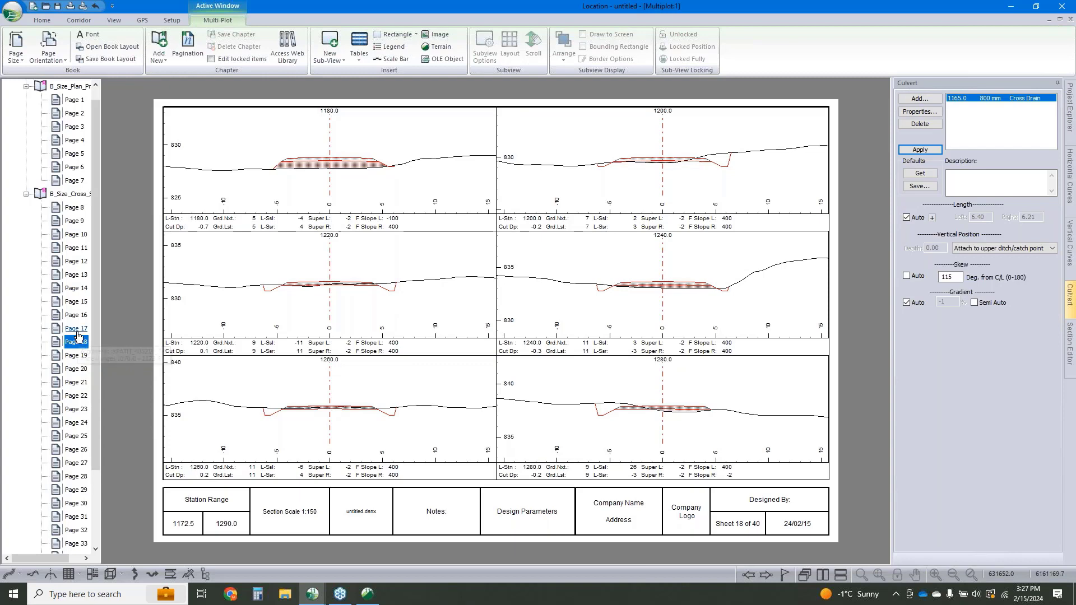
pyautogui.click(78, 330)
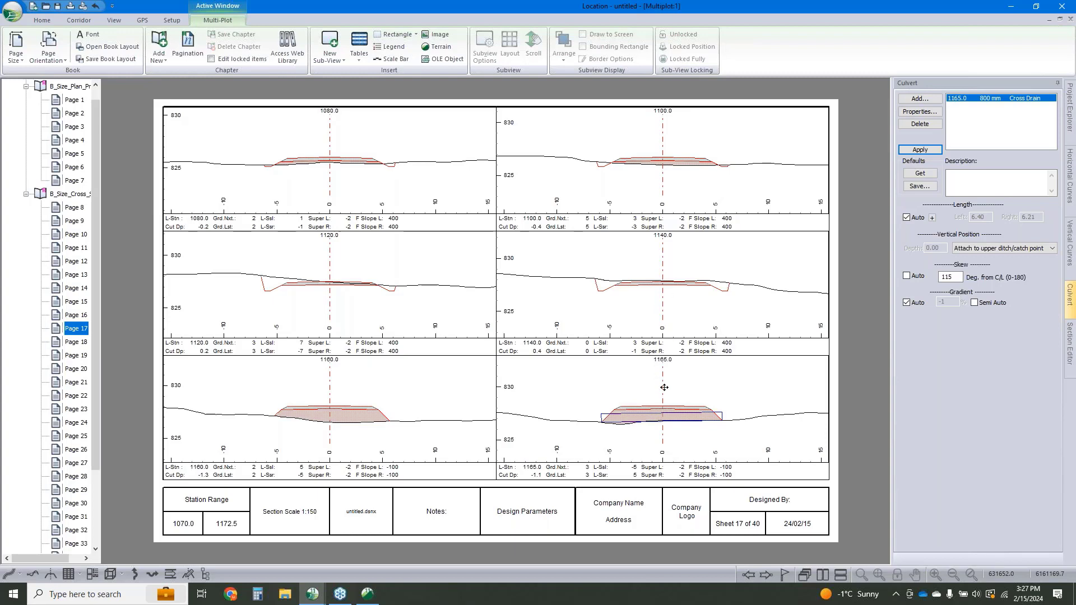
# Step: Show the first plan-profile sheet of the book
pyautogui.scroll(1, 96, 187)
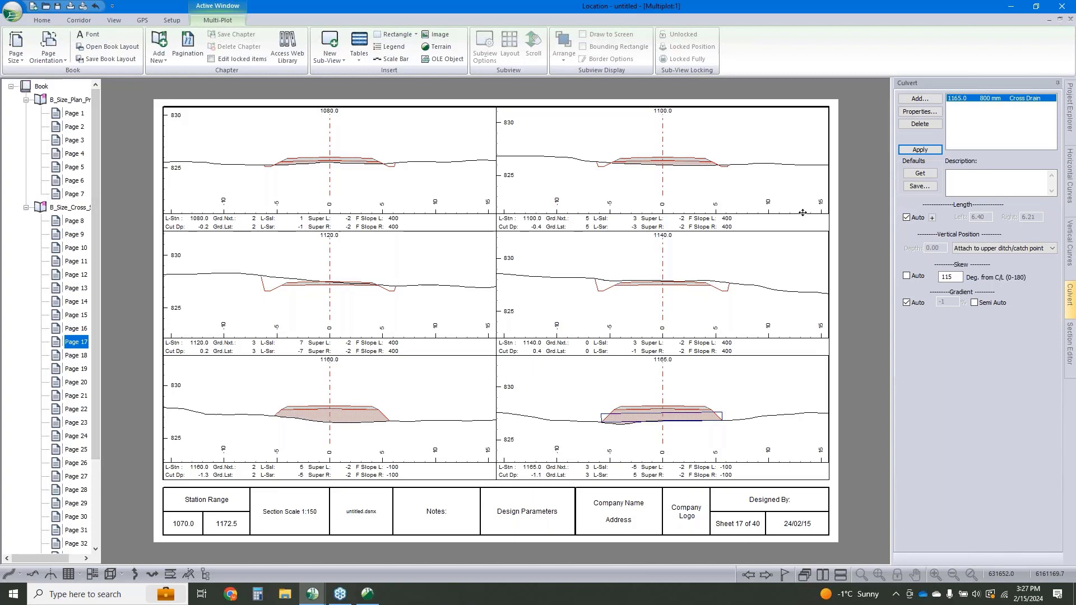
pyautogui.click(11, 12)
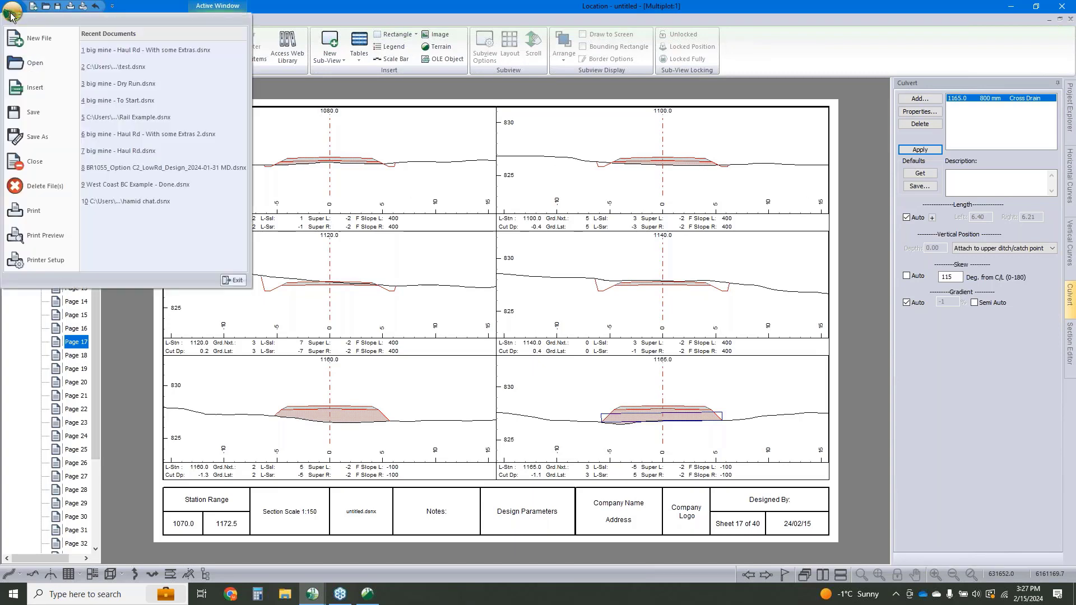
pyautogui.click(298, 13)
pyautogui.click(68, 100)
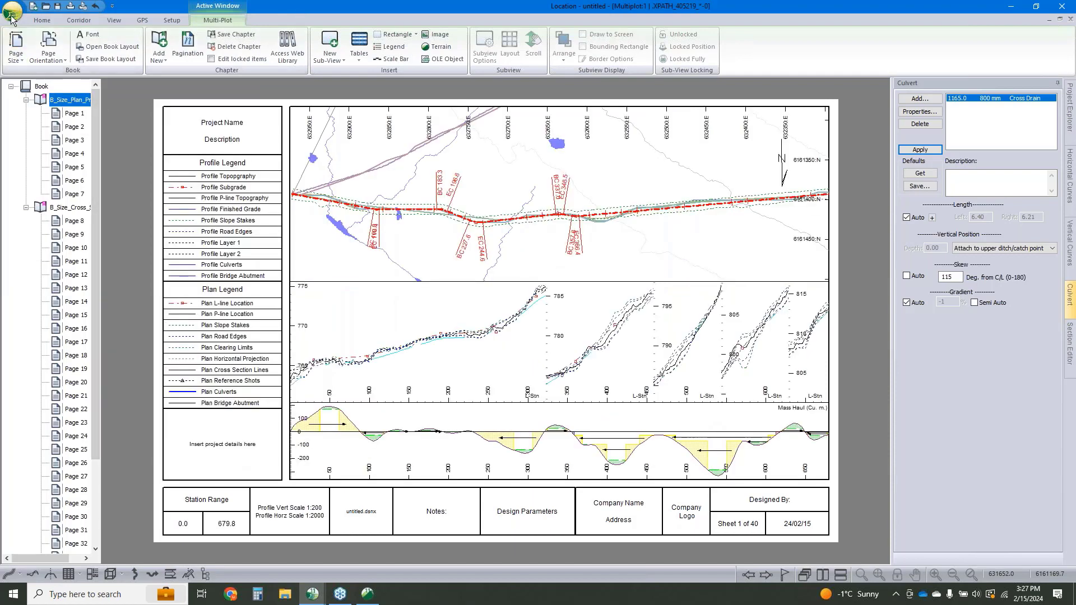
# Step: Review the file formats available for saving the design under another type, and leave without saving
pyautogui.click(10, 17)
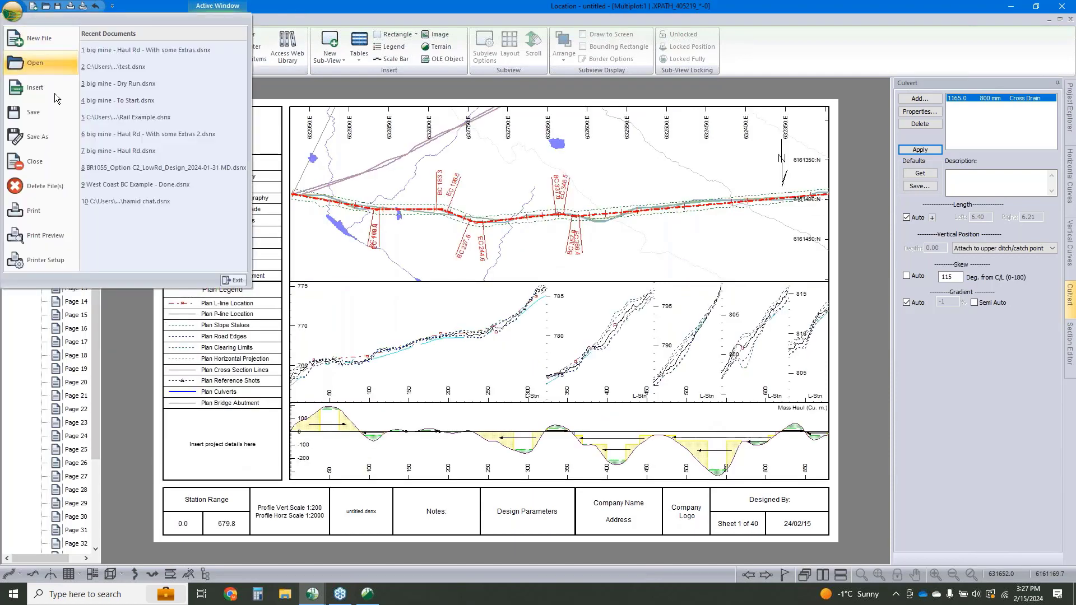
pyautogui.click(43, 138)
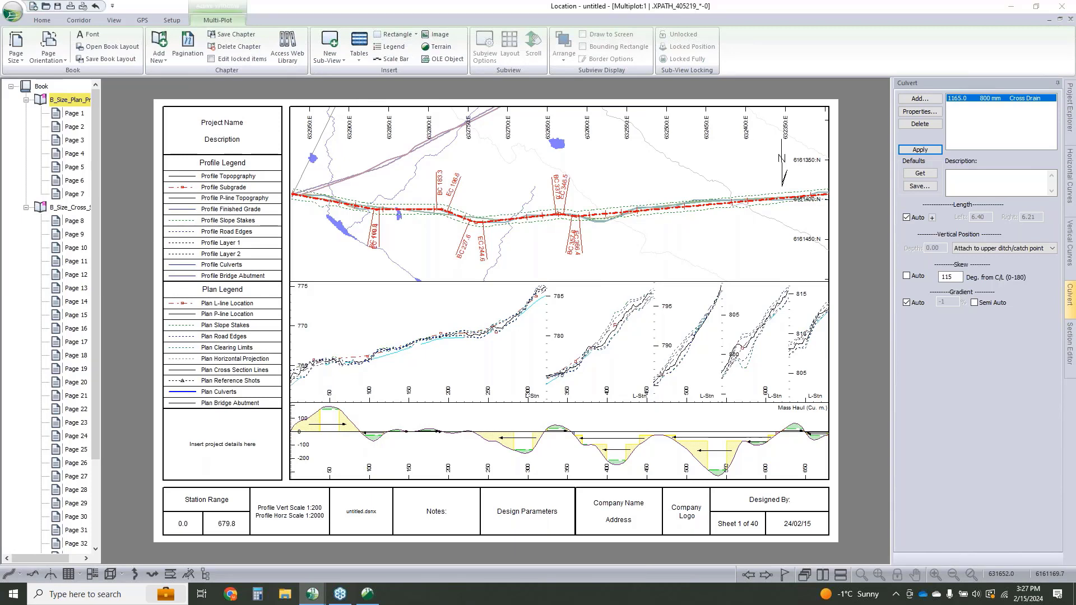
pyautogui.click(458, 389)
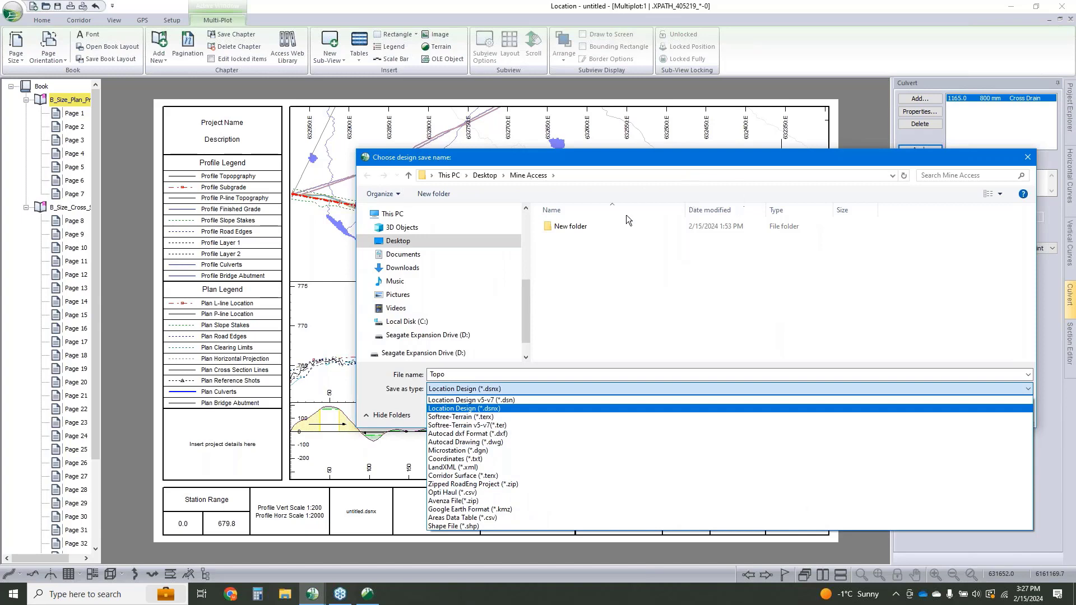
pyautogui.click(594, 161)
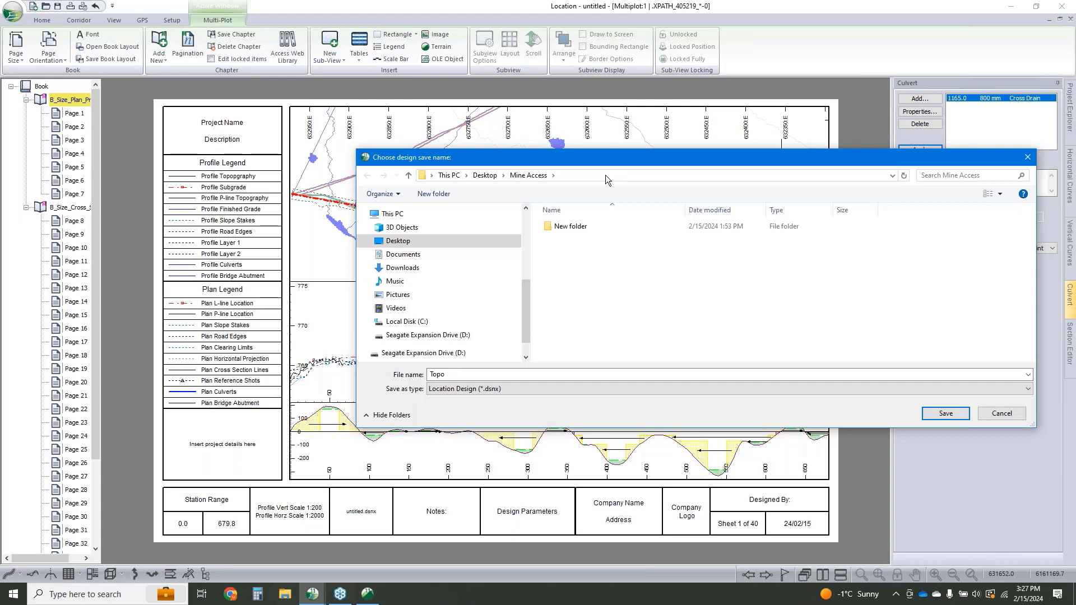
pyautogui.moveTo(617, 161); pyautogui.dragTo(555, 166)
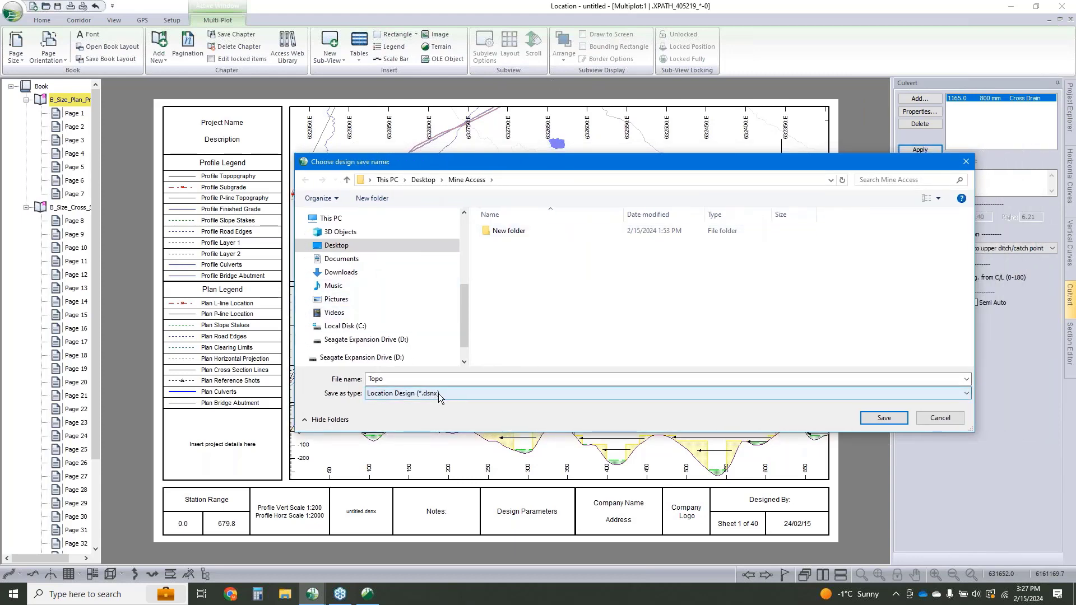
pyautogui.click(441, 380)
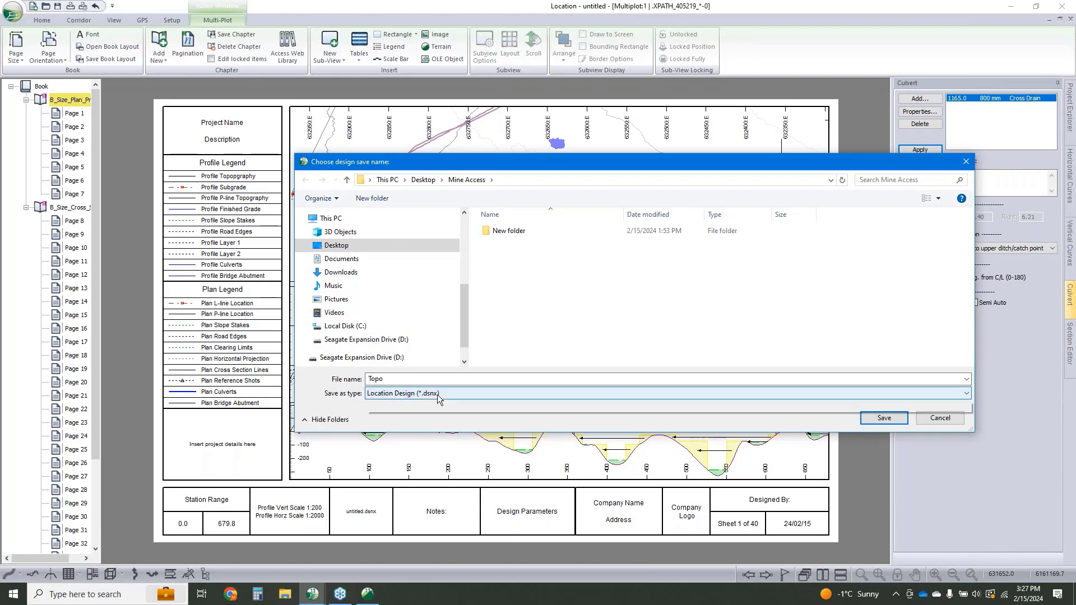
pyautogui.click(438, 394)
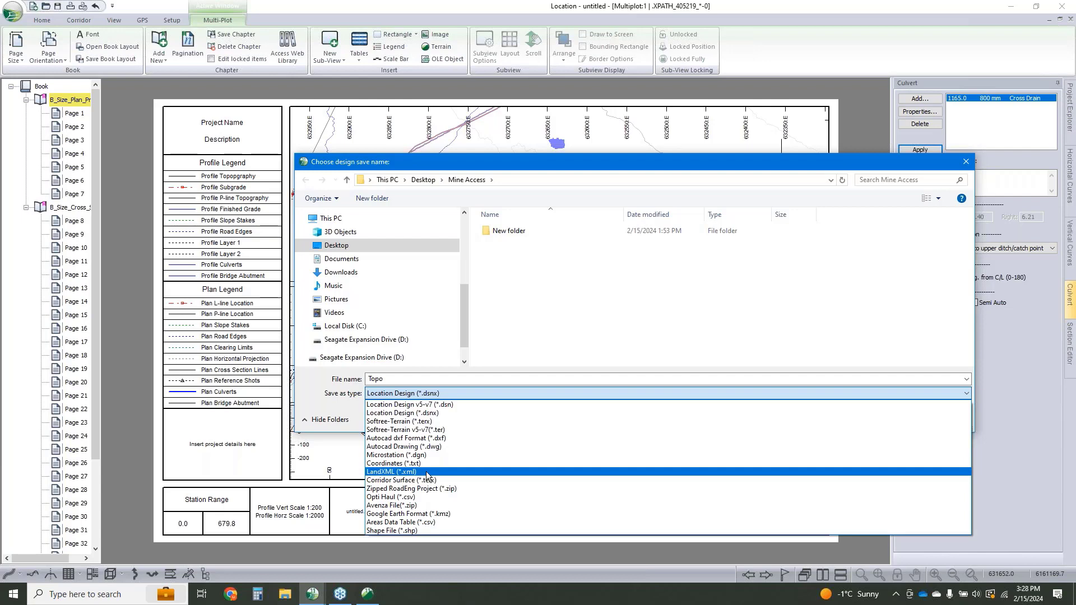
pyautogui.click(966, 393)
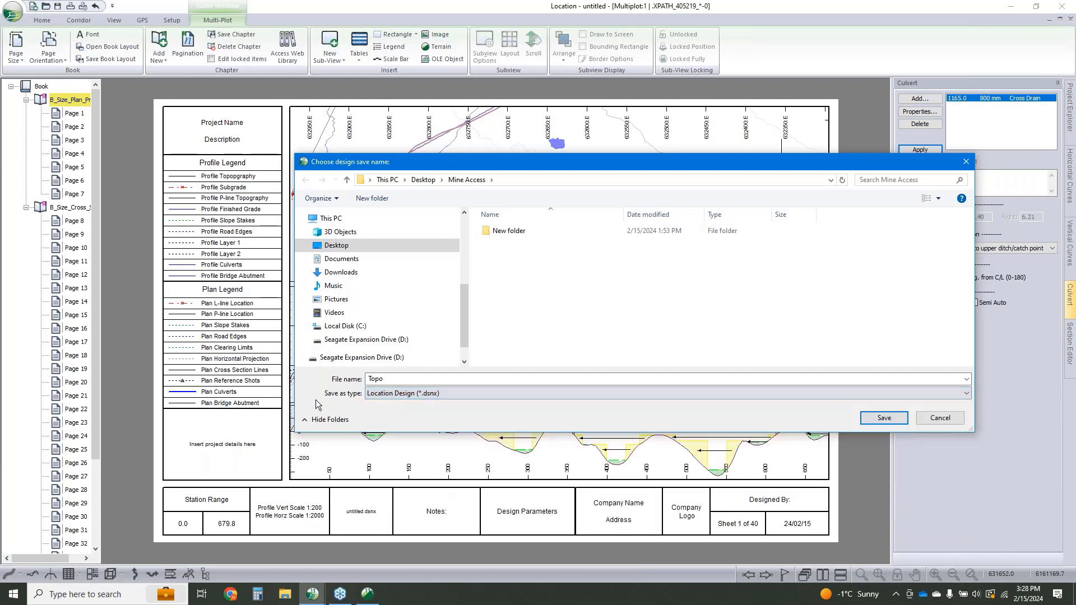
pyautogui.click(953, 423)
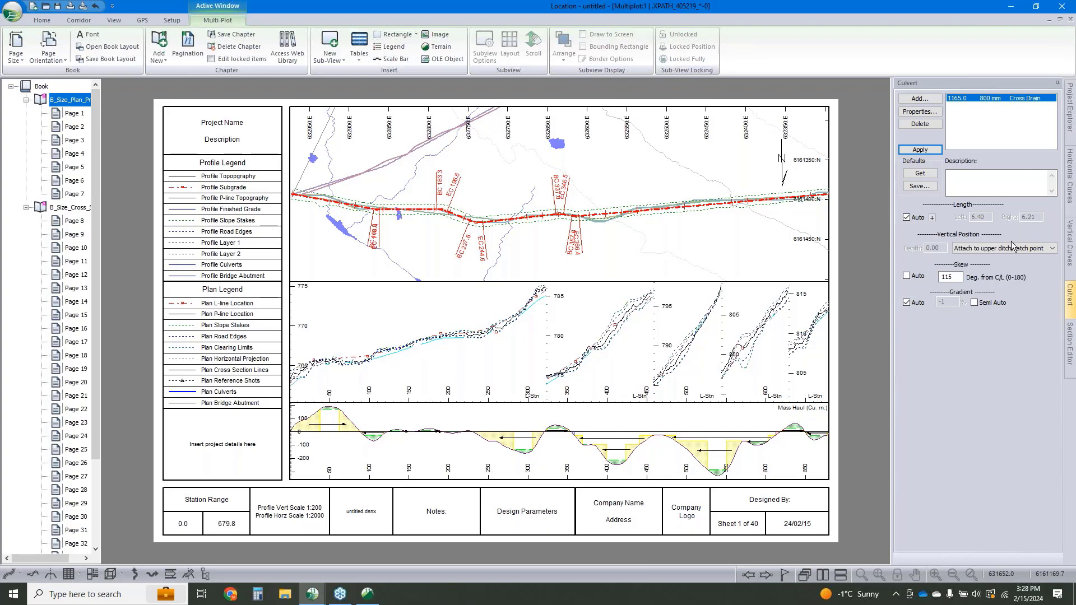
# Step: Leave the multi-plot sheets for the design windows and review the available corridor operations
pyautogui.click(1049, 18)
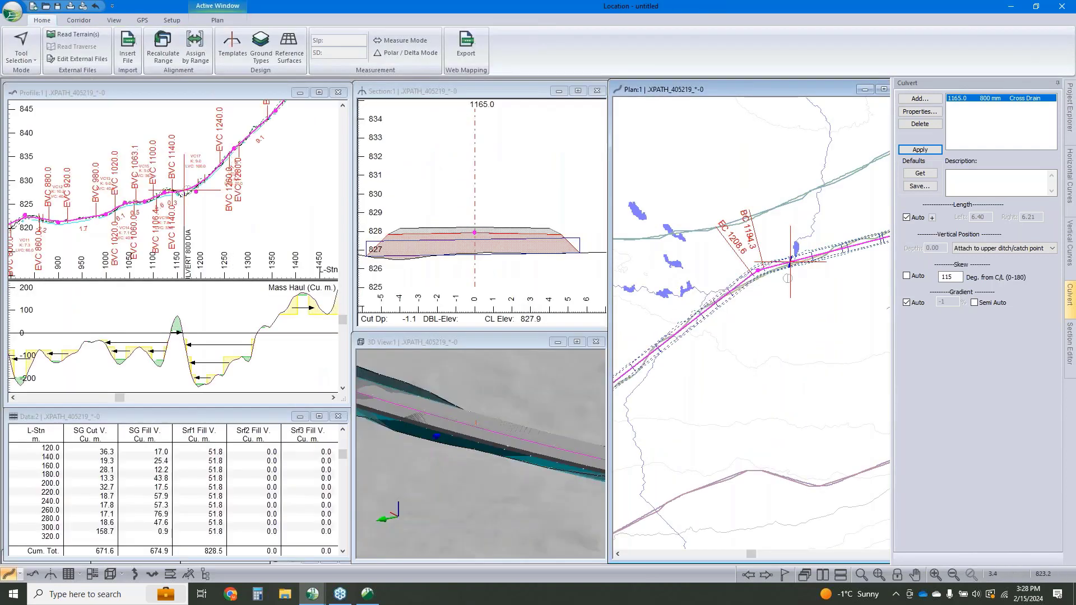
pyautogui.scroll(-3, 728, 325)
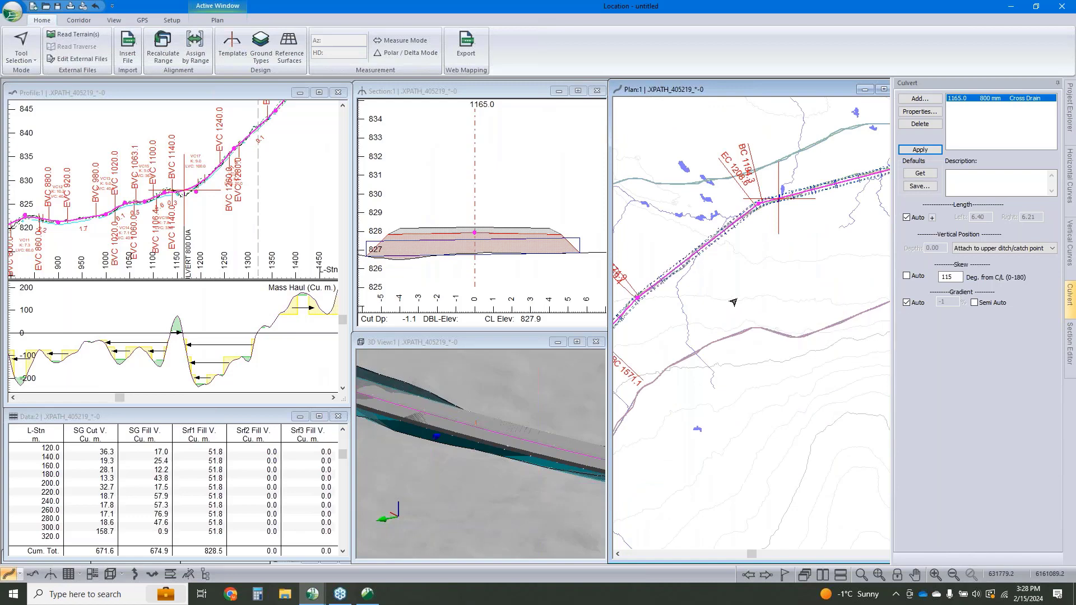
pyautogui.click(79, 20)
pyautogui.click(258, 57)
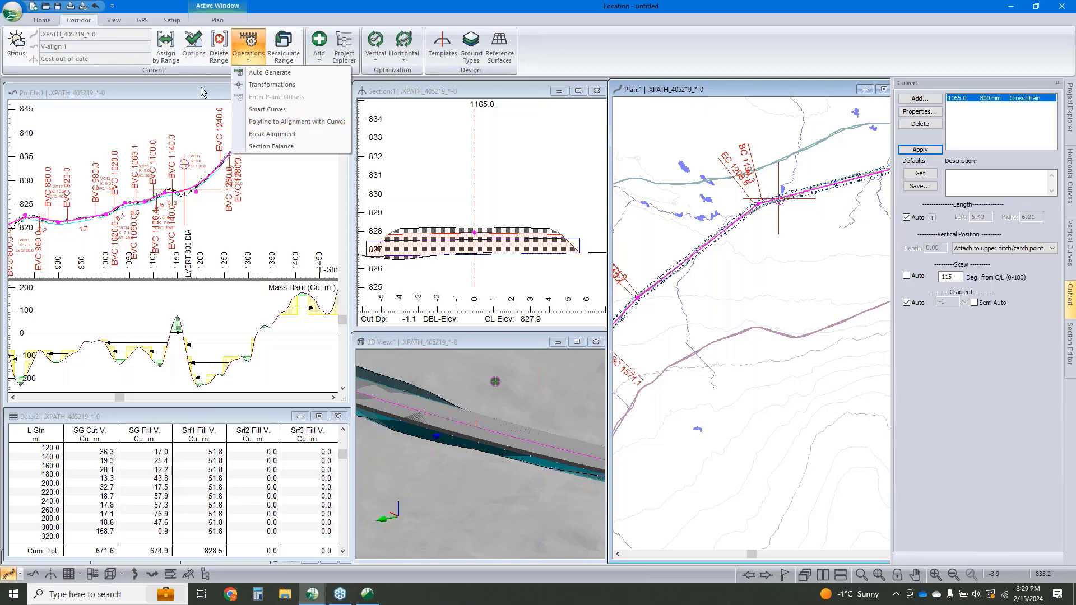
pyautogui.click(749, 268)
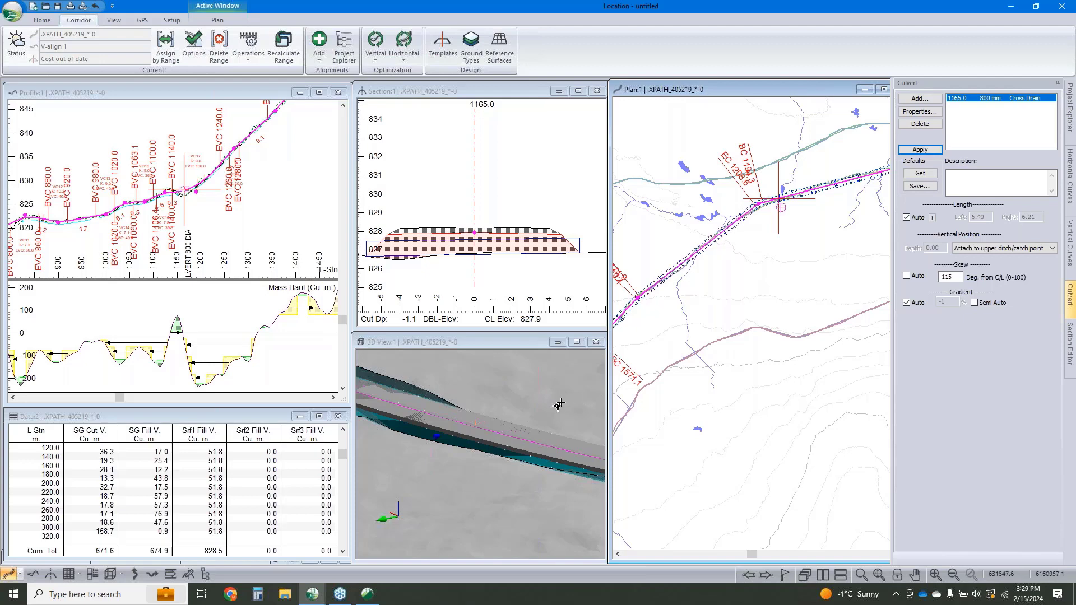
# Step: Display the features of the Topo.terx surface in the 3D view and examine the wider road area
pyautogui.scroll(-3, 561, 403)
pyautogui.click(435, 512)
pyautogui.scroll(-2, 437, 509)
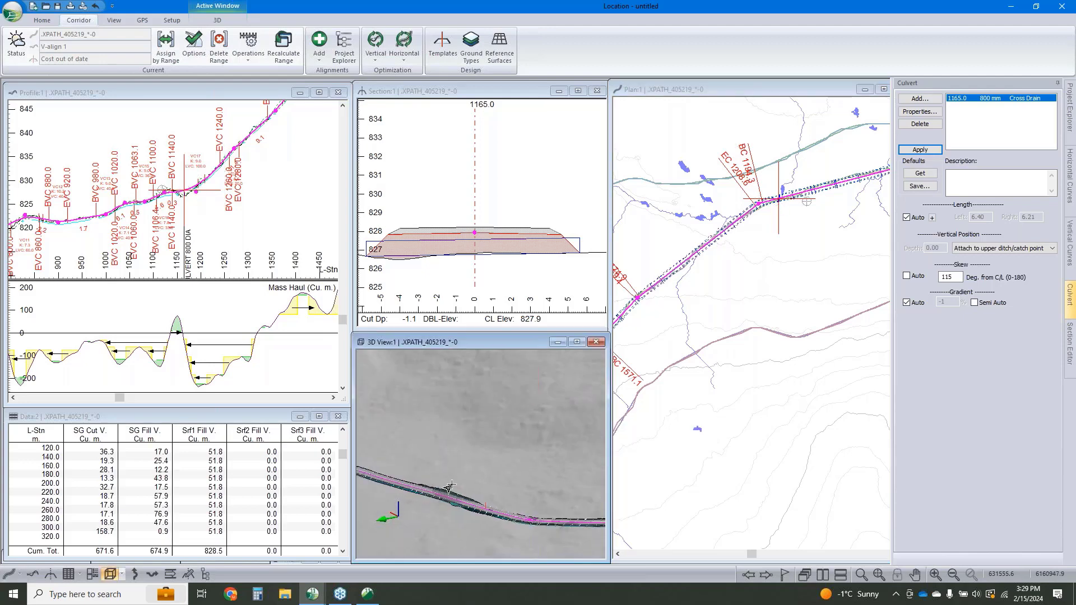
pyautogui.scroll(-3, 481, 492)
pyautogui.moveTo(481, 493); pyautogui.dragTo(508, 412)
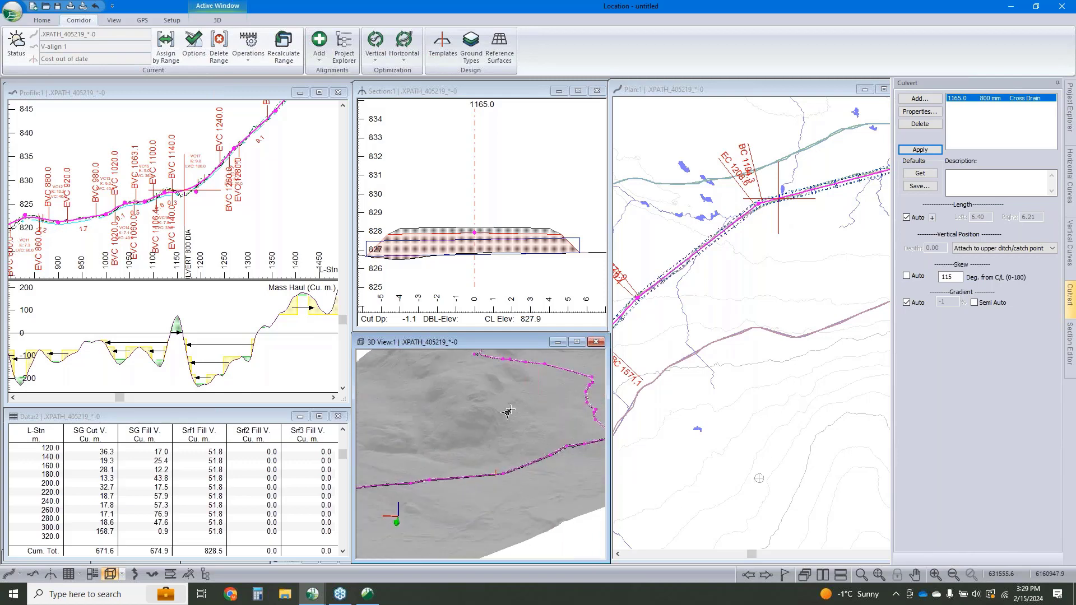
pyautogui.rightClick(508, 412)
pyautogui.click(571, 456)
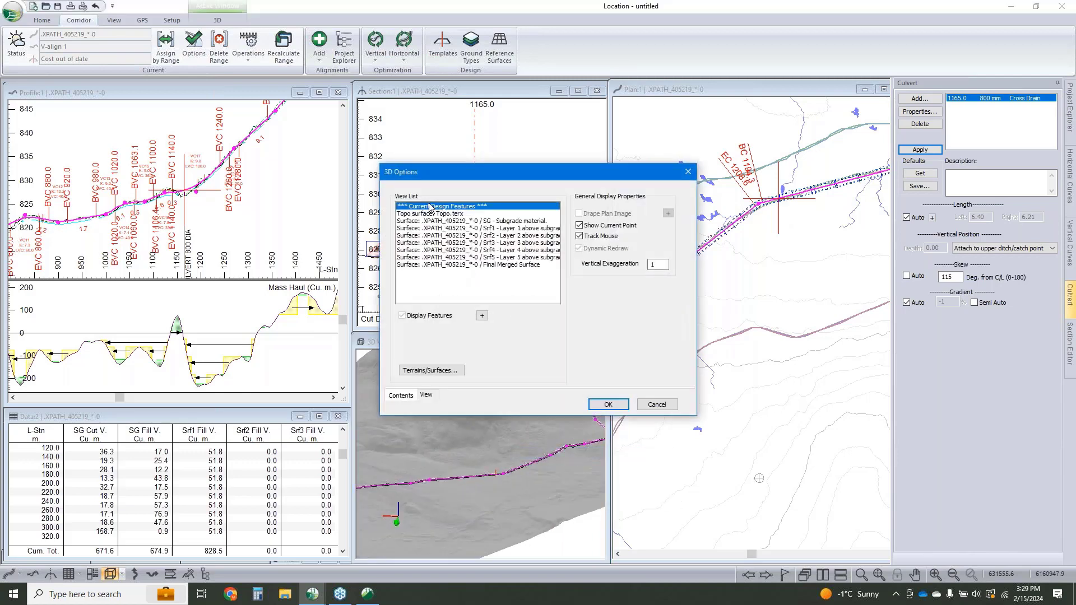
pyautogui.click(431, 214)
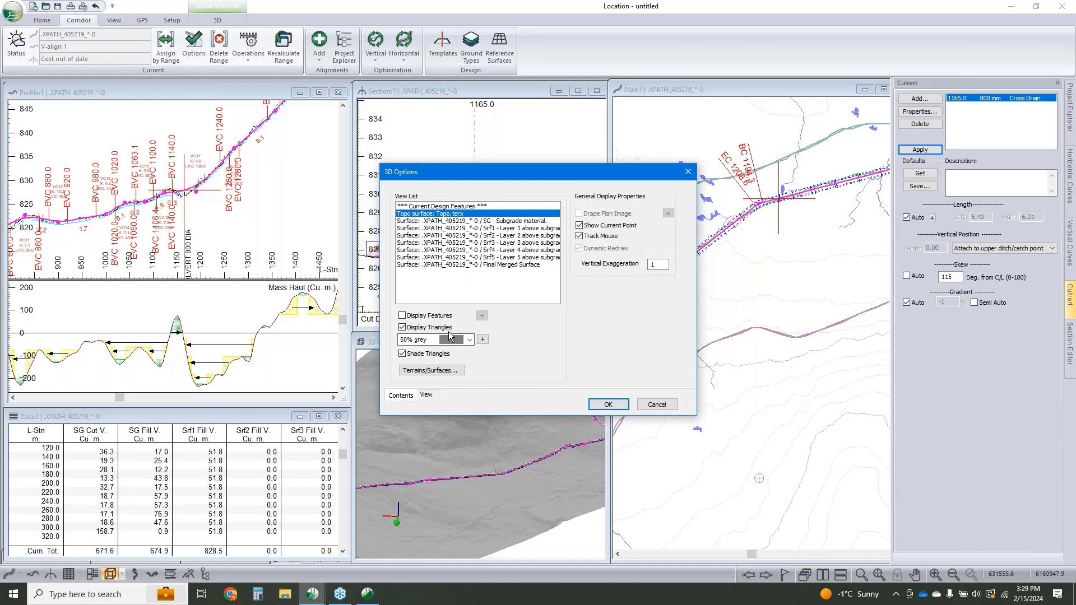
pyautogui.click(402, 316)
pyautogui.click(608, 404)
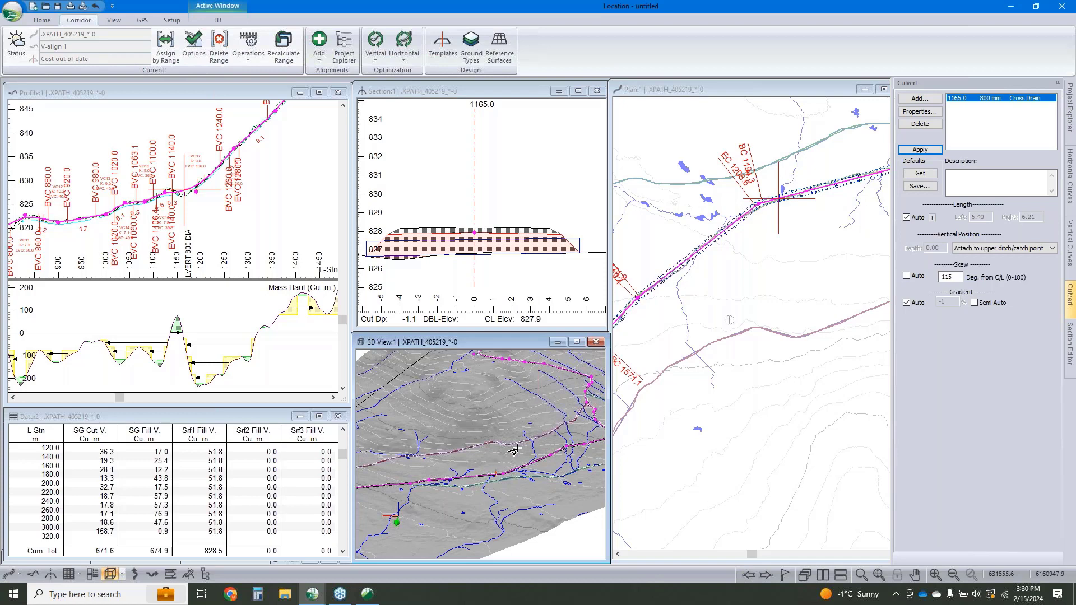
pyautogui.moveTo(513, 450); pyautogui.dragTo(528, 464)
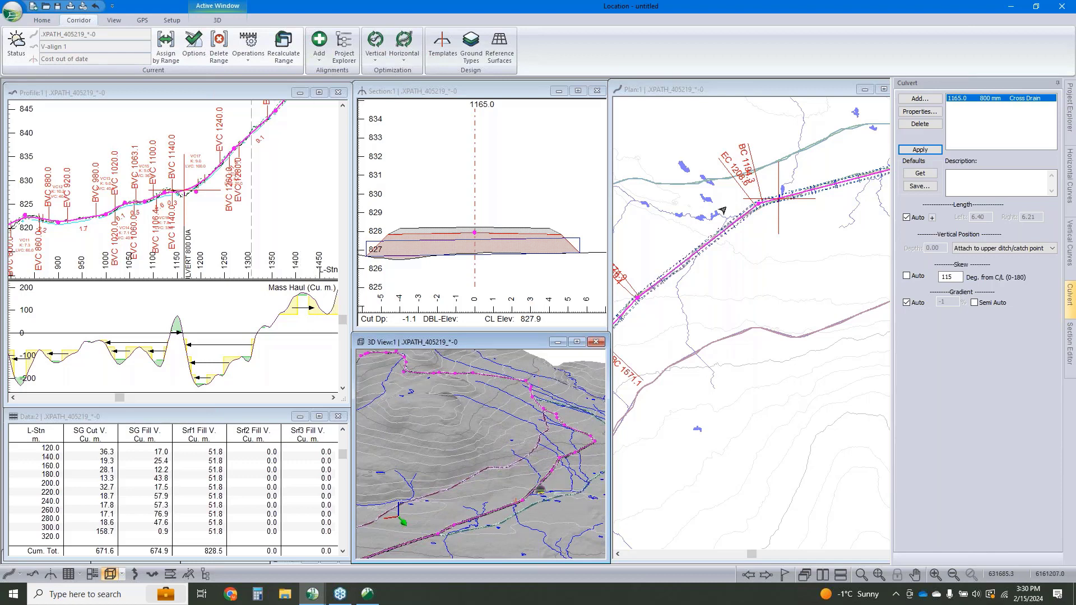
# Step: Review the display options of the plan window around the culvert without changing them
pyautogui.moveTo(716, 280); pyautogui.dragTo(699, 331, button='middle')
pyautogui.rightClick(773, 226)
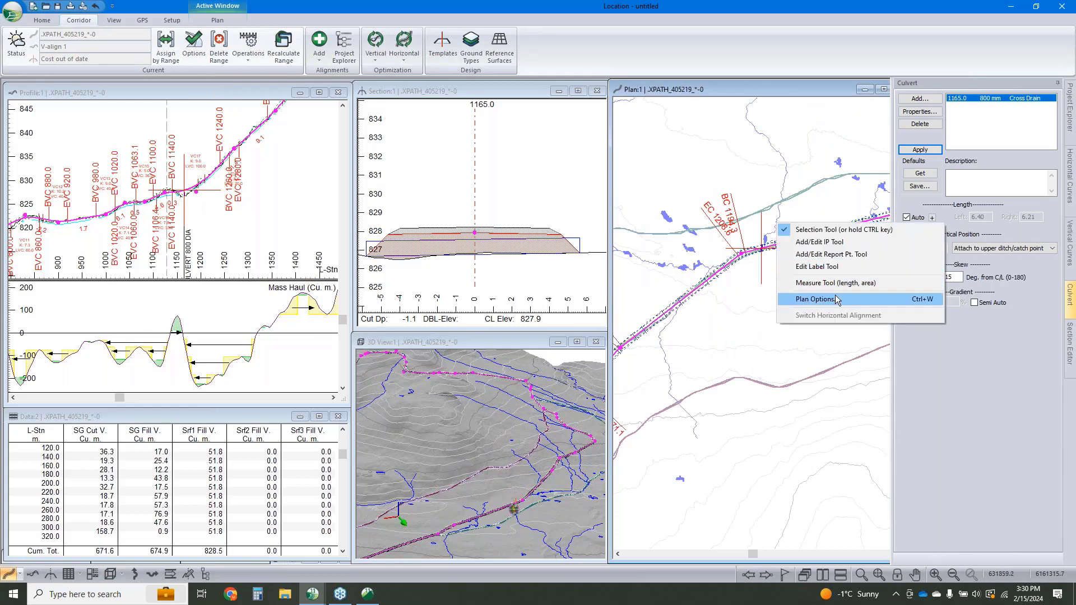
pyautogui.click(791, 302)
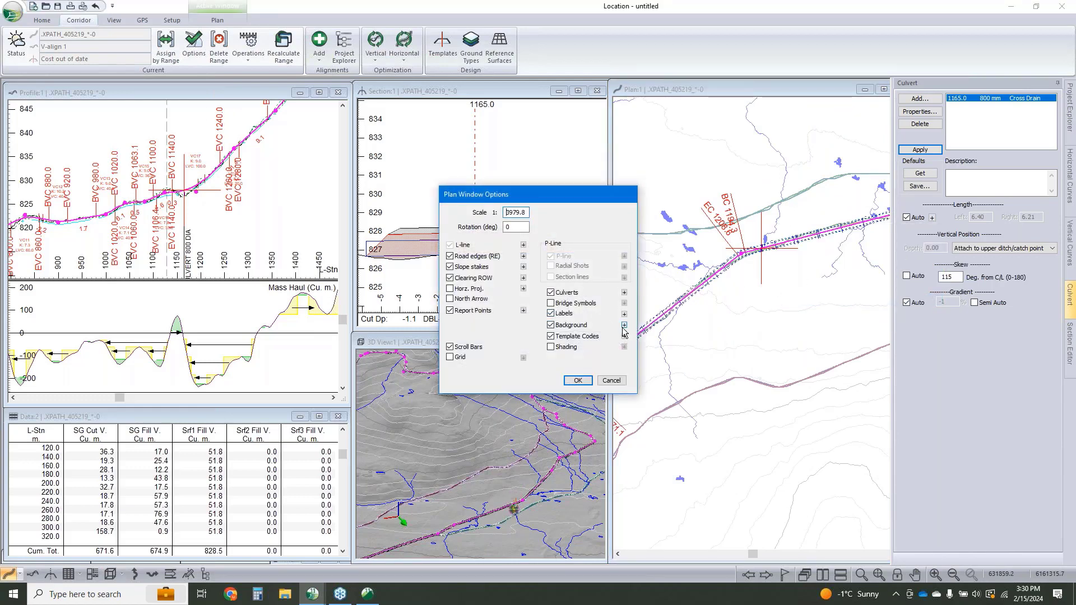
pyautogui.click(577, 380)
pyautogui.moveTo(761, 266)
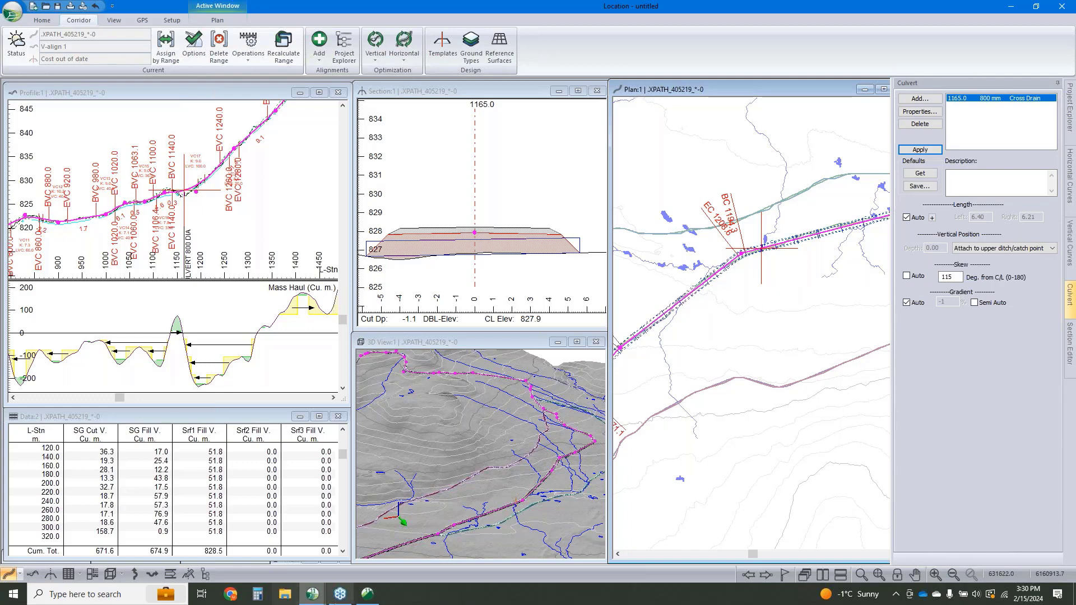
# Step: Switch to the Terrain program and show the Topo terrain's 3D view at full size
pyautogui.click(365, 598)
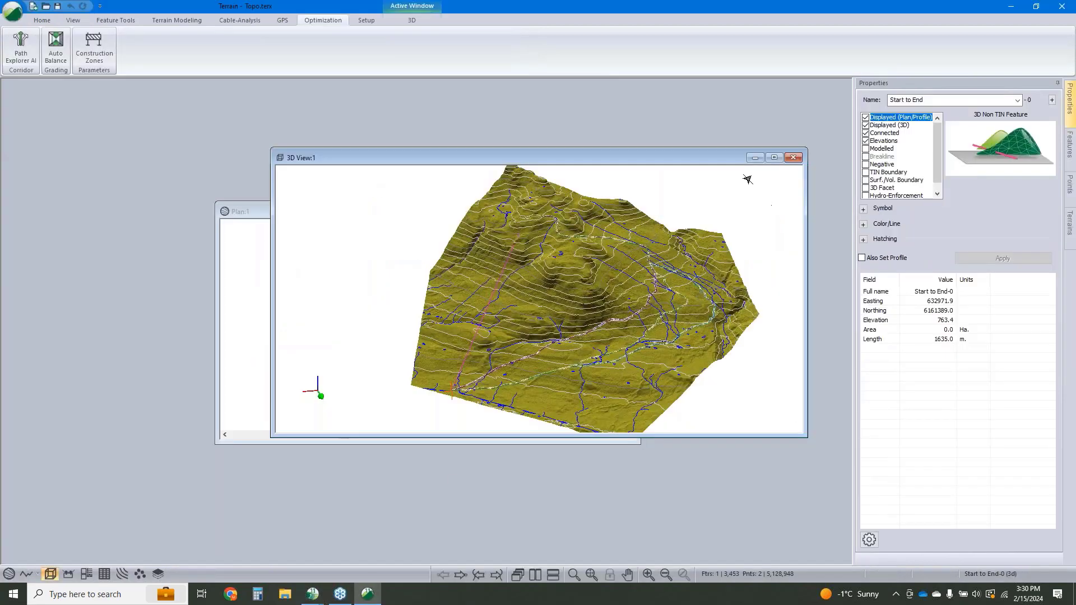
pyautogui.click(750, 159)
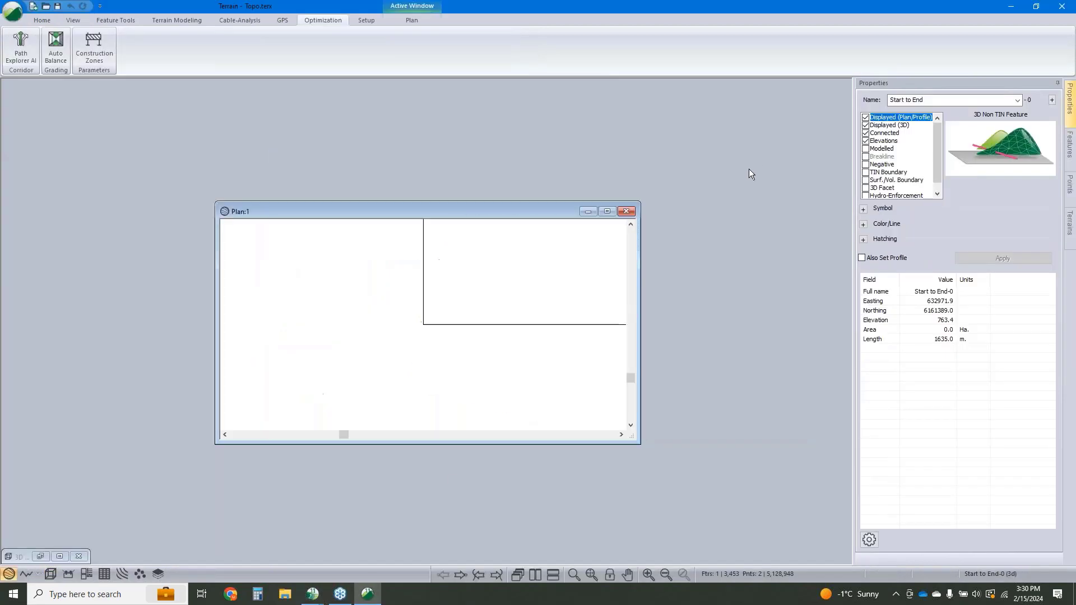
pyautogui.click(607, 212)
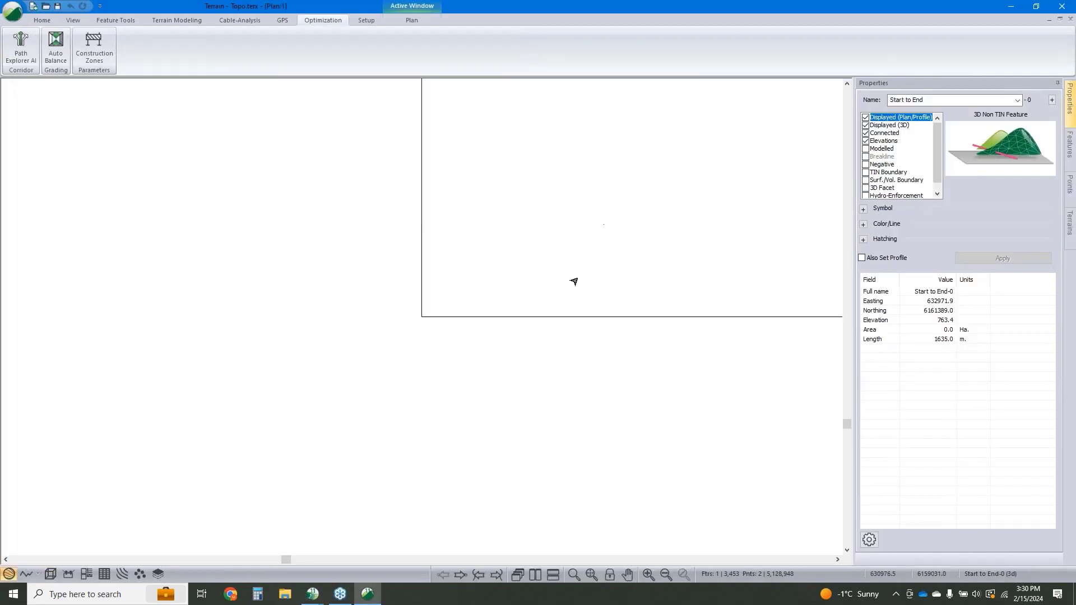
pyautogui.click(50, 574)
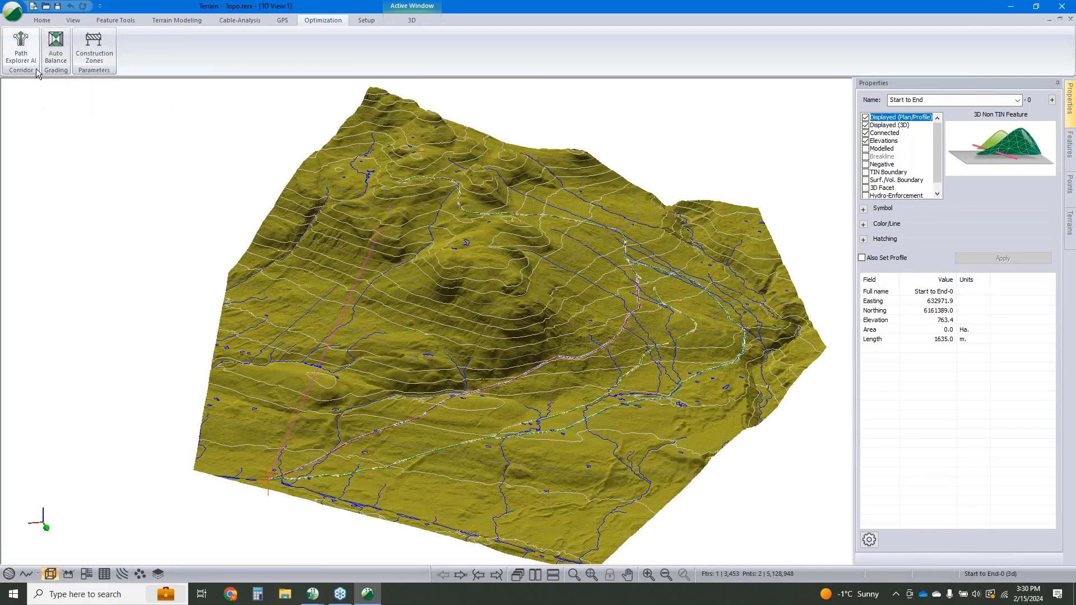
# Step: Review the Path Explorer resolution, road width, cut and fill limits and grade settings for the Start to End feature
pyautogui.click(21, 53)
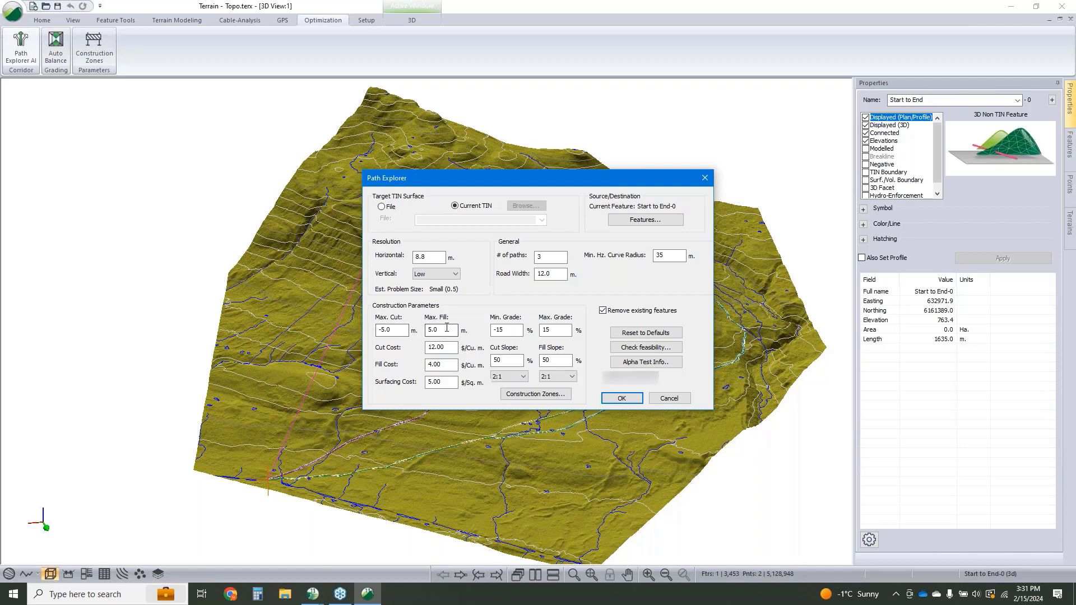
pyautogui.moveTo(394, 330); pyautogui.dragTo(382, 335)
pyautogui.click(639, 399)
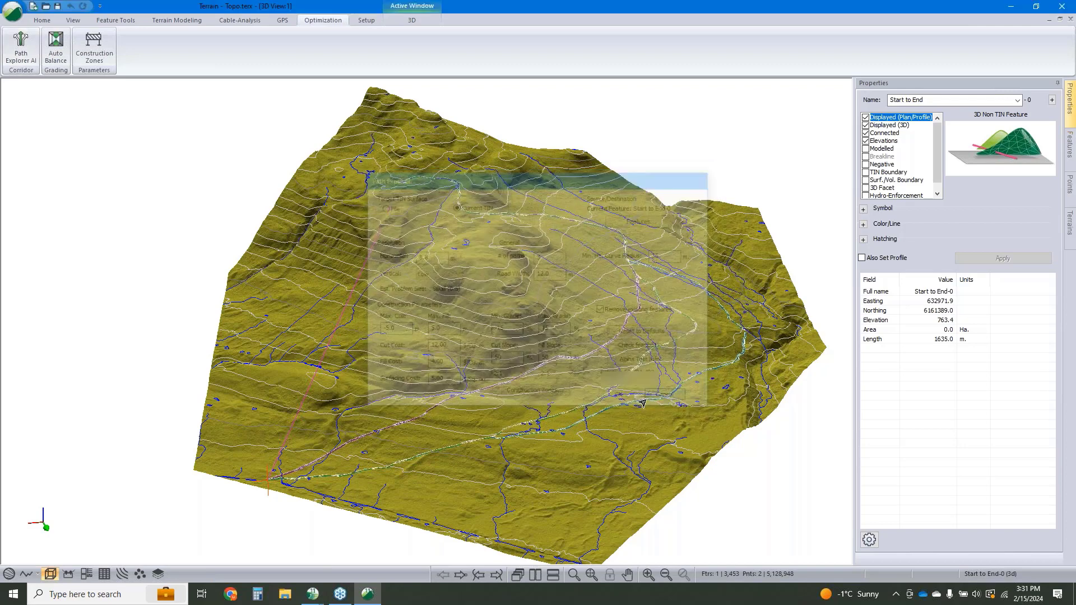
# Step: Examine the Default construction zone parameters, and recheck the Path Explorer construction costs without changing anything
pyautogui.click(96, 55)
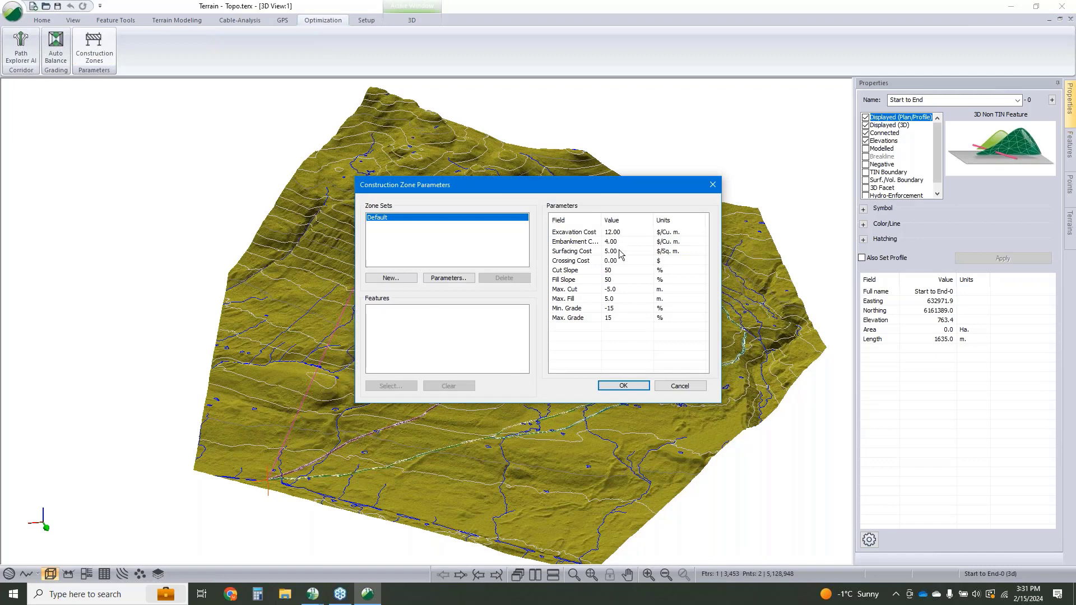
pyautogui.click(680, 386)
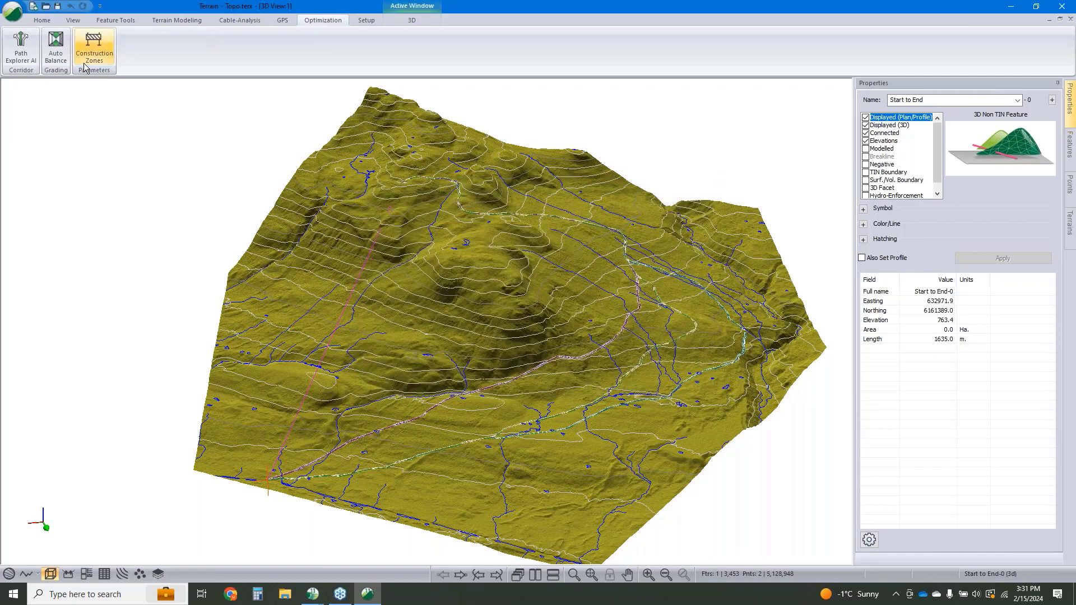
pyautogui.click(21, 49)
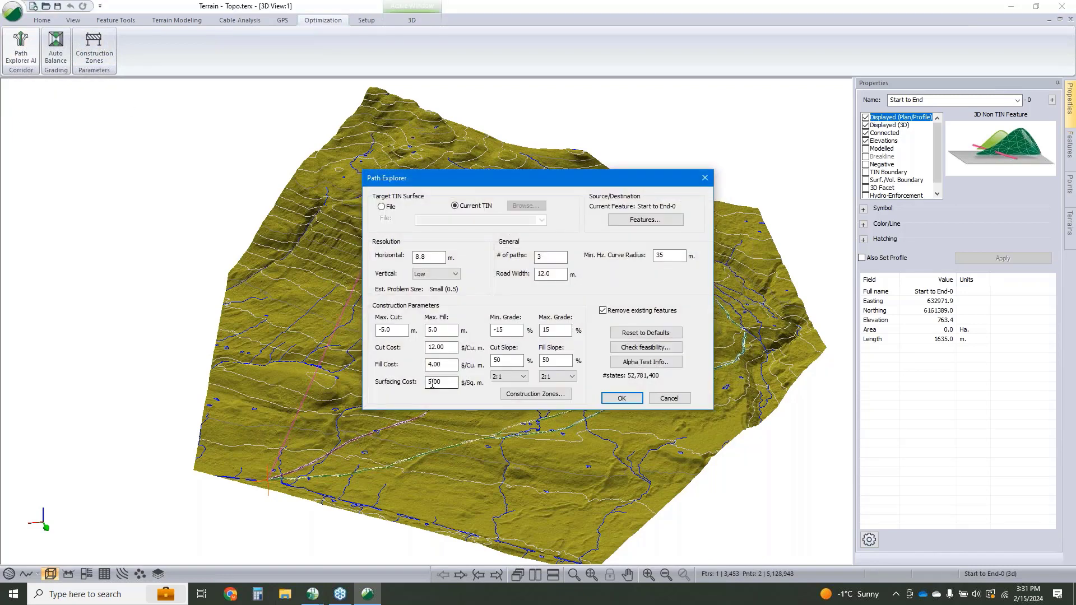
pyautogui.click(622, 398)
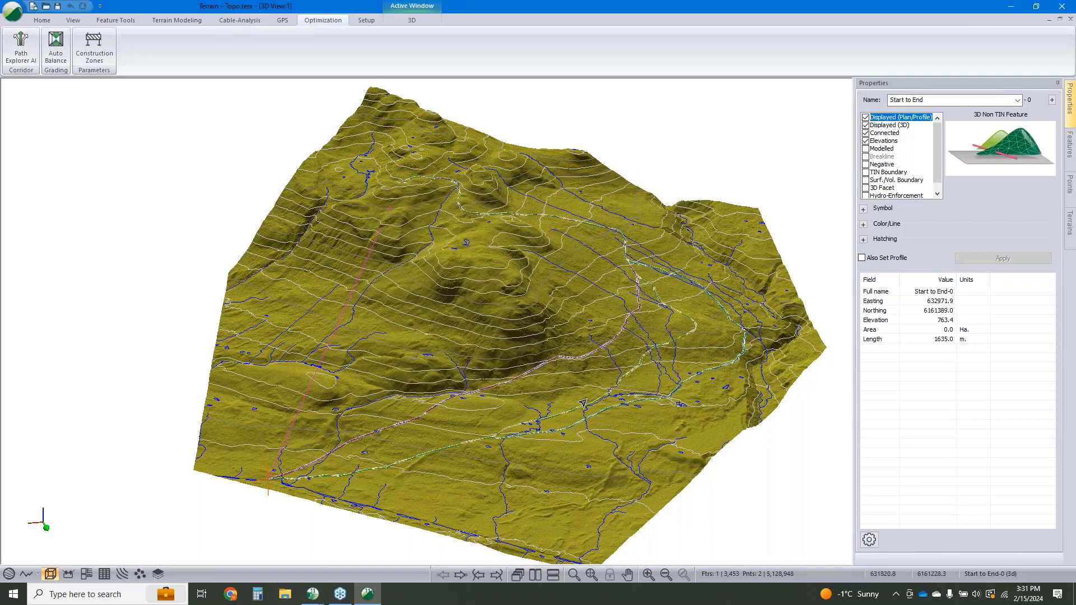
# Step: Create a new draped feature named High, with Modelled enabled and Elevations disabled, for drawing on the terrain surface
pyautogui.doubleClick(583, 403)
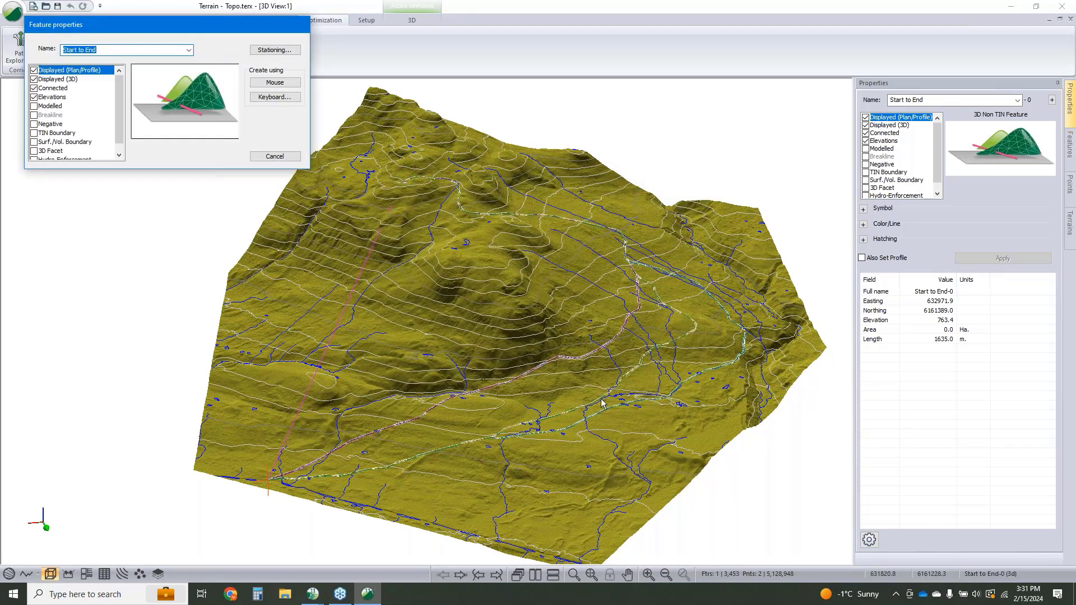
pyautogui.click(37, 121)
pyautogui.click(34, 106)
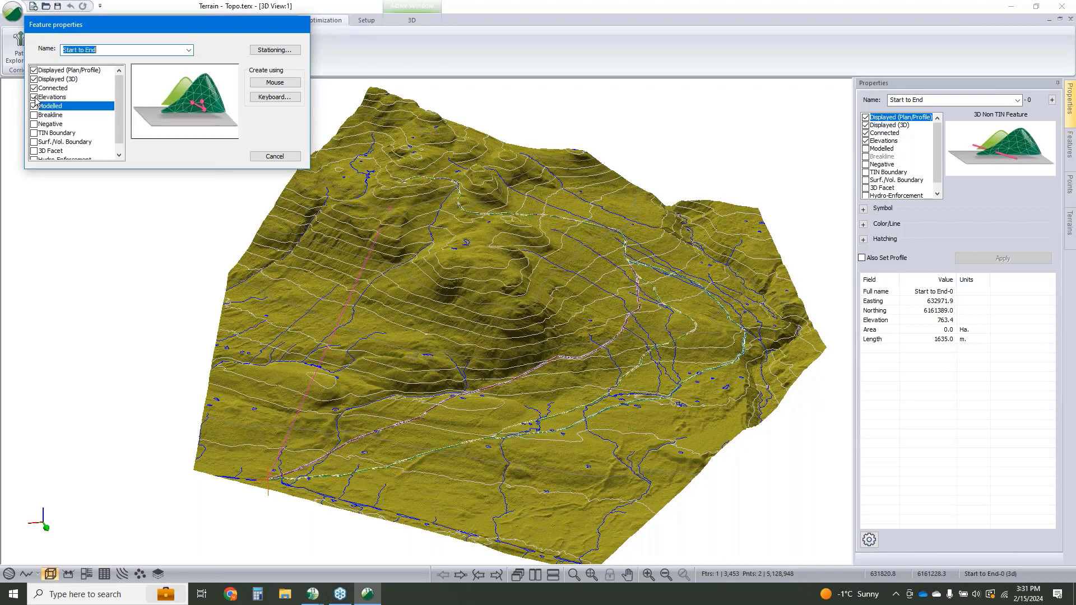
pyautogui.click(35, 97)
pyautogui.write('H')
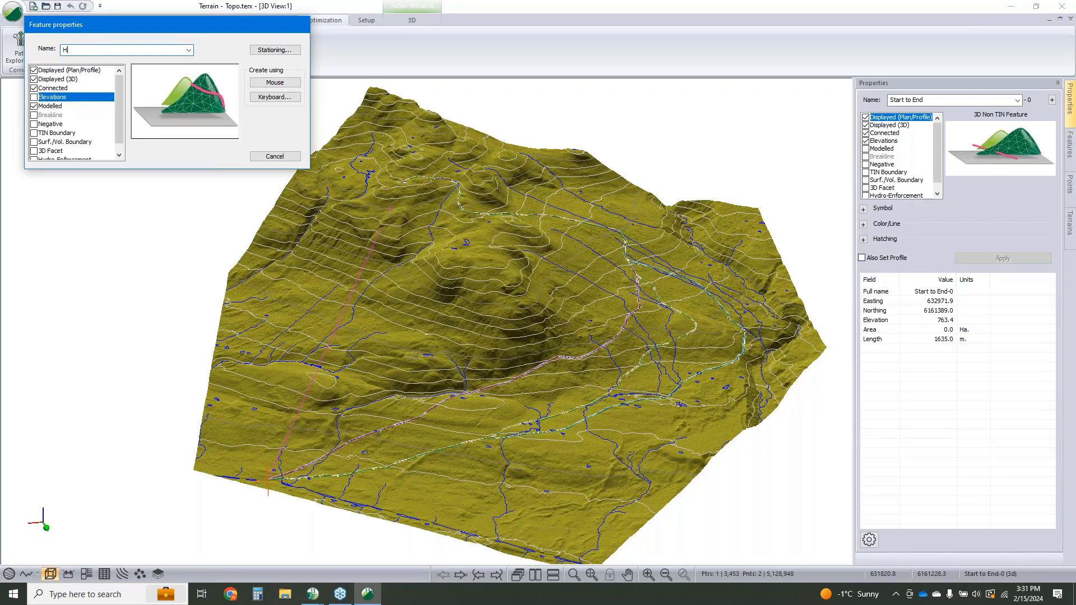
pyautogui.write('igh')
pyautogui.click(275, 83)
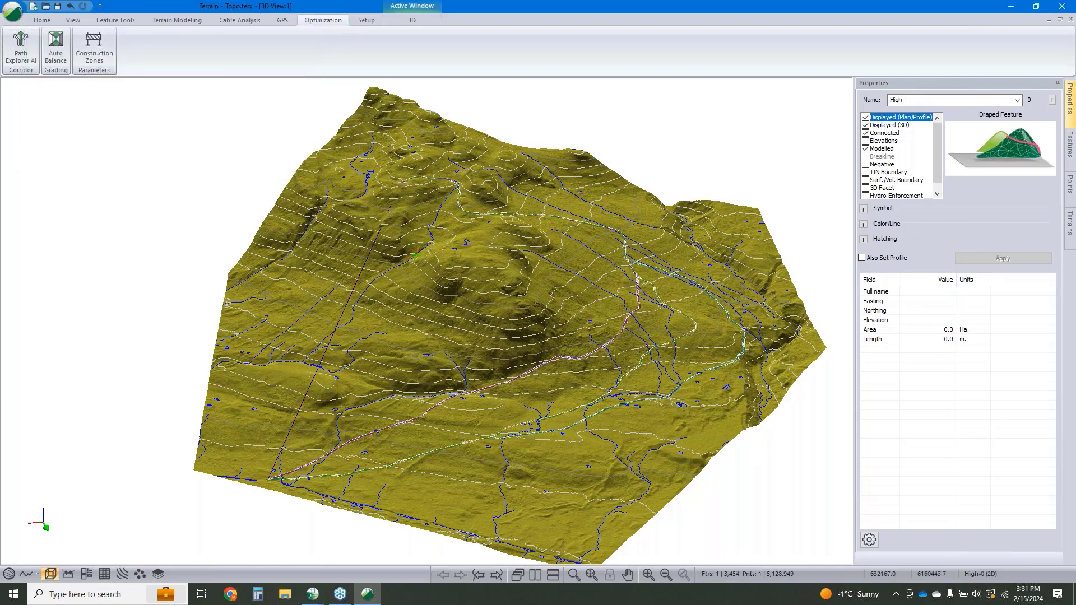
# Step: Draw the High feature as a closed polygon around the central hill, about 32.4 ha in area and 2143 m in perimeter
pyautogui.click(387, 292)
pyautogui.rightClick(386, 316)
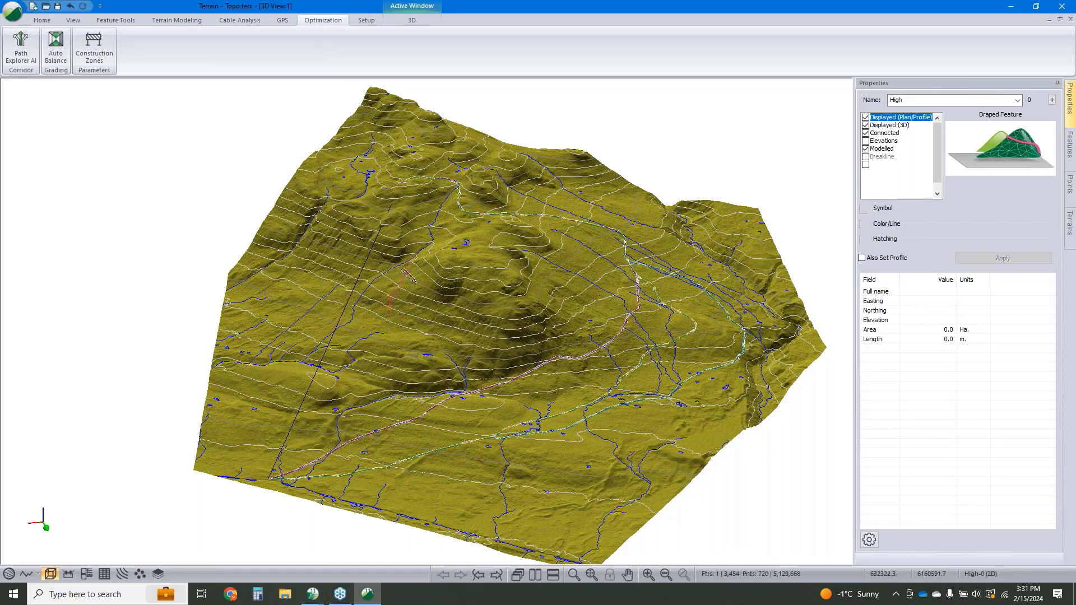
pyautogui.click(460, 359)
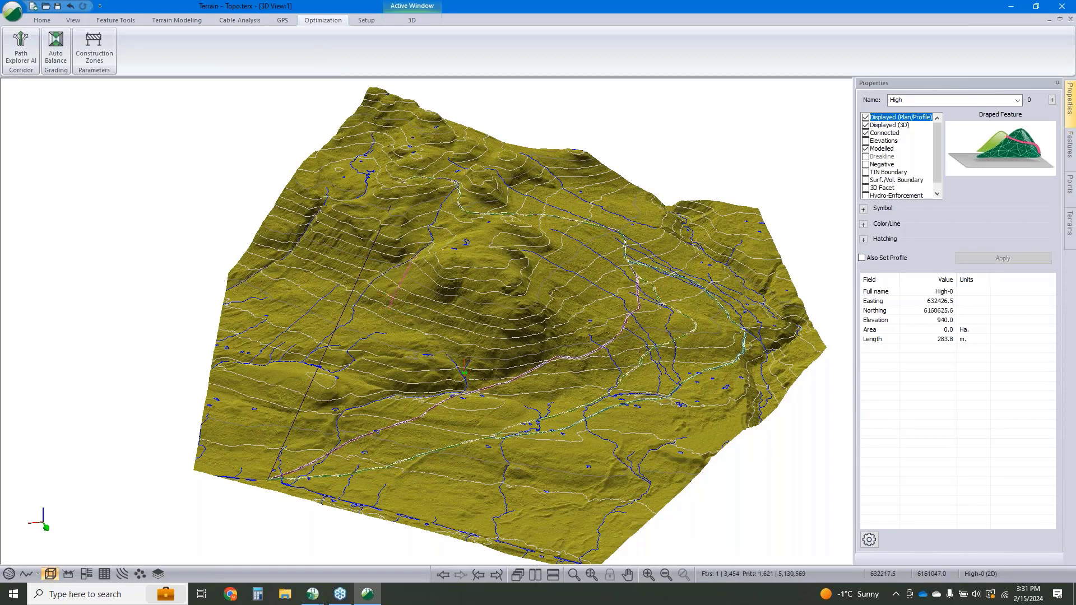
pyautogui.click(572, 343)
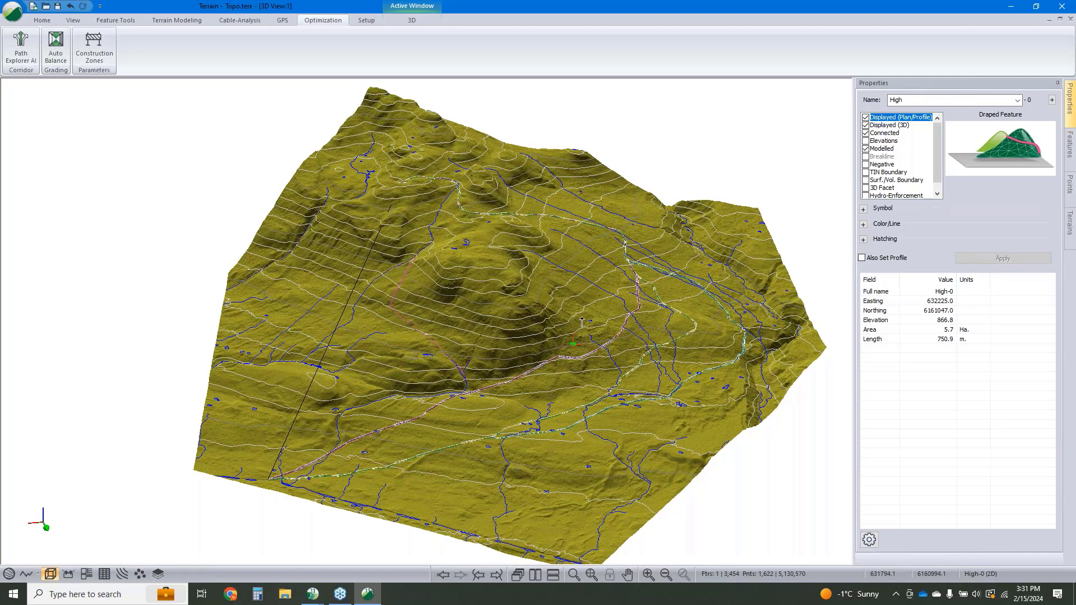
pyautogui.click(553, 272)
pyautogui.click(486, 235)
pyautogui.rightClick(496, 235)
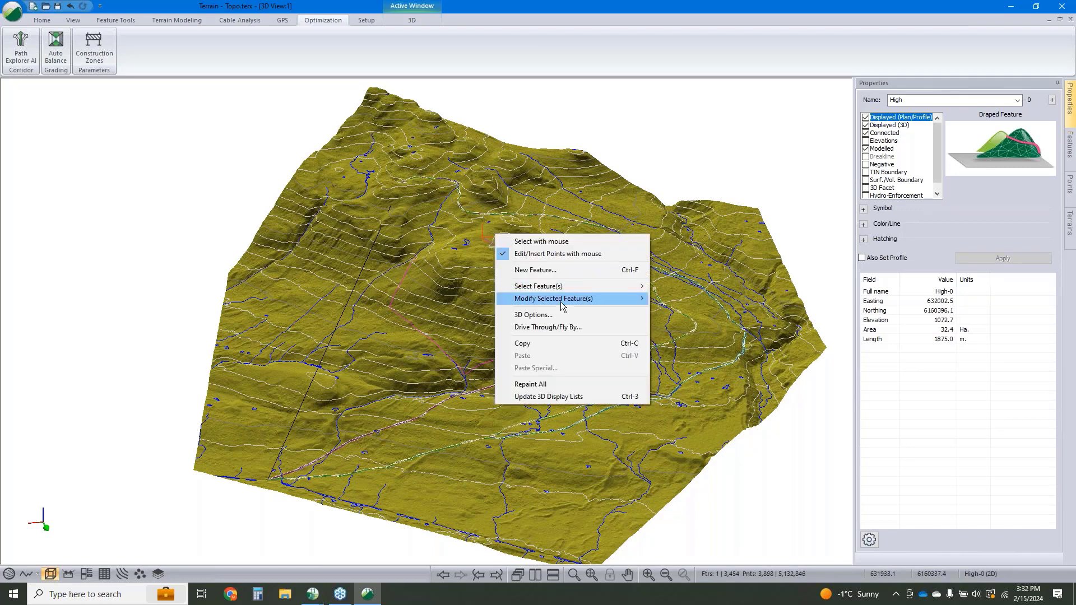
pyautogui.moveTo(561, 305)
pyautogui.click(685, 335)
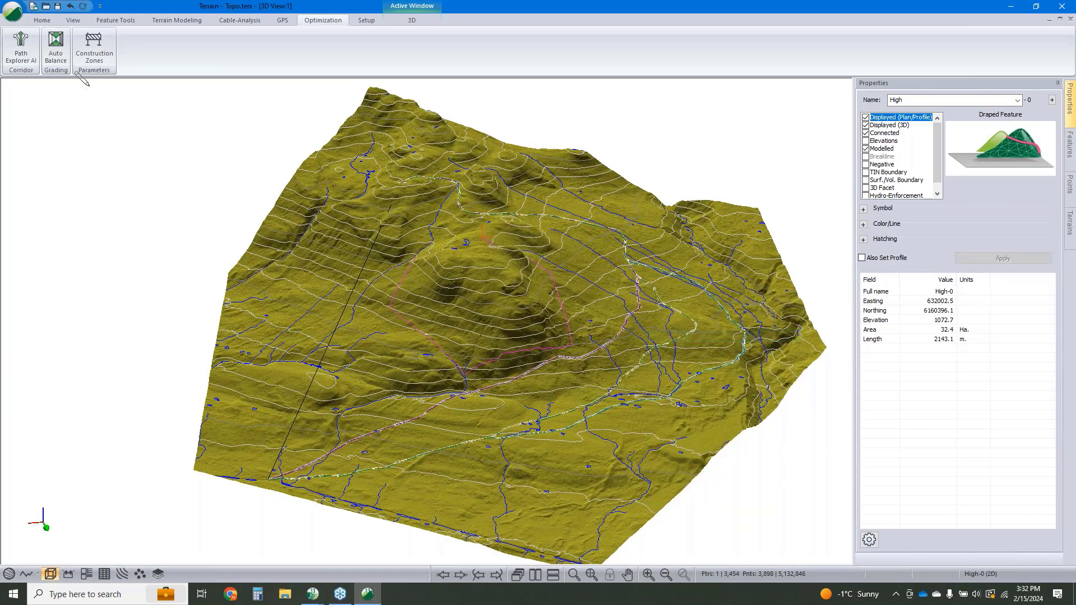
# Step: Start a new Path Explorer construction zone set of type Polygons
pyautogui.click(21, 48)
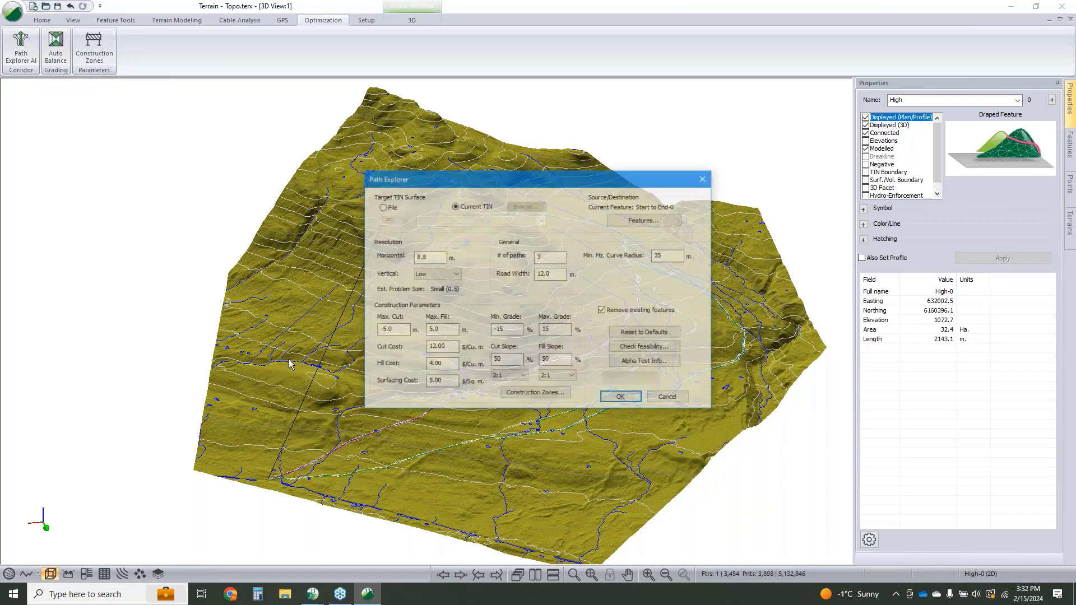
pyautogui.click(533, 392)
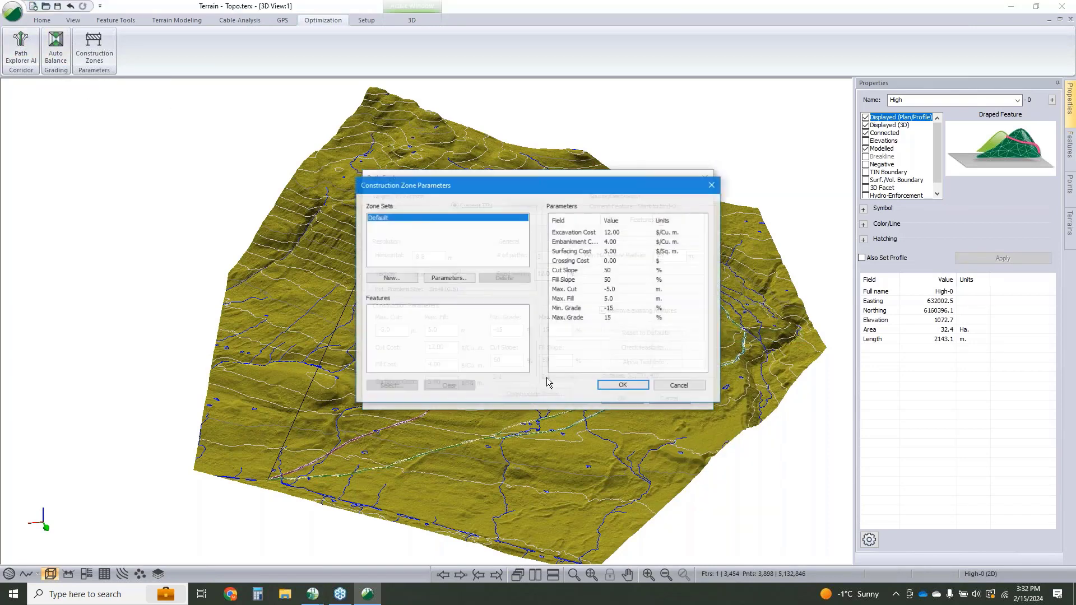
pyautogui.click(387, 280)
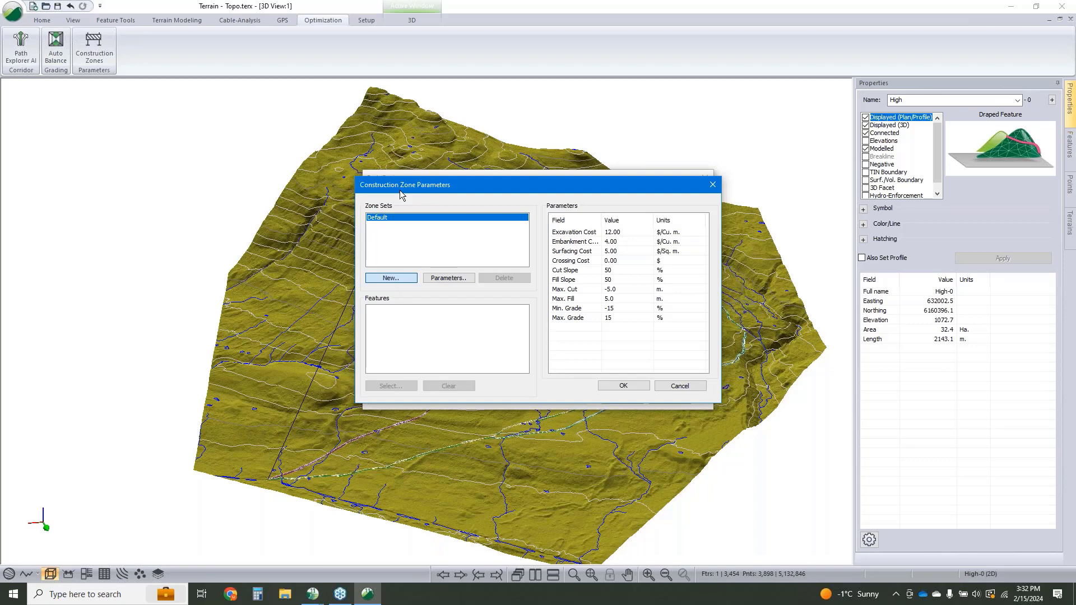
pyautogui.click(402, 278)
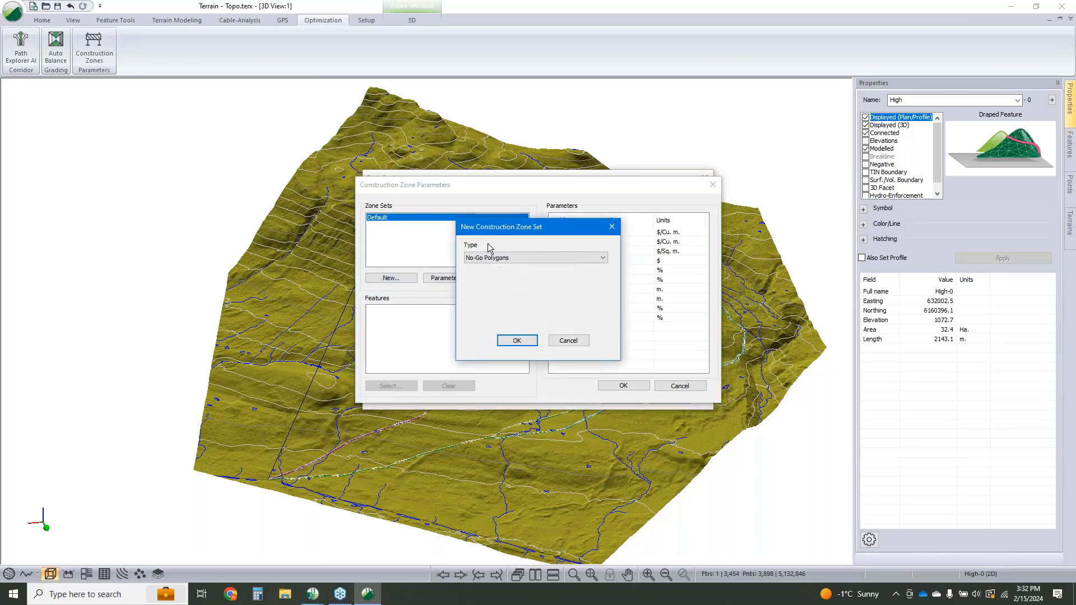
pyautogui.click(490, 258)
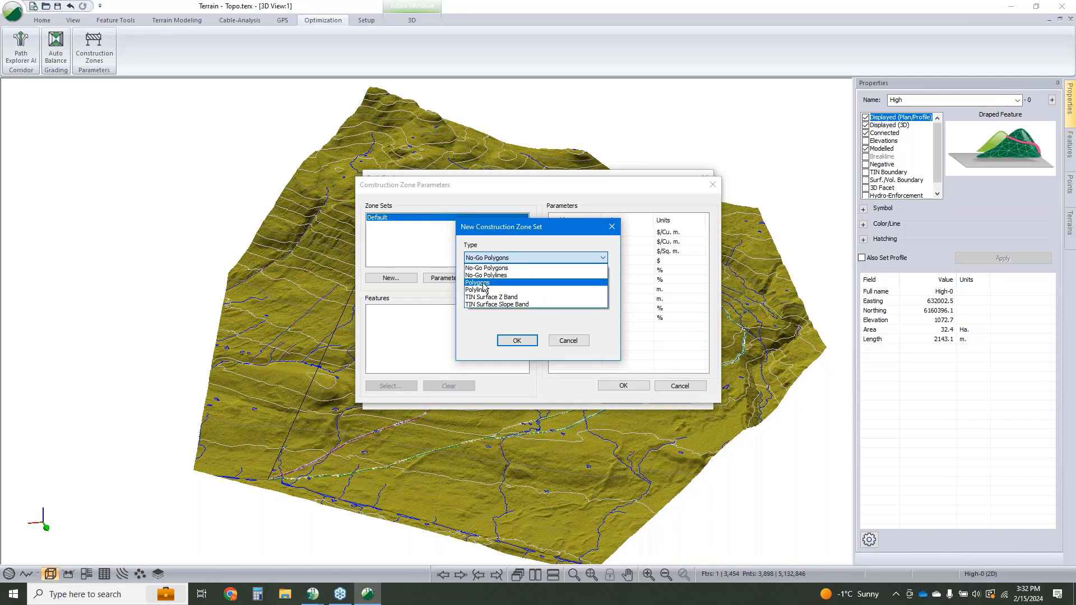
pyautogui.click(483, 282)
pyautogui.click(516, 339)
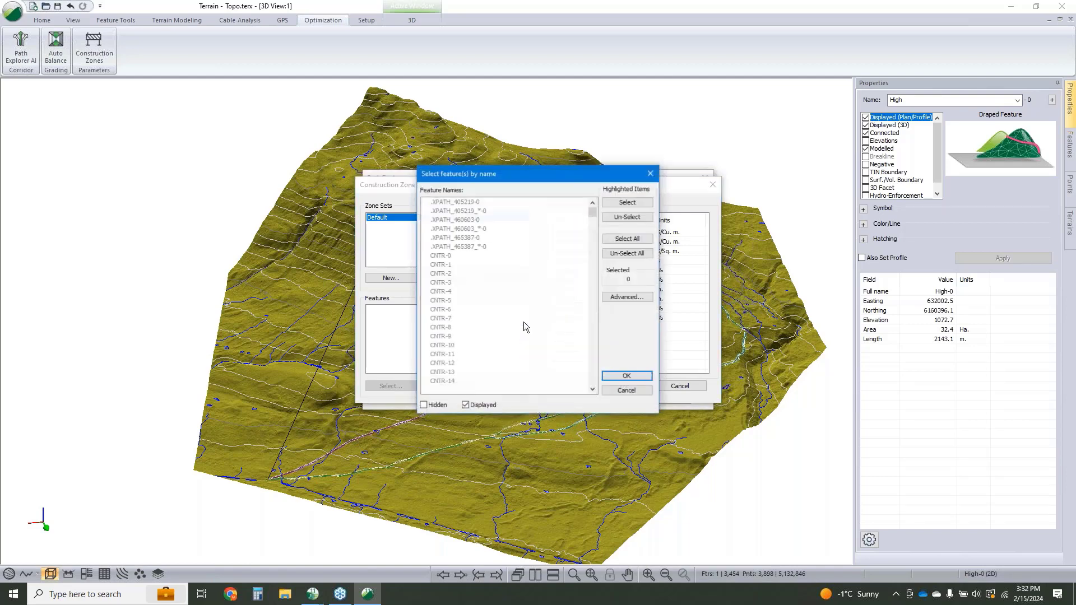
# Step: Assign the High-0 feature to the new polygon construction zone set
pyautogui.moveTo(592, 213); pyautogui.dragTo(610, 351)
pyautogui.click(553, 346)
pyautogui.press('Home')
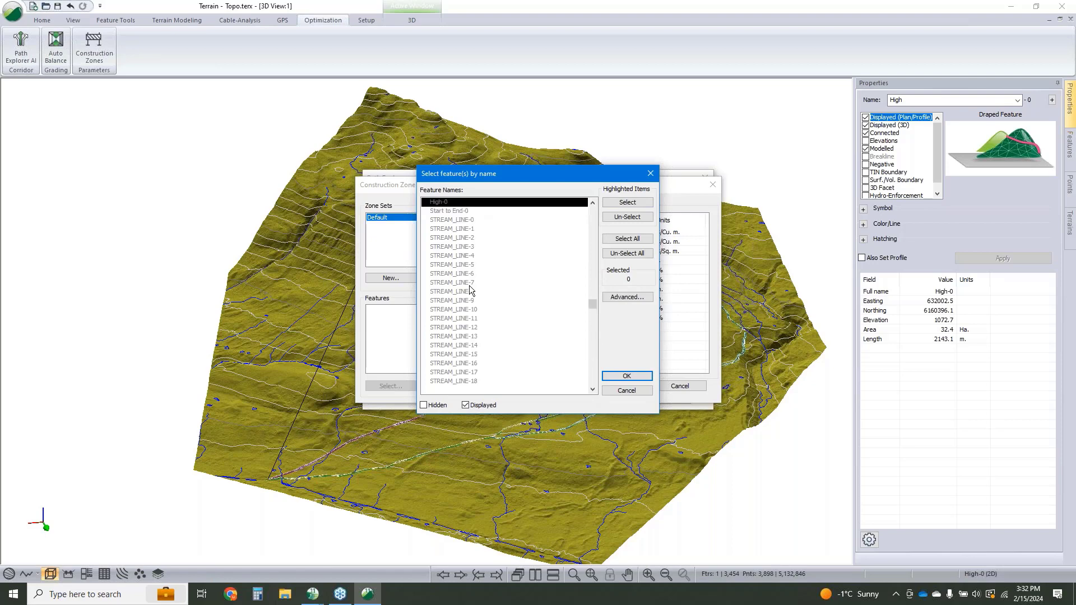
pyautogui.click(447, 203)
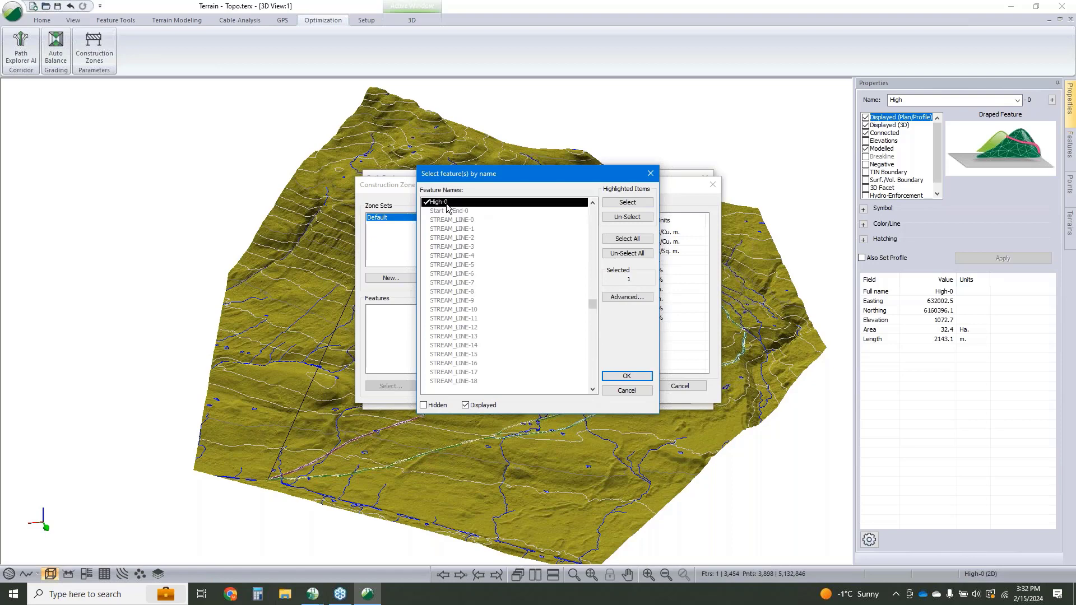
pyautogui.click(627, 376)
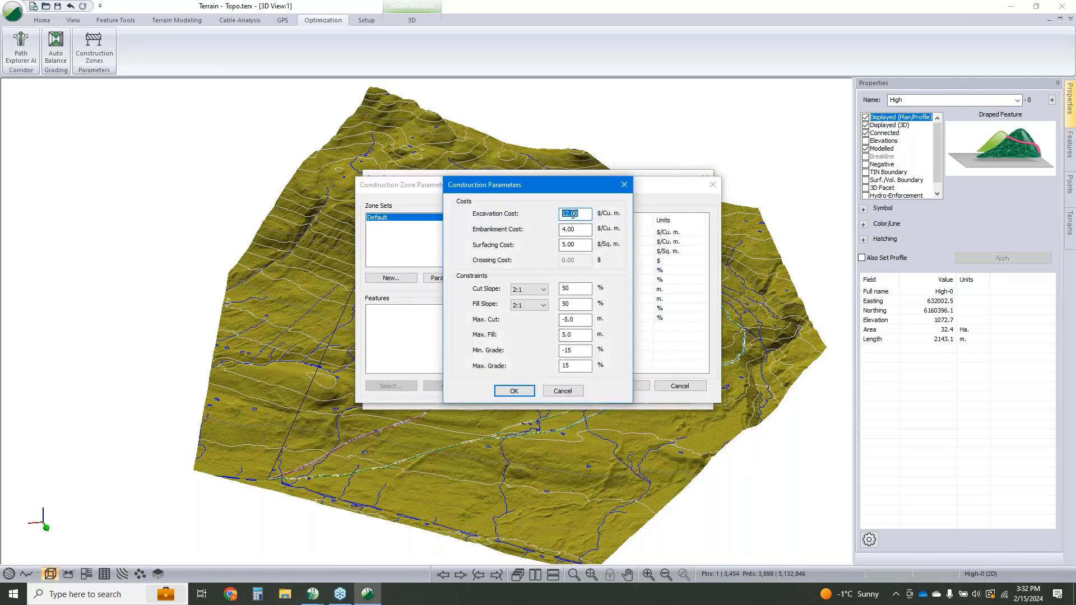
# Step: Try an excavation cost of 50 $/Cu. m. for the High zone, and discard the construction zone and Path Explorer settings
pyautogui.moveTo(571, 215); pyautogui.dragTo(537, 216)
pyautogui.write('50')
pyautogui.click(566, 391)
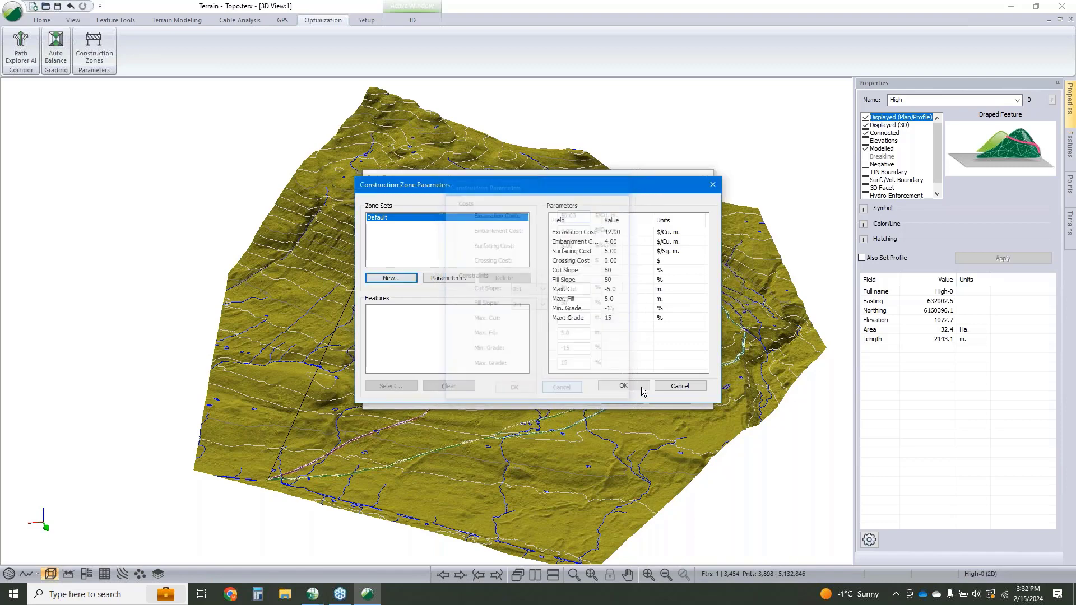
pyautogui.click(679, 387)
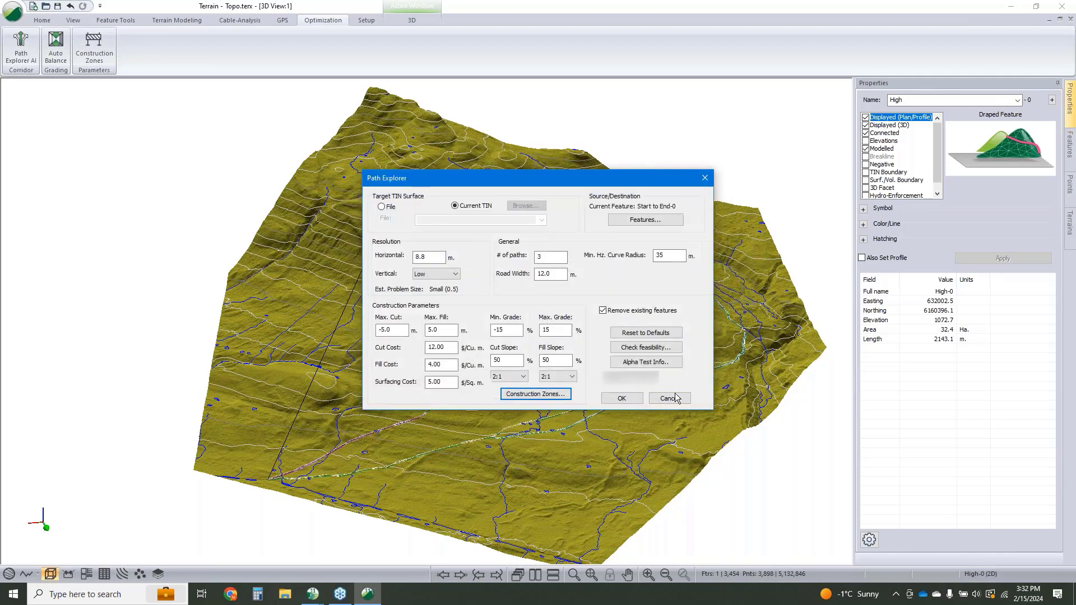
pyautogui.click(672, 401)
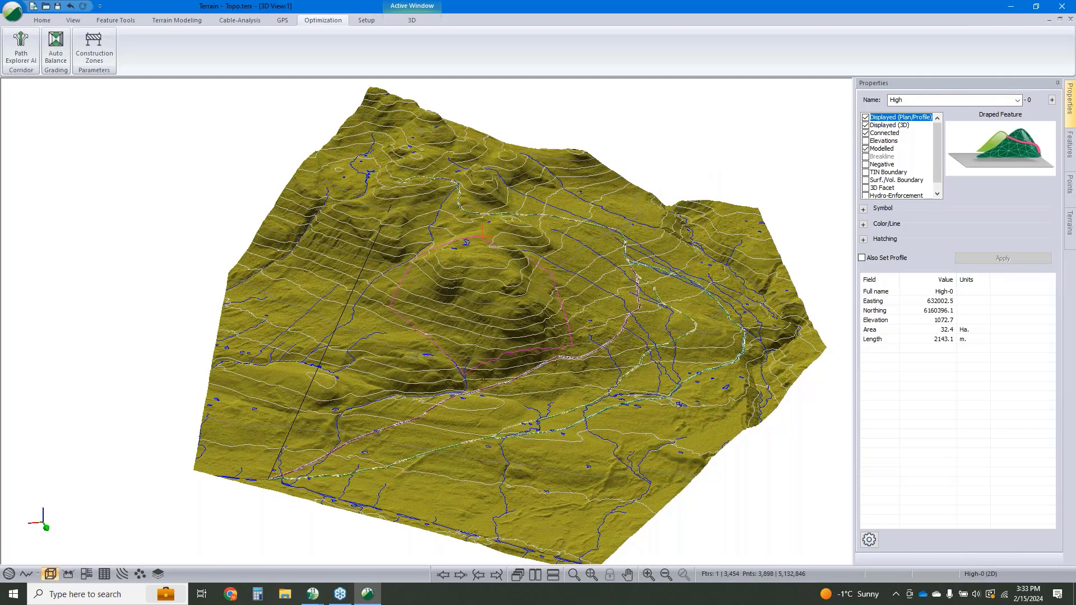
# Step: Switch to the Location program and preview its open Webinar - Start design
pyautogui.moveTo(378, 599)
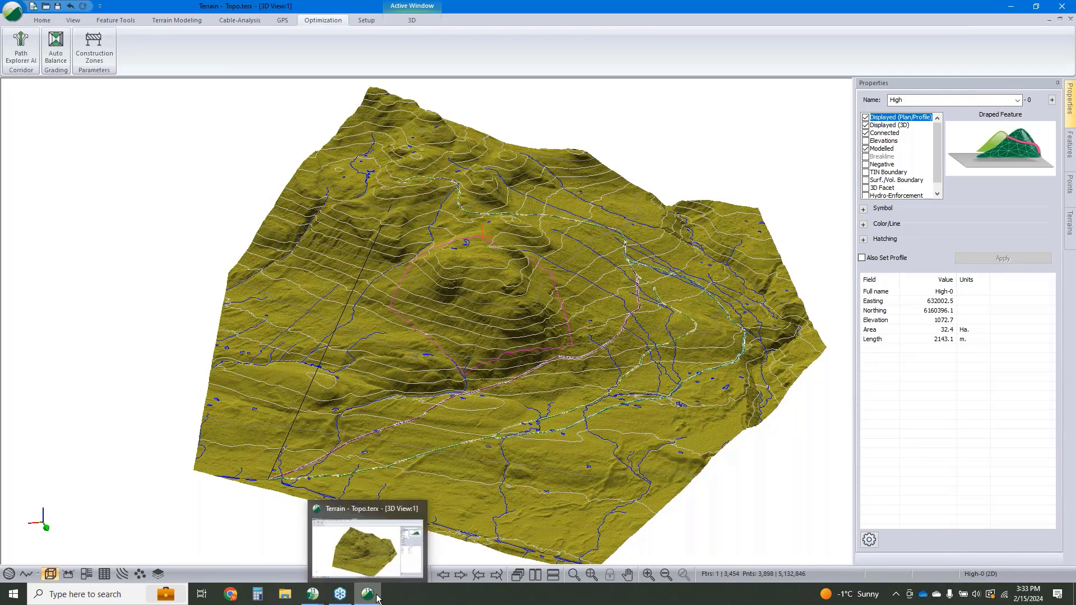
pyautogui.click(315, 596)
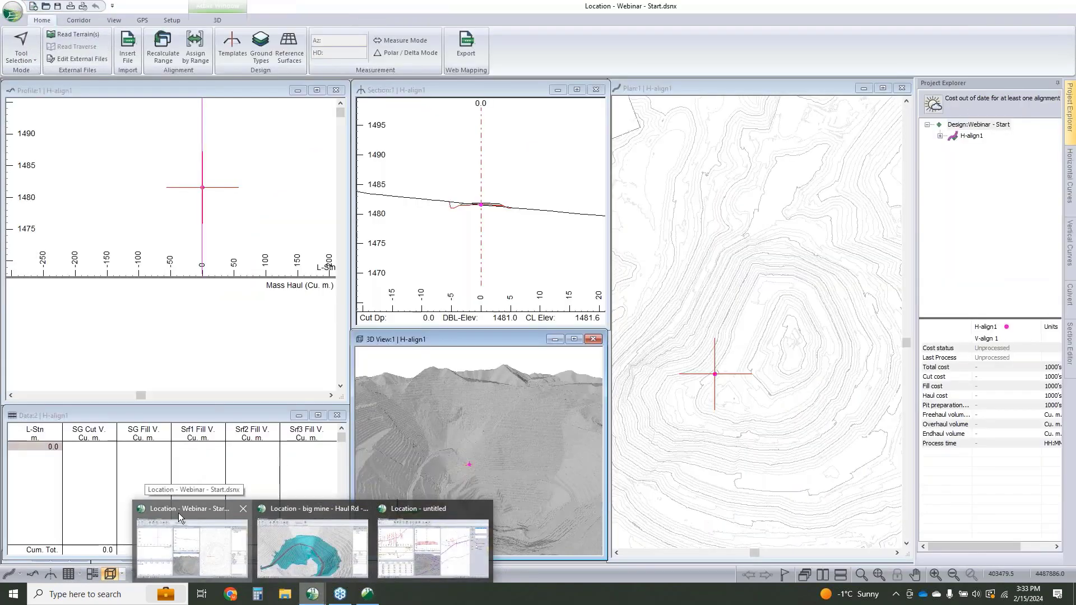
# Step: Switch to the Webinar - Start project and enlarge its 3D view to fill the workspace
pyautogui.click(178, 513)
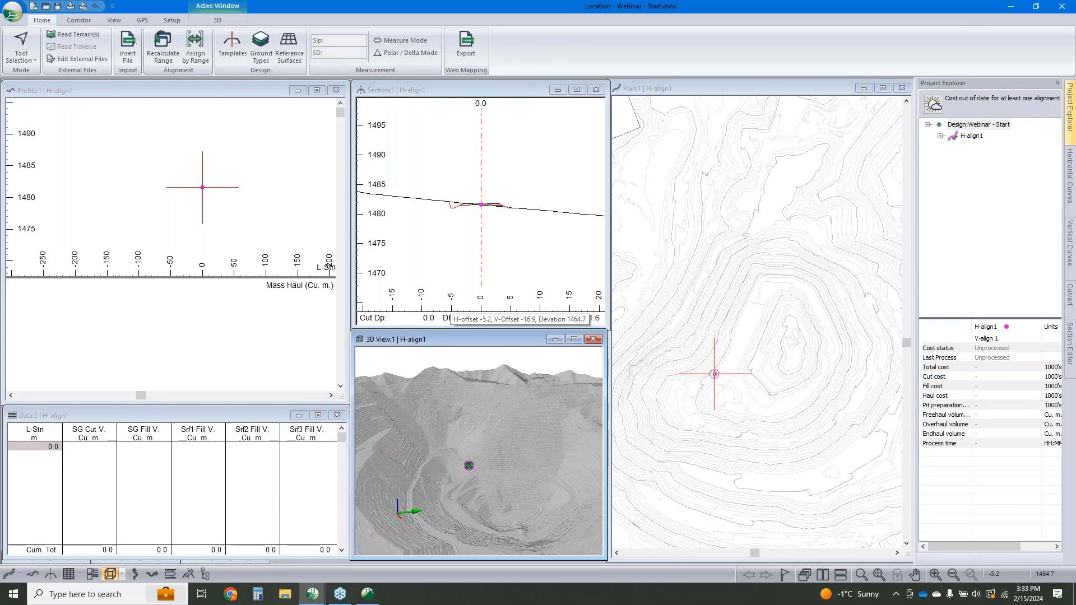
pyautogui.click(573, 340)
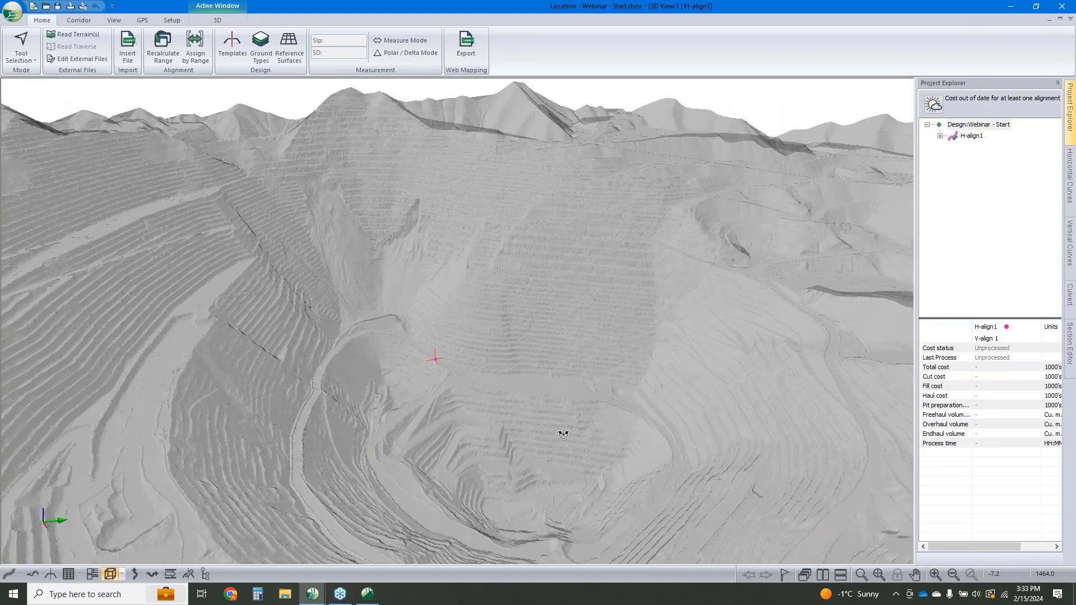
pyautogui.scroll(5, 564, 434)
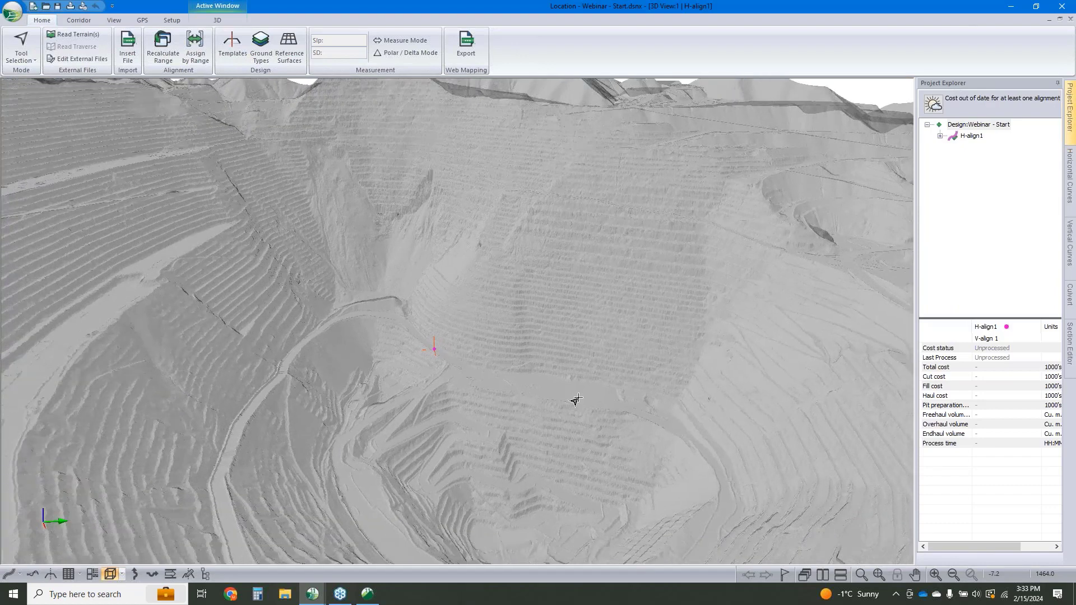
pyautogui.scroll(1, 577, 400)
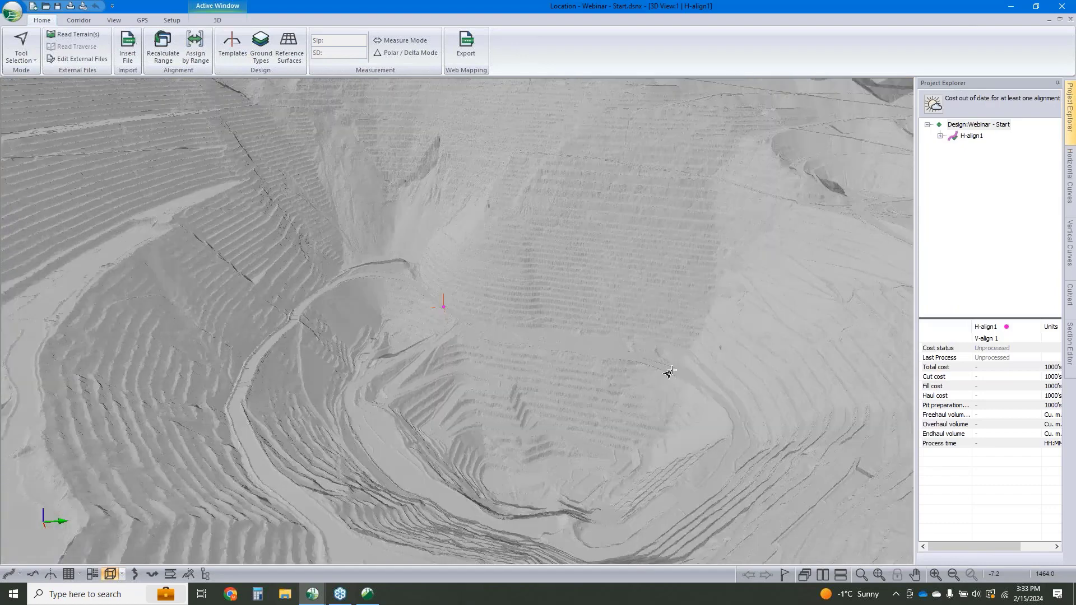
# Step: Examine the mine pit terrain and the existing road around the H-align1 start point in the 3D view
pyautogui.moveTo(728, 416)
pyautogui.moveTo(461, 328)
pyautogui.moveTo(581, 423); pyautogui.dragTo(533, 305, button='middle')
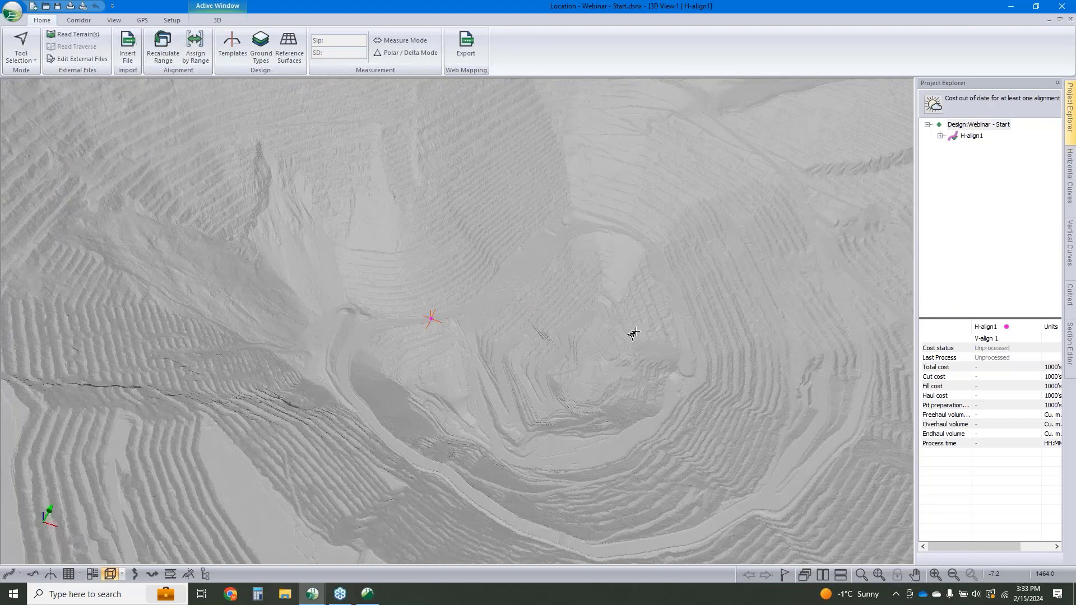
pyautogui.scroll(3, 566, 383)
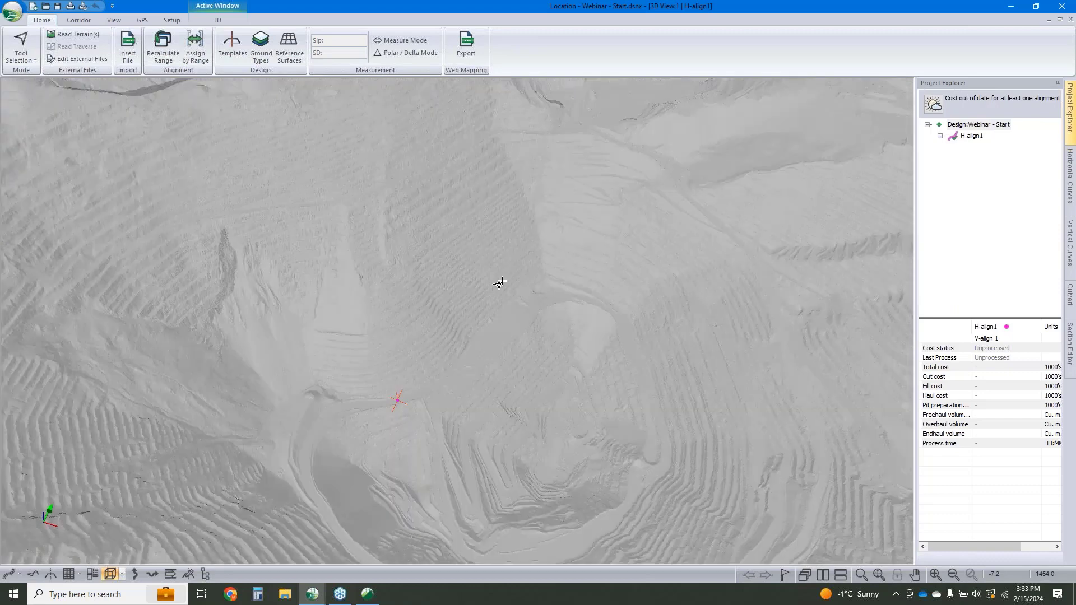
pyautogui.moveTo(476, 329)
pyautogui.moveTo(407, 405)
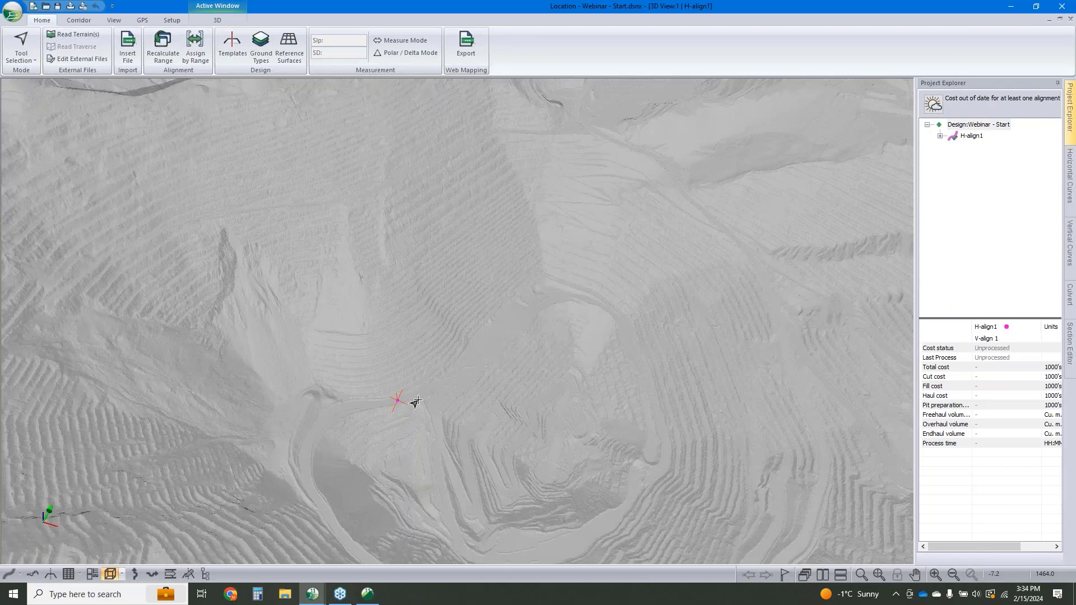
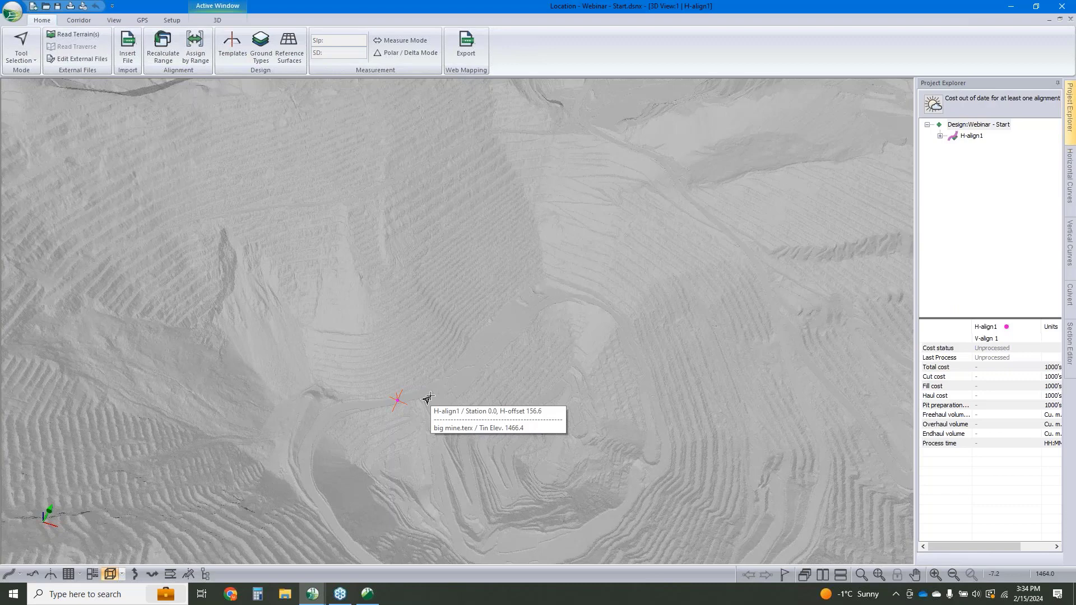
# Step: Open the template editor and preview the HAUL template's Urban I components and the DF and UB1 templates
pyautogui.click(234, 49)
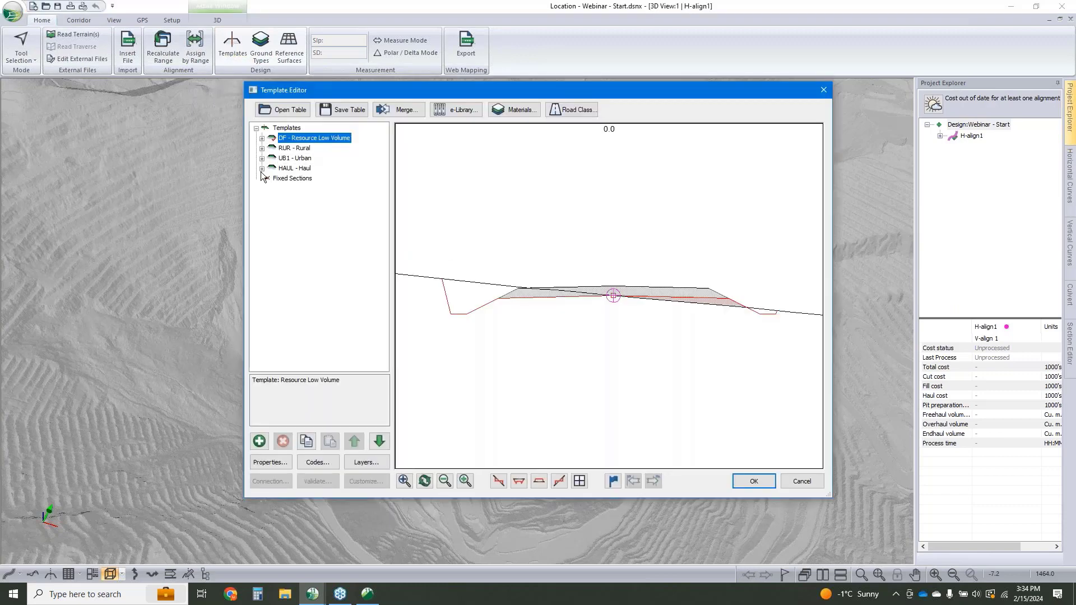
pyautogui.click(262, 168)
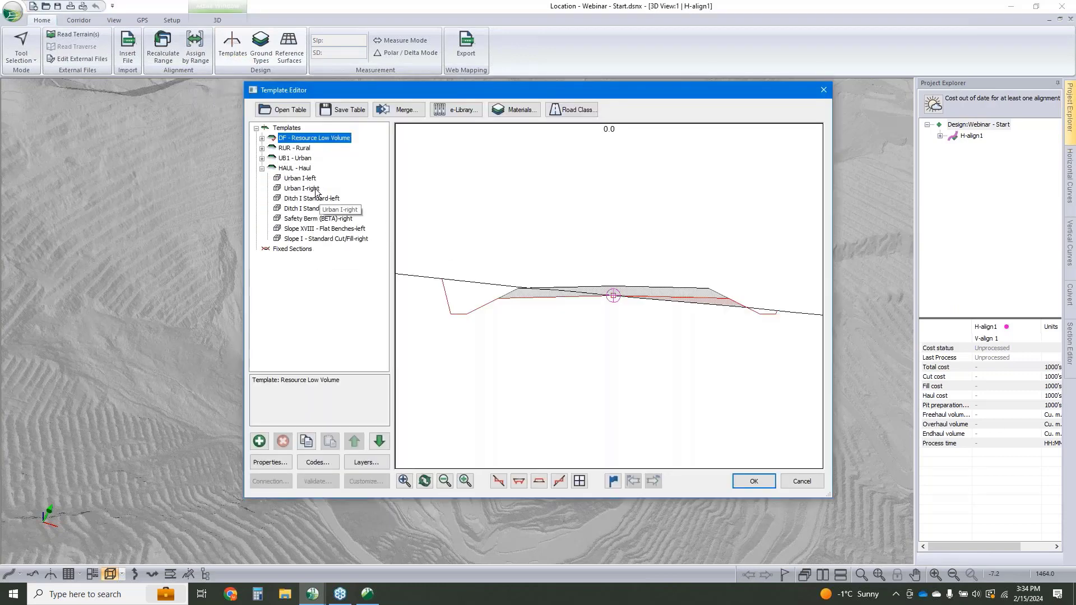
pyautogui.click(314, 189)
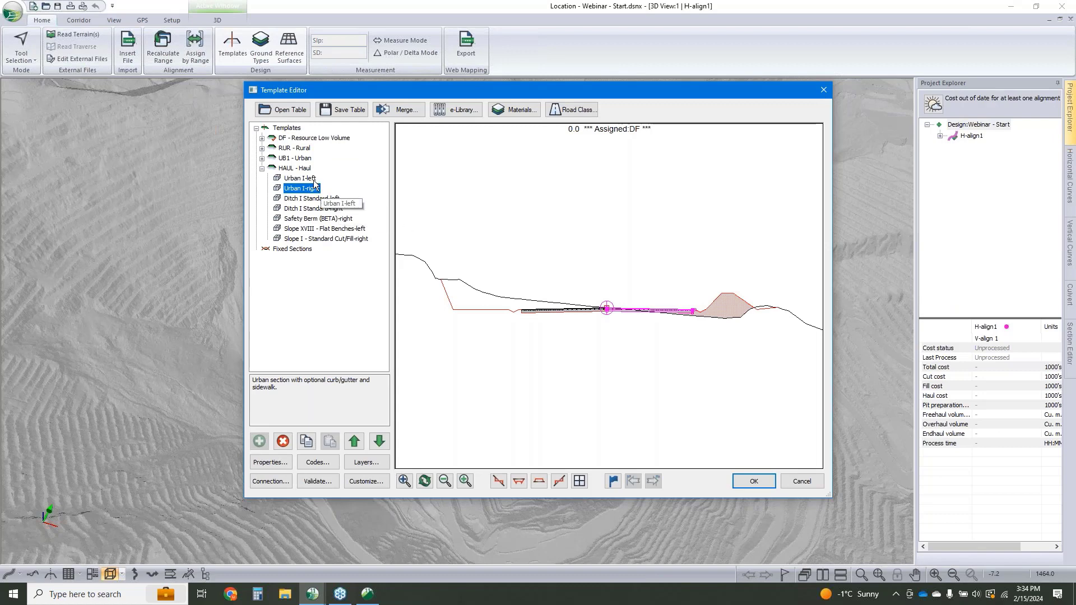
pyautogui.click(313, 180)
pyautogui.click(300, 141)
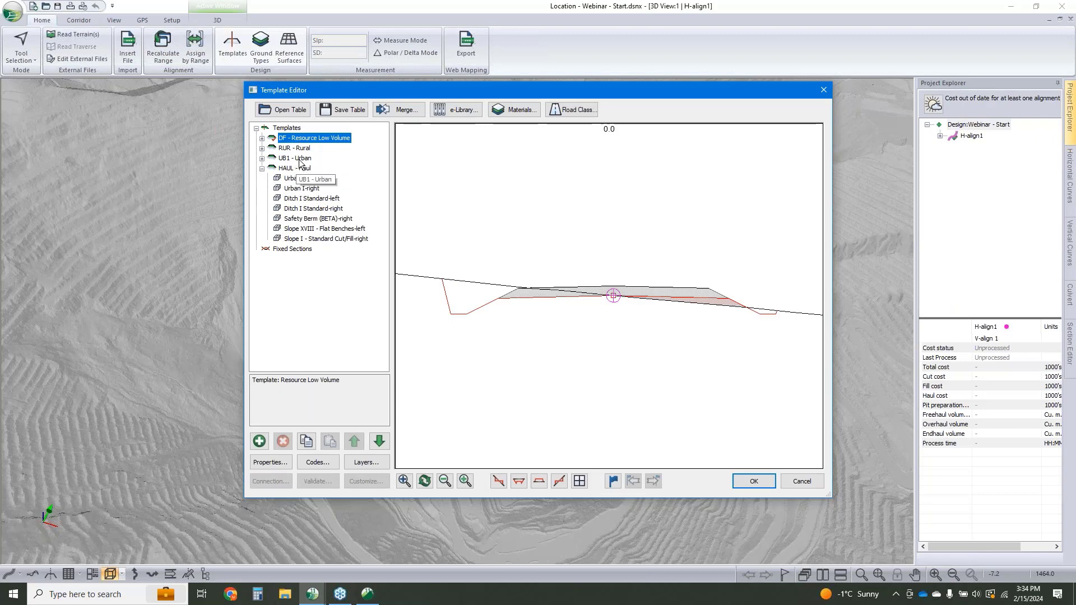
pyautogui.click(301, 160)
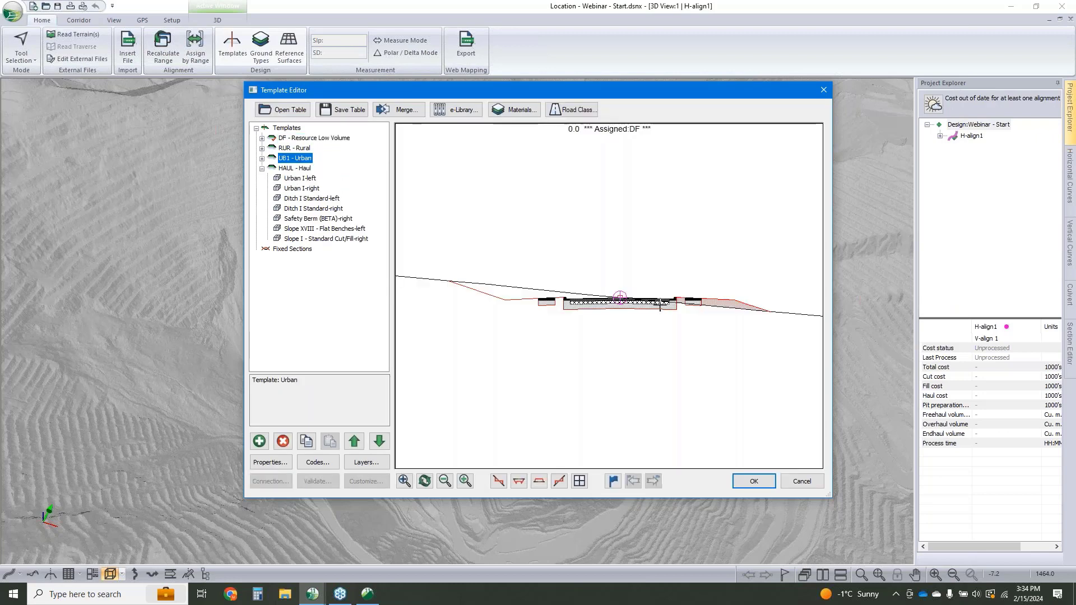
# Step: Inspect the AcpWidth parameter of the HAUL template's Urban I-left component and close its properties without changes
pyautogui.click(289, 179)
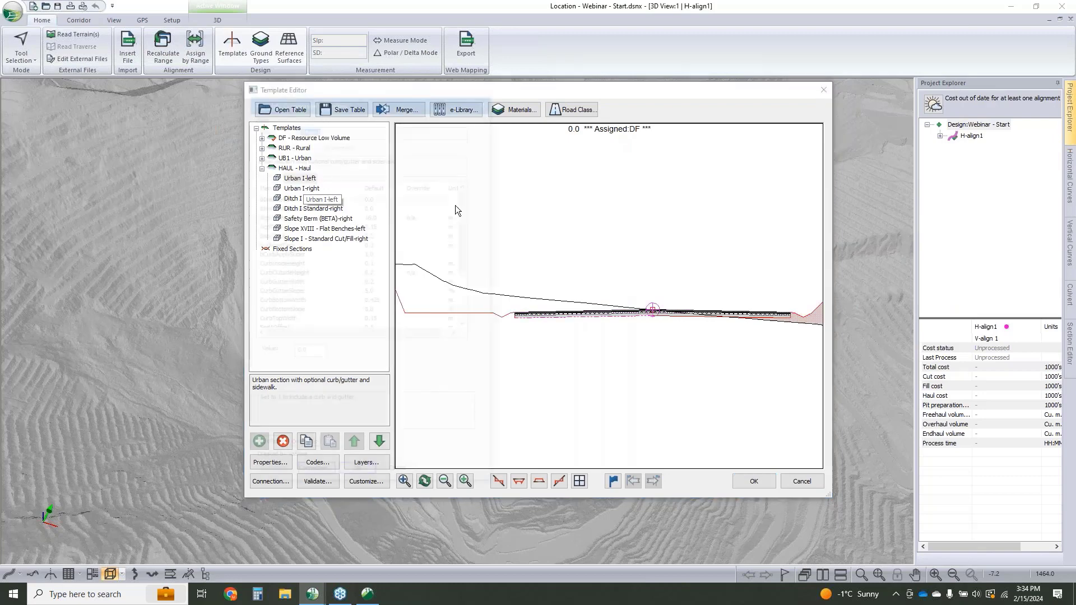
pyautogui.doubleClick(302, 185)
pyautogui.click(375, 216)
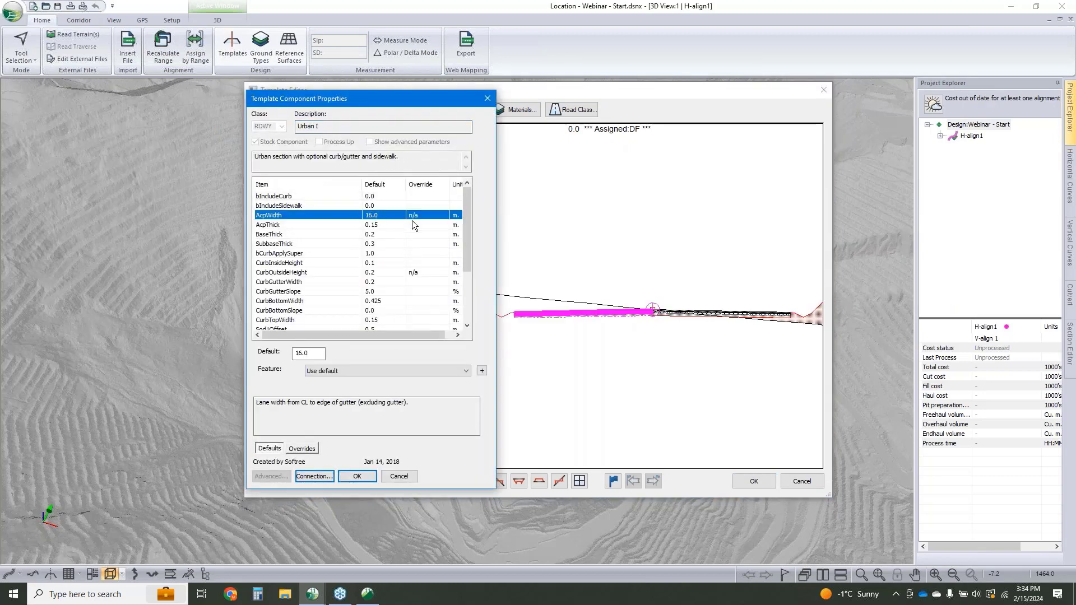
pyautogui.click(399, 476)
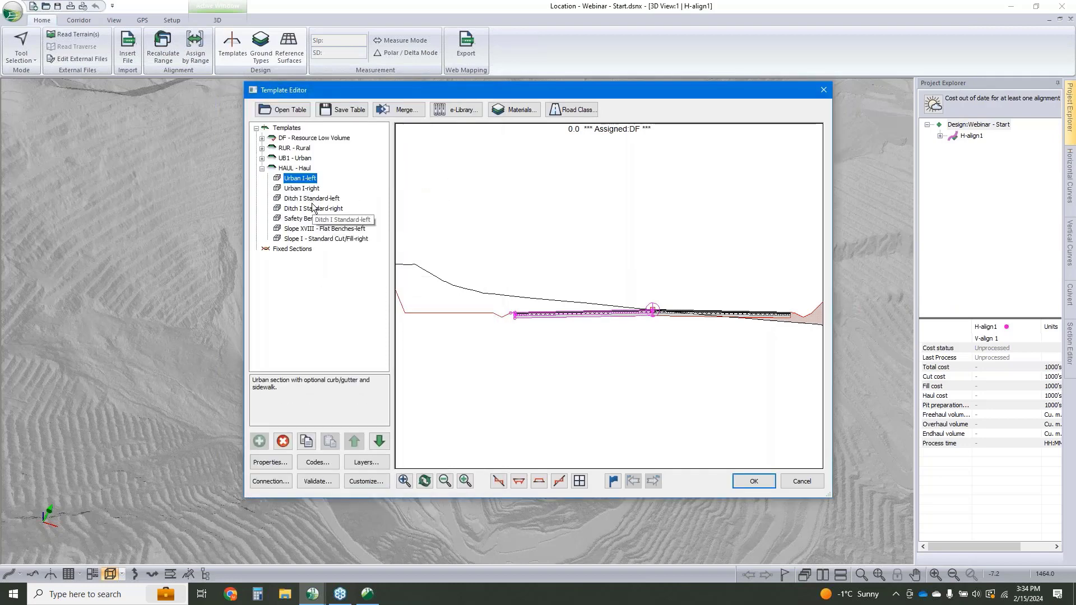
# Step: Examine the HAUL template's Safety Berm (BETA)-right and Slope XVIII - Flat Benches-left components in the section preview, and close the editor without saving
pyautogui.scroll(-2, 540, 288)
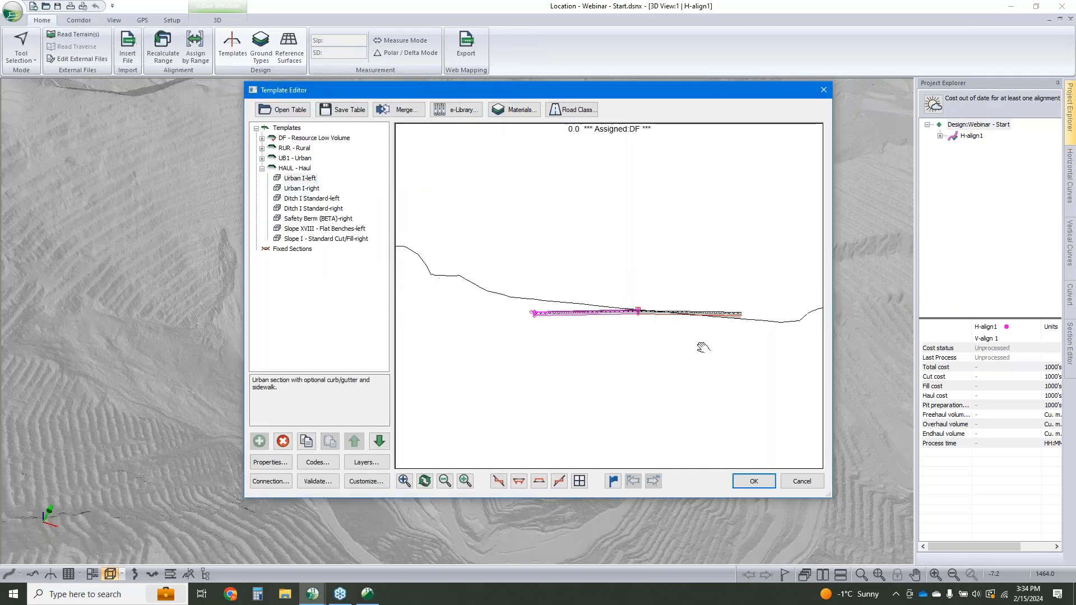
pyautogui.moveTo(703, 347); pyautogui.dragTo(690, 346, button='middle')
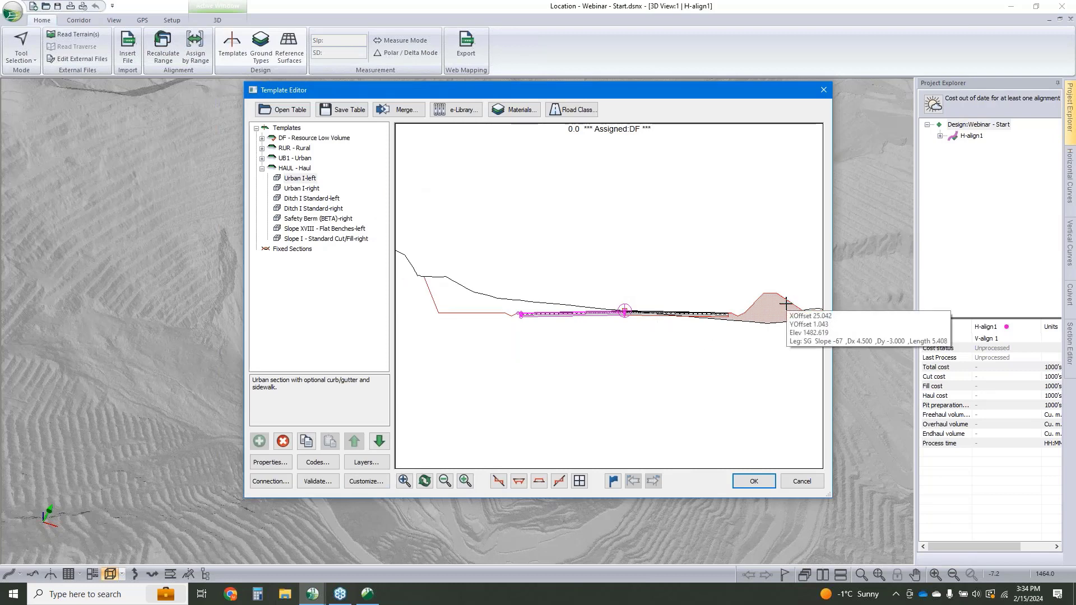
pyautogui.click(329, 220)
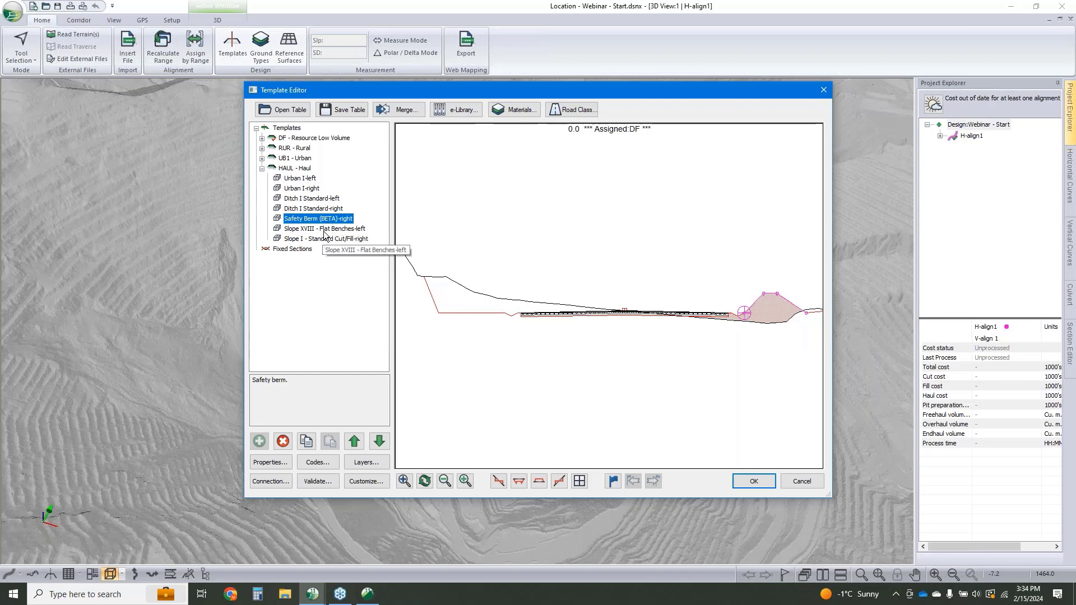
pyautogui.click(325, 235)
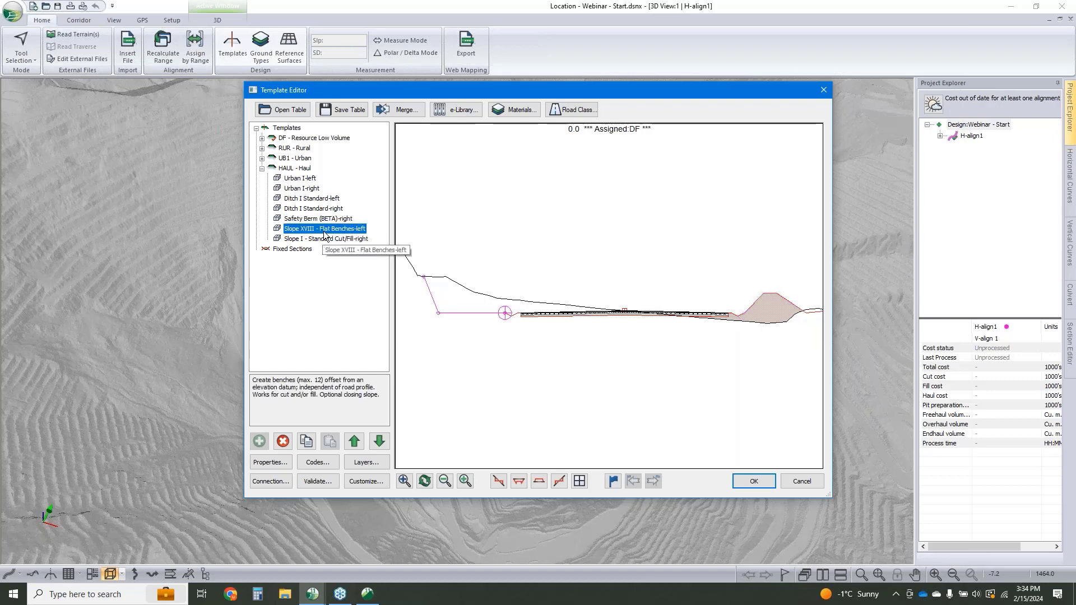
pyautogui.scroll(-2, 662, 333)
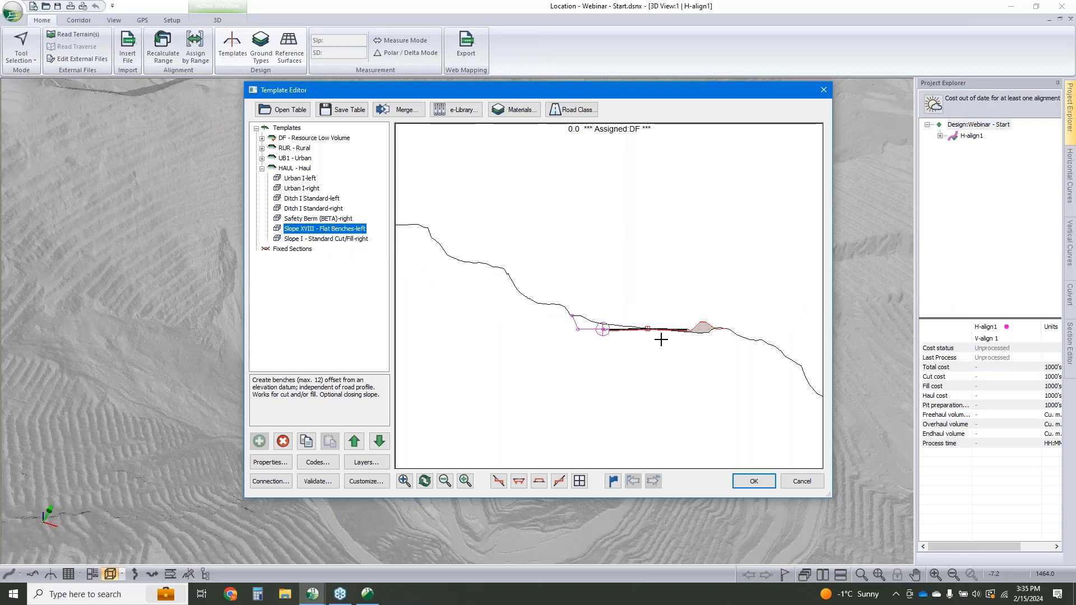
pyautogui.click(802, 481)
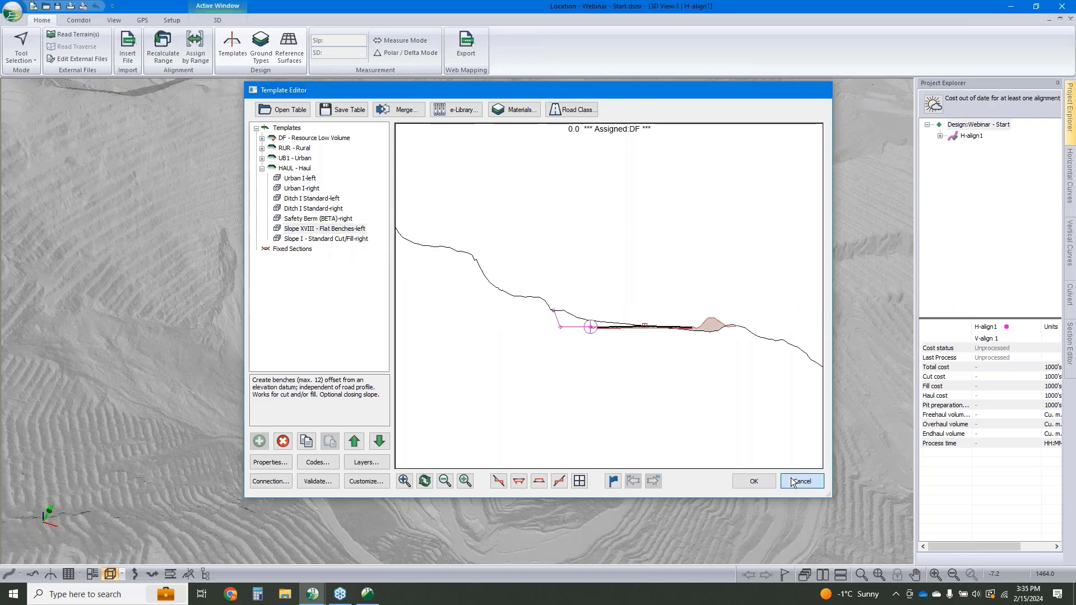
# Step: Draw the first H-align1 segment from the start point along the existing road below the benches, about 178 m long
pyautogui.rightClick(447, 367)
pyautogui.click(489, 386)
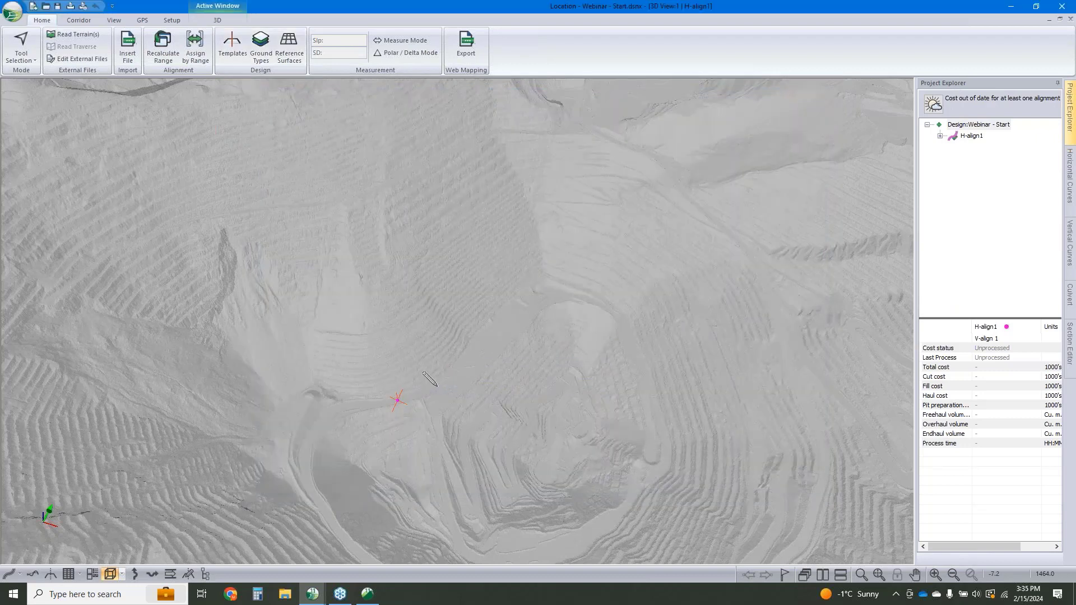
pyautogui.scroll(4, 437, 385)
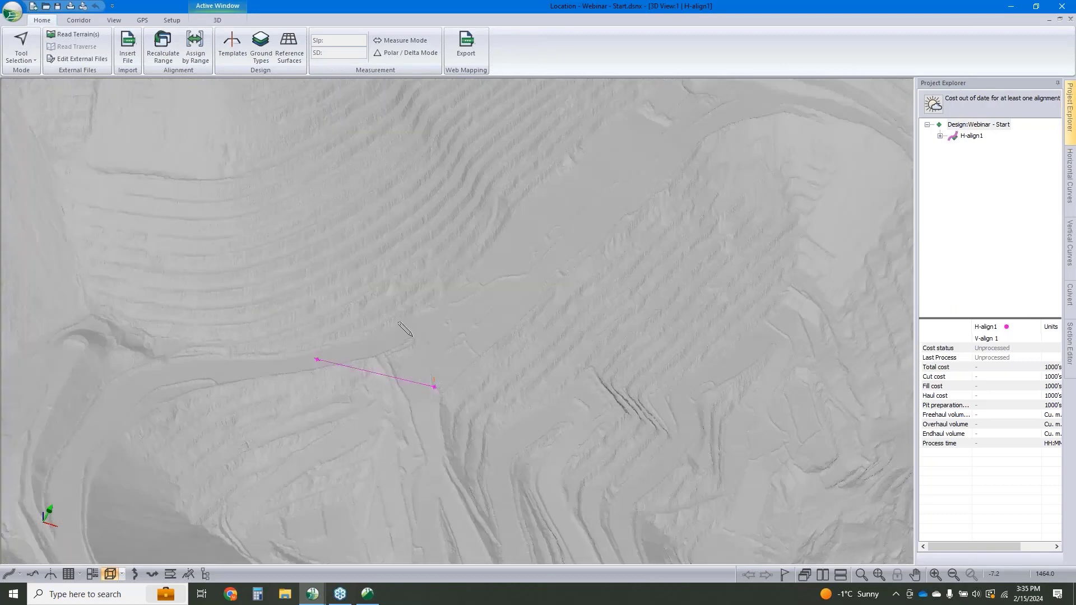
pyautogui.moveTo(413, 331); pyautogui.dragTo(414, 332)
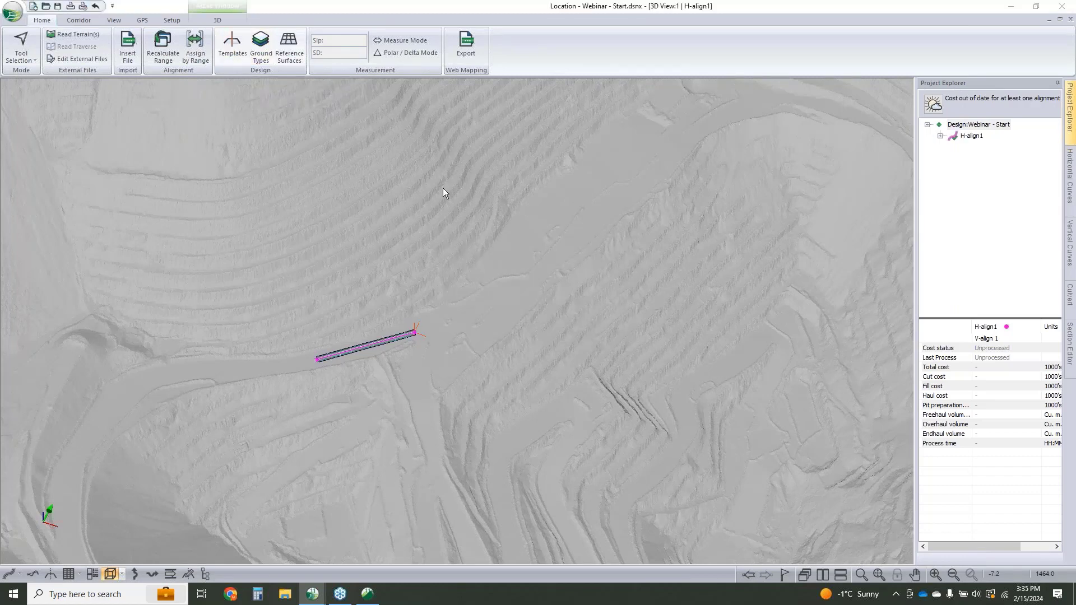
# Step: Preview the HAUL template at the segment's end and shift the section into and out of the slope to examine its benches
pyautogui.click(232, 45)
pyautogui.click(295, 168)
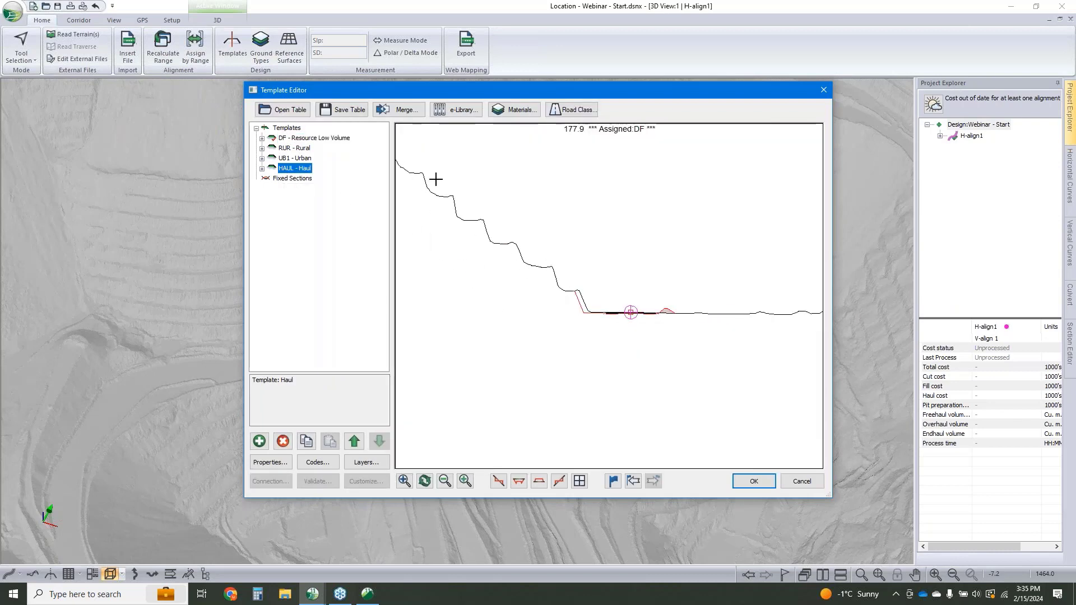
pyautogui.moveTo(436, 180)
pyautogui.moveTo(745, 315)
pyautogui.moveTo(650, 320); pyautogui.dragTo(601, 320)
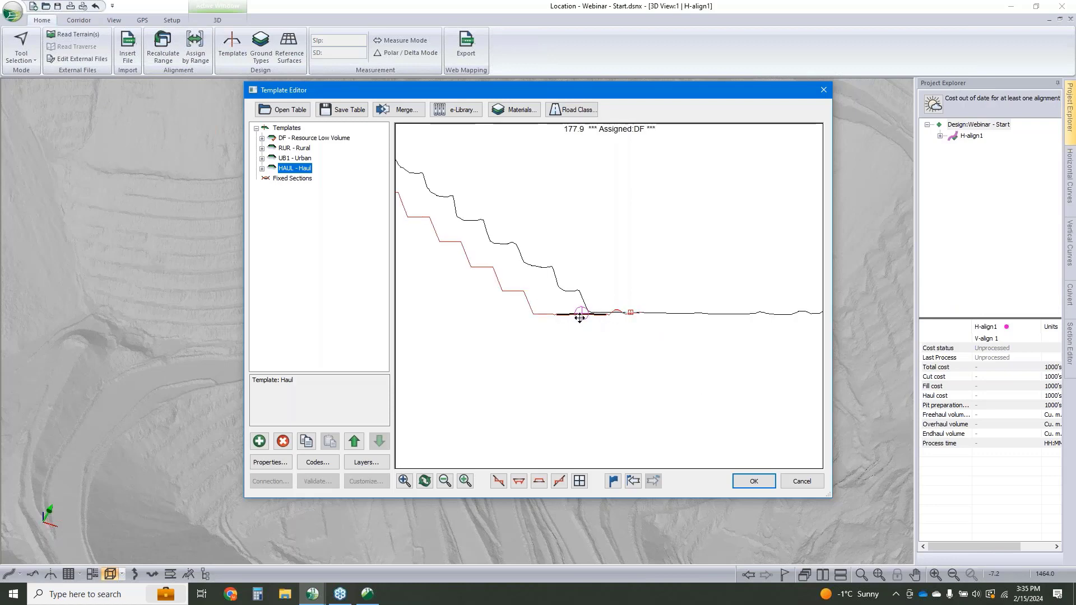
pyautogui.moveTo(580, 318); pyautogui.dragTo(640, 318)
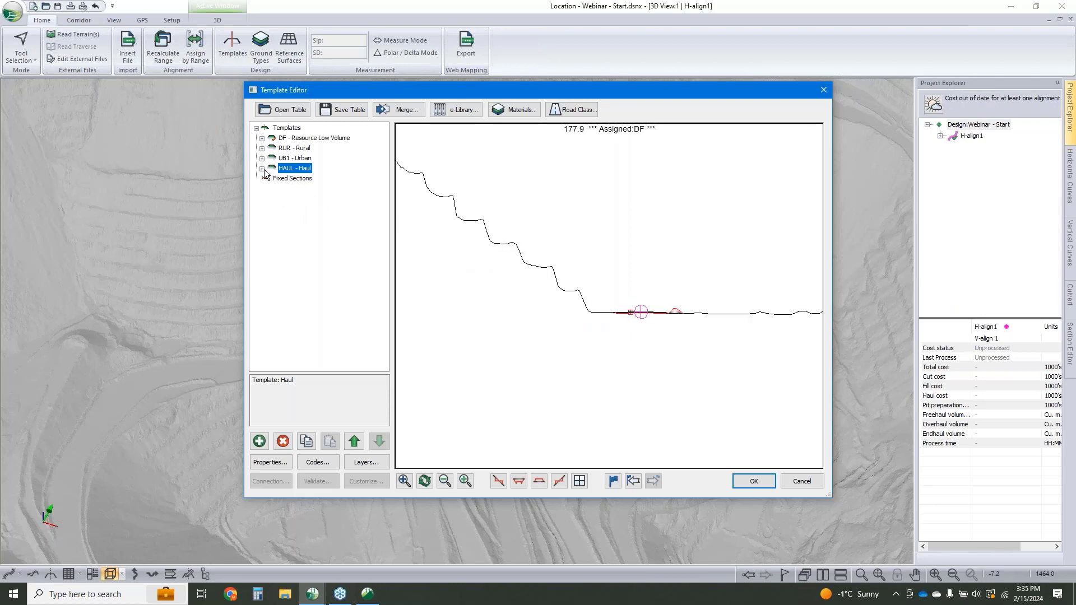
# Step: Review the bench parameters of the HAUL template's Slope XVIII - Flat Benches-left component and close its properties without changes
pyautogui.doubleClick(289, 168)
pyautogui.click(281, 230)
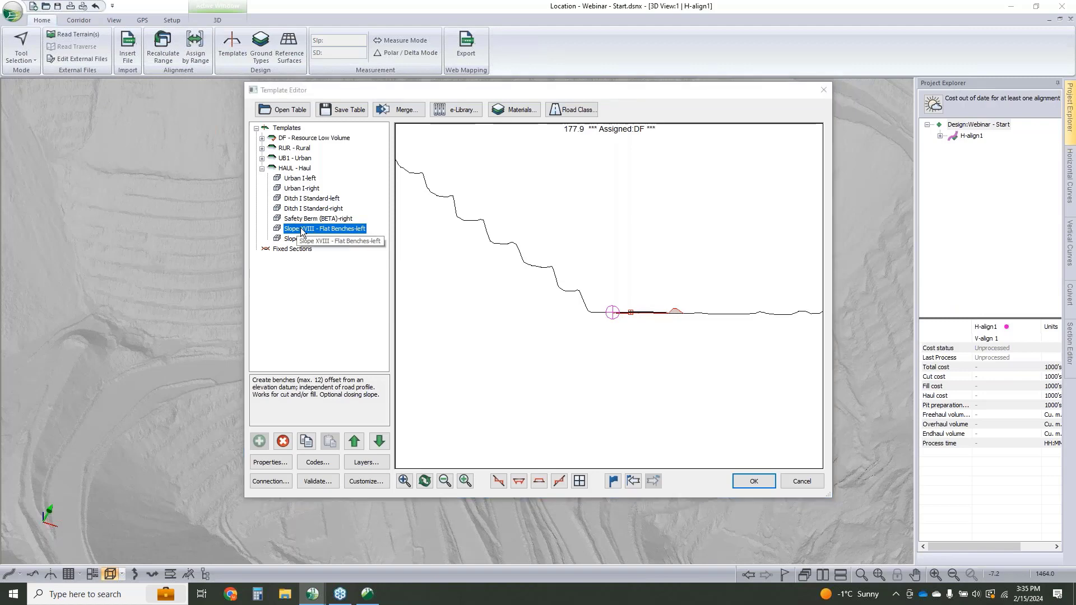
pyautogui.doubleClick(302, 229)
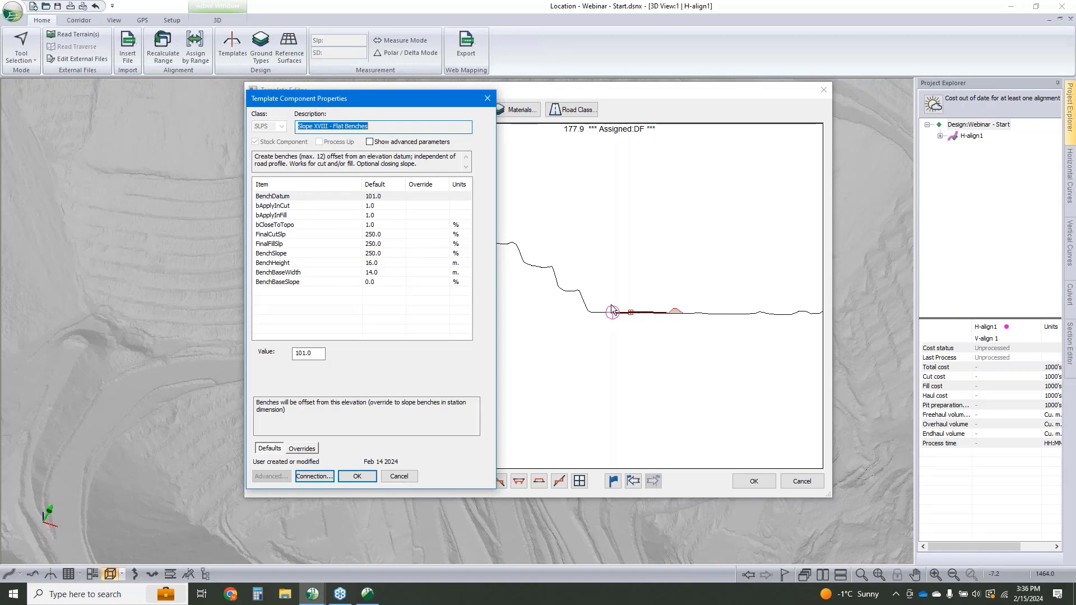
pyautogui.click(399, 475)
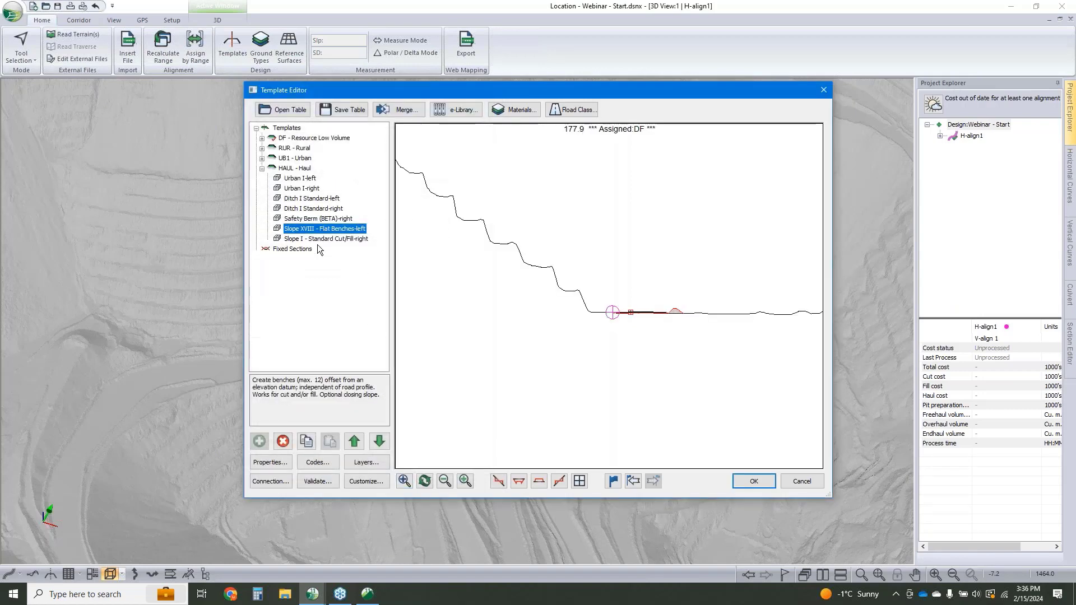
# Step: Delete the Slope I - Standard Cut/Fill-right component from the HAUL template, save the templates, and recalculate the full range with cross sections and corridor surfaces
pyautogui.click(322, 238)
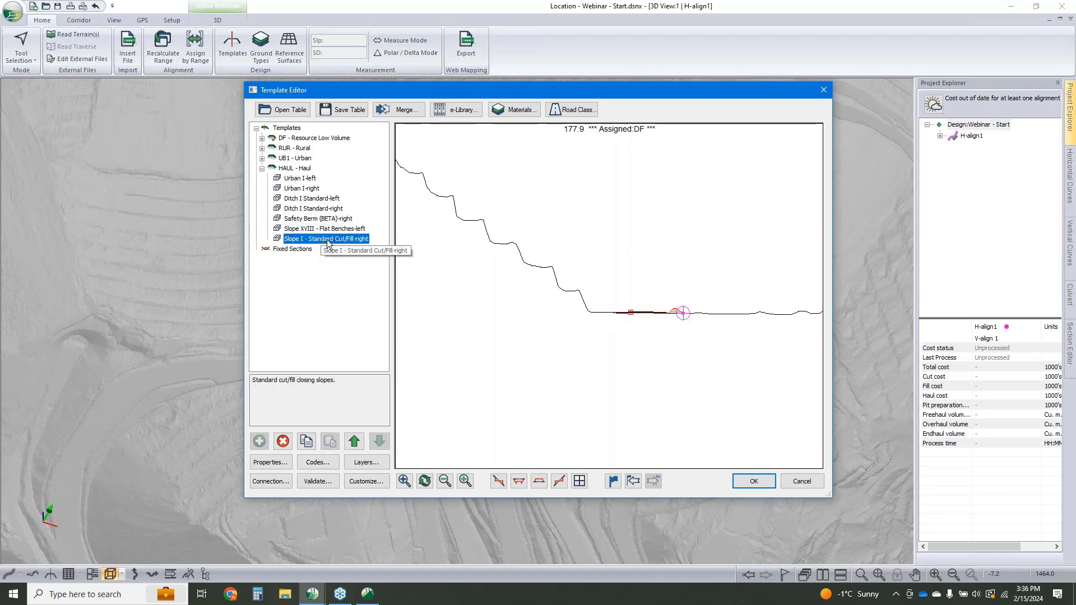
pyautogui.click(283, 441)
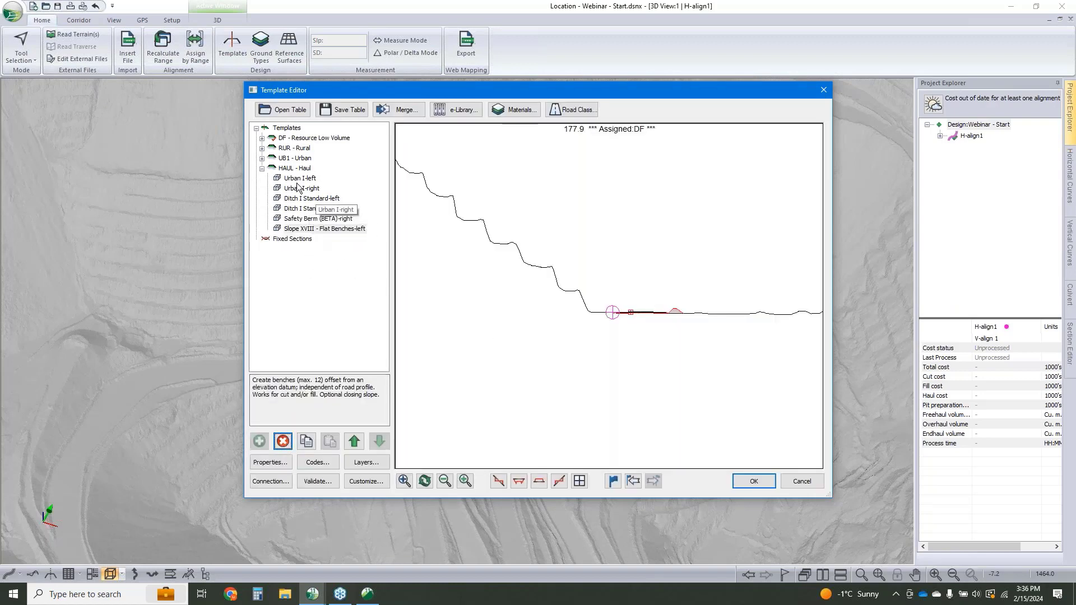
pyautogui.click(741, 482)
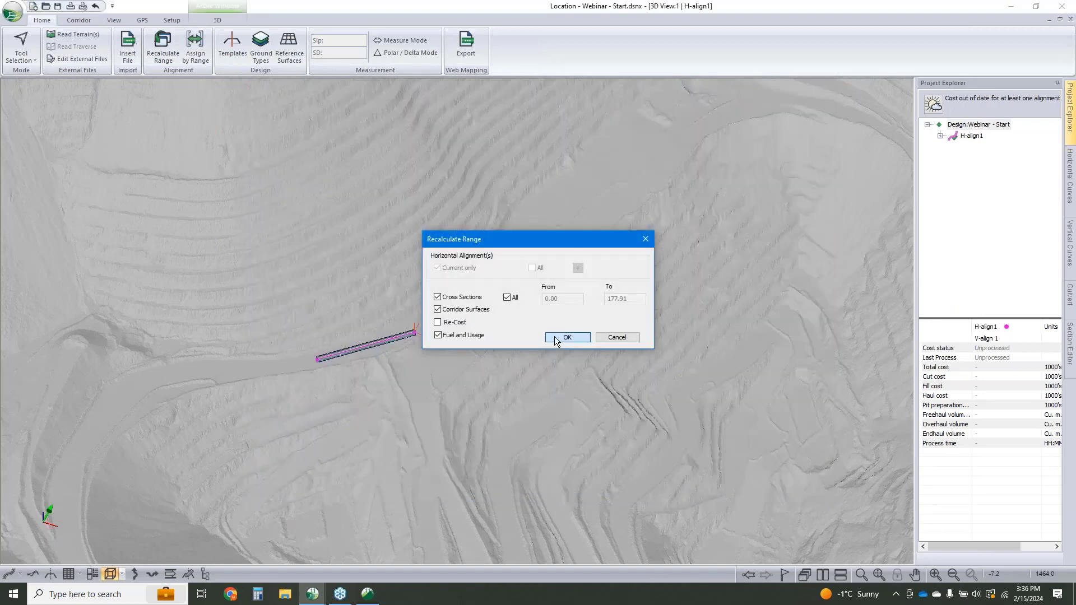
pyautogui.click(558, 337)
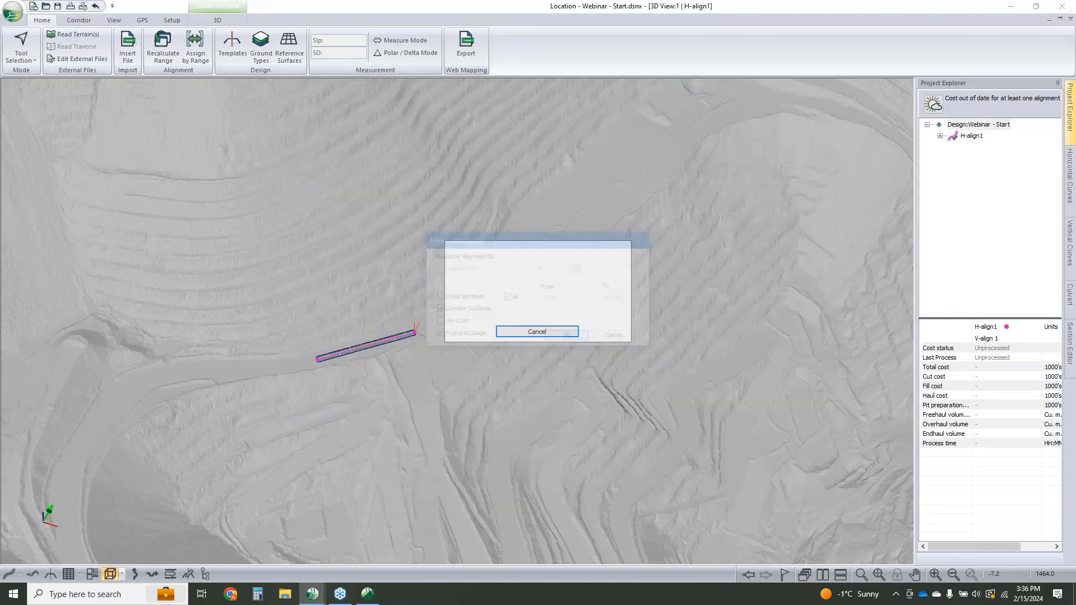
# Step: Assign the HAUL Haul template to H-align1's full station range and recalculate cross sections, corridor surfaces, and fuel and usage
pyautogui.click(1060, 20)
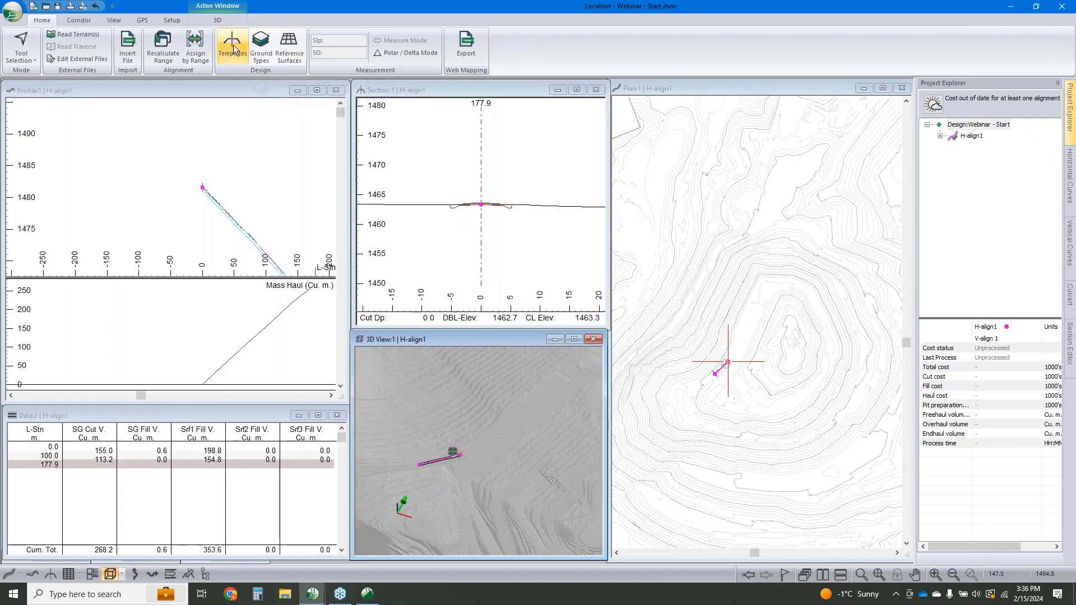
pyautogui.click(202, 53)
pyautogui.click(394, 207)
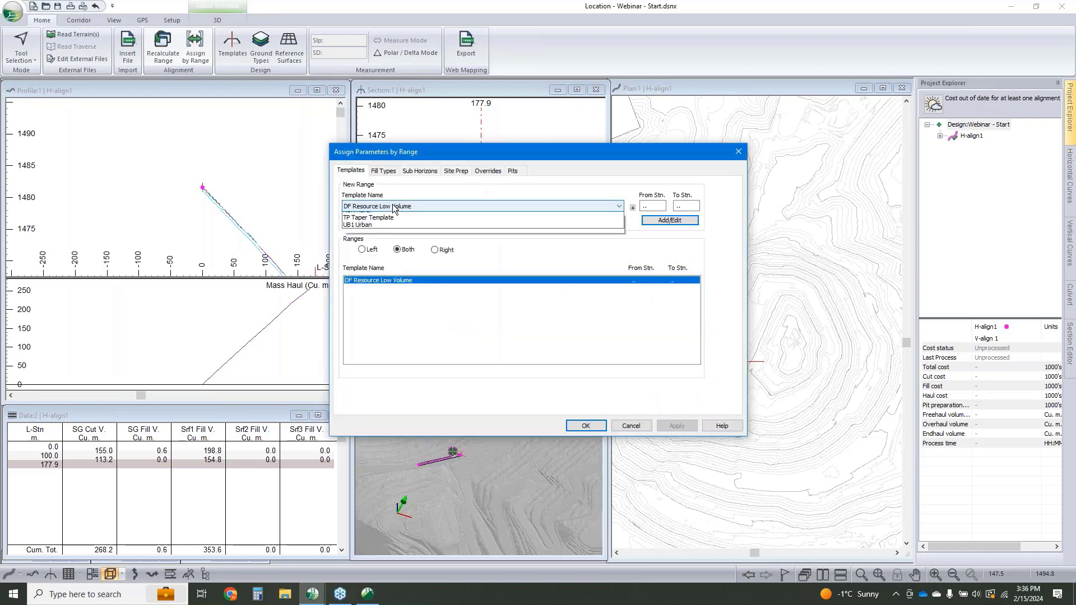
pyautogui.click(386, 232)
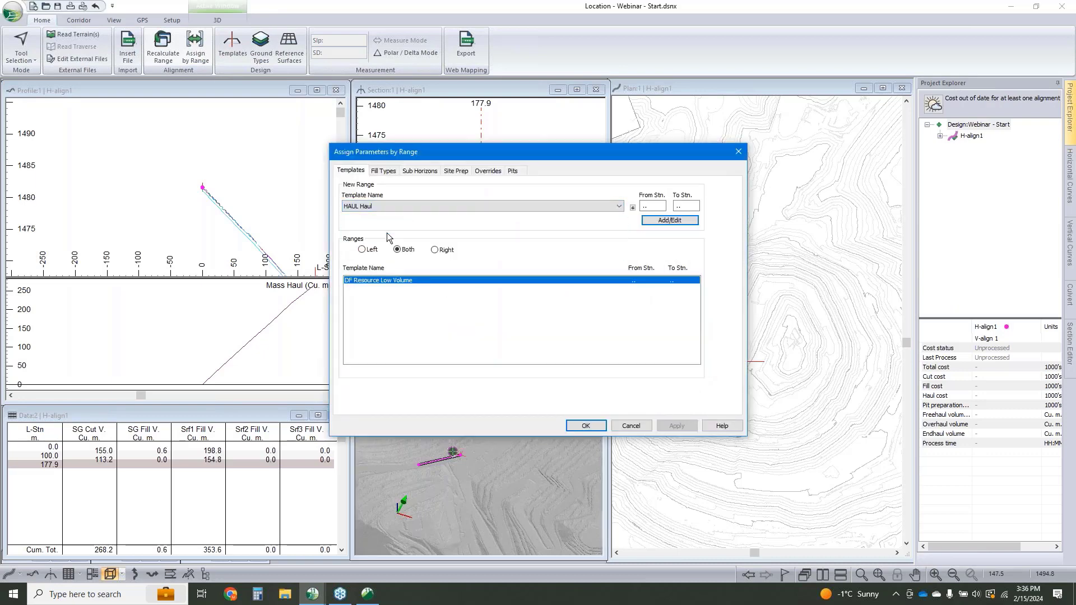
pyautogui.click(643, 208)
pyautogui.click(689, 206)
pyautogui.click(669, 222)
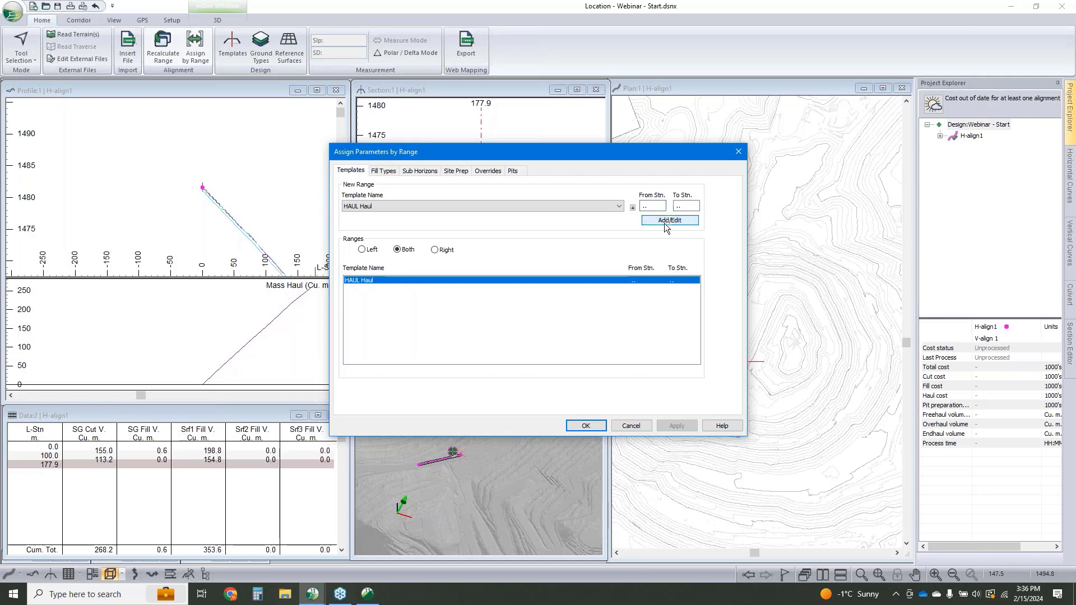
pyautogui.click(588, 426)
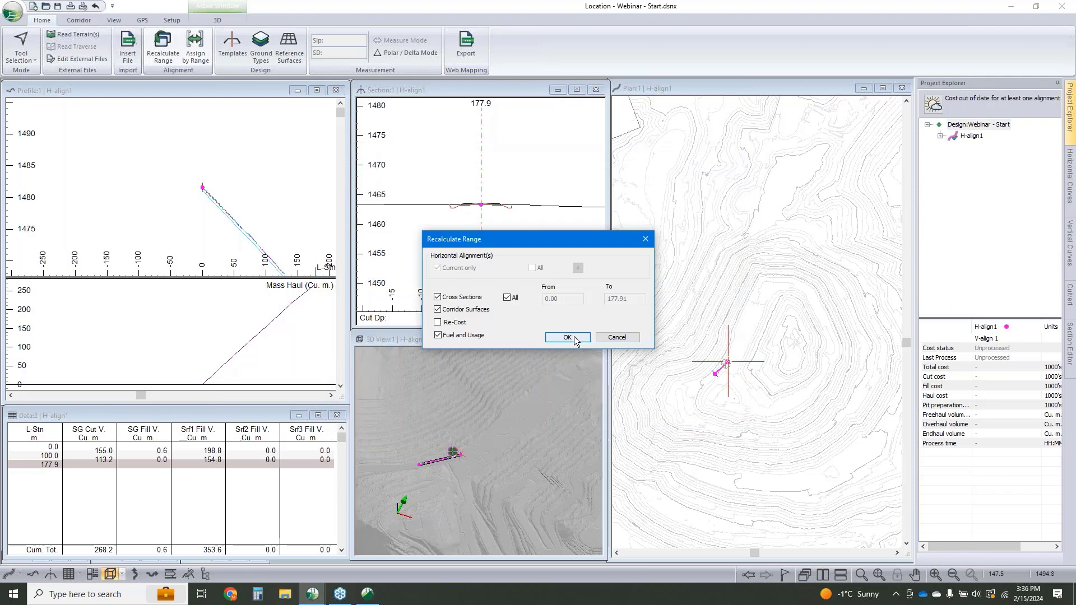
pyautogui.click(567, 338)
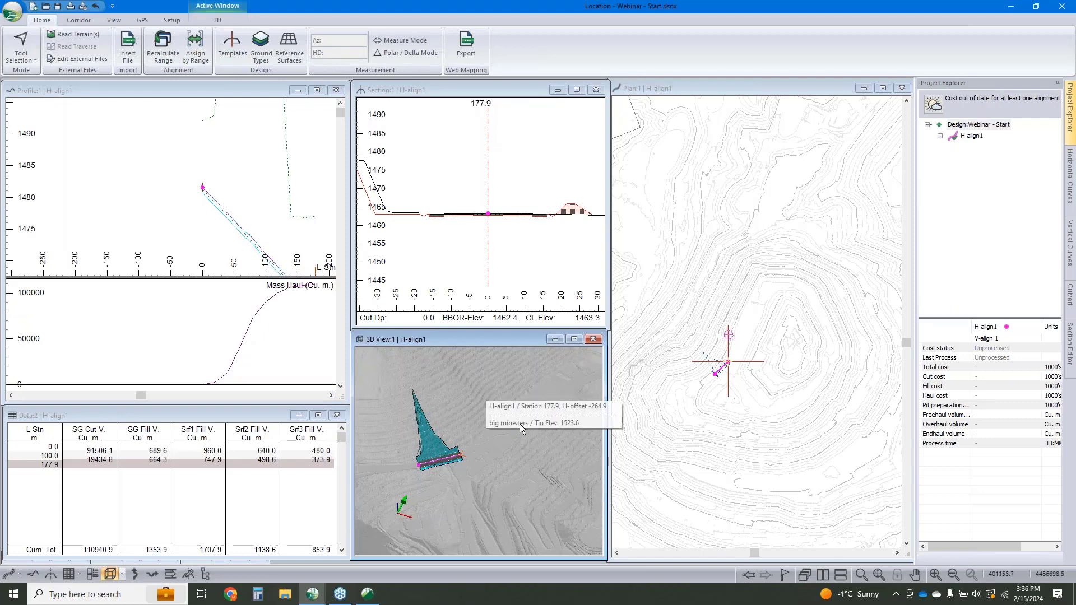
# Step: Extend H-align1 in plan along the contours around the pit's north and east sides, to about station 2410
pyautogui.rightClick(757, 340)
pyautogui.click(783, 358)
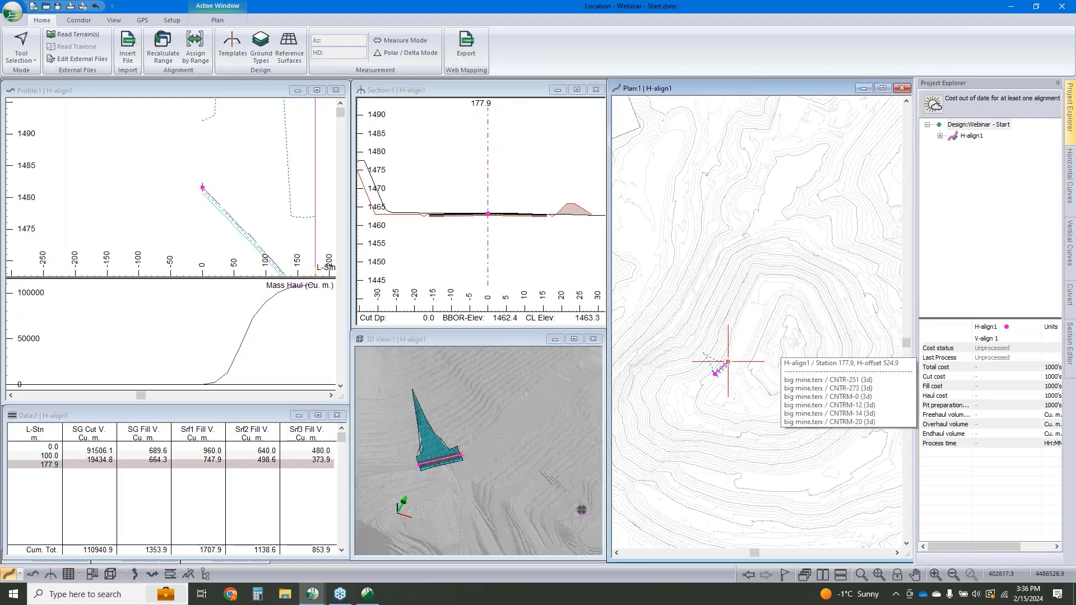
pyautogui.moveTo(791, 346); pyautogui.dragTo(708, 364, button='middle')
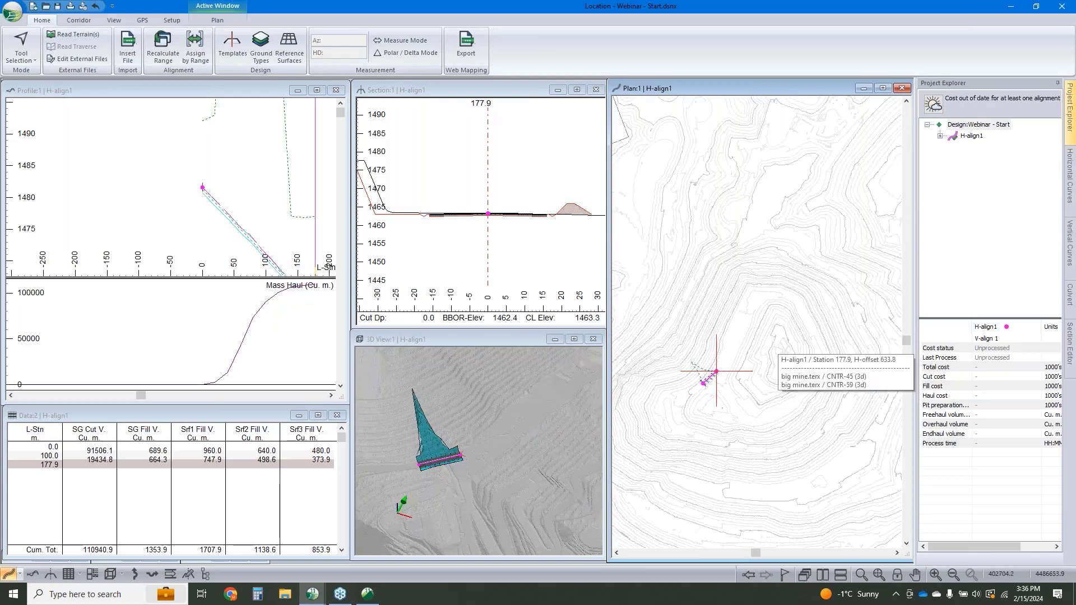
pyautogui.scroll(2, 745, 296)
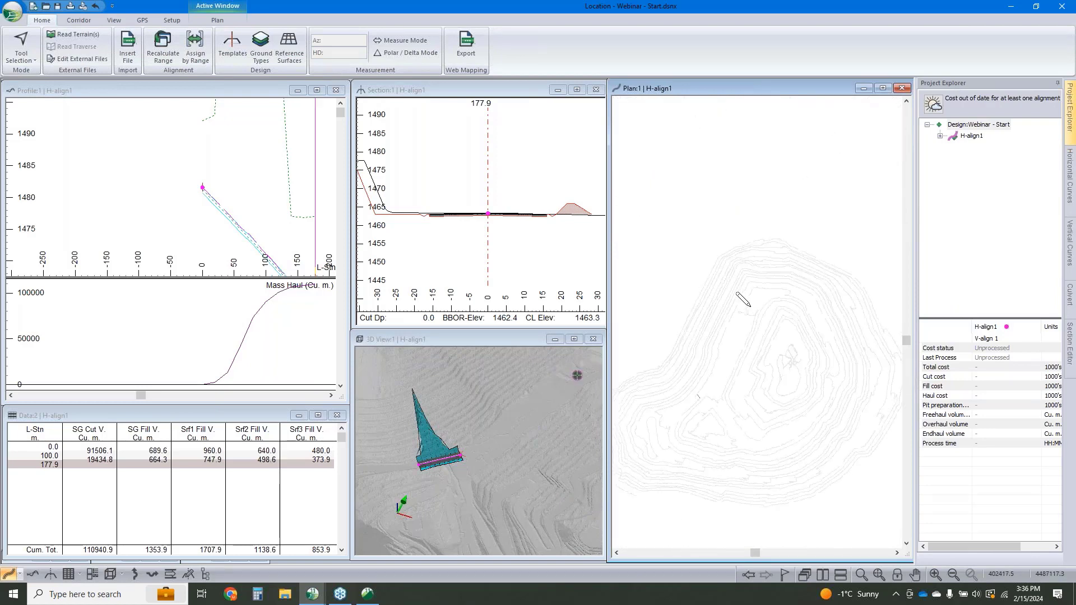
pyautogui.moveTo(755, 301); pyautogui.dragTo(756, 291)
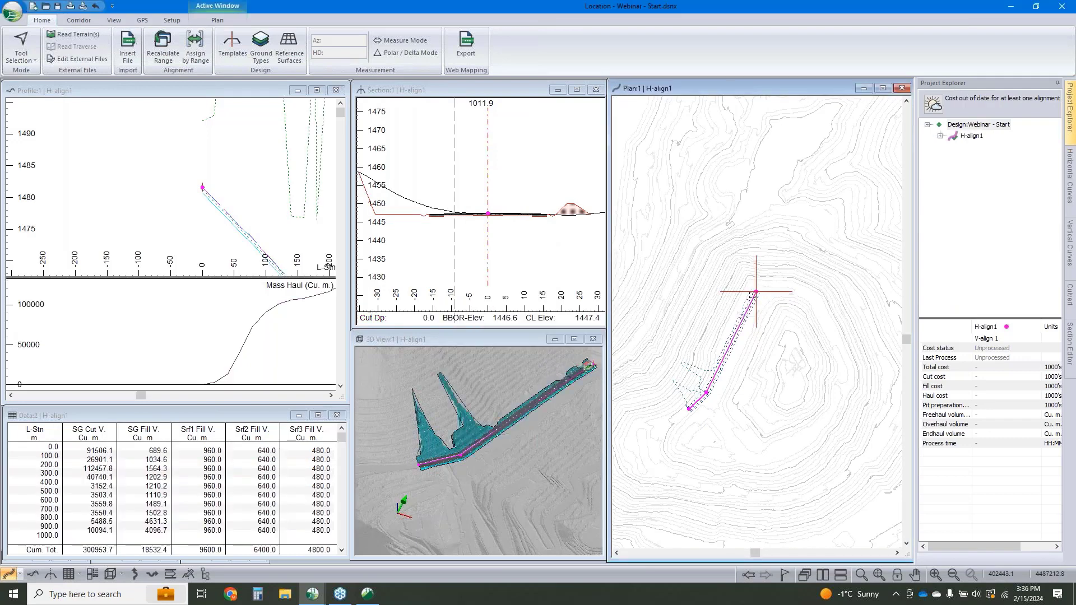
pyautogui.moveTo(757, 291)
pyautogui.mouseDown()
pyautogui.moveTo(806, 294)
pyautogui.moveTo(842, 375)
pyautogui.moveTo(822, 420)
pyautogui.mouseUp()
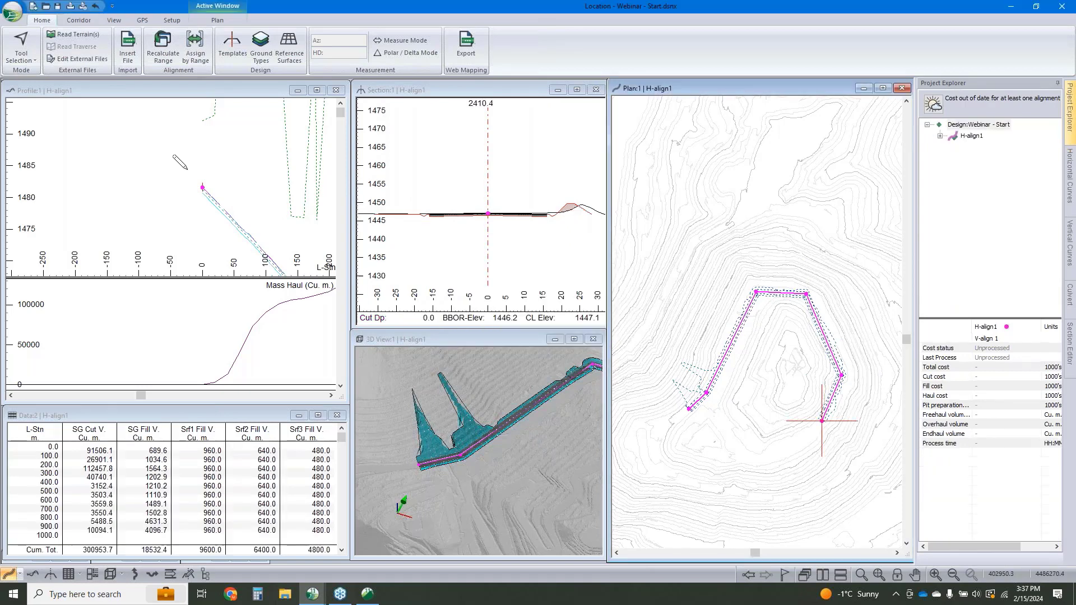
# Step: Continue H-align1 around the pit's south side and down to the pit floor, ending at about station 2993
pyautogui.click(170, 161)
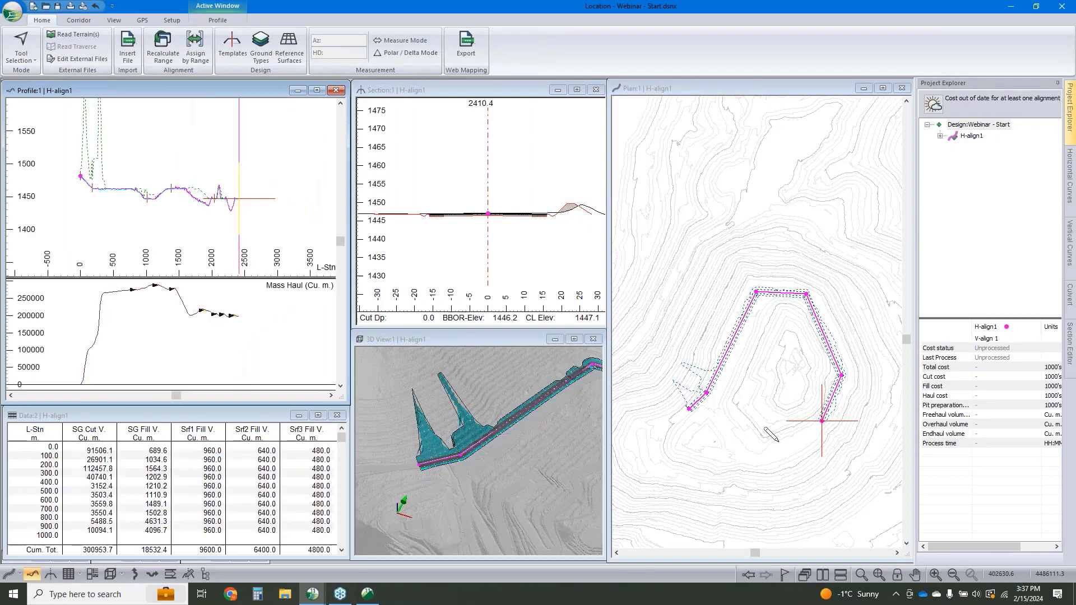
pyautogui.click(794, 432)
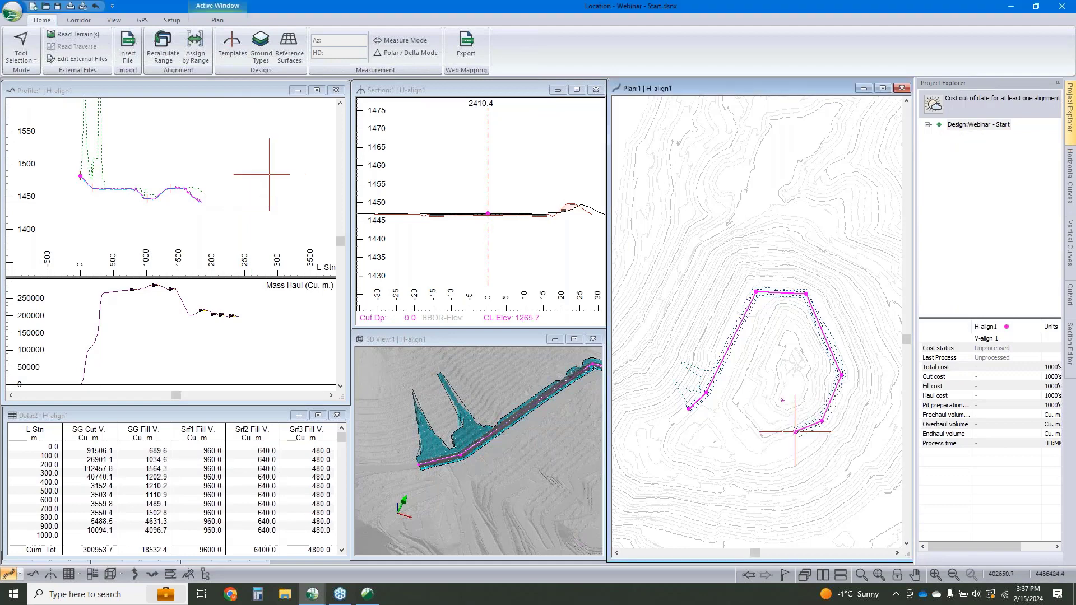
pyautogui.click(782, 400)
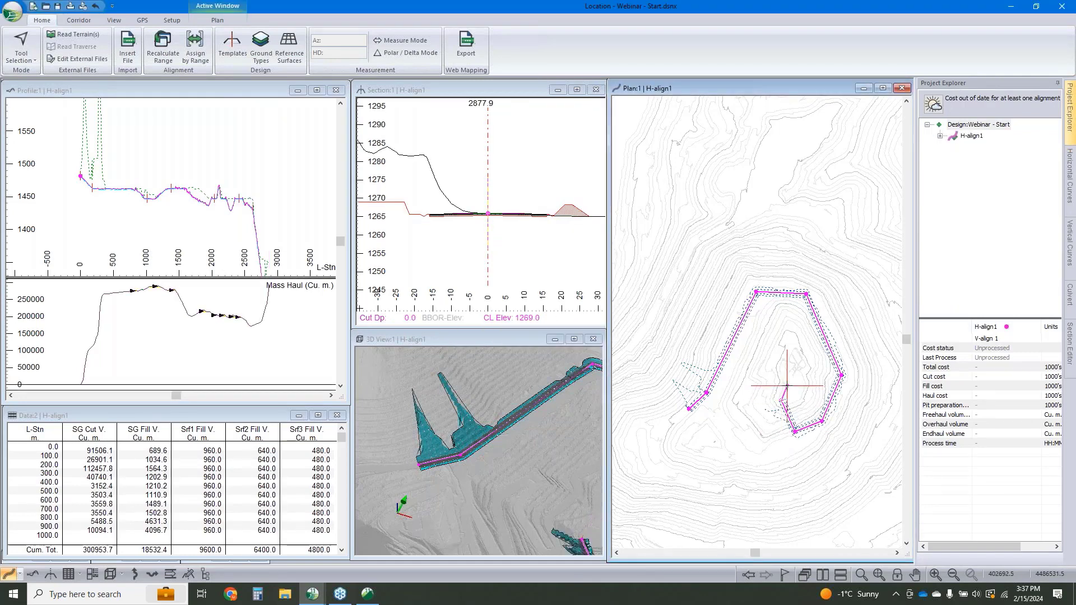
pyautogui.click(787, 386)
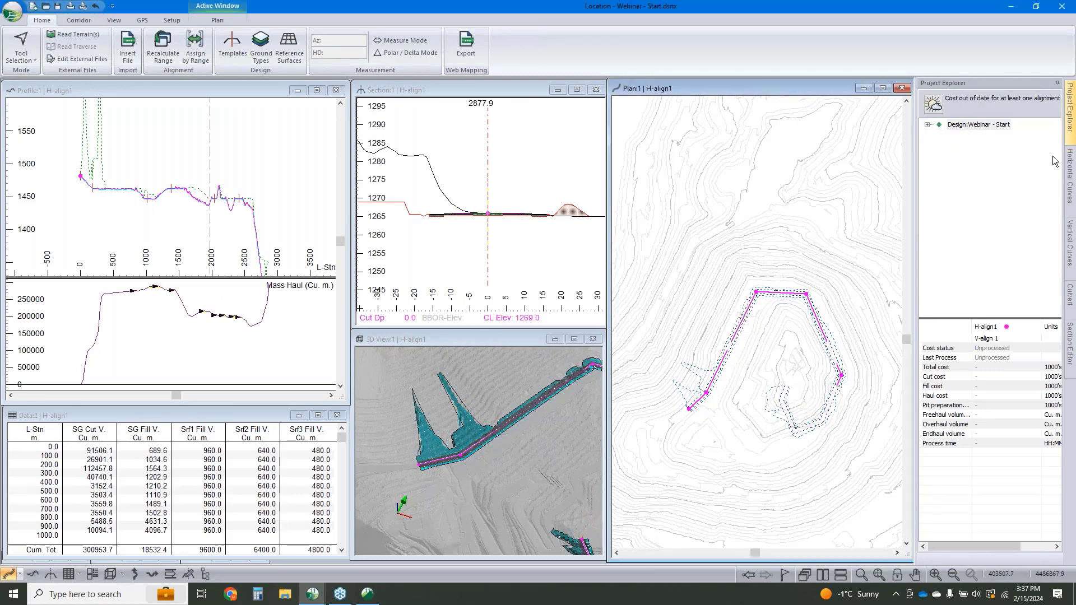
# Step: Auto-generate horizontal curves for all of H-align1 using the default radius and a minimum delta angle of 0
pyautogui.click(1071, 174)
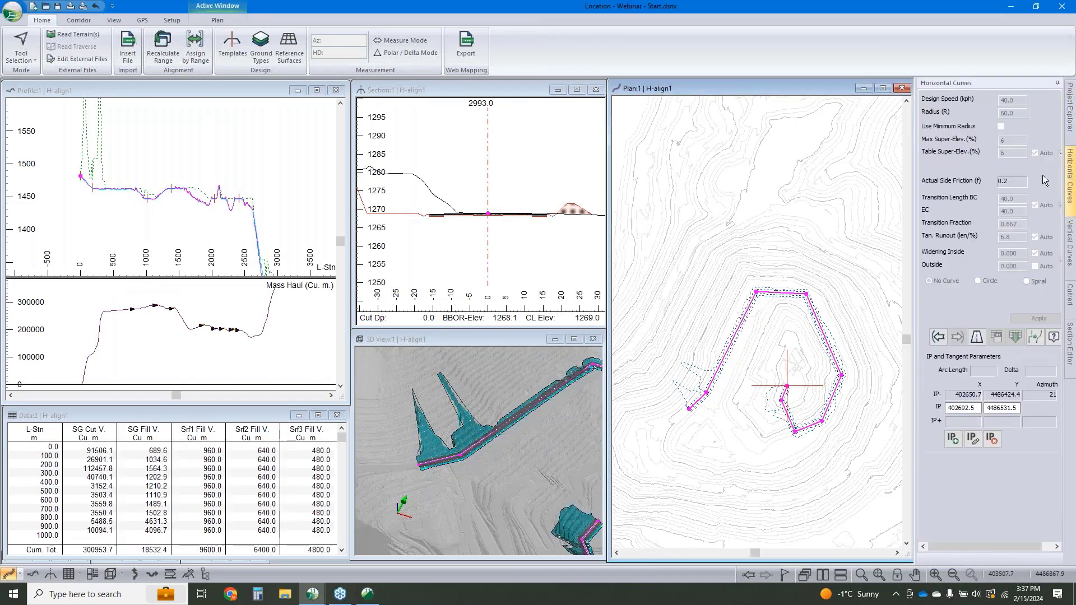
pyautogui.click(1036, 336)
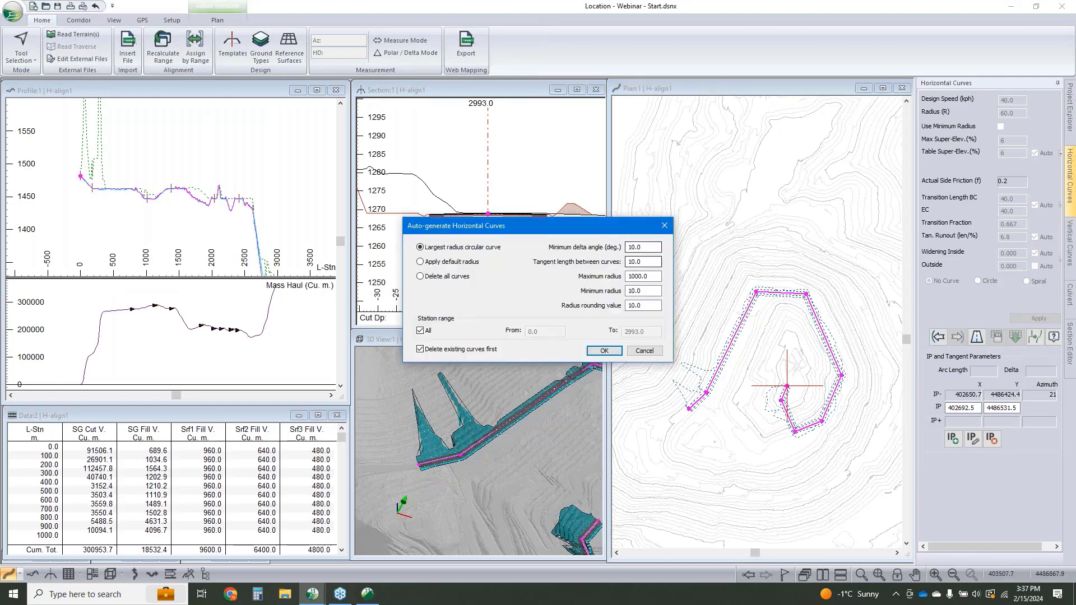
pyautogui.click(436, 263)
pyautogui.doubleClick(630, 248)
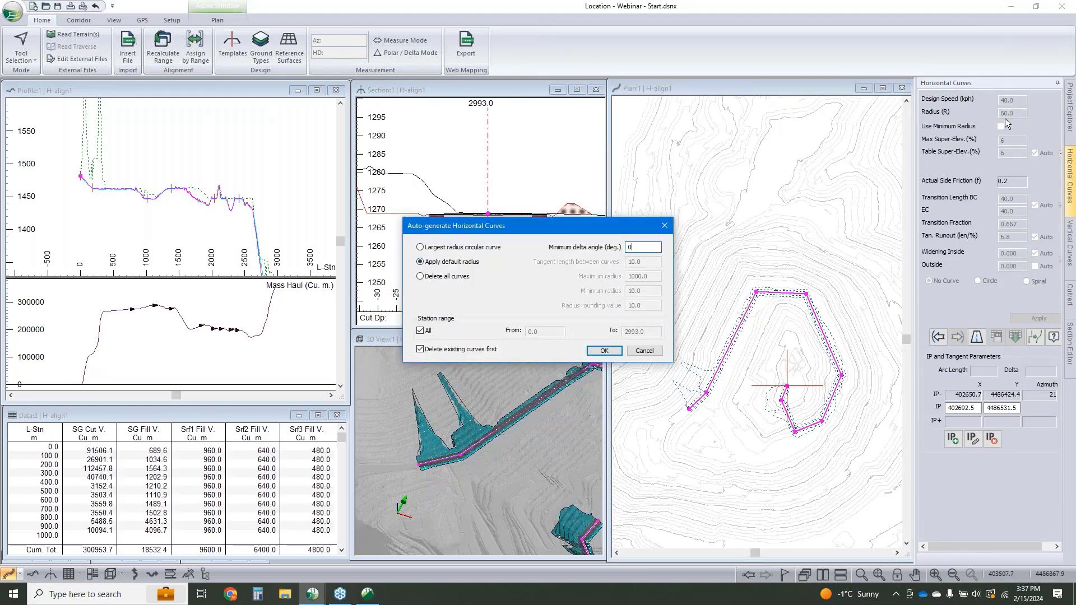
pyautogui.click(609, 351)
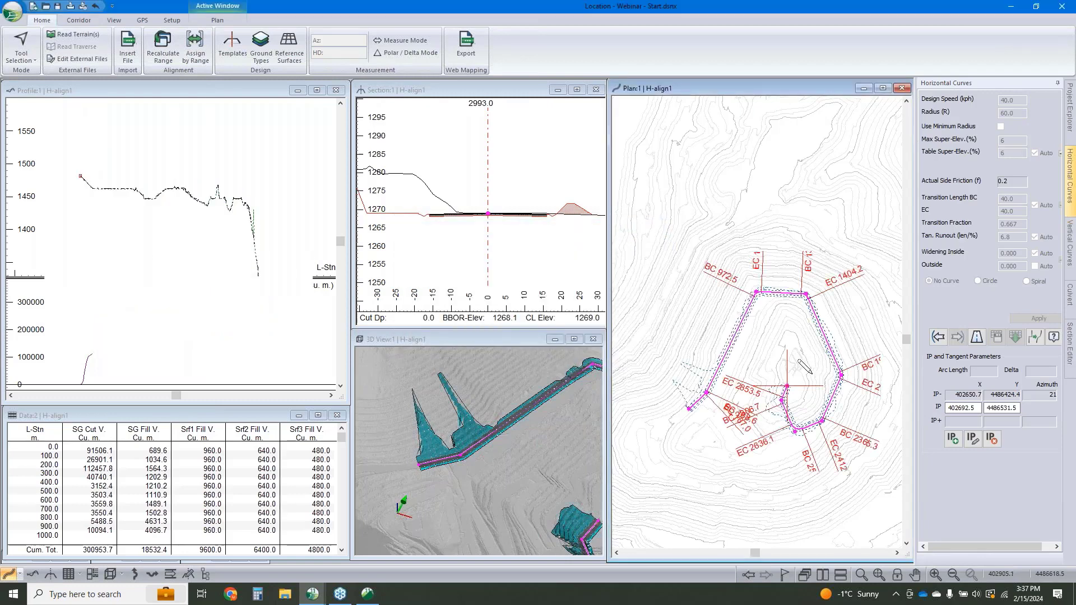
# Step: Lay one continuous straight grade in the profile from the start of H-align1 to its end at about elevation 1268.8
pyautogui.moveTo(218, 152); pyautogui.dragTo(212, 138, button='middle')
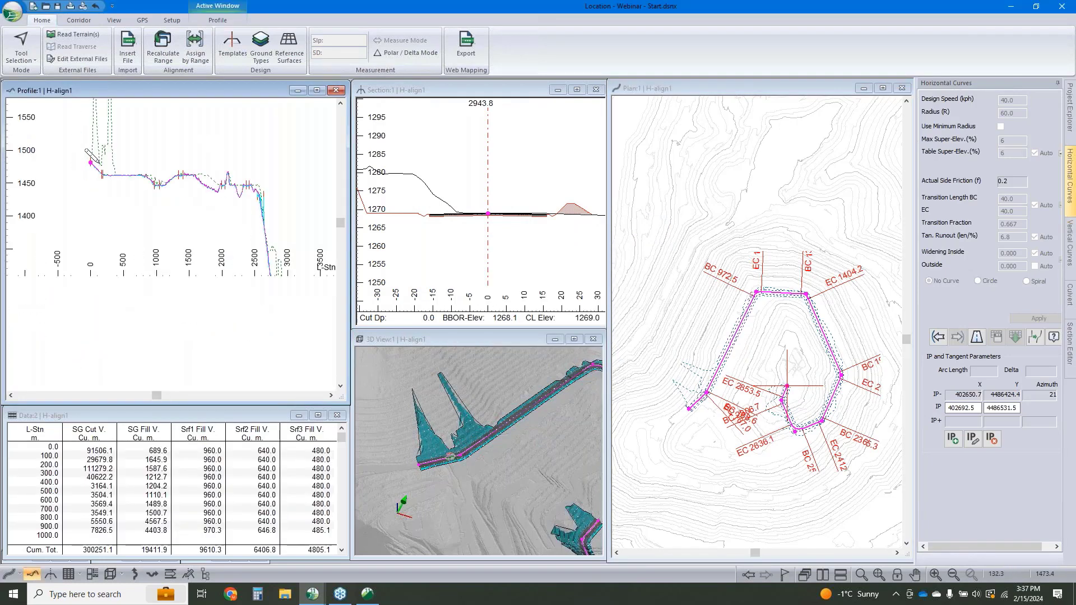
pyautogui.scroll(-2, 79, 140)
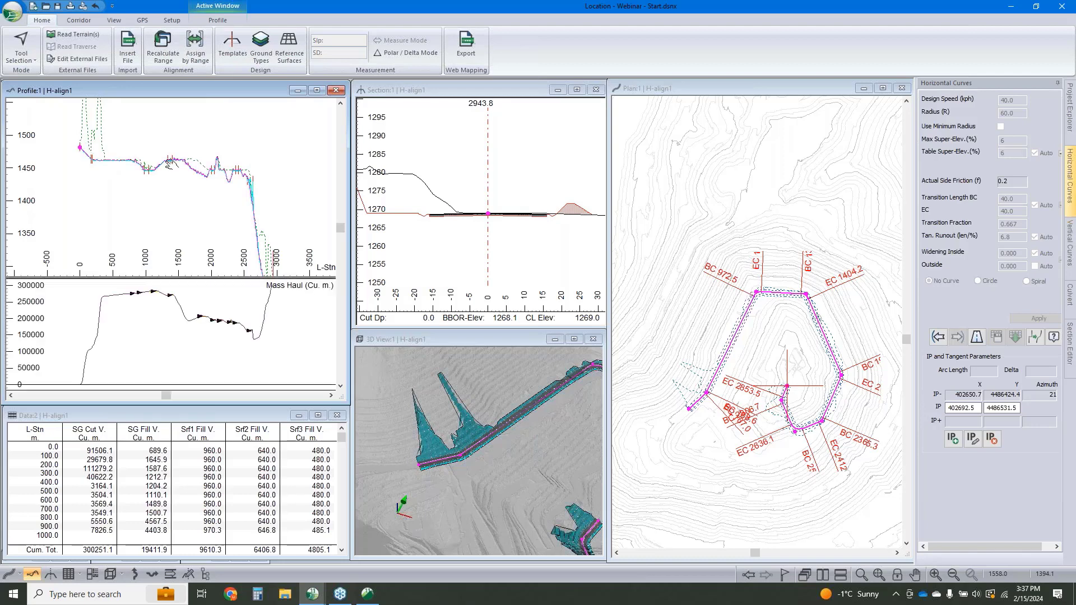
pyautogui.scroll(3, 236, 204)
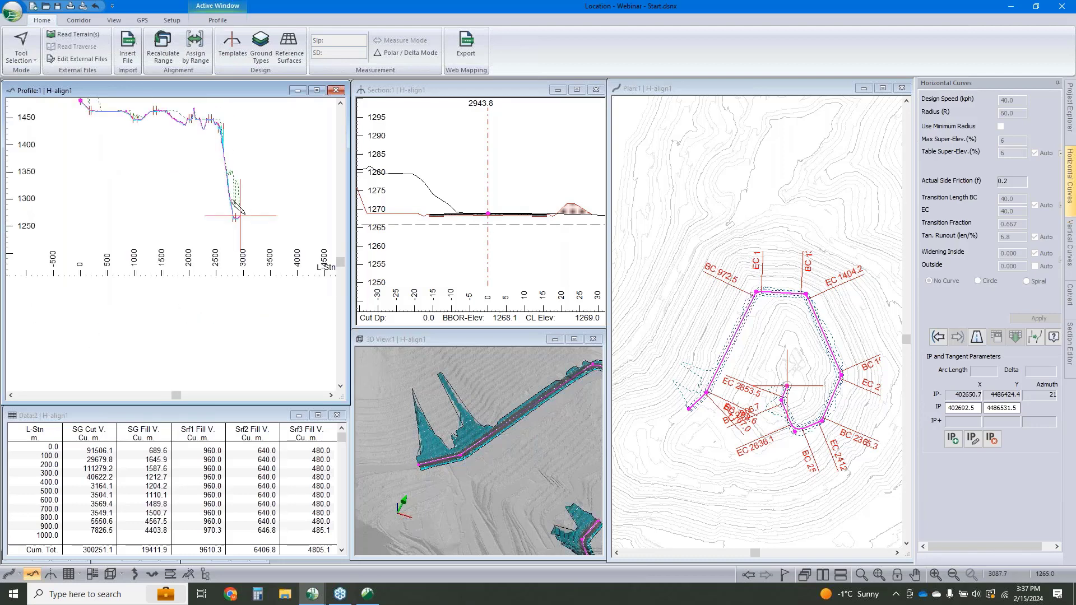
pyautogui.click(237, 220)
pyautogui.scroll(2, 237, 221)
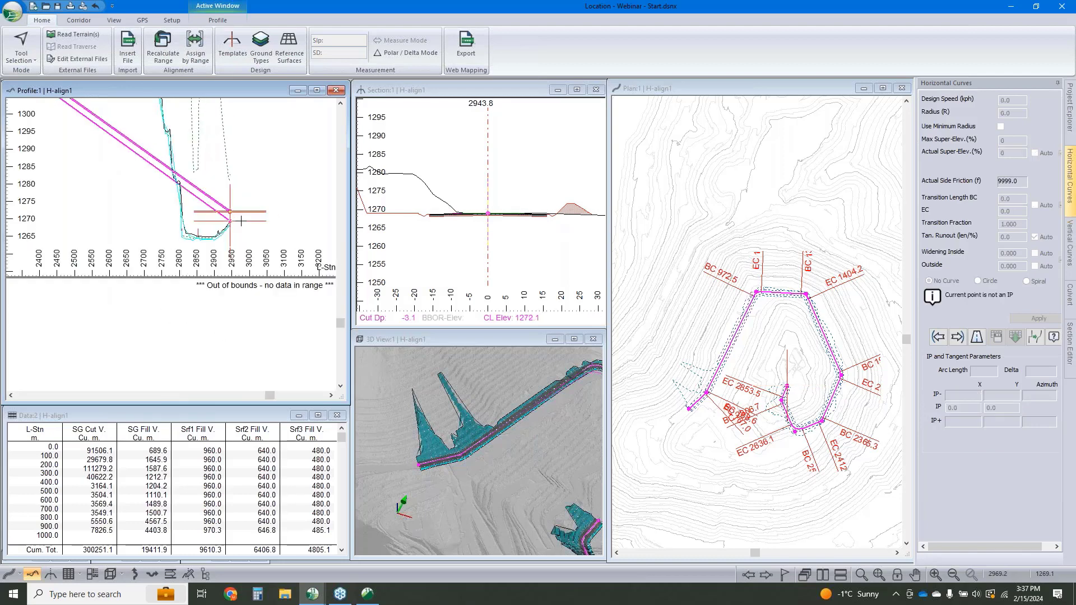
pyautogui.click(249, 222)
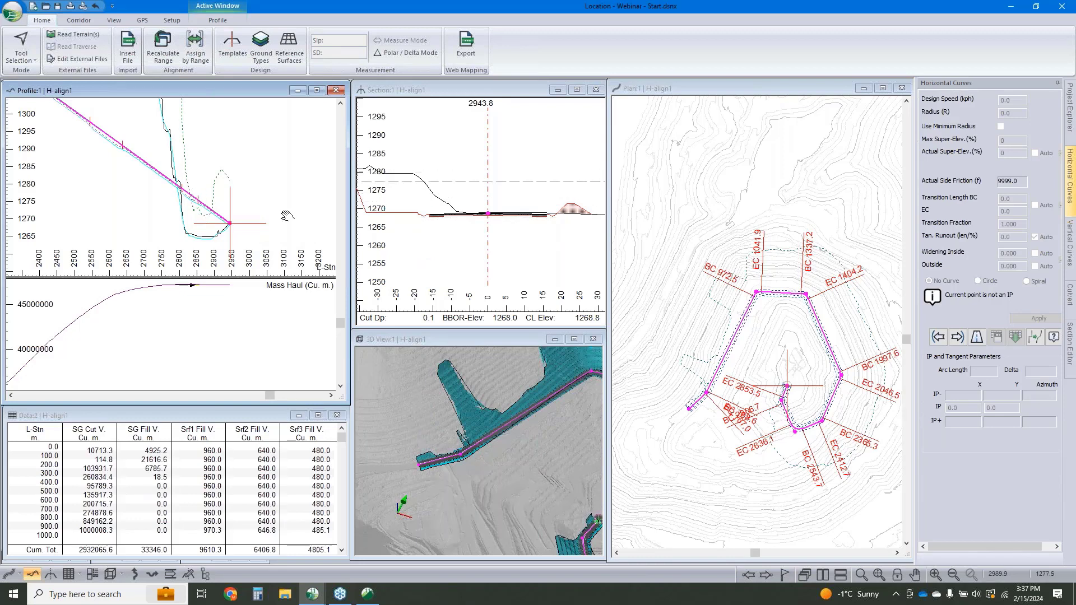
# Step: Examine the cut benches of the new grade in the profile and 3D view and in the cross section at station 1120
pyautogui.moveTo(287, 216); pyautogui.dragTo(286, 216, button='middle')
pyautogui.scroll(-2, 217, 199)
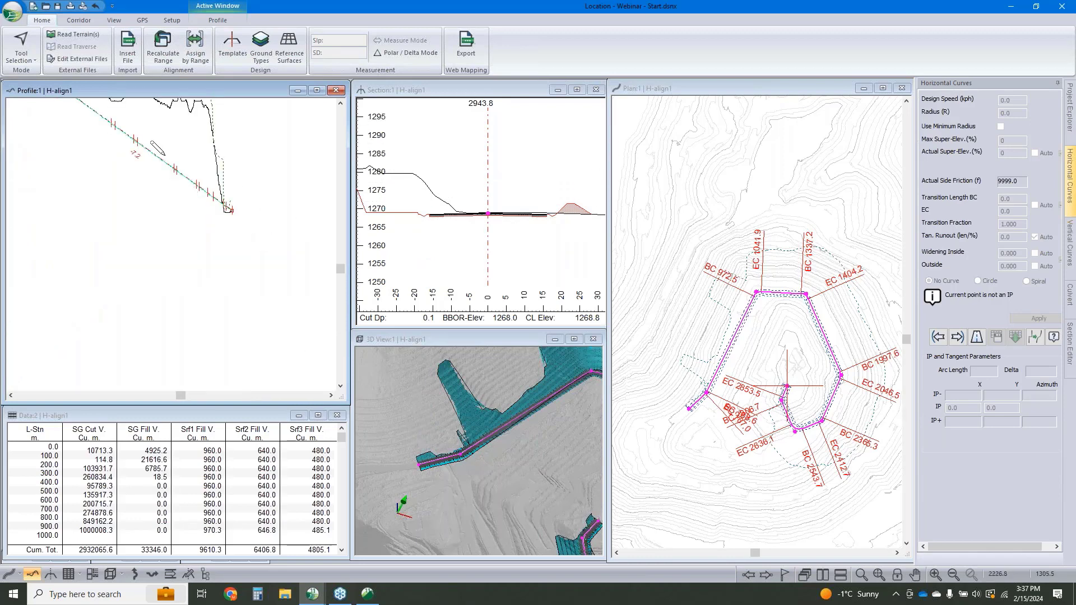
pyautogui.moveTo(157, 149); pyautogui.dragTo(192, 201, button='middle')
pyautogui.click(460, 418)
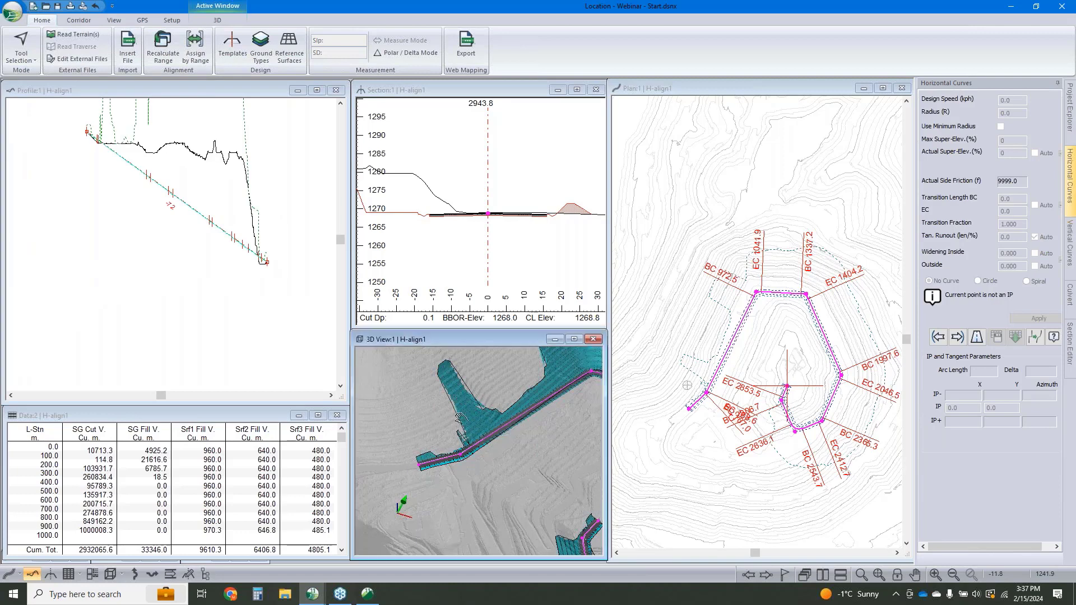
pyautogui.scroll(3, 459, 418)
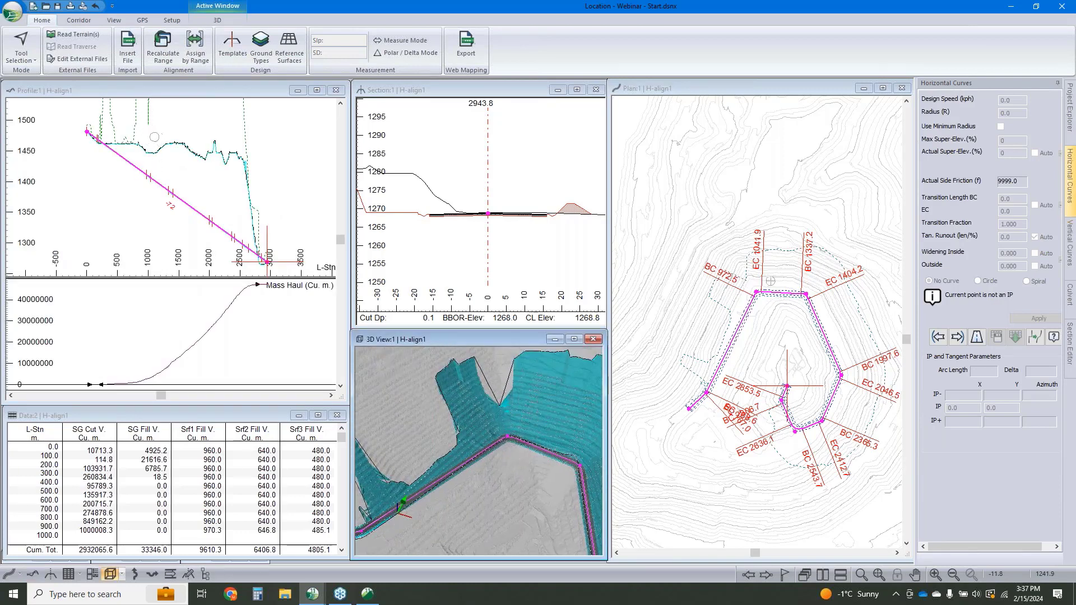
pyautogui.moveTo(474, 405); pyautogui.dragTo(481, 396, button='right')
pyautogui.press('Escape')
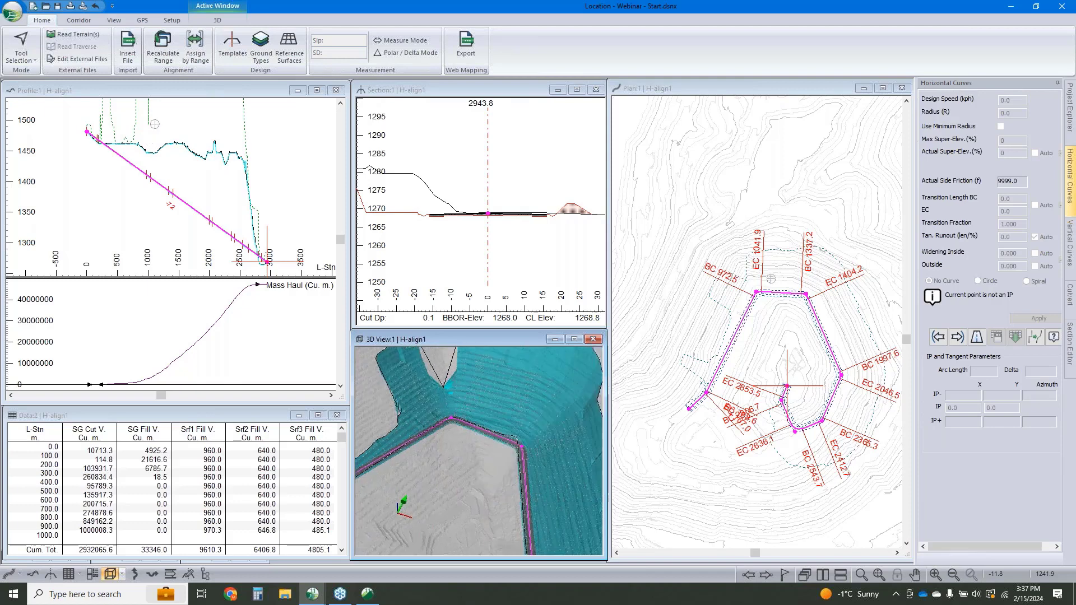
pyautogui.click(466, 427)
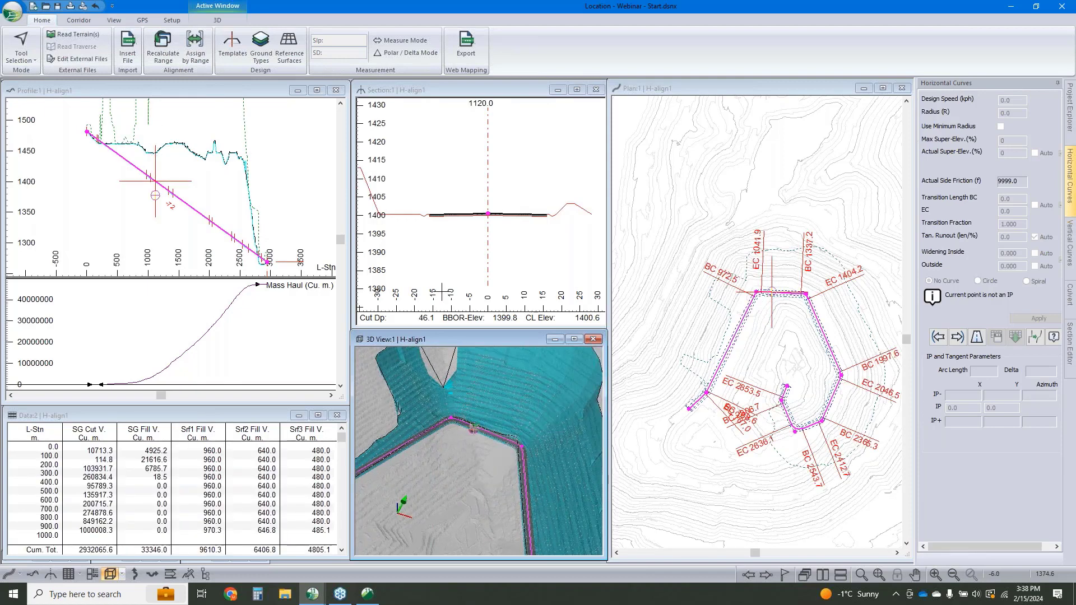
pyautogui.scroll(-5, 450, 230)
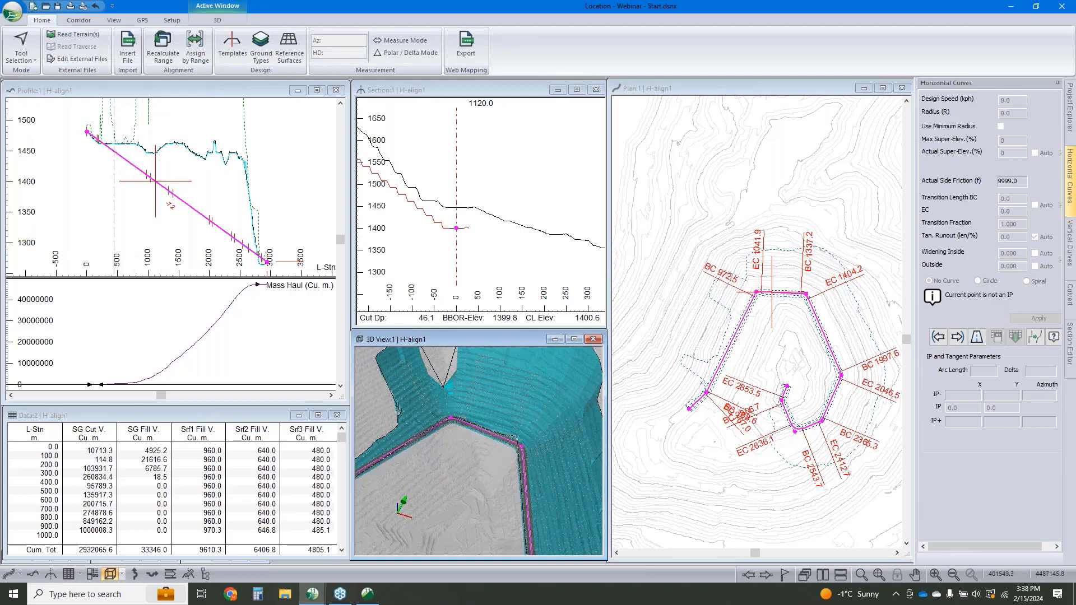
# Step: Edit H-align1 in plan, moving its first two bends to about X 402112.1, Y 4486499.7 and X 402453.1, Y 4487227.5
pyautogui.rightClick(713, 347)
pyautogui.click(729, 363)
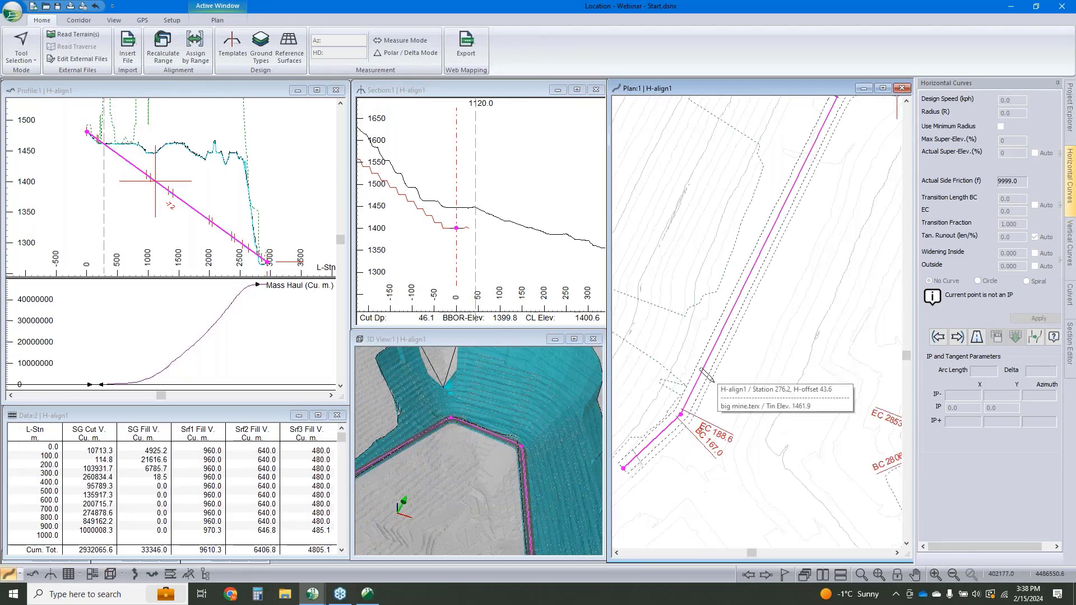
pyautogui.scroll(-1, 771, 344)
pyautogui.moveTo(716, 343); pyautogui.dragTo(730, 333, button='middle')
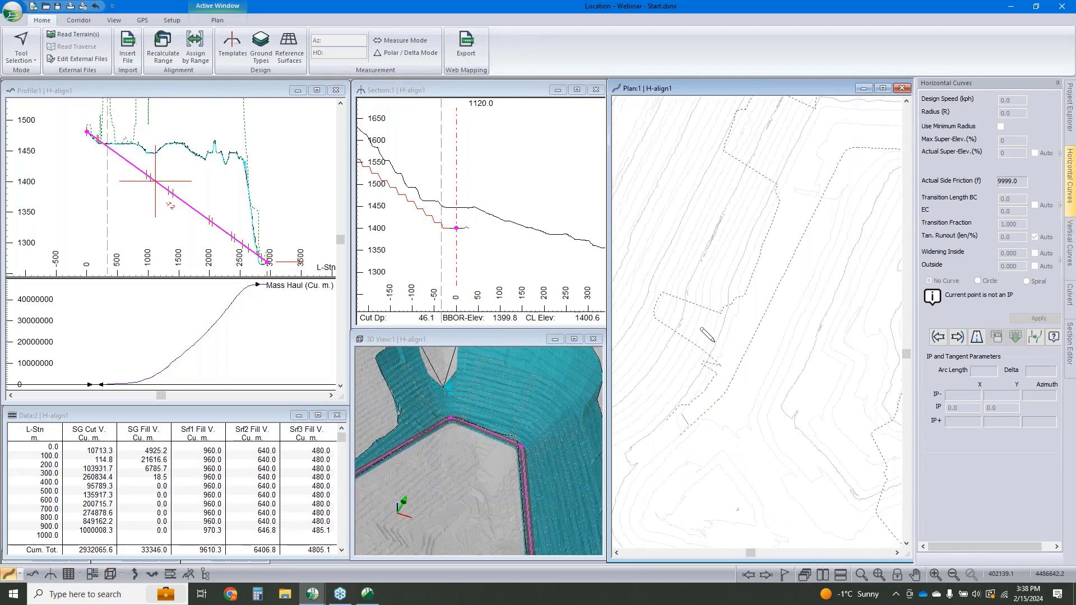
pyautogui.click(724, 380)
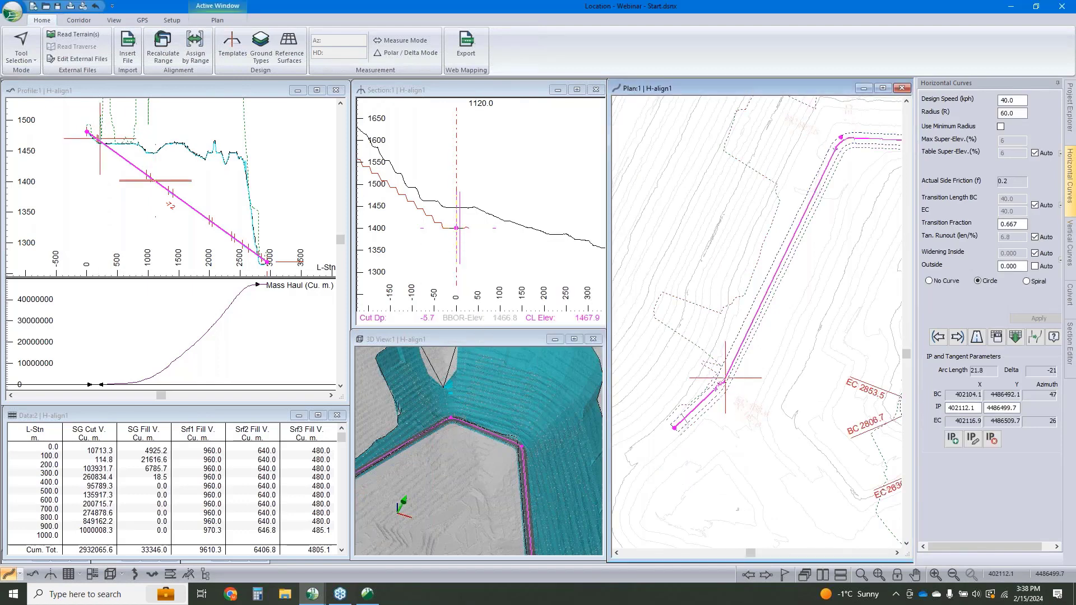
pyautogui.scroll(3, 752, 324)
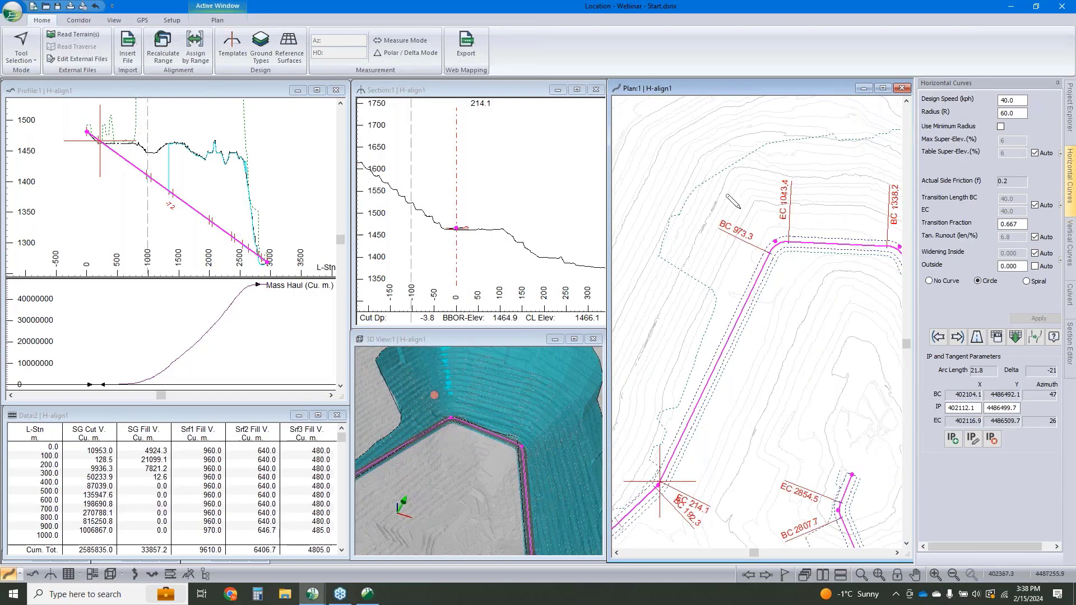
pyautogui.click(786, 242)
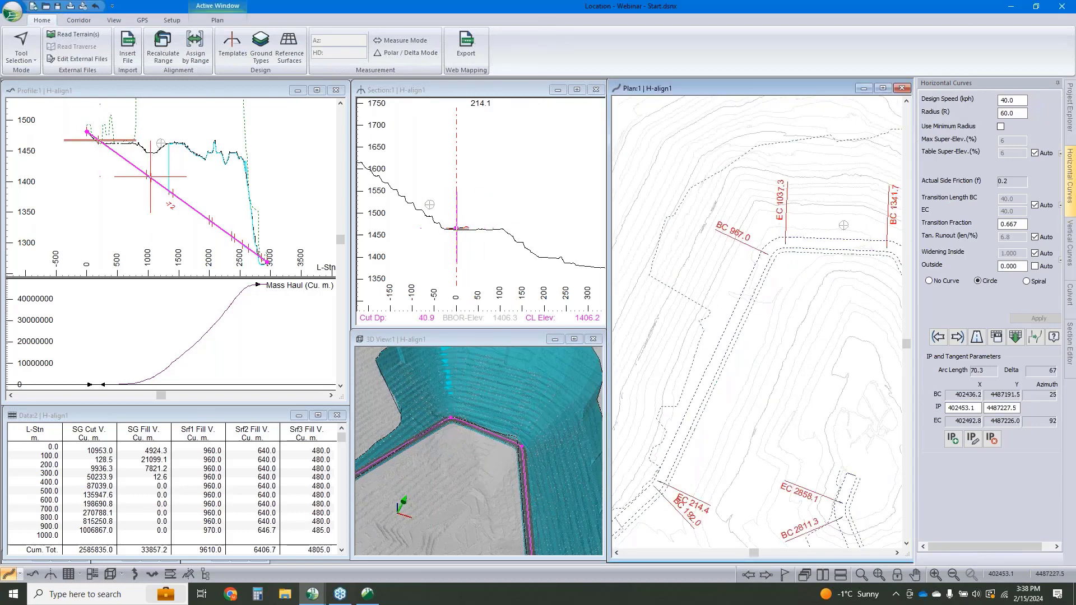
# Step: Set the curve radius of H-align1's second bend to 120
pyautogui.press('Return')
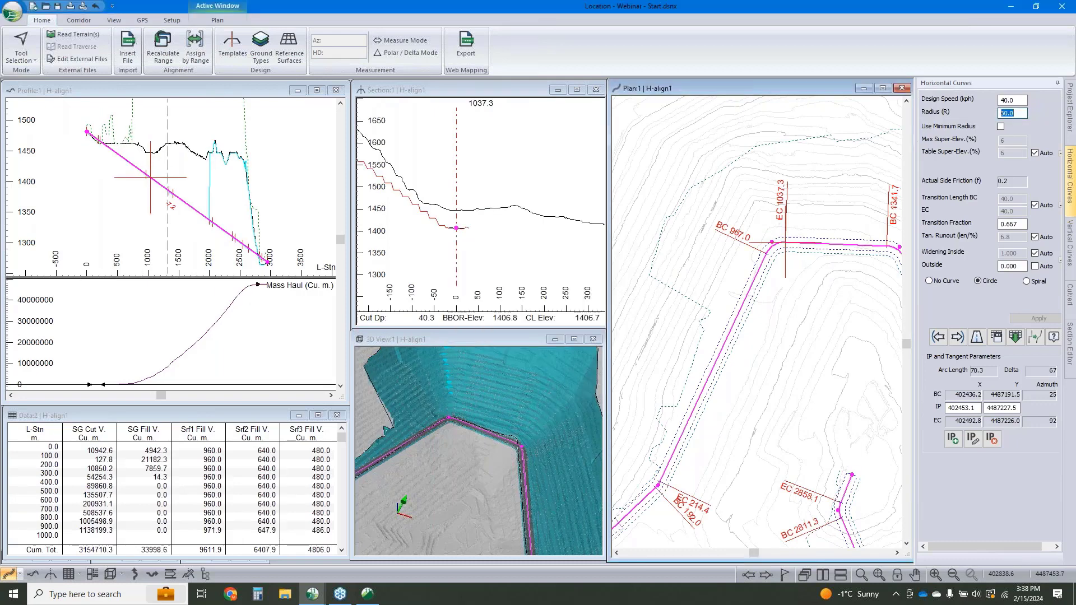
pyautogui.write('120')
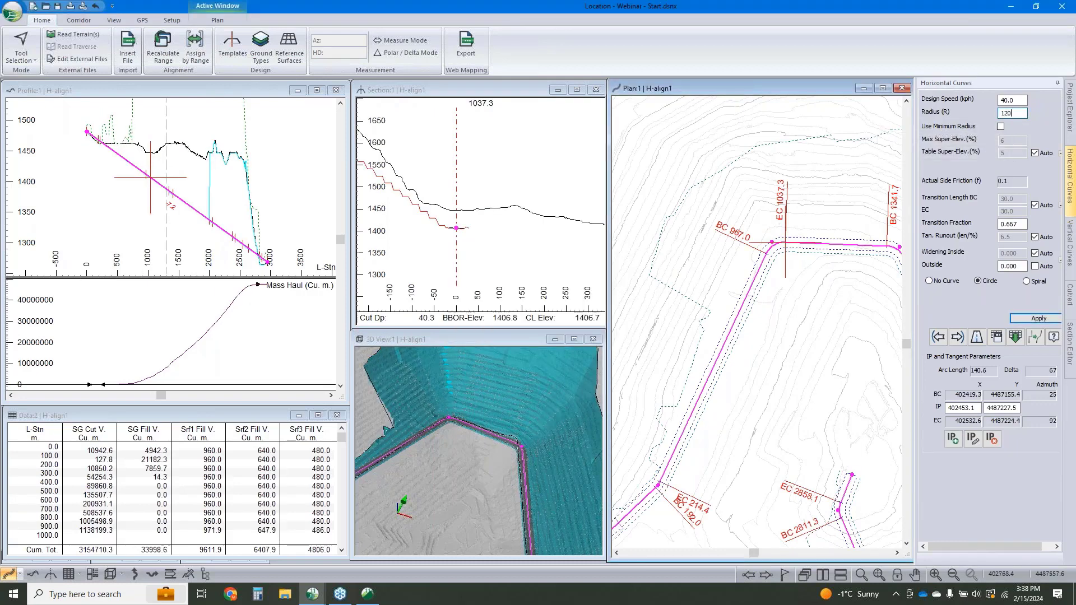
pyautogui.press('Return')
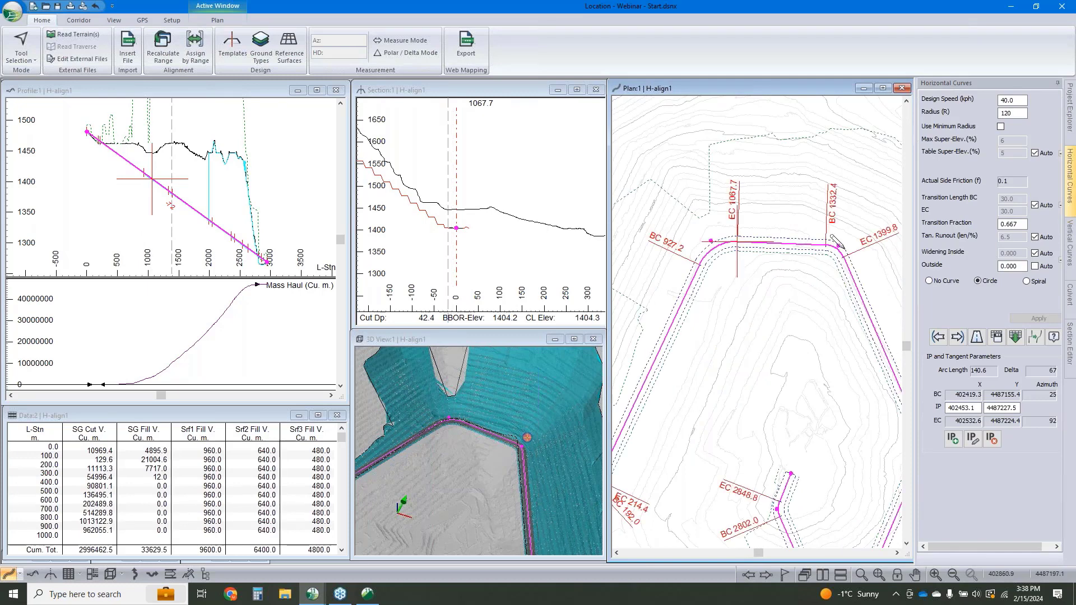
# Step: Shift the third bend of H-align1 to about X 402837.2, Y 4487143.8 and the second bend to about X 402463.2, Y 4487197.1
pyautogui.moveTo(841, 246); pyautogui.dragTo(840, 269)
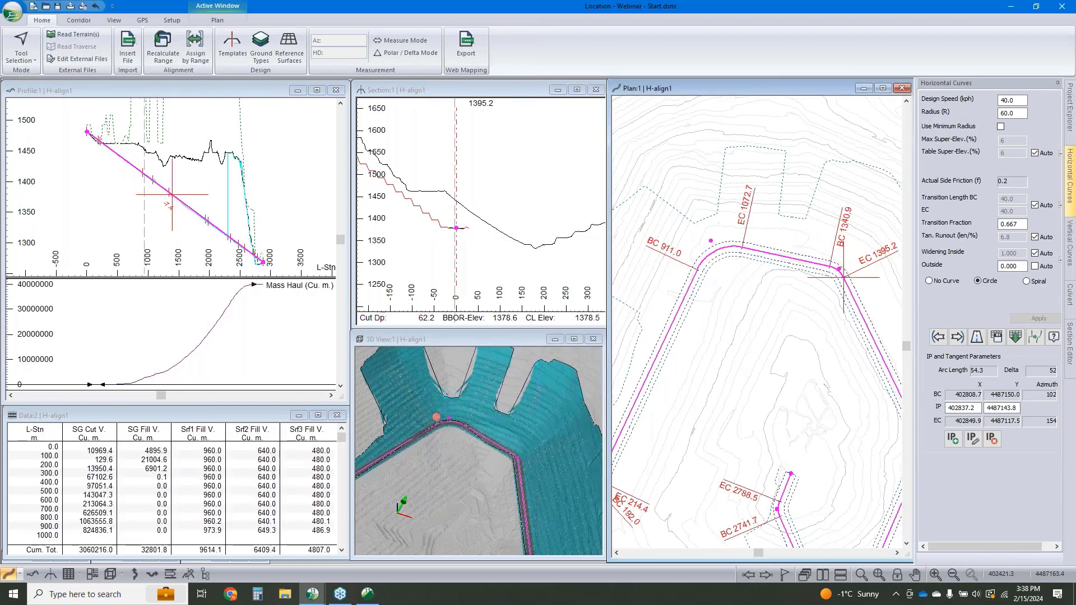
pyautogui.click(716, 245)
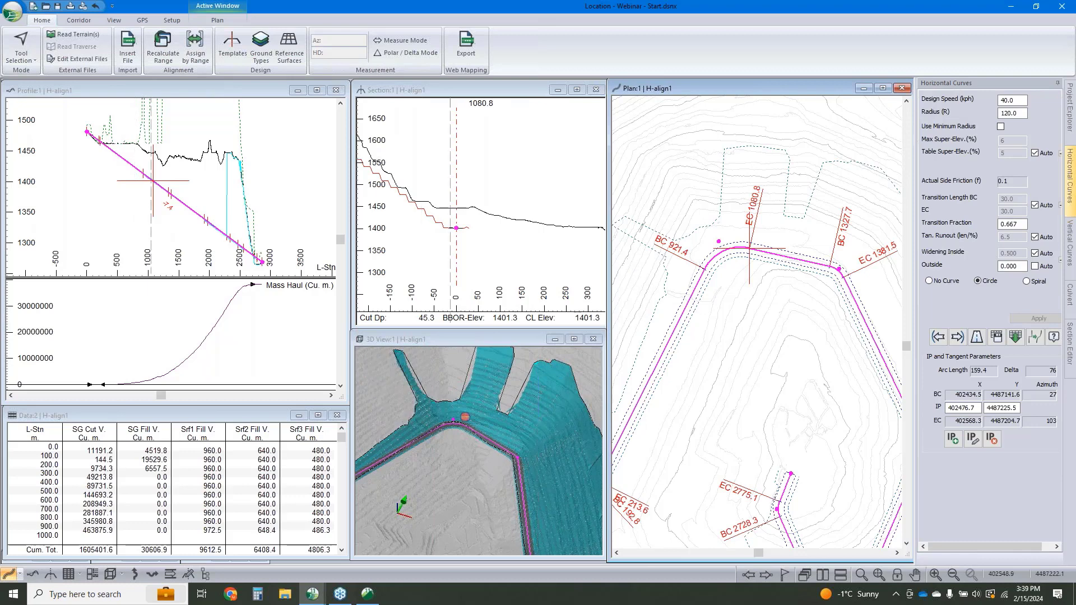
pyautogui.moveTo(718, 243); pyautogui.dragTo(749, 250)
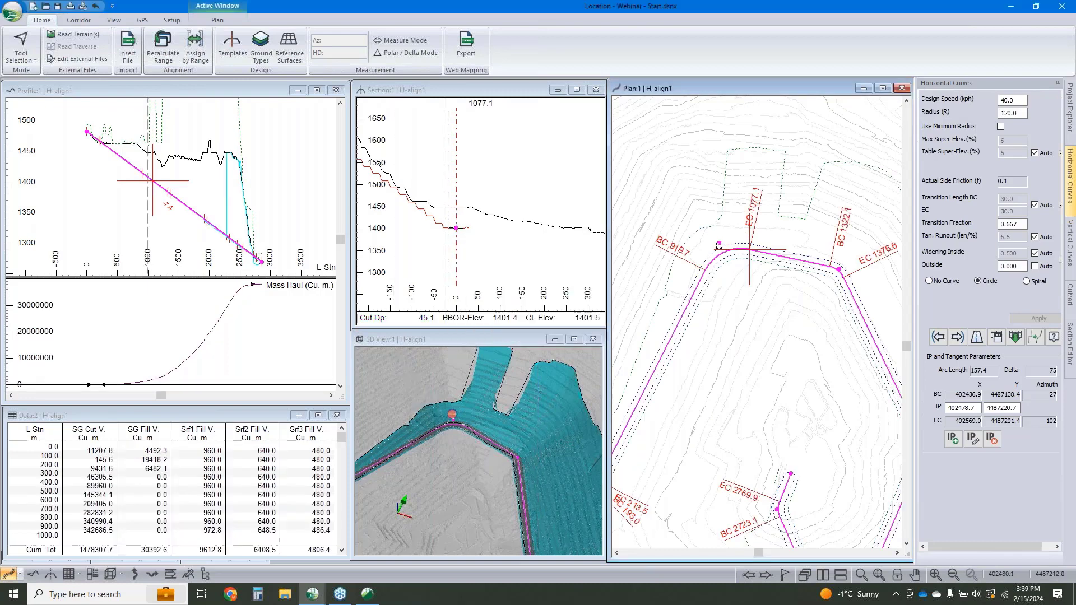
pyautogui.moveTo(720, 245); pyautogui.dragTo(714, 252)
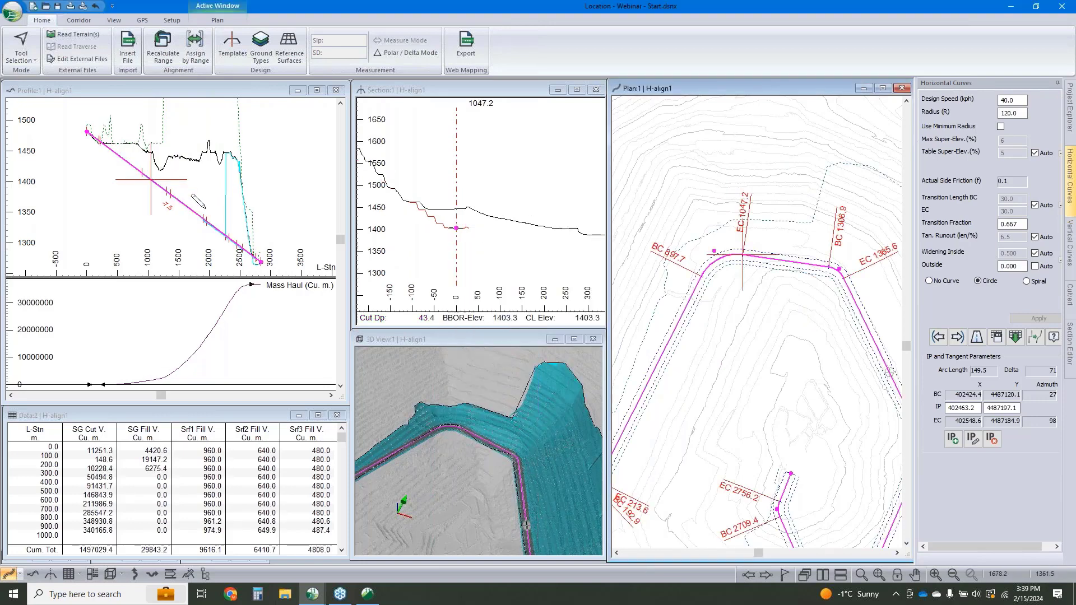
# Step: Move the third bend inward to about X 402807.5, Y 4487126.9 and set its curve radius to 80
pyautogui.moveTo(824, 269); pyautogui.dragTo(711, 253, button='middle')
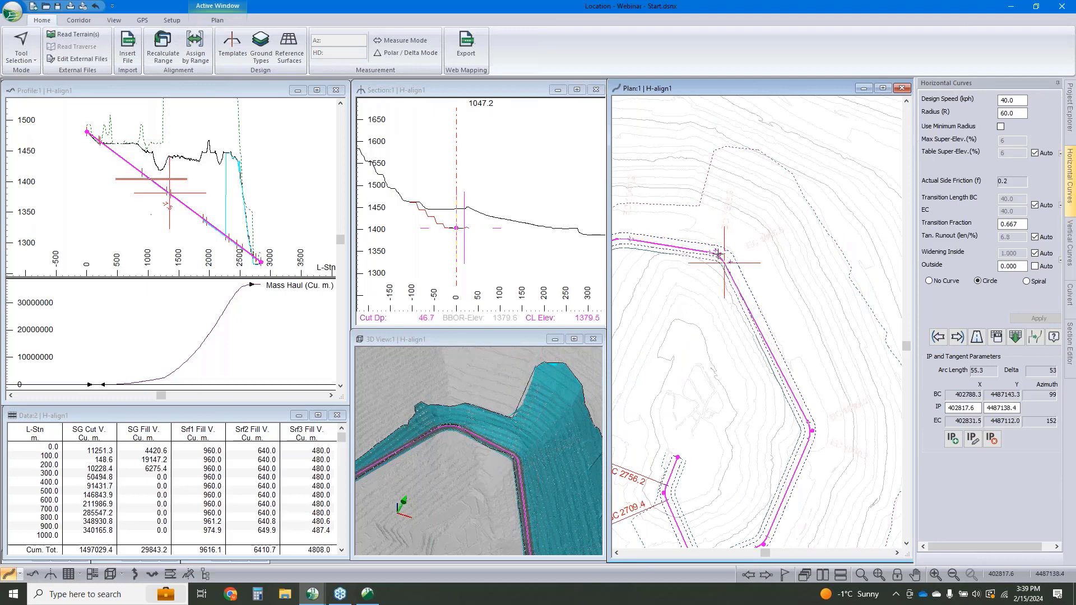
pyautogui.click(722, 262)
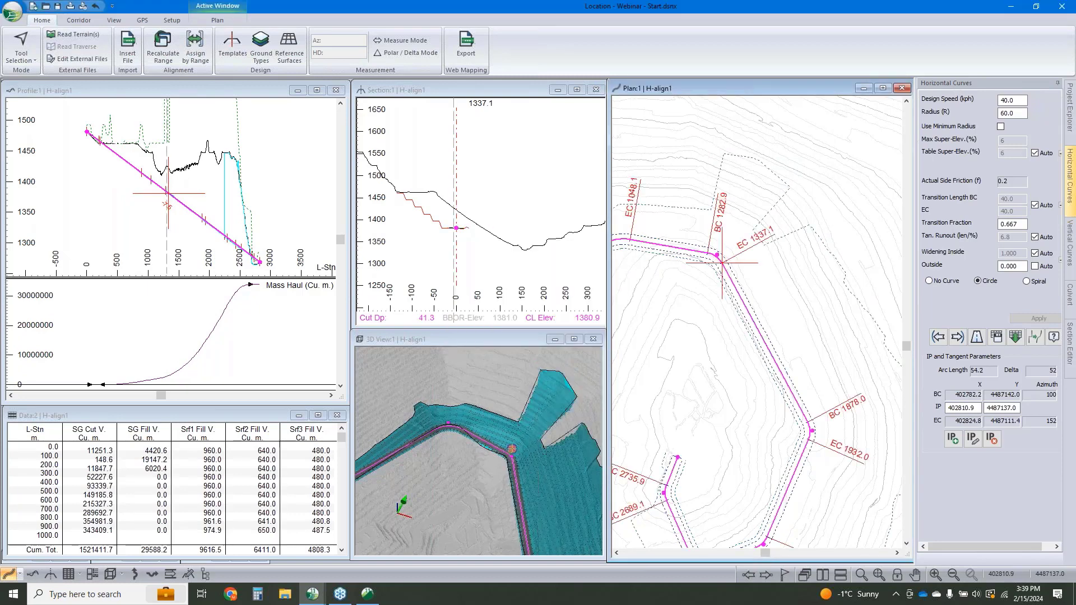
pyautogui.moveTo(722, 263); pyautogui.dragTo(721, 266)
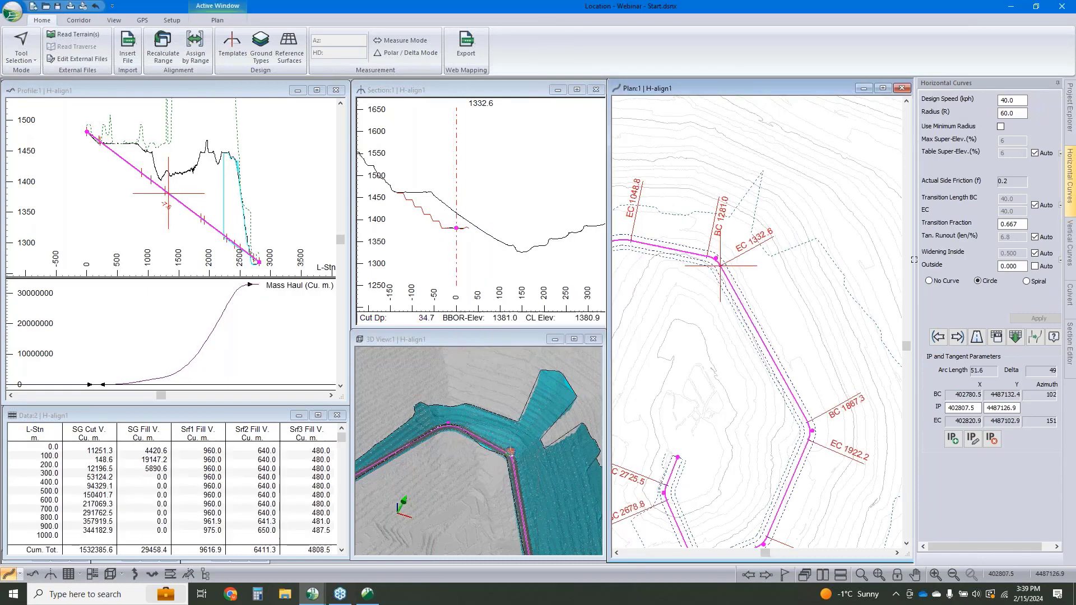
pyautogui.doubleClick(1013, 115)
pyautogui.write('80')
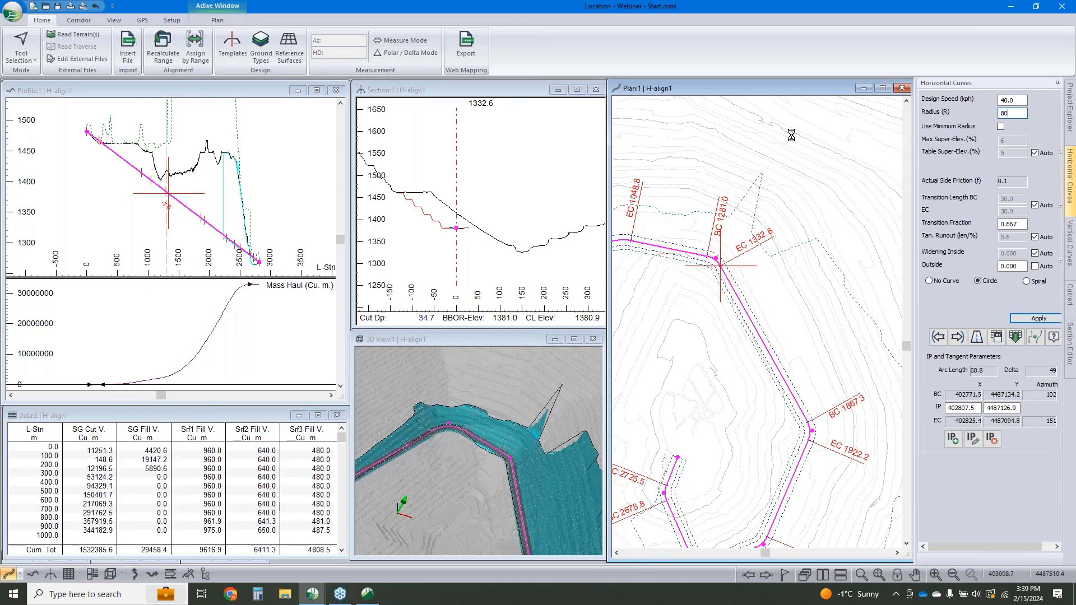
pyautogui.press('Return')
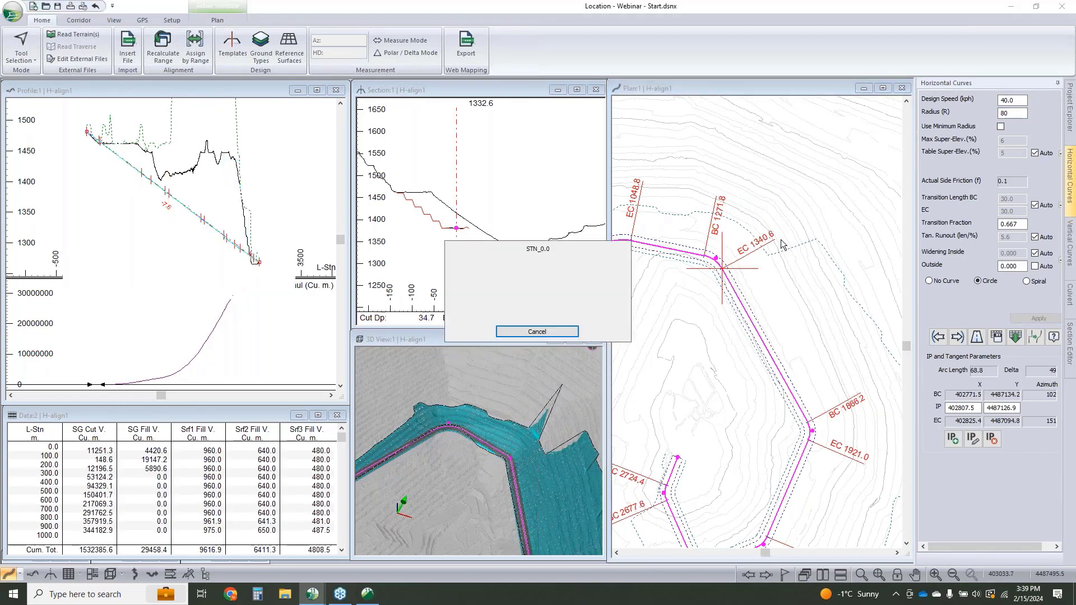
# Step: Examine the road between the second and third bends in the 3D view and in the cross section at station 1180
pyautogui.click(492, 361)
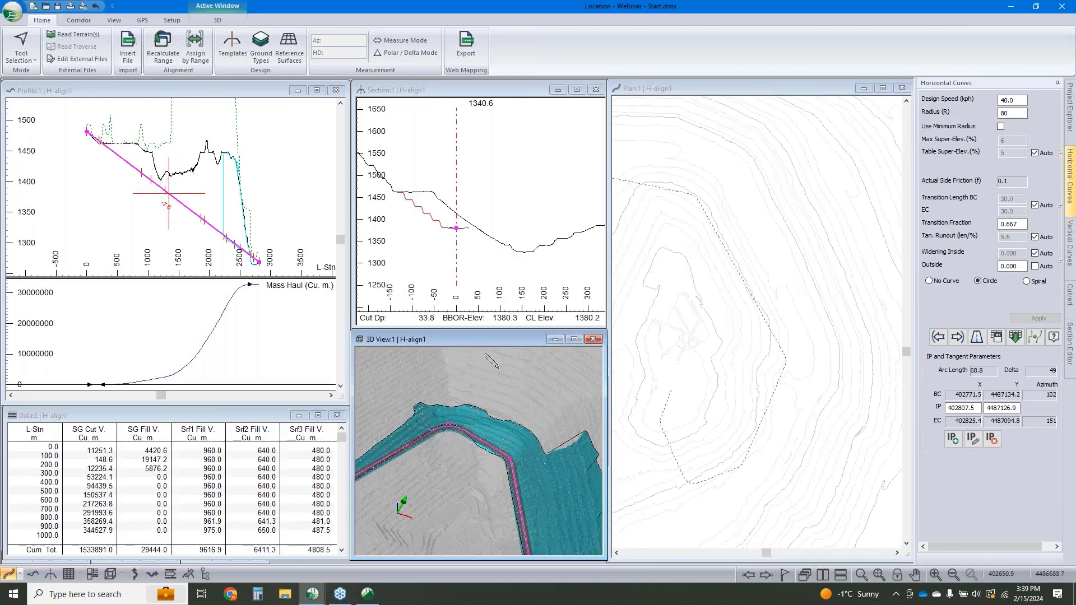
pyautogui.rightClick(476, 405)
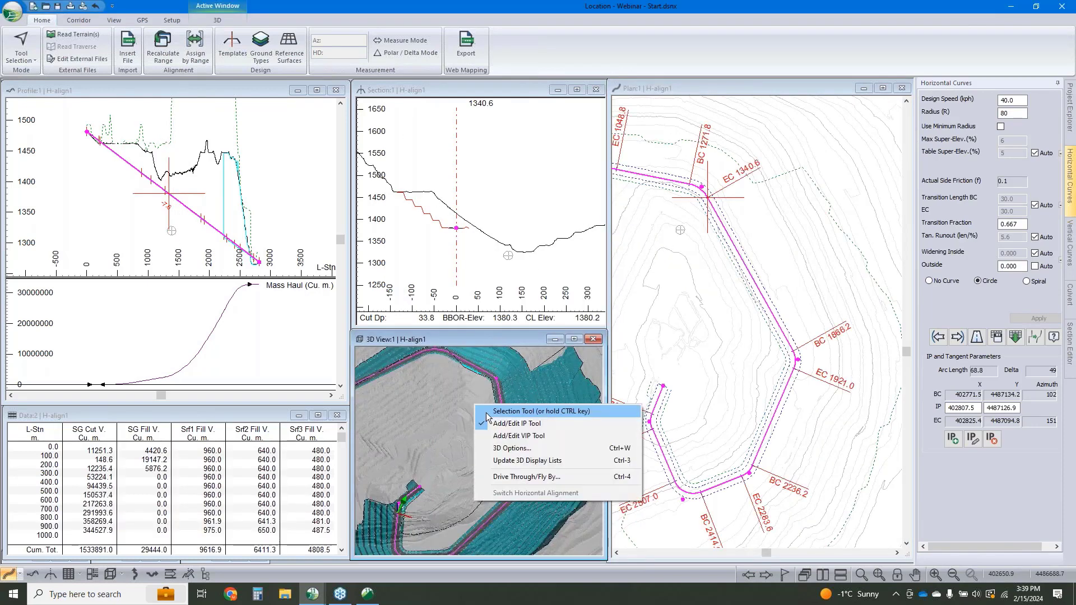
pyautogui.click(486, 412)
pyautogui.scroll(3, 495, 383)
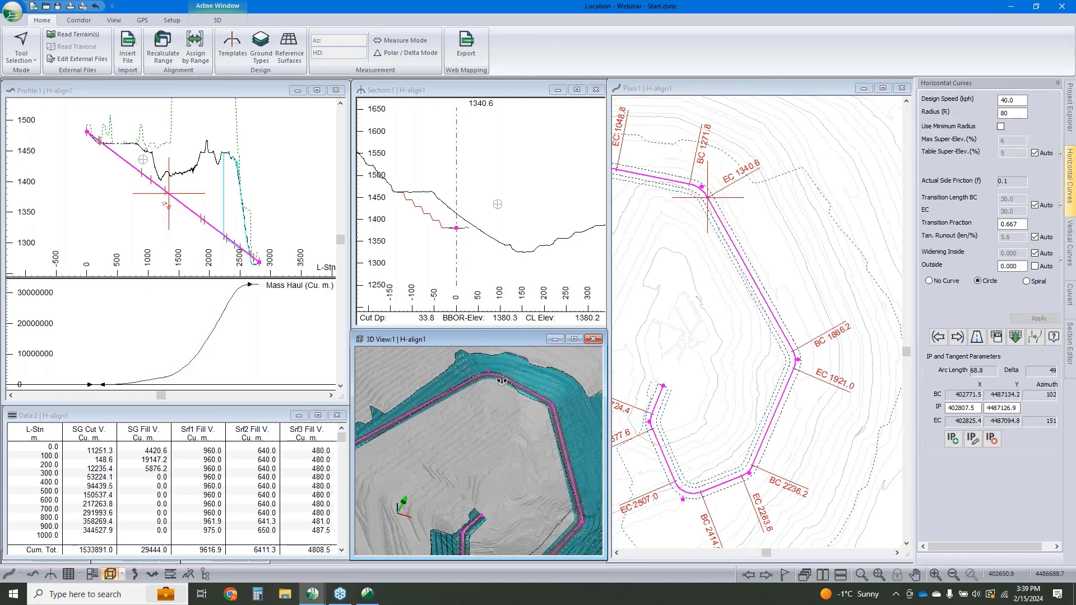
pyautogui.scroll(5, 501, 382)
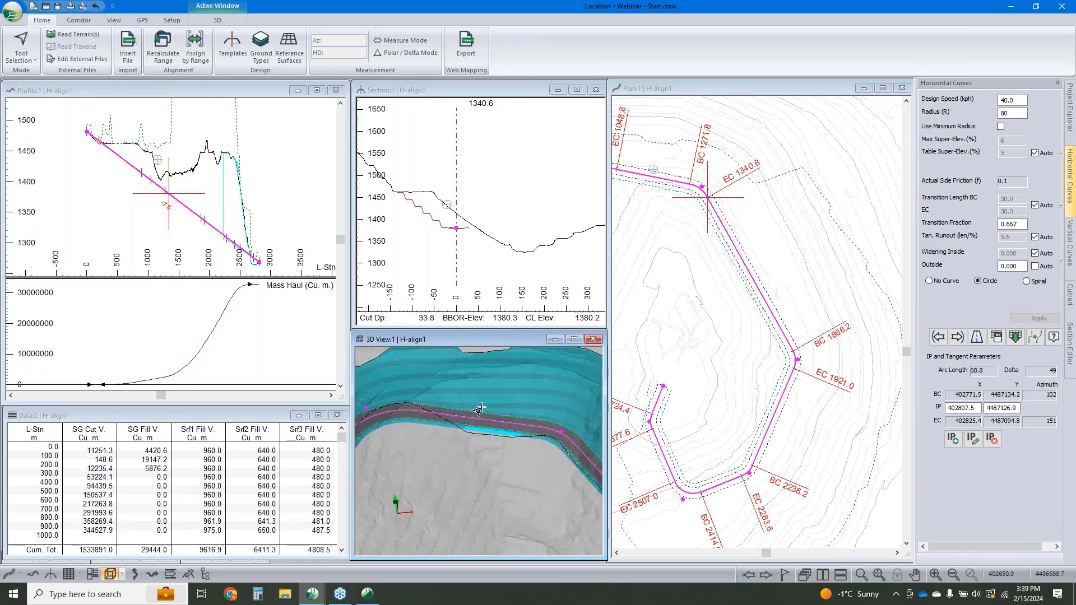
pyautogui.scroll(2, 480, 409)
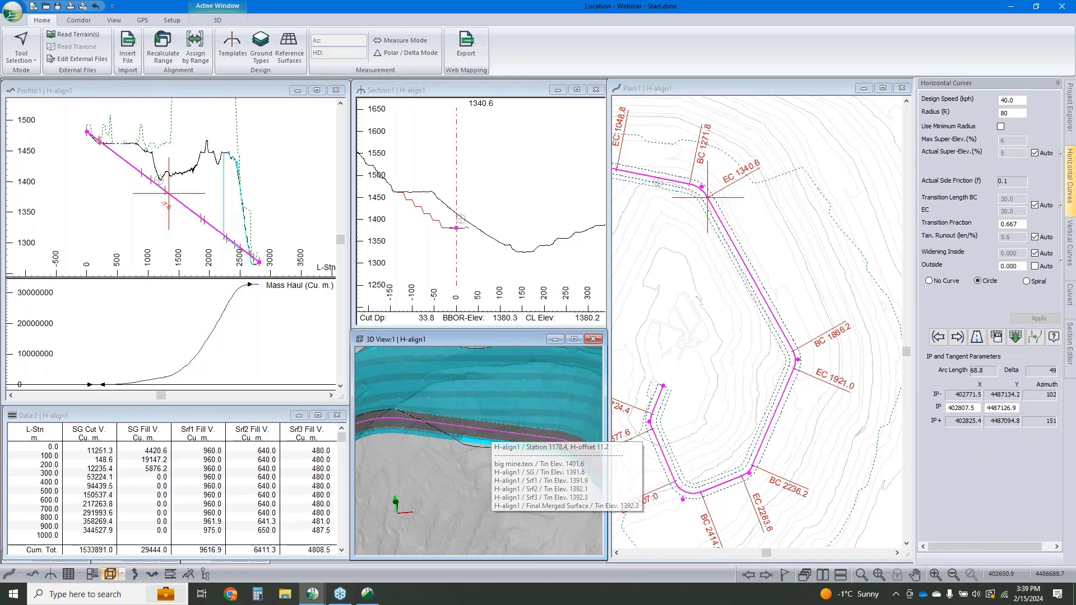
pyautogui.click(486, 439)
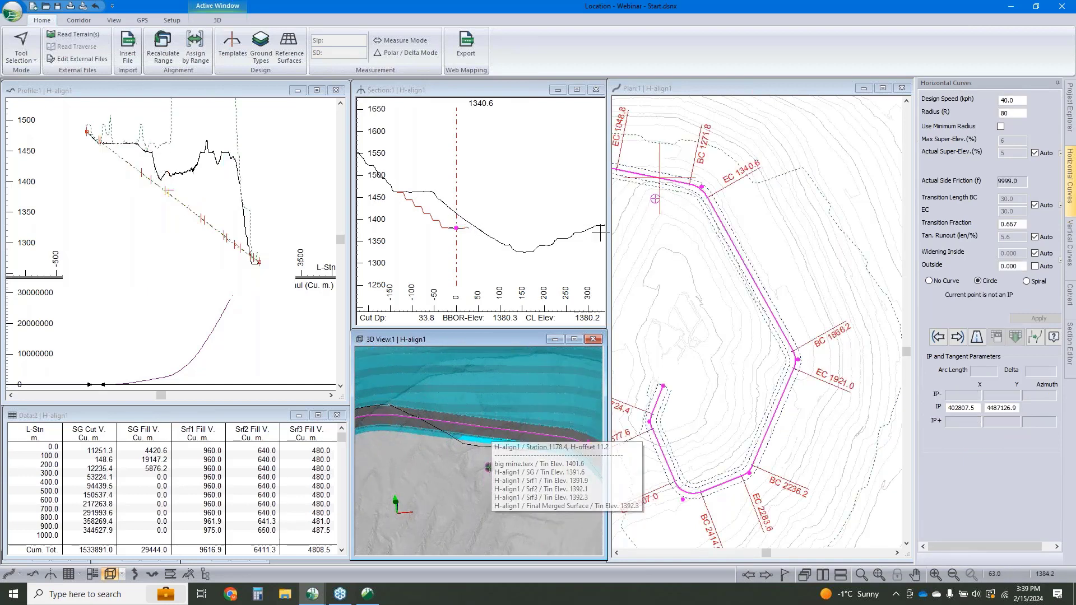
# Step: Pull the pit's eastern bend of H-align1 inward to about X 402994.5, Y 4486621.9, checking the cut slopes in 3D
pyautogui.rightClick(785, 288)
pyautogui.press('Escape')
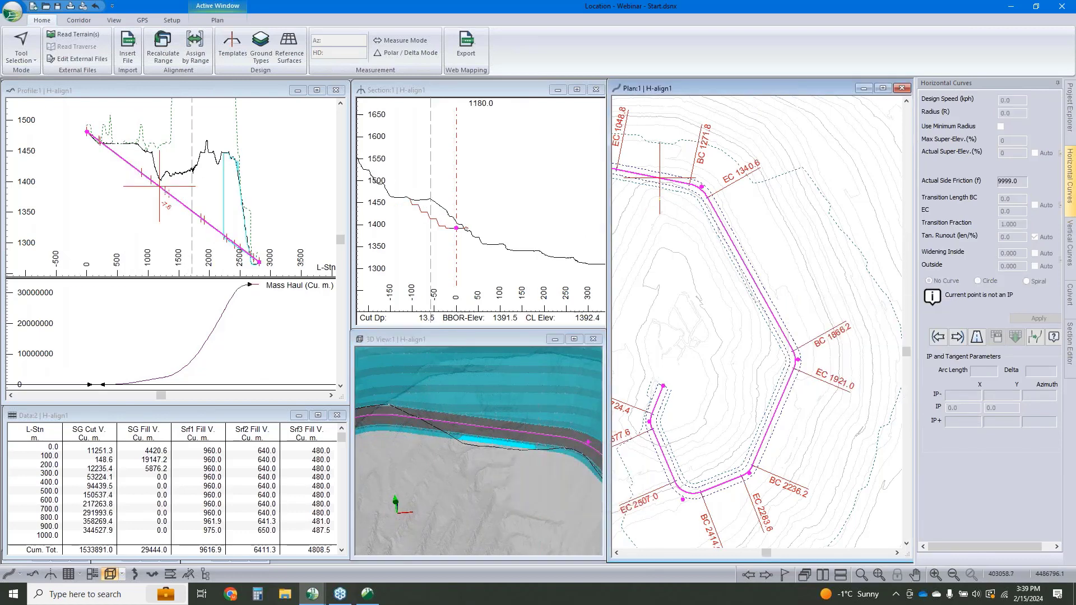
pyautogui.click(784, 369)
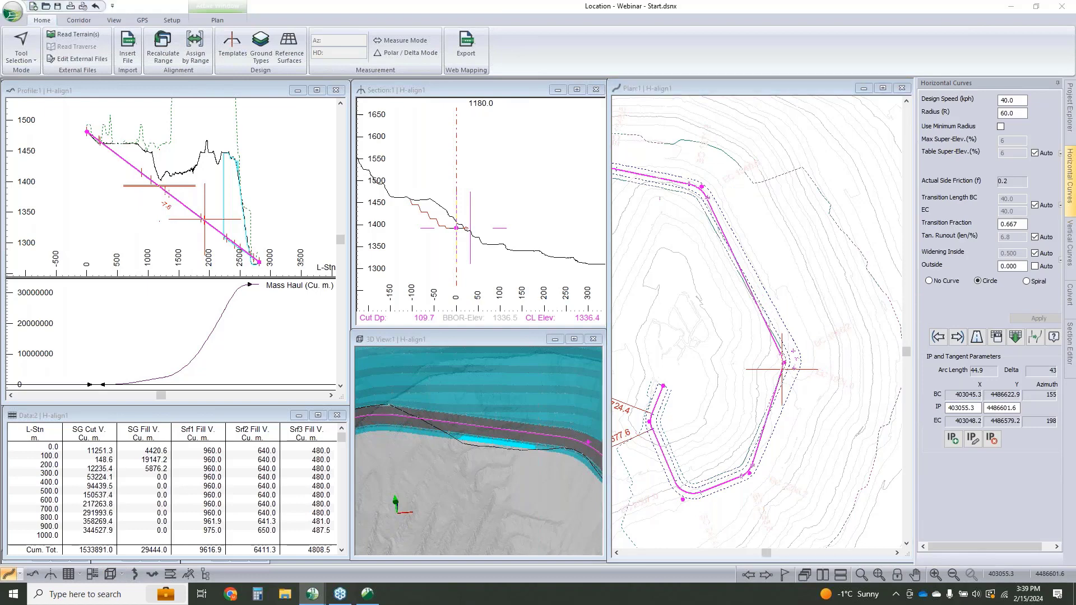
pyautogui.moveTo(784, 363); pyautogui.dragTo(768, 364)
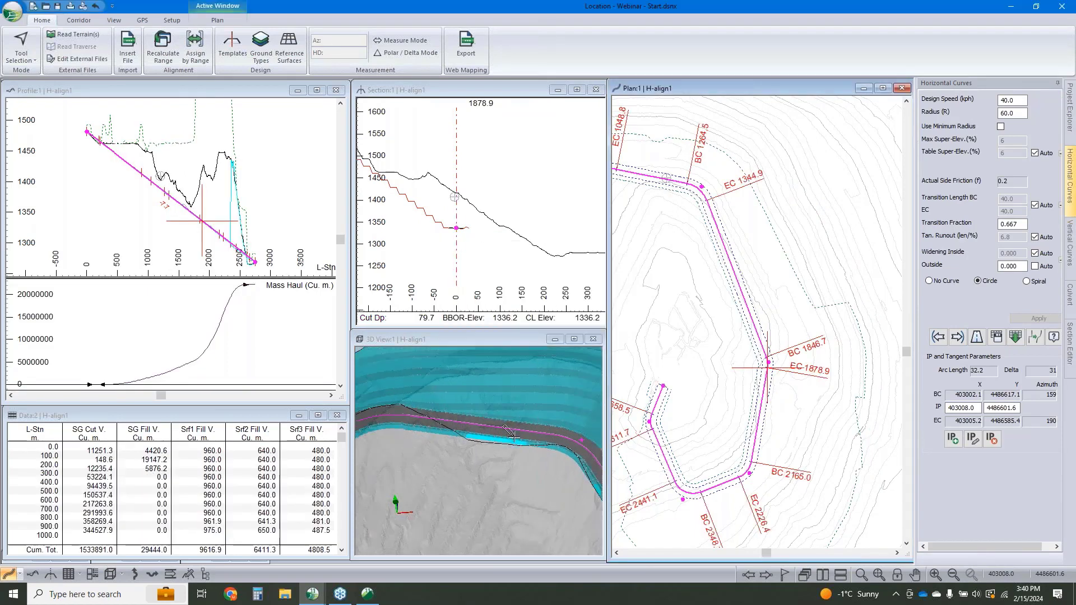
pyautogui.click(513, 435)
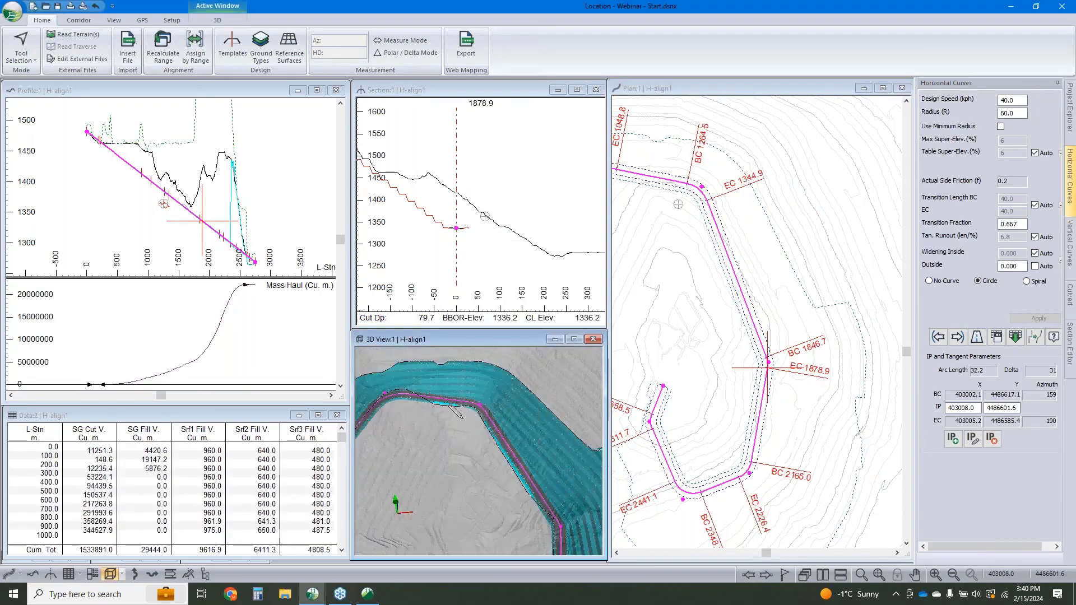
pyautogui.moveTo(454, 407); pyautogui.dragTo(477, 420)
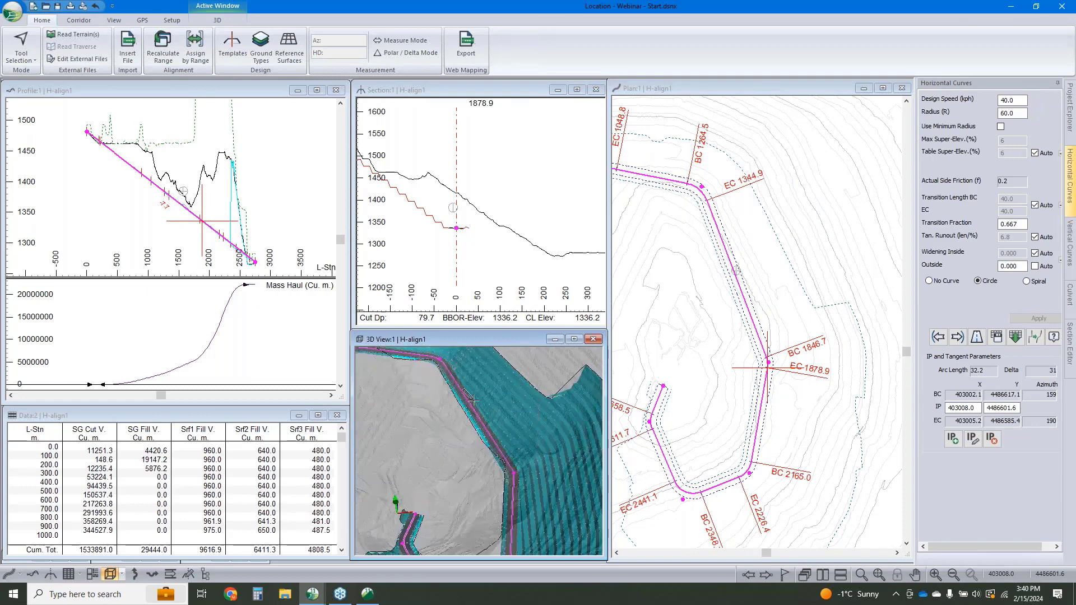
pyautogui.moveTo(768, 363); pyautogui.dragTo(763, 356)
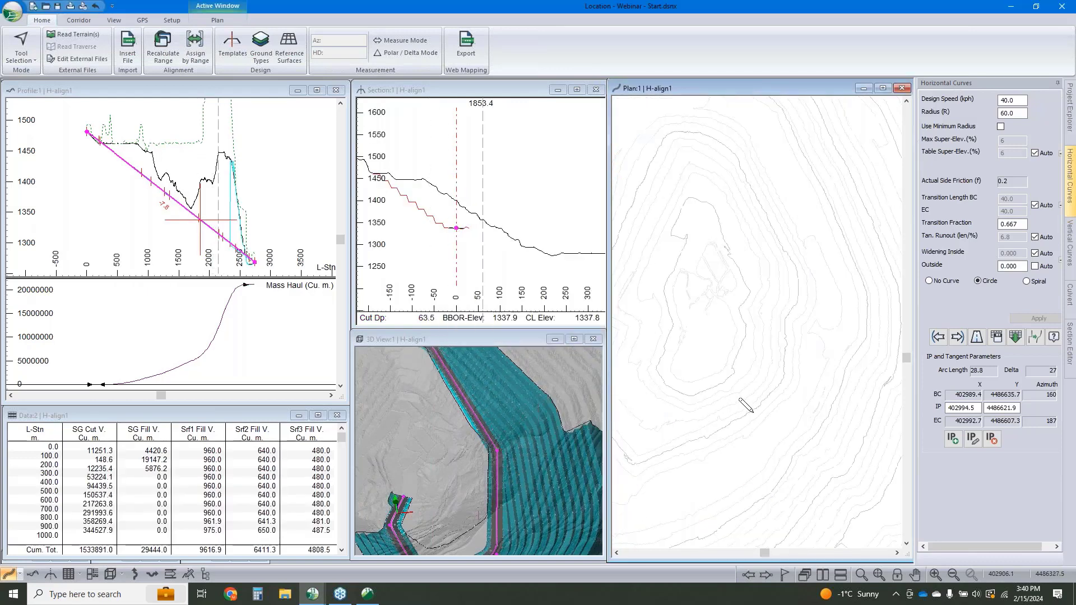
# Step: Move the southeastern bend to about X 402919.6, Y 4486315.4 and the southern bend to about X 402714.7, Y 4486258.9
pyautogui.click(764, 414)
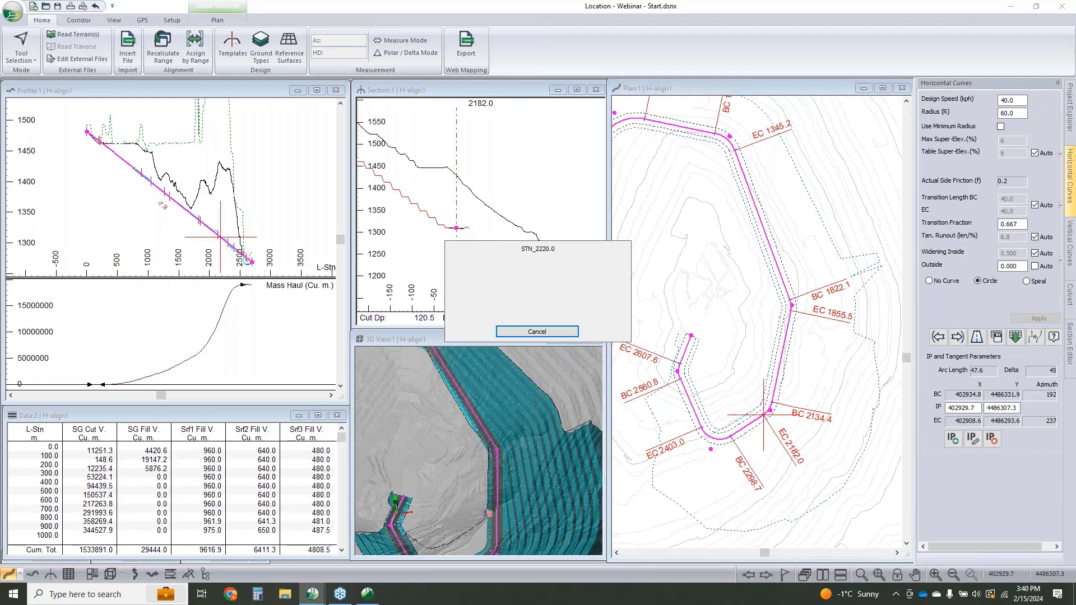
pyautogui.moveTo(768, 411); pyautogui.dragTo(761, 412)
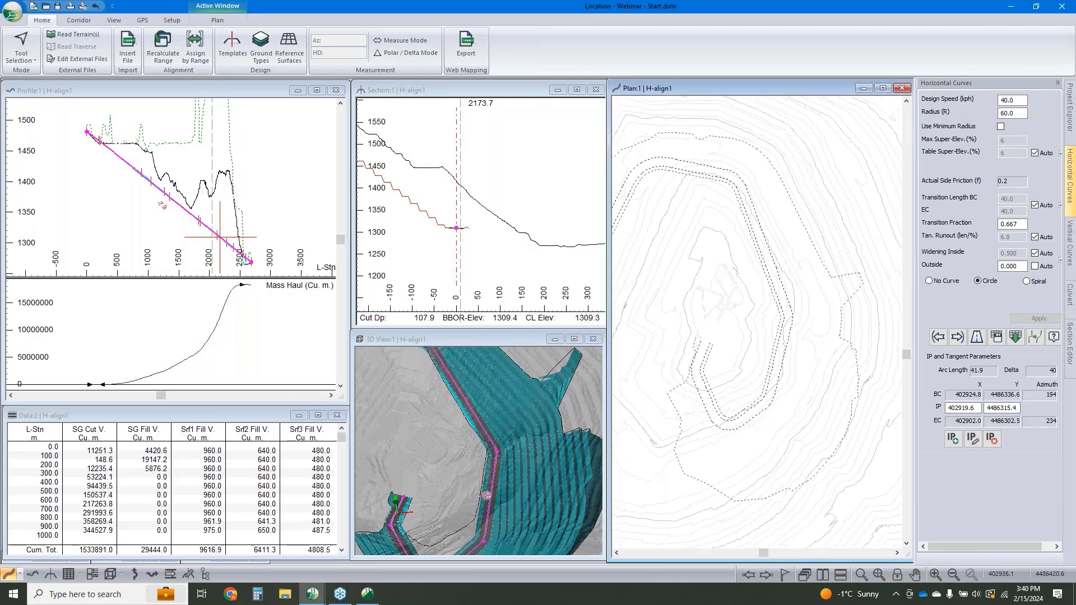
pyautogui.moveTo(717, 421); pyautogui.dragTo(710, 408)
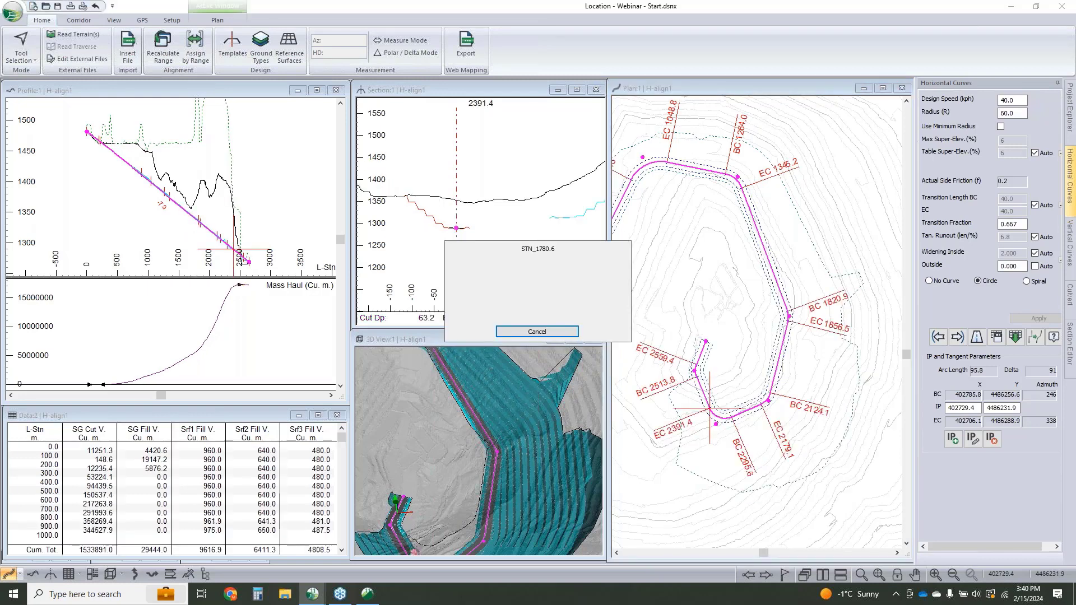
pyautogui.click(521, 438)
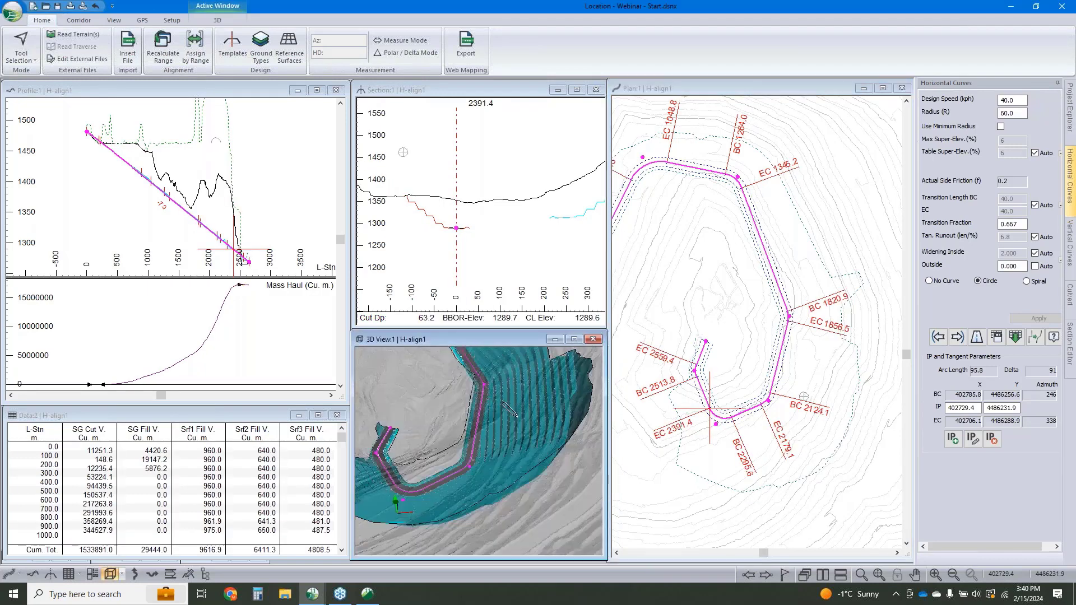
pyautogui.moveTo(710, 409); pyautogui.dragTo(712, 418)
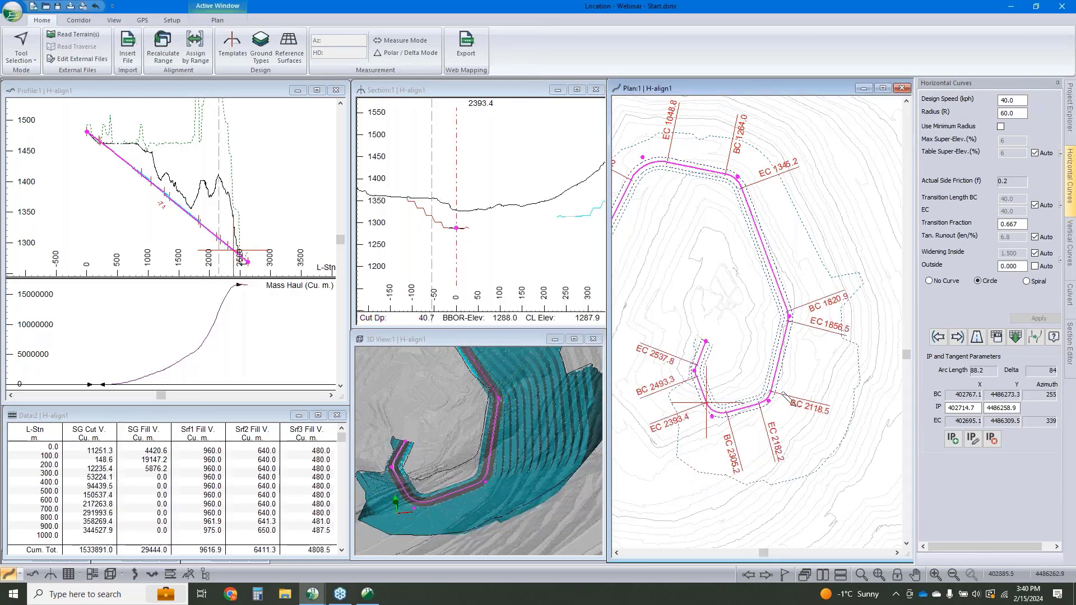
# Step: Shift the southeastern bend to about X 402899.4, Y 4486361.8 and inspect the resulting cut benches from another angle in 3D
pyautogui.moveTo(768, 400); pyautogui.dragTo(764, 392)
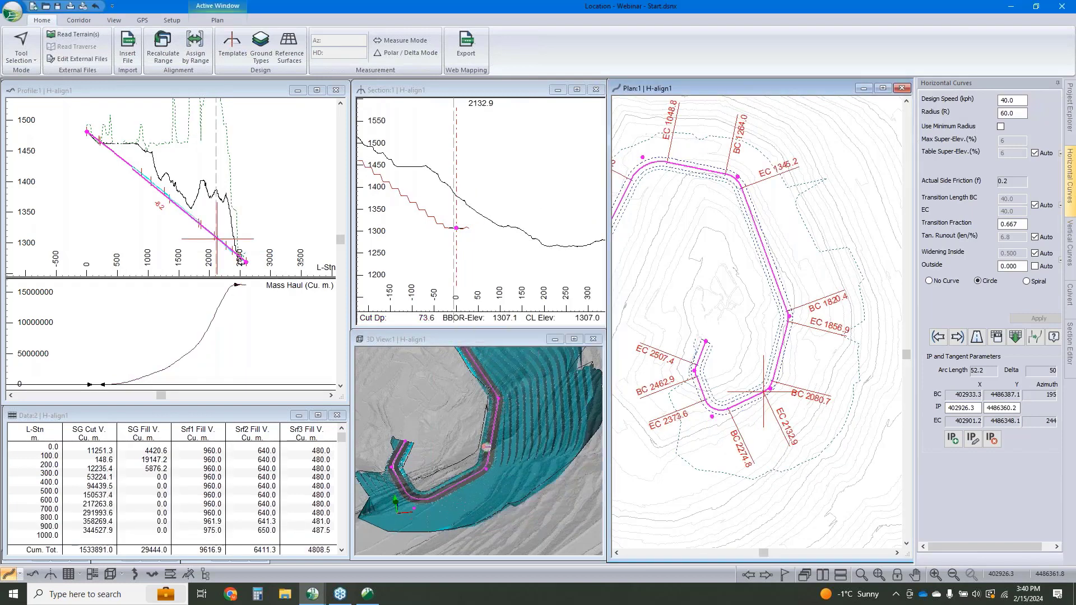
pyautogui.moveTo(764, 391)
pyautogui.mouseDown()
pyautogui.moveTo(771, 382)
pyautogui.moveTo(758, 391)
pyautogui.mouseUp()
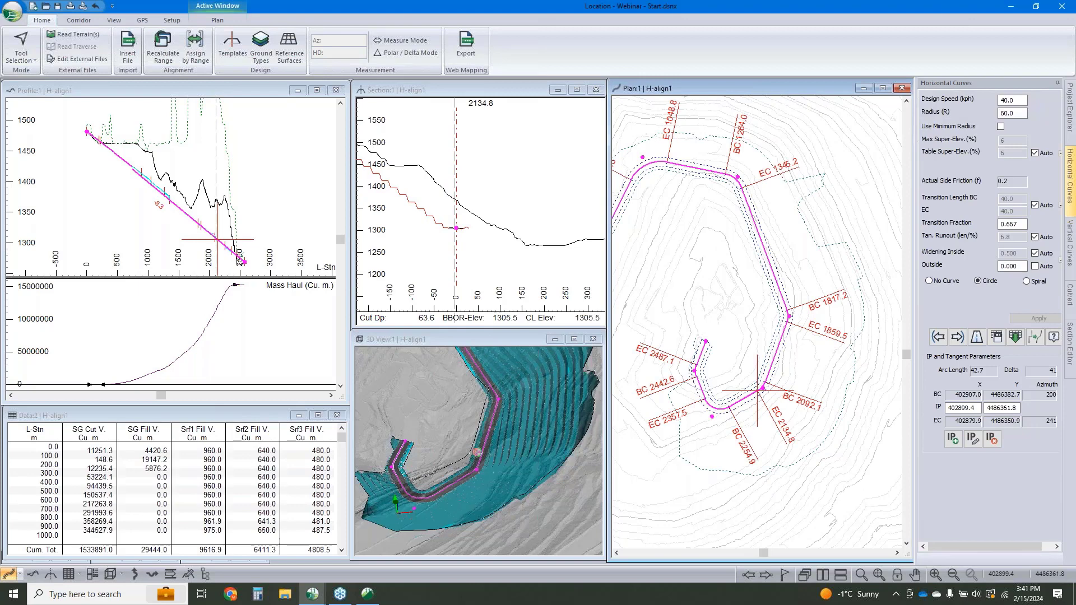
pyautogui.rightClick(519, 444)
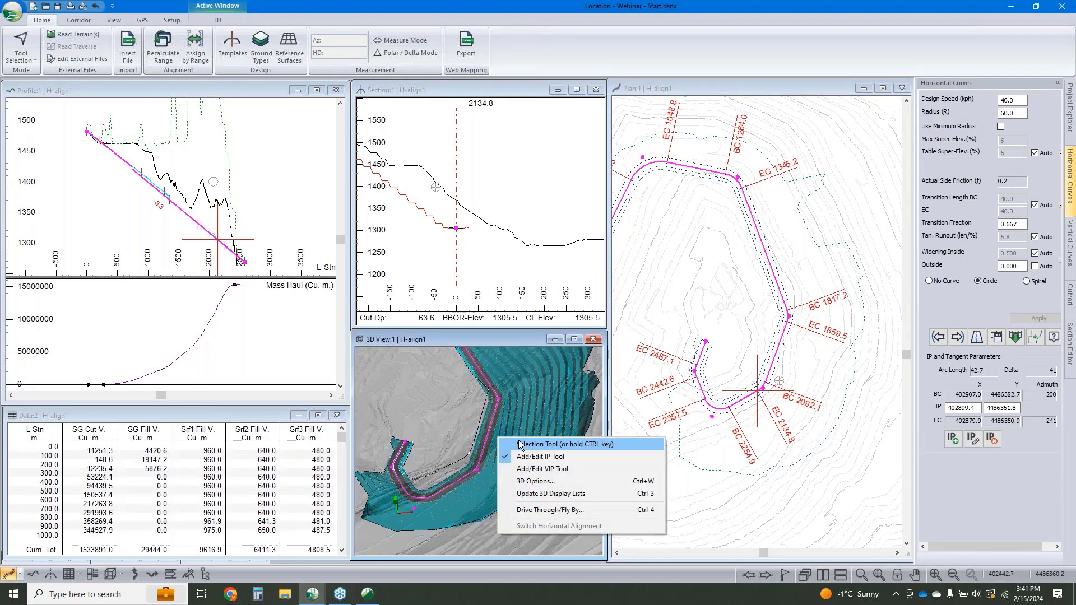
pyautogui.click(519, 445)
pyautogui.moveTo(522, 444); pyautogui.dragTo(553, 457)
# Step: Nudge the eastern bend to about X 402972.9, Y 4486613.4 and the southeastern bend to about X 402887.1, Y 4486378.1
pyautogui.rightClick(744, 322)
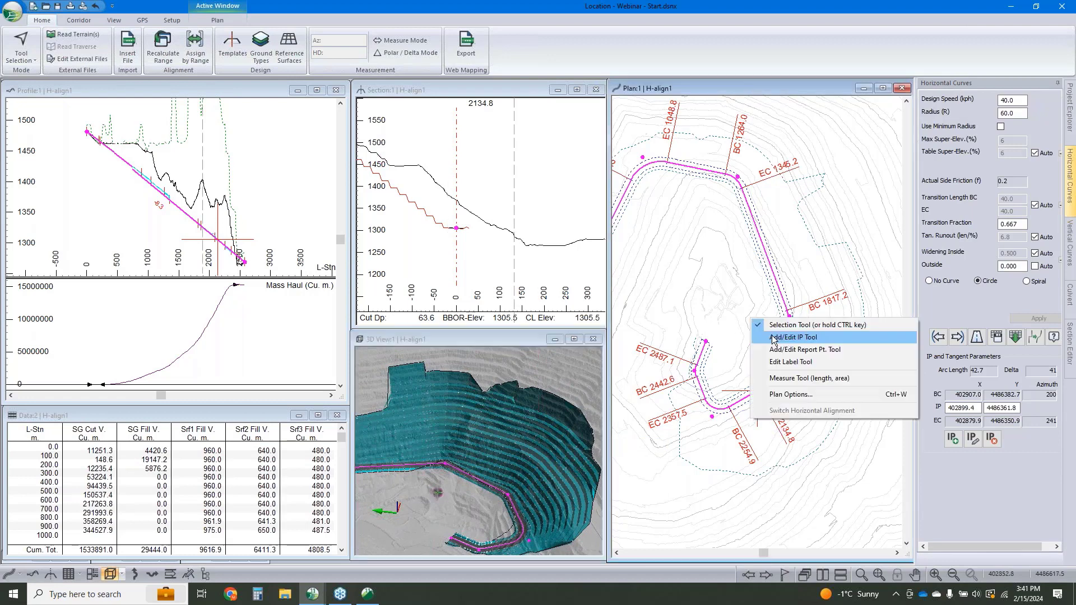
pyautogui.click(762, 335)
pyautogui.moveTo(785, 319); pyautogui.dragTo(783, 318)
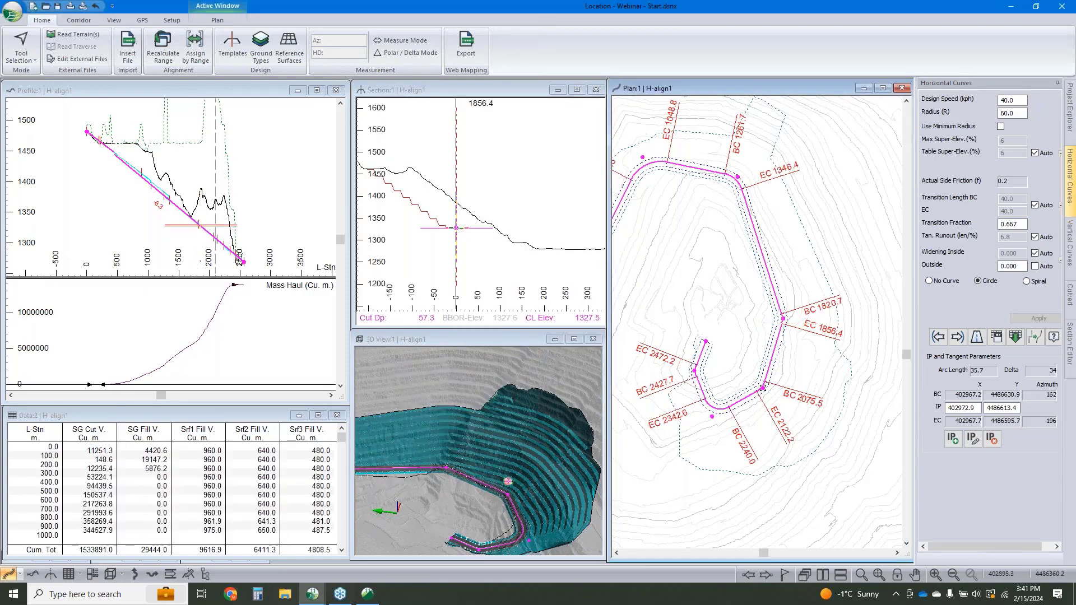
pyautogui.moveTo(763, 388); pyautogui.dragTo(757, 385)
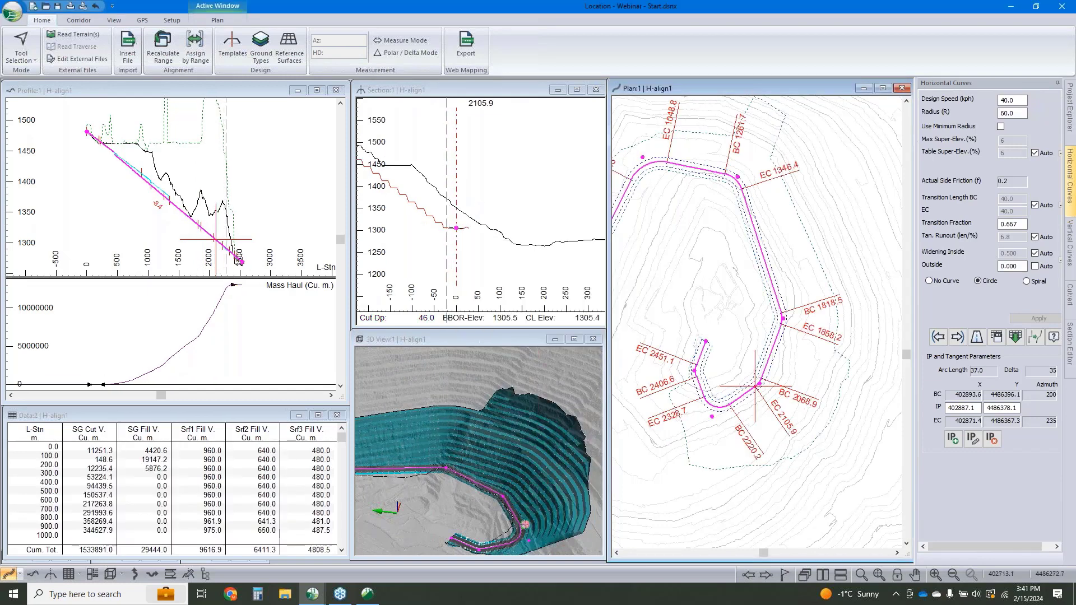
# Step: Move the southern bend to about X 402710.6, Y 4486301.3 and the southeastern bend to about X 402883.0, Y 4486402.6
pyautogui.moveTo(712, 416); pyautogui.dragTo(711, 405)
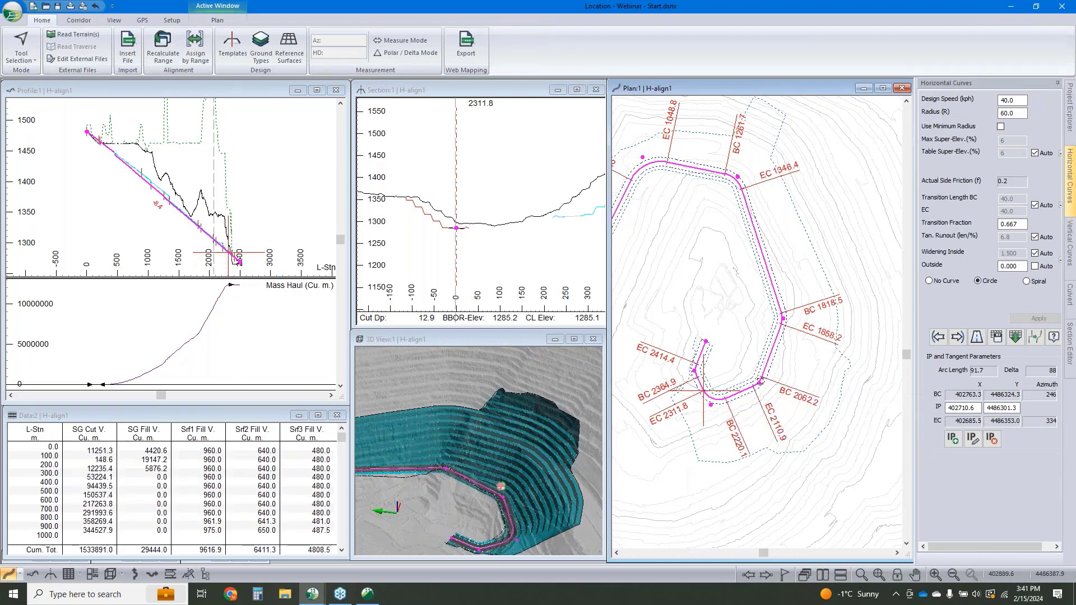
pyautogui.moveTo(761, 384); pyautogui.dragTo(754, 379)
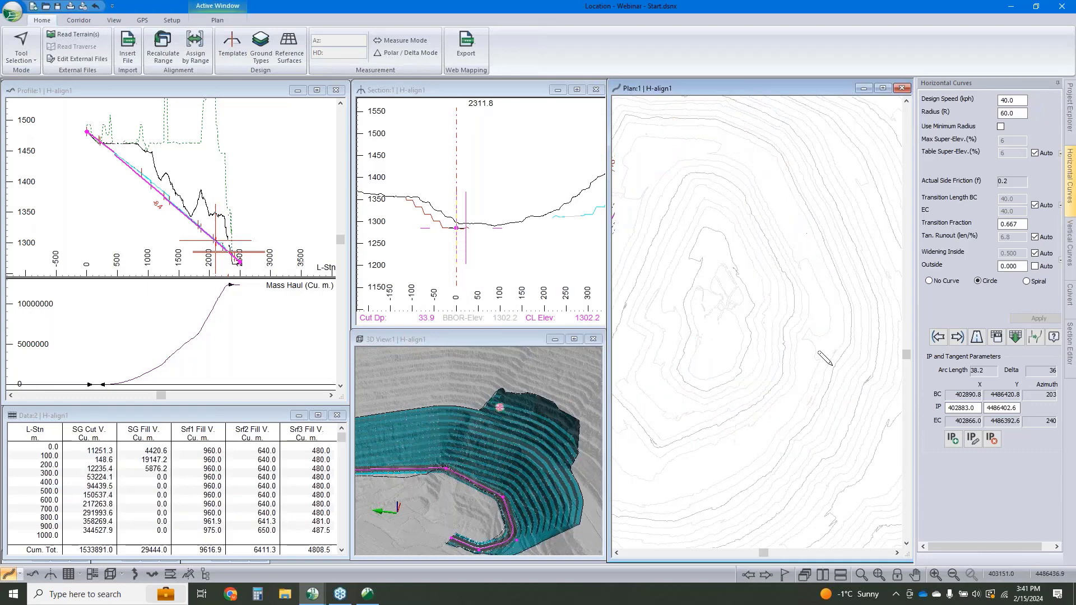
pyautogui.click(758, 375)
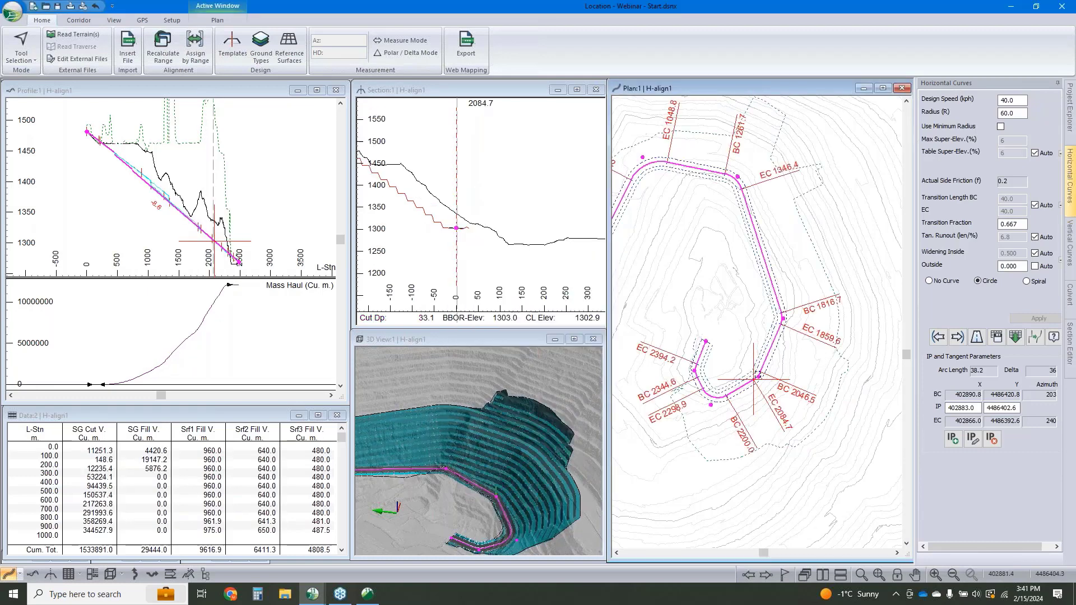
# Step: Shift the southeastern bend to about X 402863.4, Y 4486424.7 and the eastern bend to about X 402958.2, Y 4486635.5
pyautogui.moveTo(758, 374); pyautogui.dragTo(753, 371)
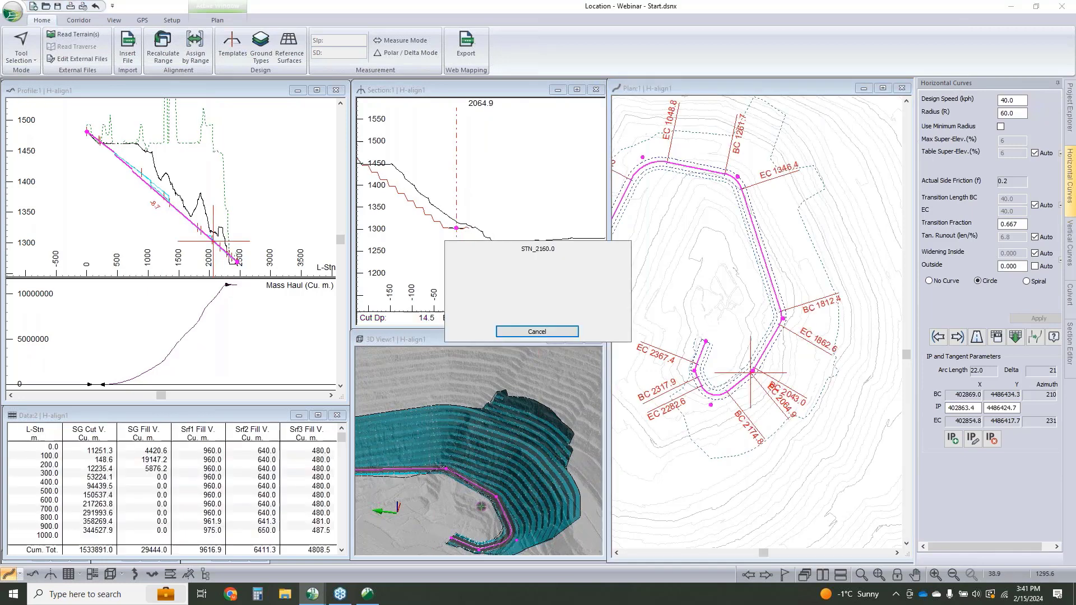
pyautogui.click(474, 213)
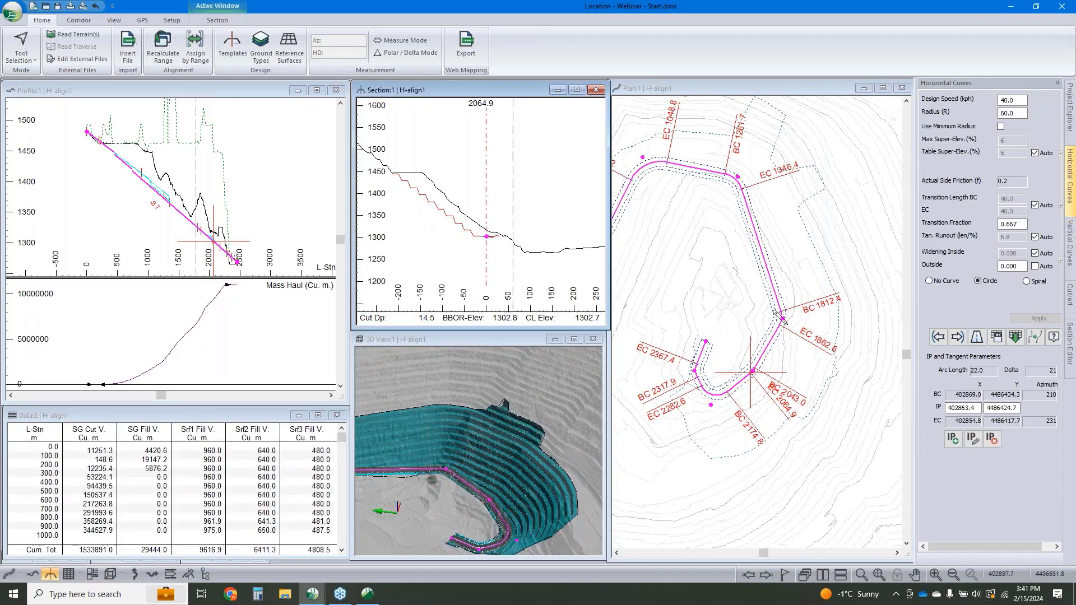
pyautogui.moveTo(784, 318); pyautogui.dragTo(778, 311)
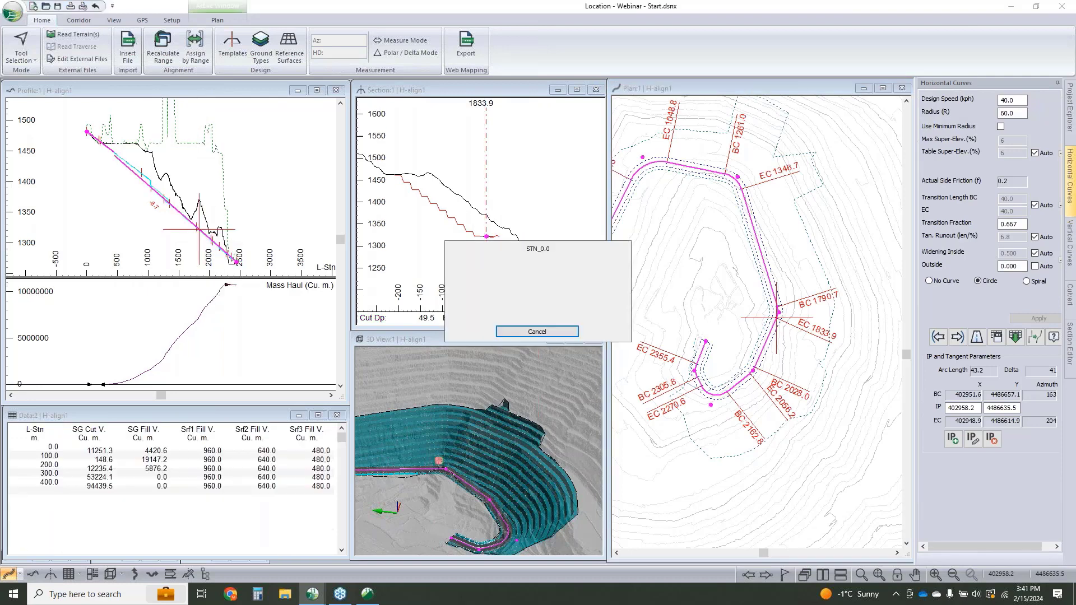
# Step: Reposition the northeastern bend at about X 402806.2, Y 4487111.7 and set its curve radius to 100
pyautogui.click(734, 198)
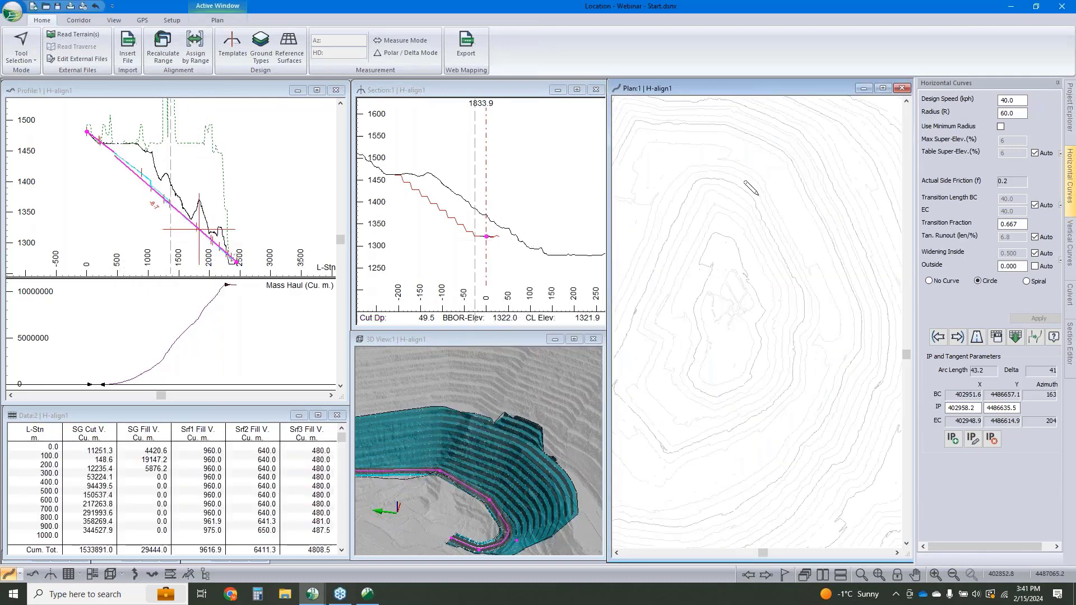
pyautogui.moveTo(752, 195); pyautogui.dragTo(750, 196)
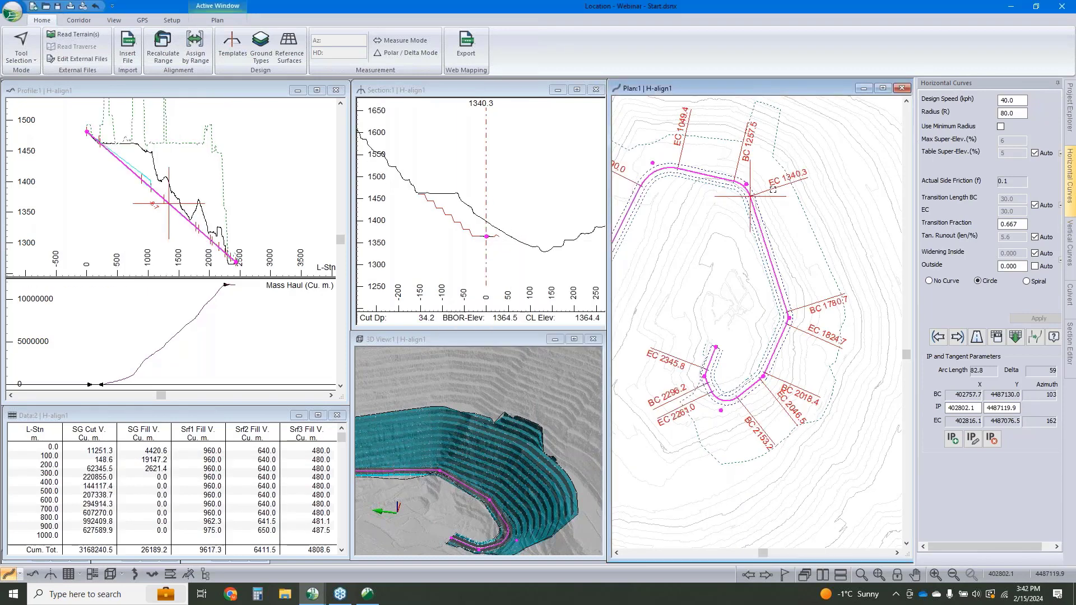
pyautogui.moveTo(750, 196); pyautogui.dragTo(752, 198)
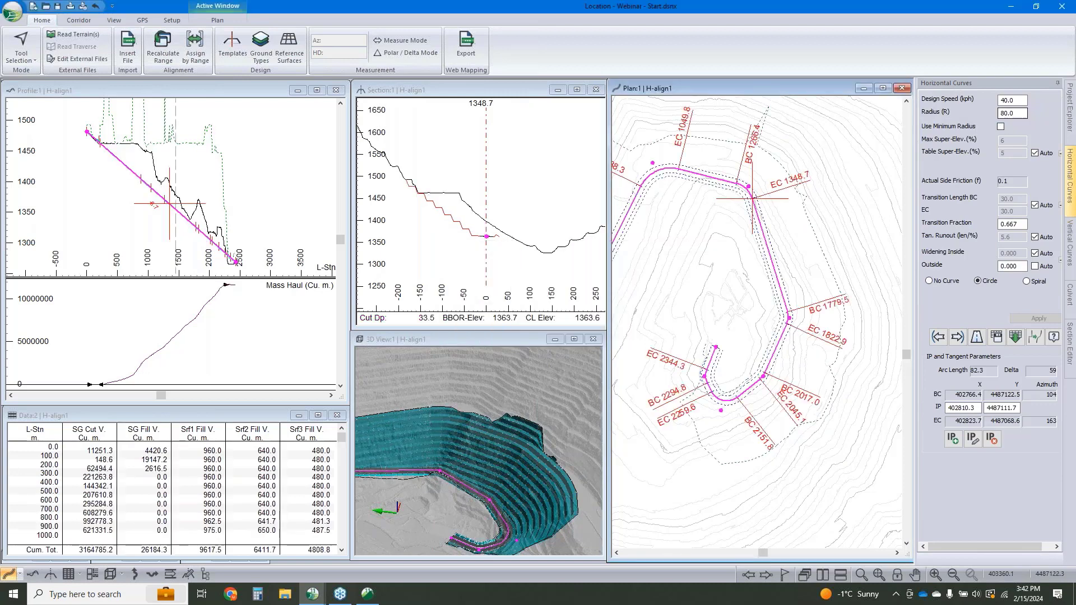
pyautogui.write('100')
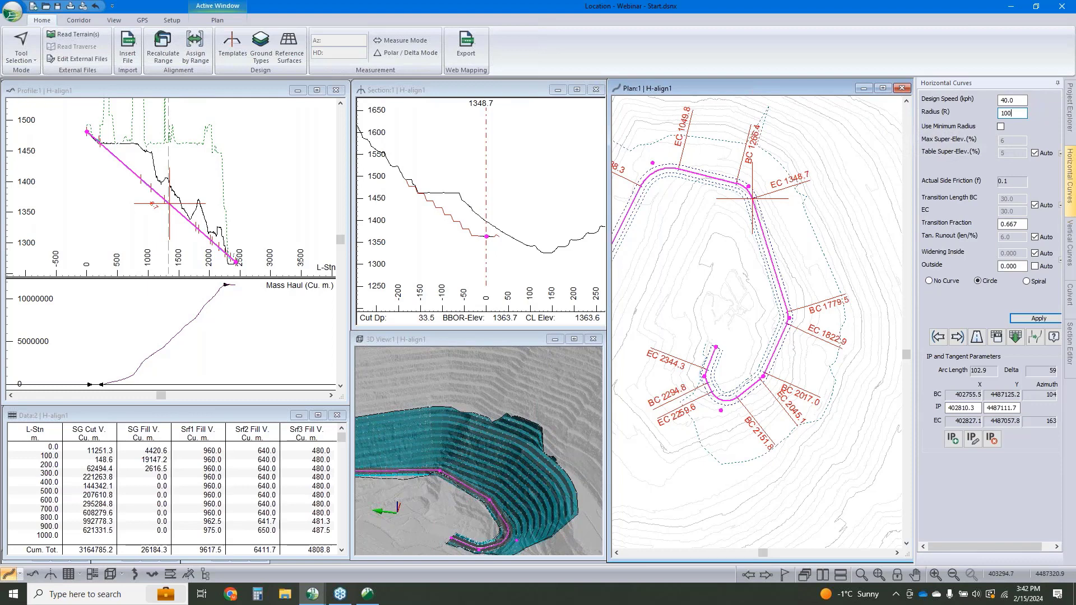
pyautogui.press('Return')
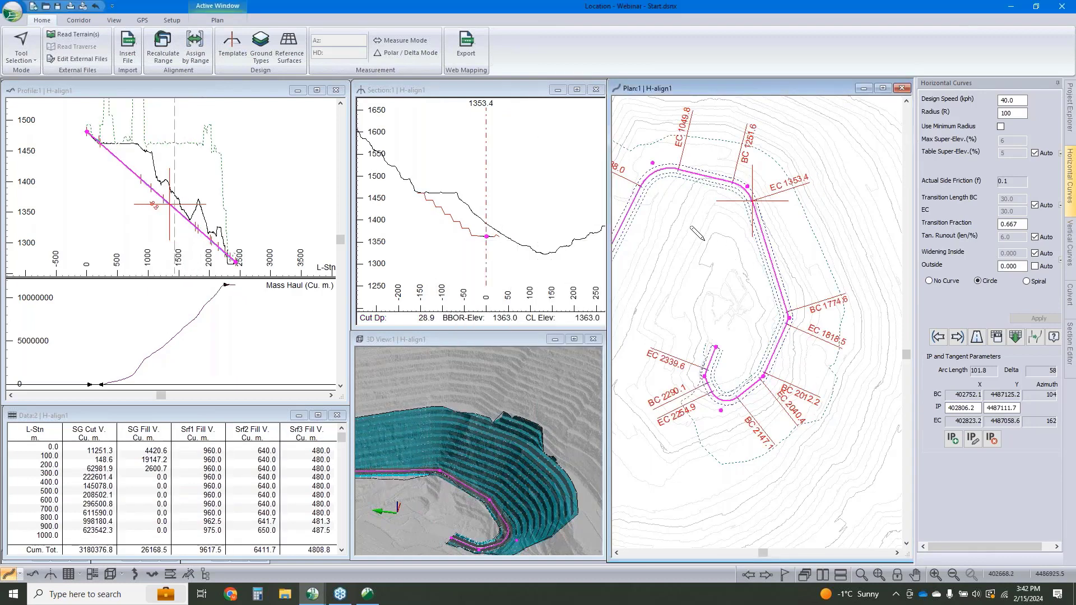
# Step: Move the first bend near the start of H-align1 to about X 402129.8, Y 4486510.5
pyautogui.rightClick(719, 245)
pyautogui.click(735, 250)
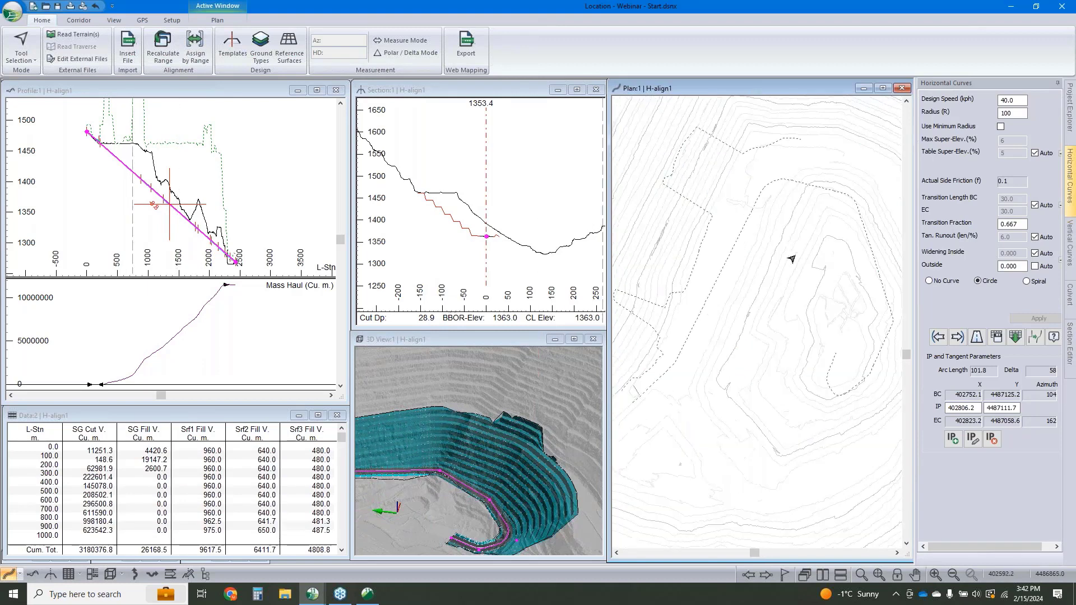
pyautogui.rightClick(732, 307)
pyautogui.click(759, 324)
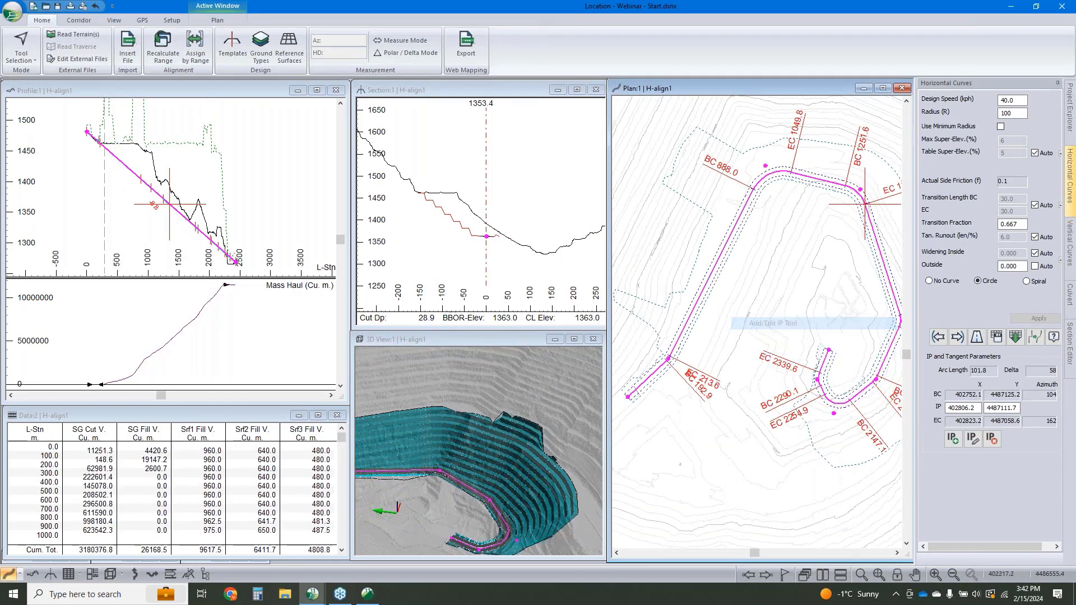
pyautogui.click(670, 357)
pyautogui.click(675, 353)
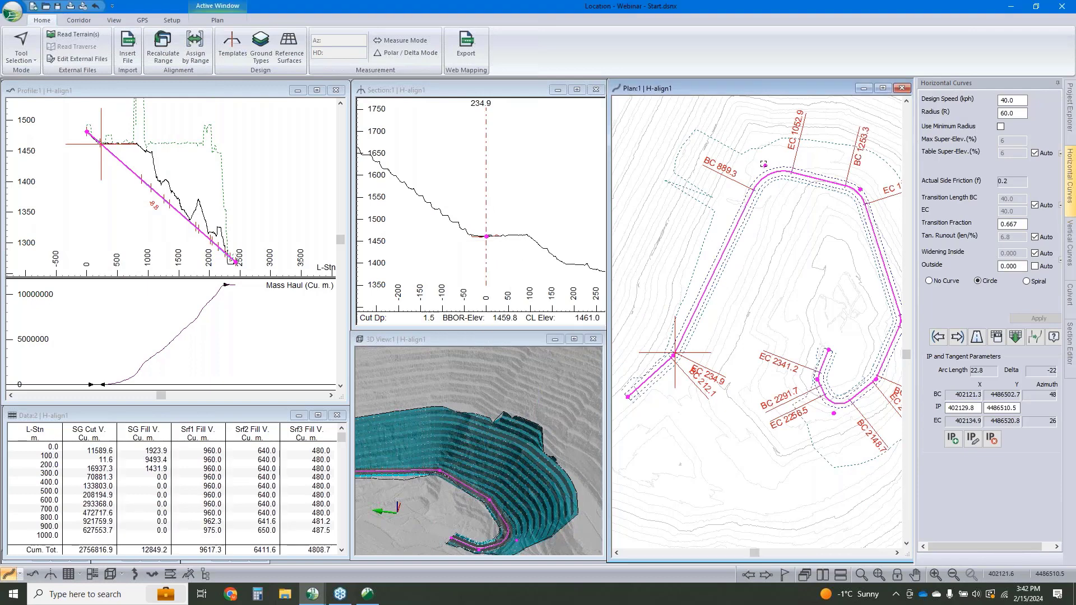
# Step: Shift the northwestern bend of H-align1 eastward to about X 402485.2, Y 4487197.5
pyautogui.click(767, 166)
pyautogui.moveTo(766, 166); pyautogui.dragTo(769, 166)
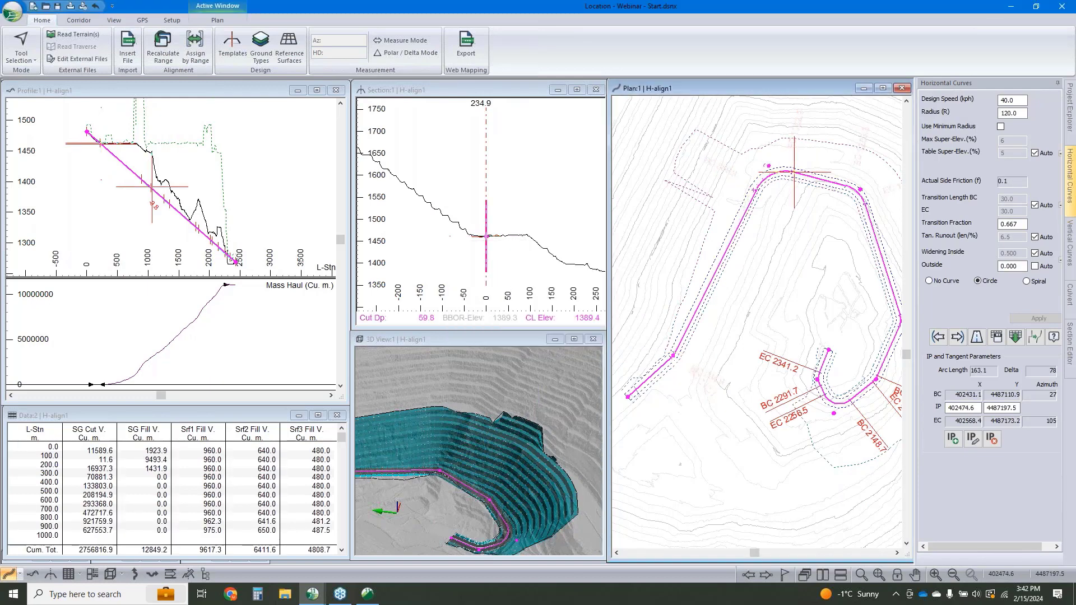
pyautogui.moveTo(768, 166); pyautogui.dragTo(771, 166)
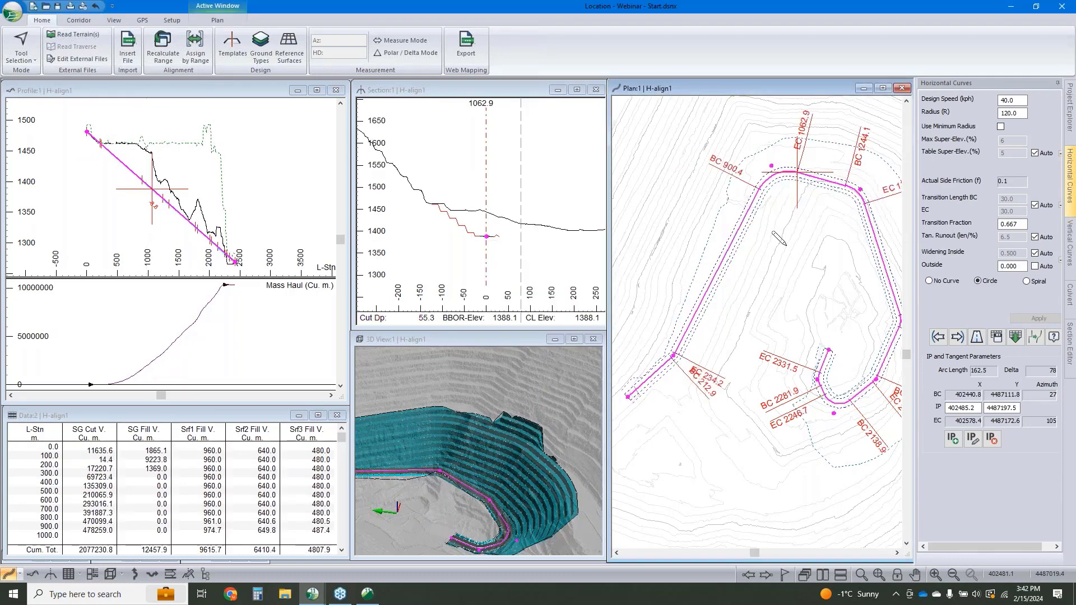
# Step: Examine the haul road's cuts in 3D and its cross-sections at stations 700 and 820
pyautogui.rightClick(806, 252)
pyautogui.click(829, 262)
pyautogui.moveTo(511, 457); pyautogui.dragTo(540, 449)
pyautogui.moveTo(540, 450)
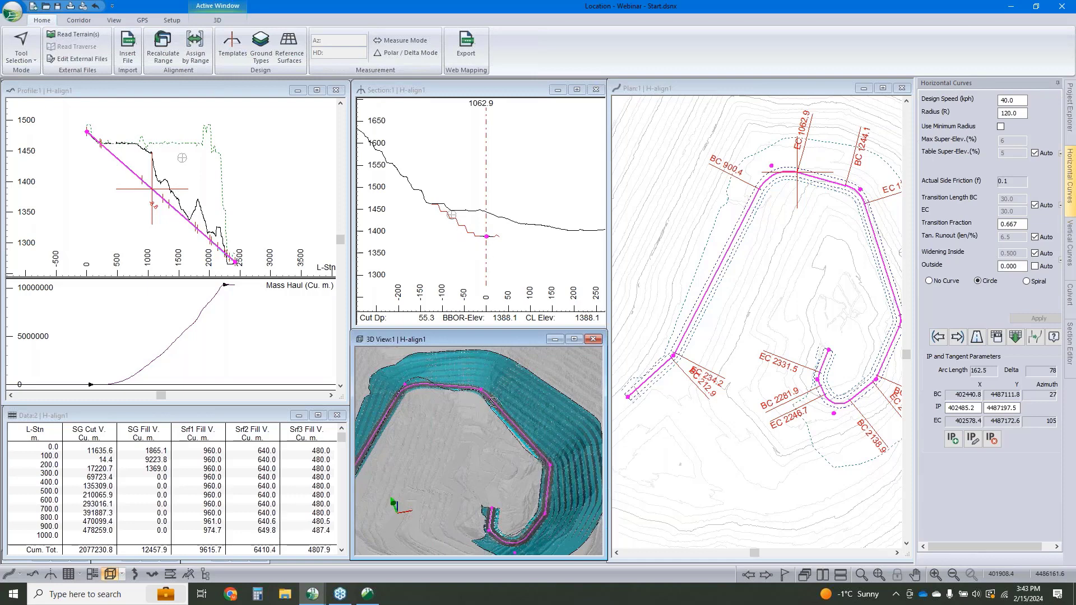
pyautogui.moveTo(493, 401); pyautogui.dragTo(532, 390, button='middle')
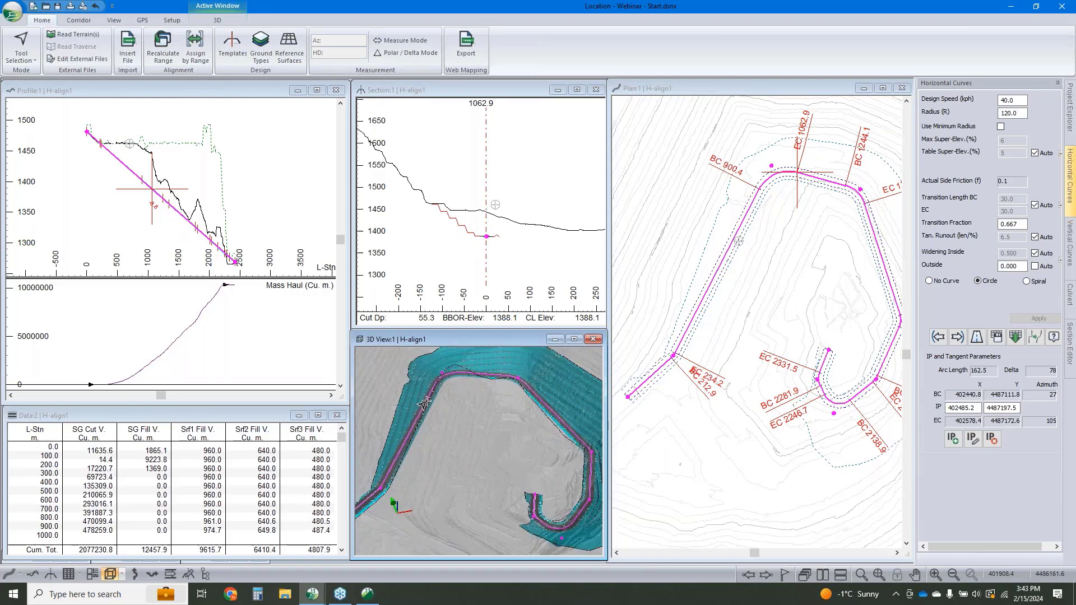
pyautogui.click(424, 403)
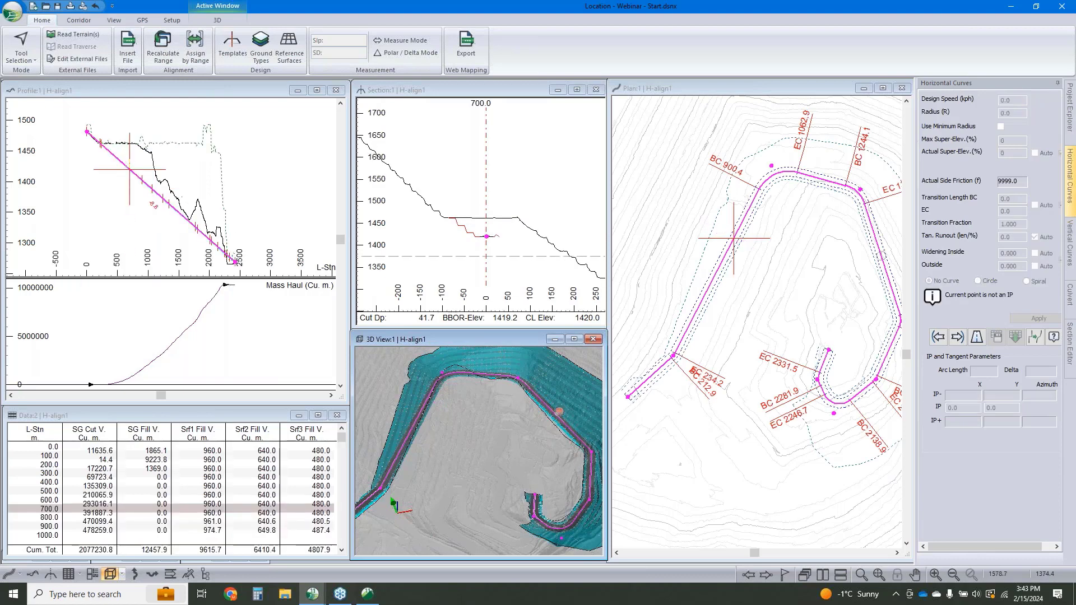
pyautogui.click(129, 181)
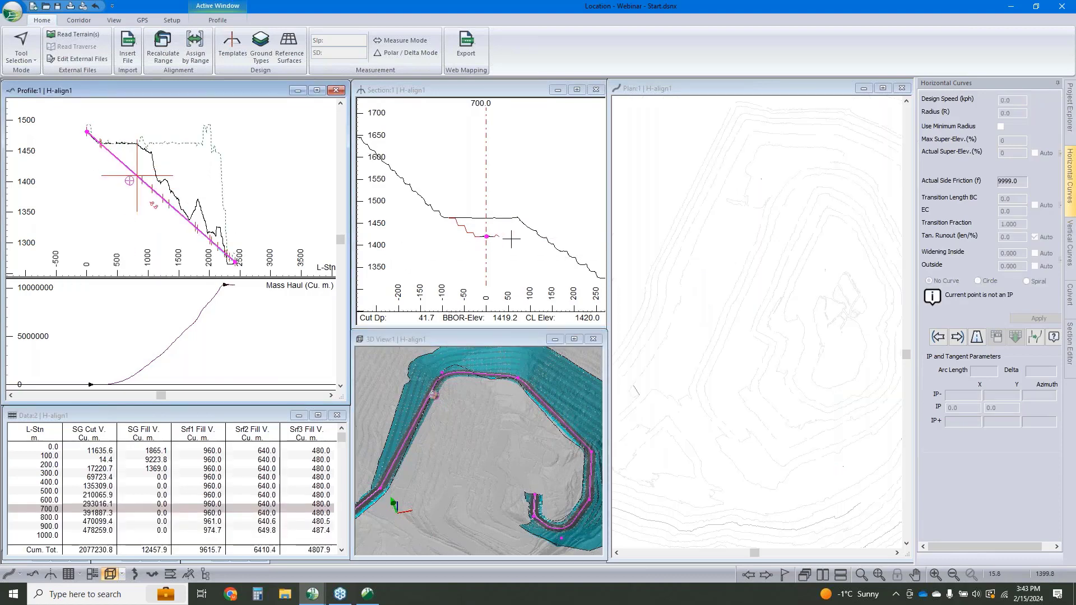
# Step: Load the Slopes Components folder from the e-Library into the Template Editor and list its components
pyautogui.click(234, 49)
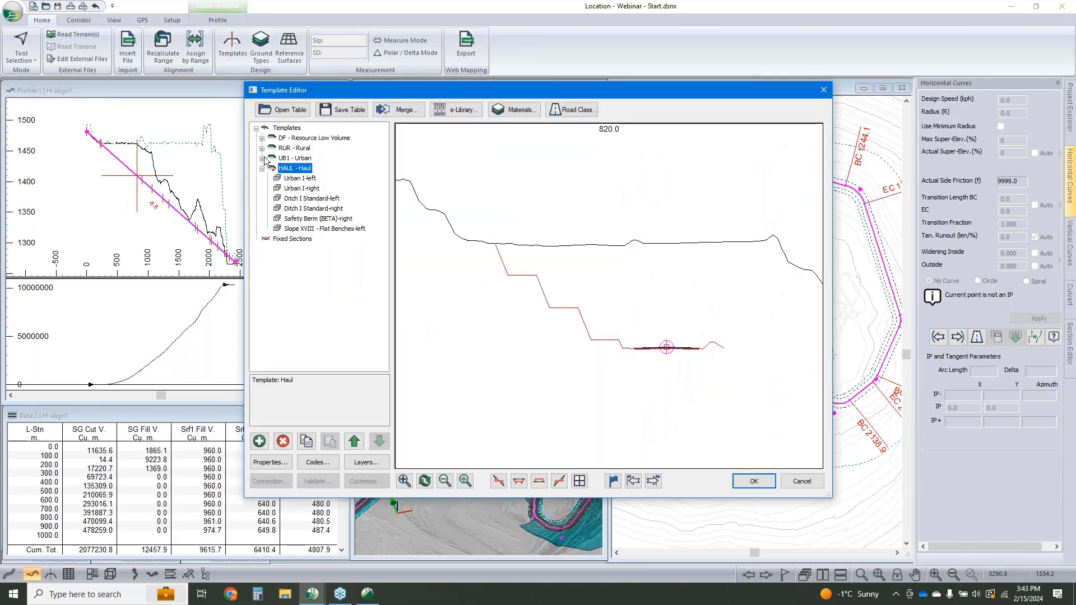
pyautogui.click(453, 112)
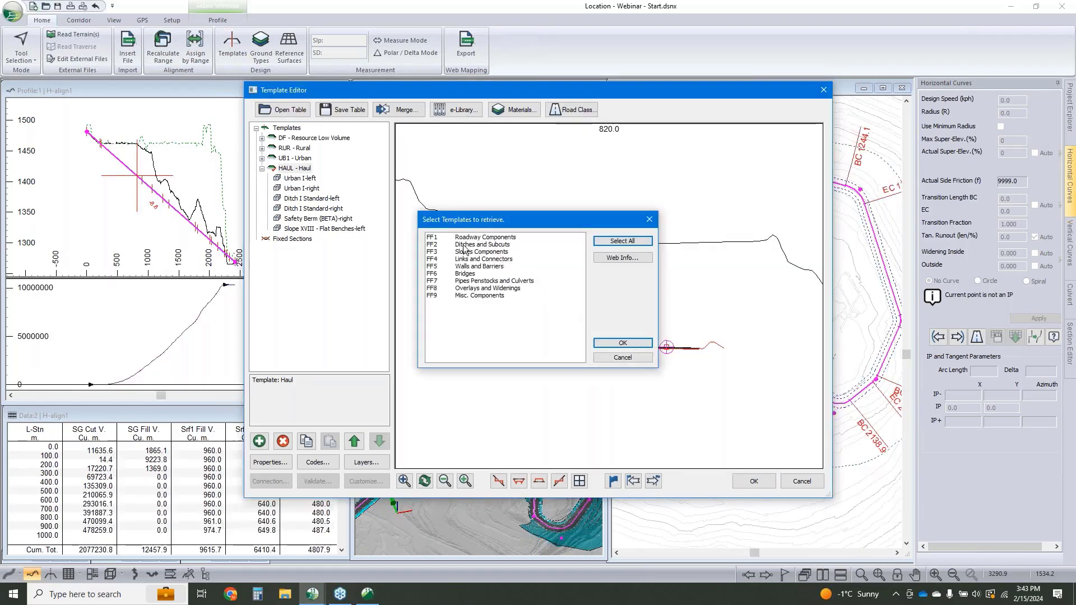
pyautogui.click(465, 252)
pyautogui.click(623, 342)
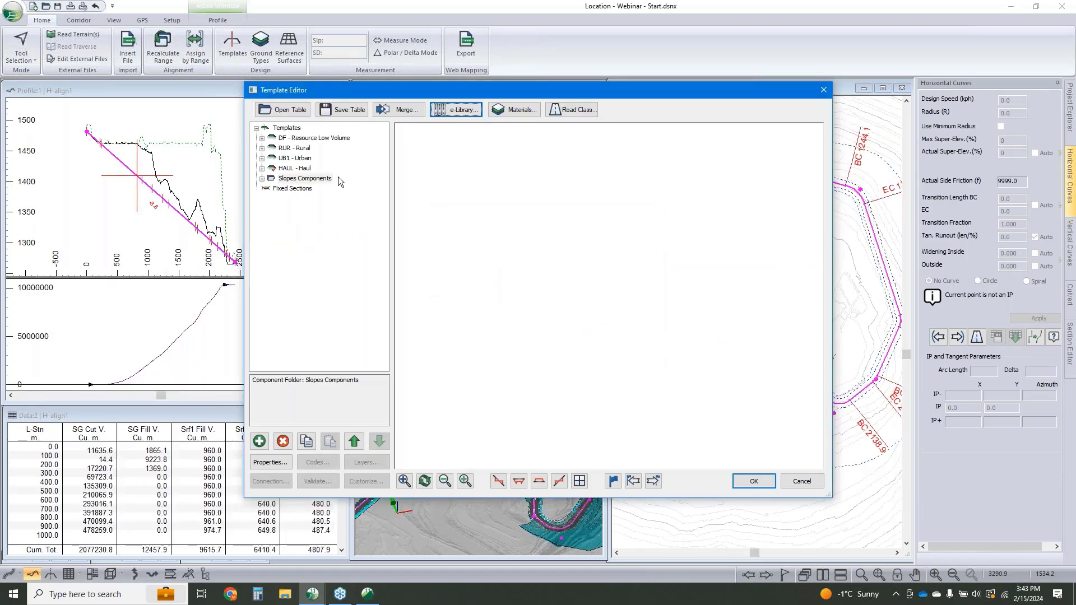
pyautogui.click(261, 179)
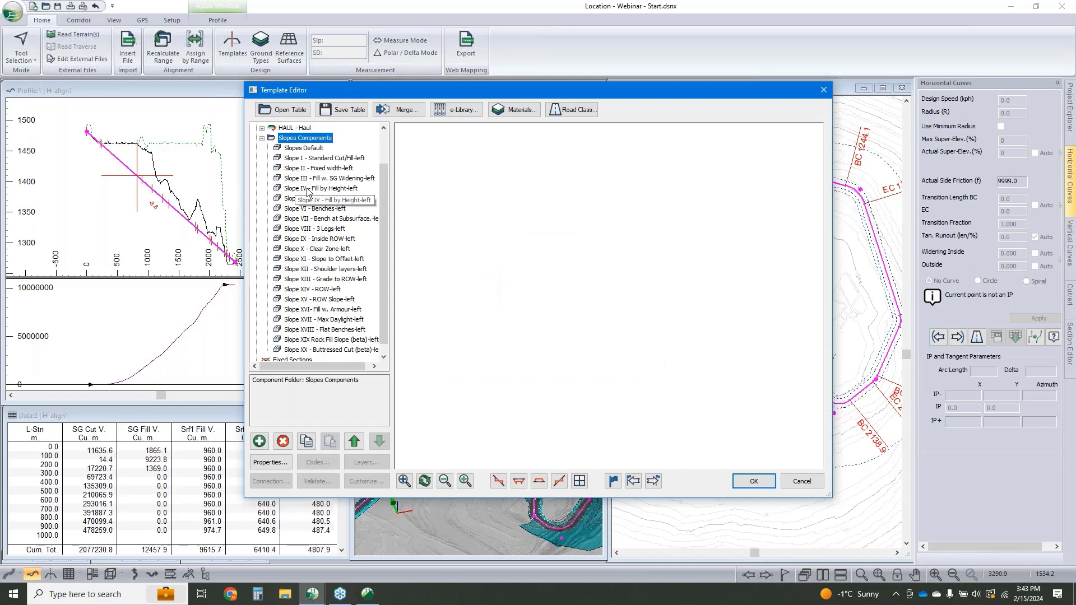
# Step: Copy the Slope I - Standard Cut/Fill component into the HAUL template as a new component for the road's right side
pyautogui.rightClick(312, 160)
pyautogui.click(358, 224)
pyautogui.scroll(3, 298, 181)
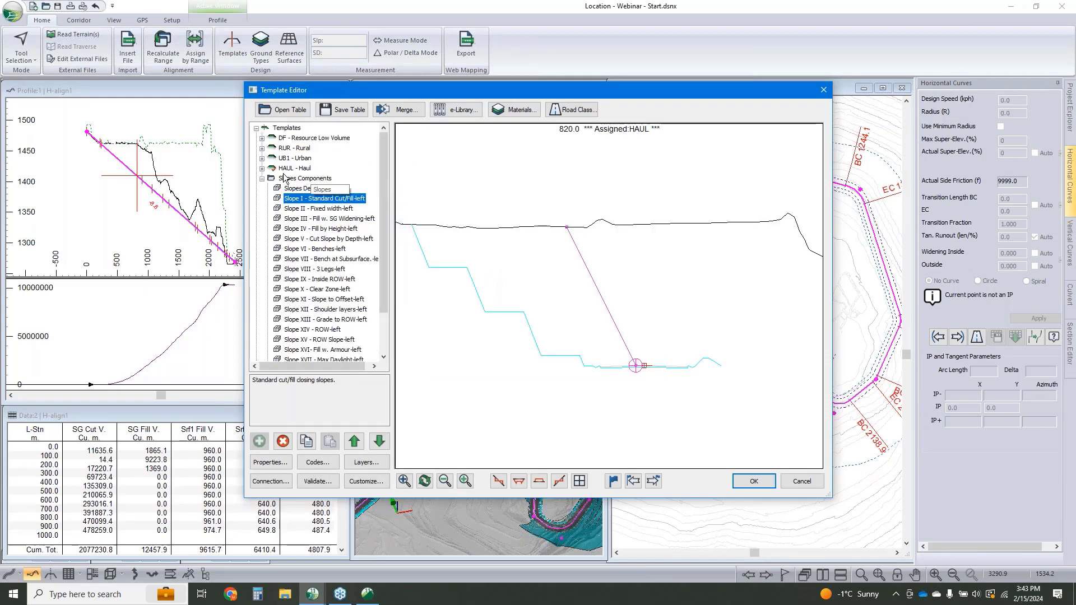
pyautogui.click(324, 229)
pyautogui.rightClick(325, 228)
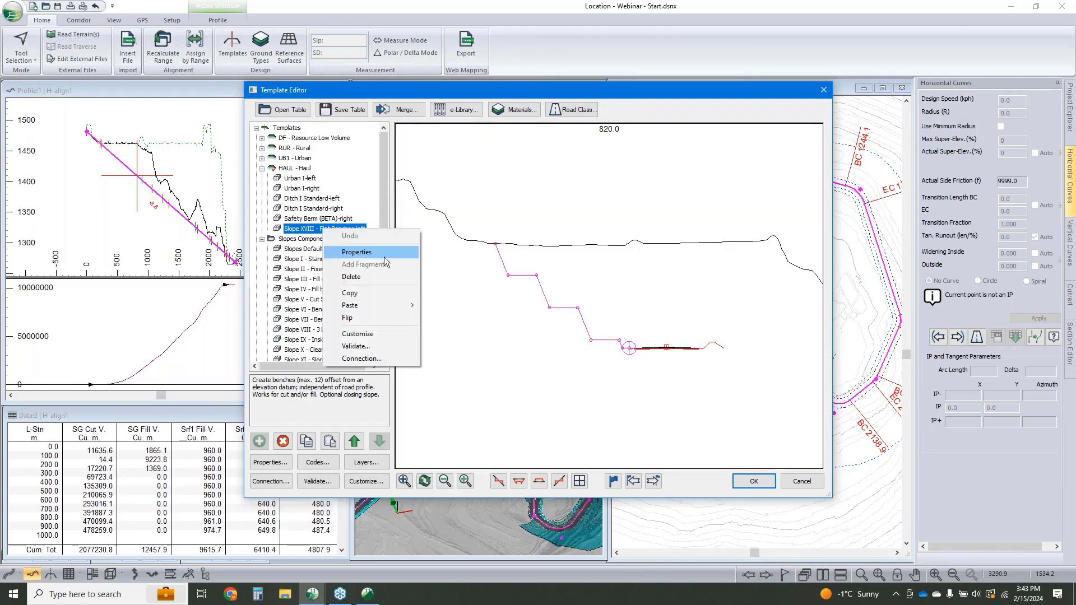
pyautogui.moveTo(385, 305)
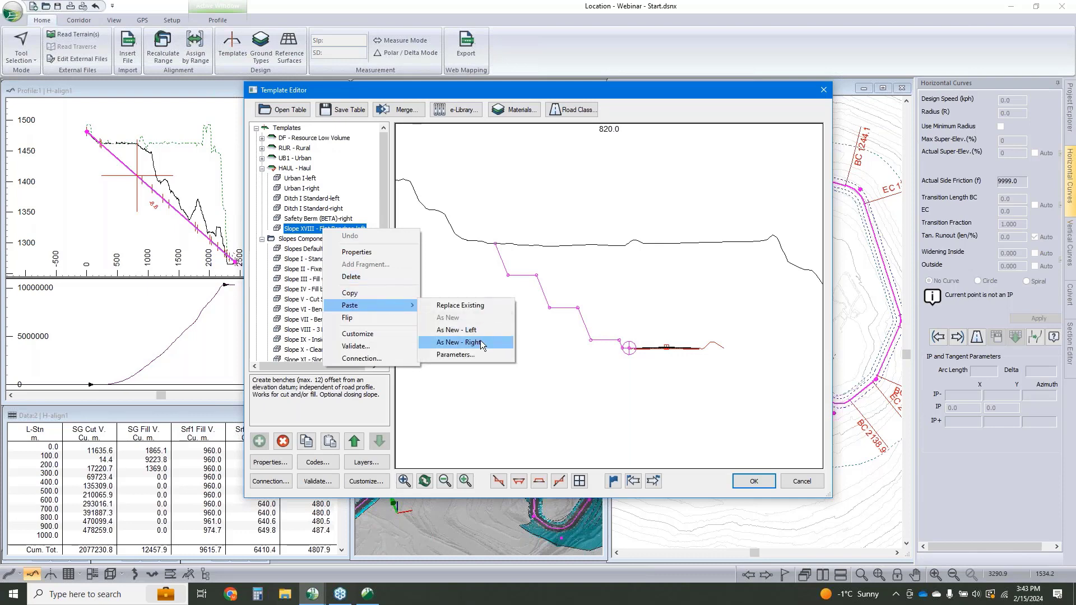
pyautogui.click(480, 341)
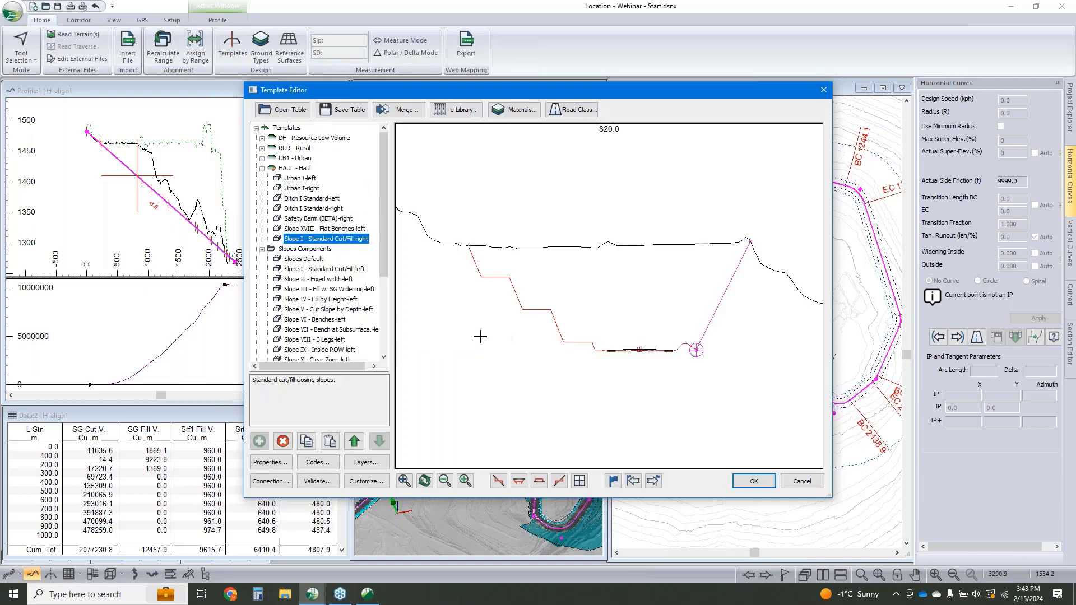
# Step: Set the default FinalCutSlp of the right-side Slope I - Standard Cut/Fill component to 10%
pyautogui.doubleClick(335, 239)
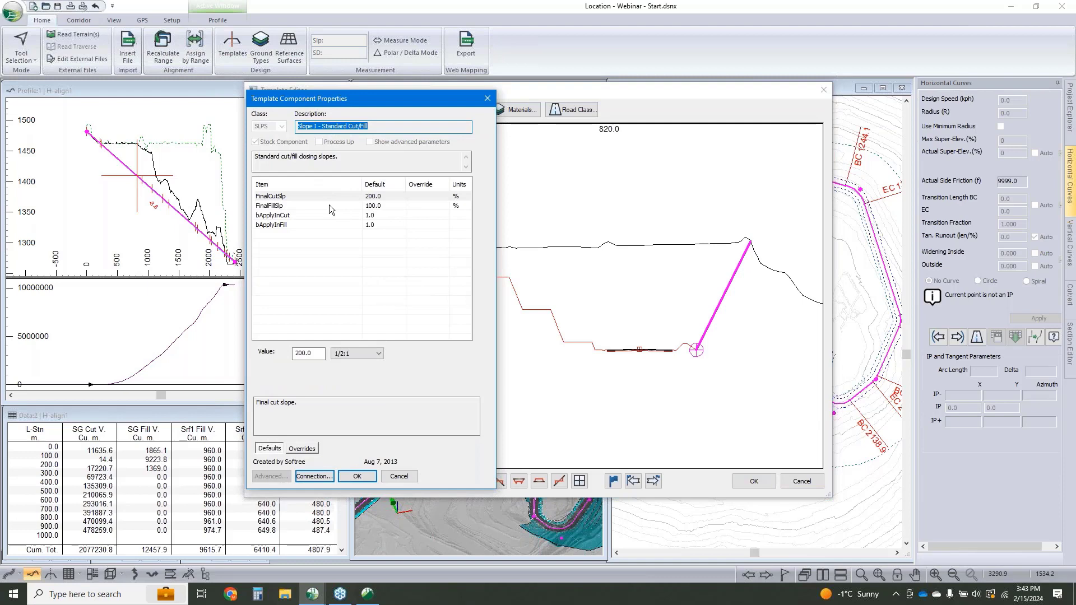
pyautogui.doubleClick(302, 354)
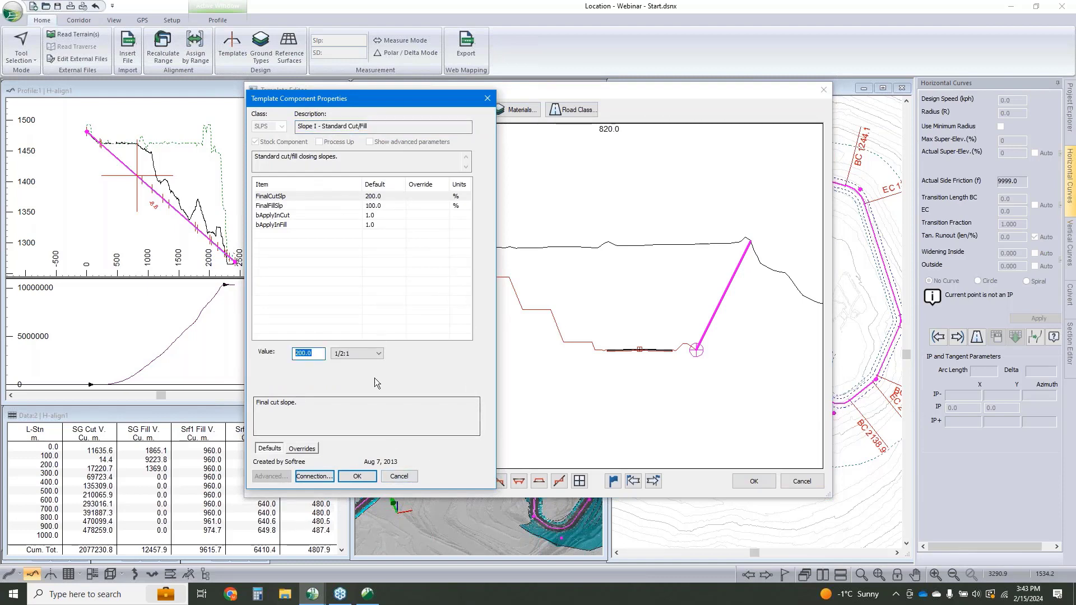
pyautogui.write('10')
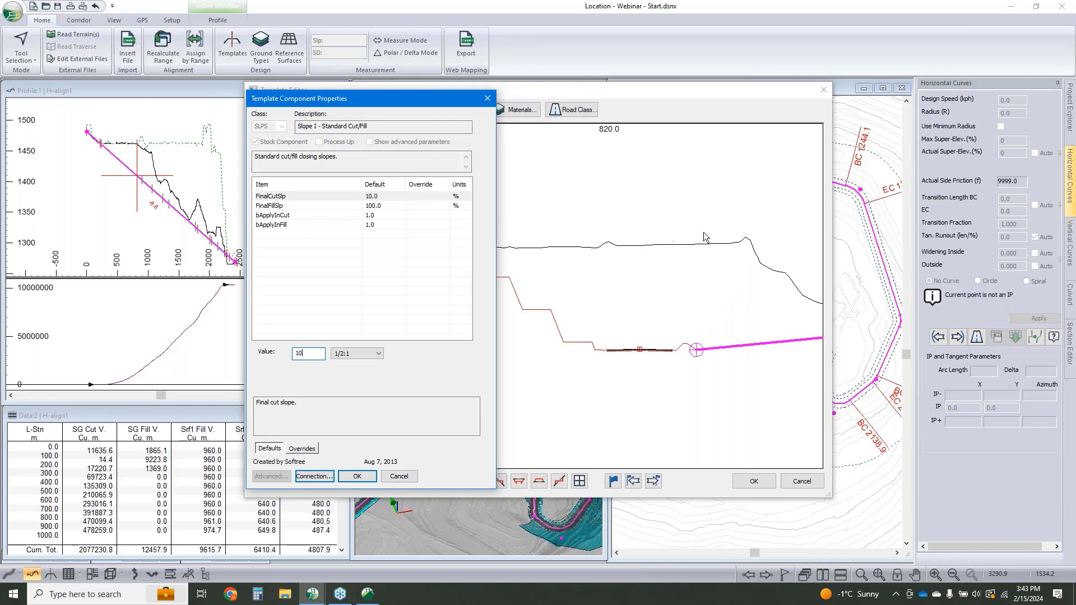
pyautogui.scroll(-4, 705, 238)
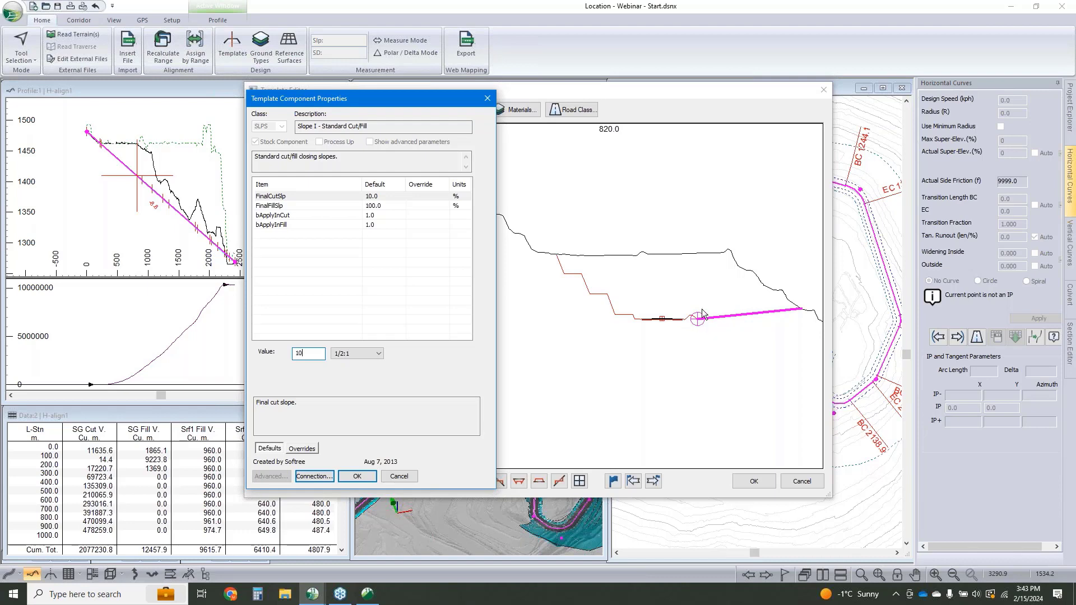
# Step: Set the component's default FinalFillSlp to 80% using the Other slope option, and apply the template changes to the alignment
pyautogui.click(374, 206)
pyautogui.click(364, 353)
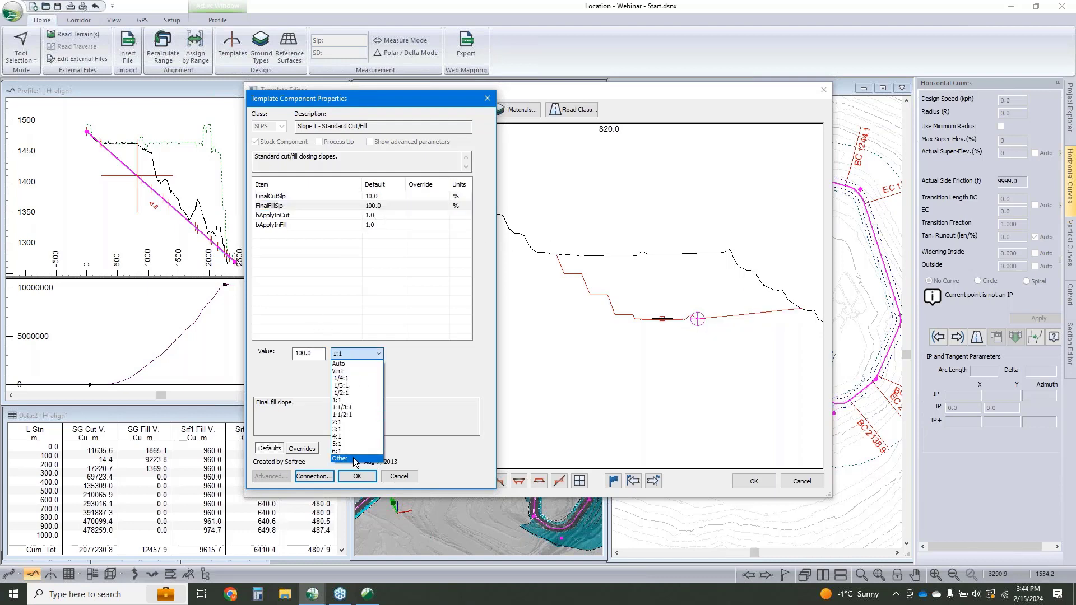
pyautogui.click(354, 459)
pyautogui.doubleClick(308, 353)
pyautogui.write('80')
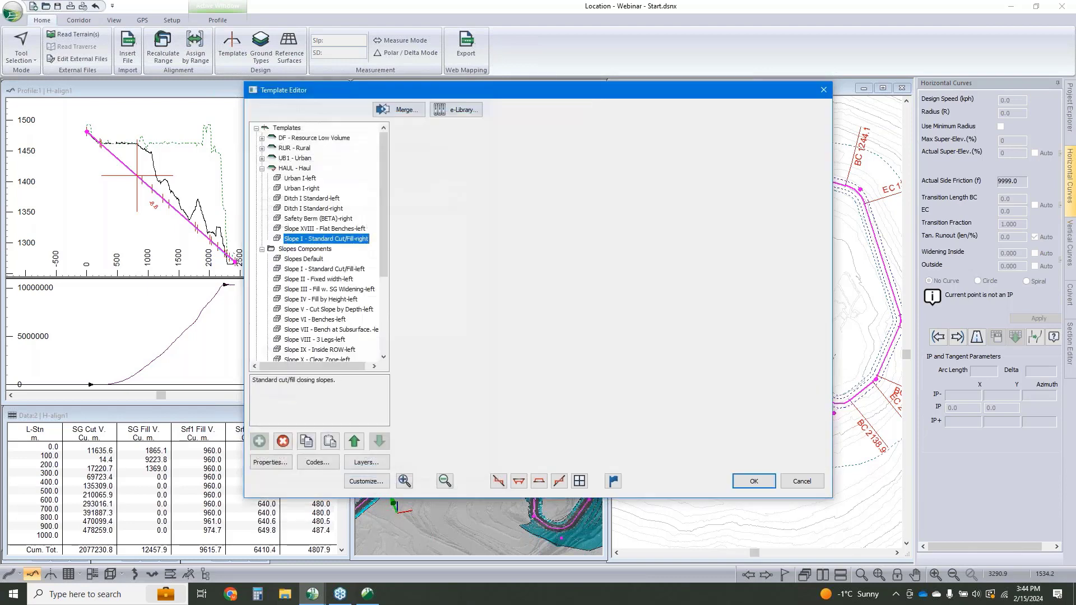
pyautogui.click(358, 476)
pyautogui.click(754, 482)
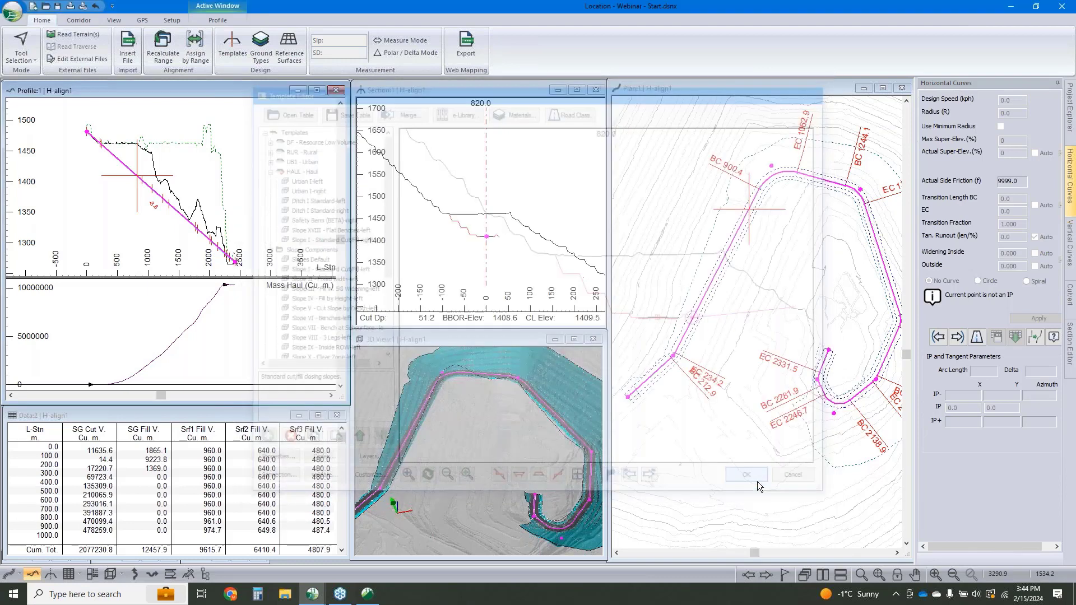
# Step: Examine the right-side slopes along the haul road's upper bend in the 3D view
pyautogui.click(568, 338)
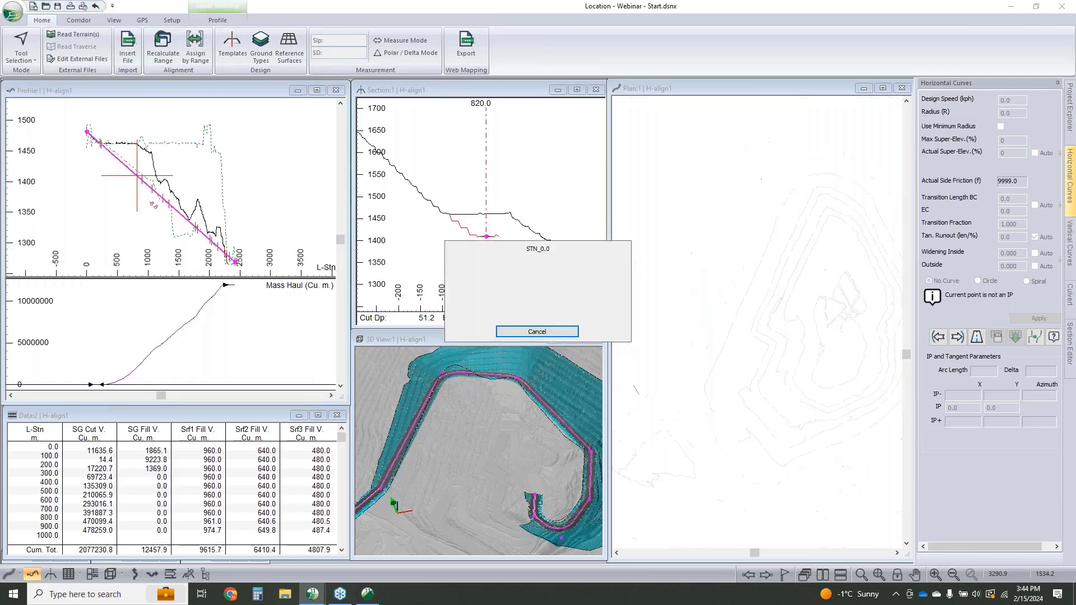
pyautogui.moveTo(463, 474)
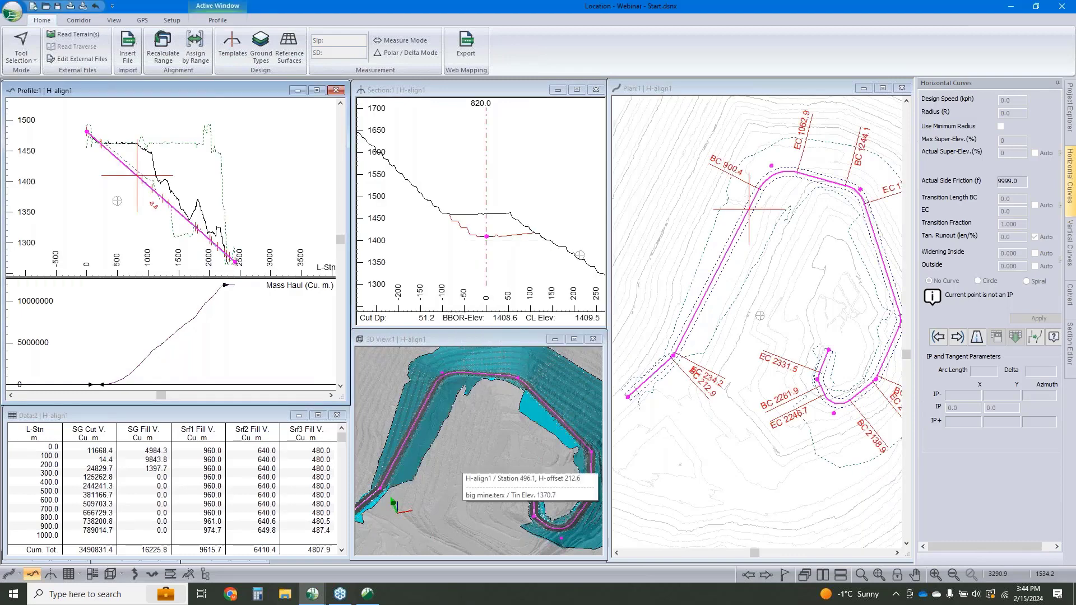
pyautogui.moveTo(461, 466); pyautogui.dragTo(513, 394)
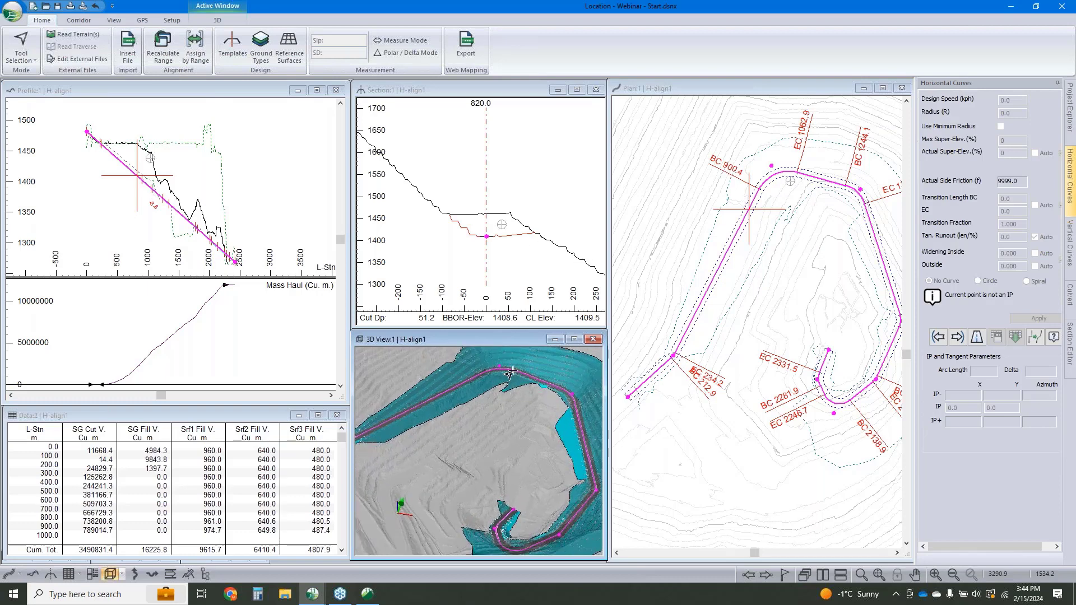
pyautogui.scroll(2, 515, 382)
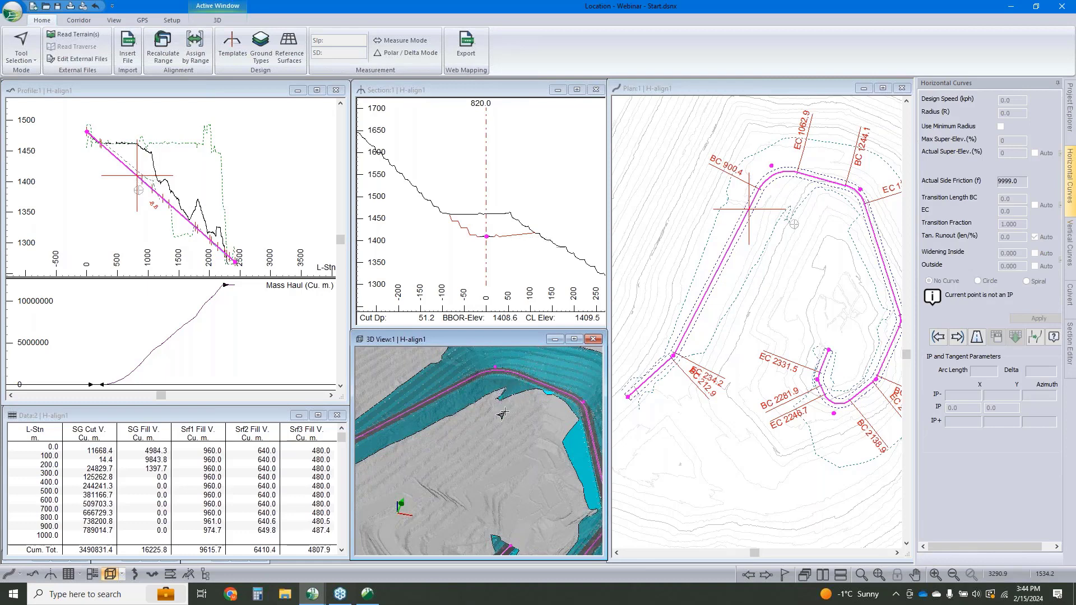
pyautogui.rightClick(498, 398)
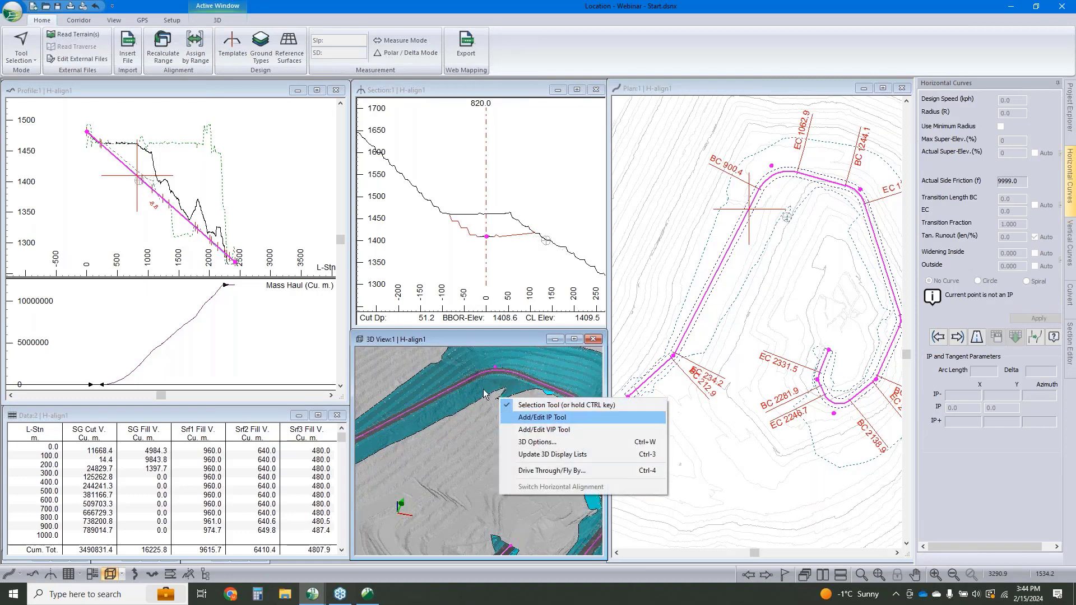
# Step: Review the corridor surface options of H-align1's Subgrade material reference surface and accept them
pyautogui.click(297, 50)
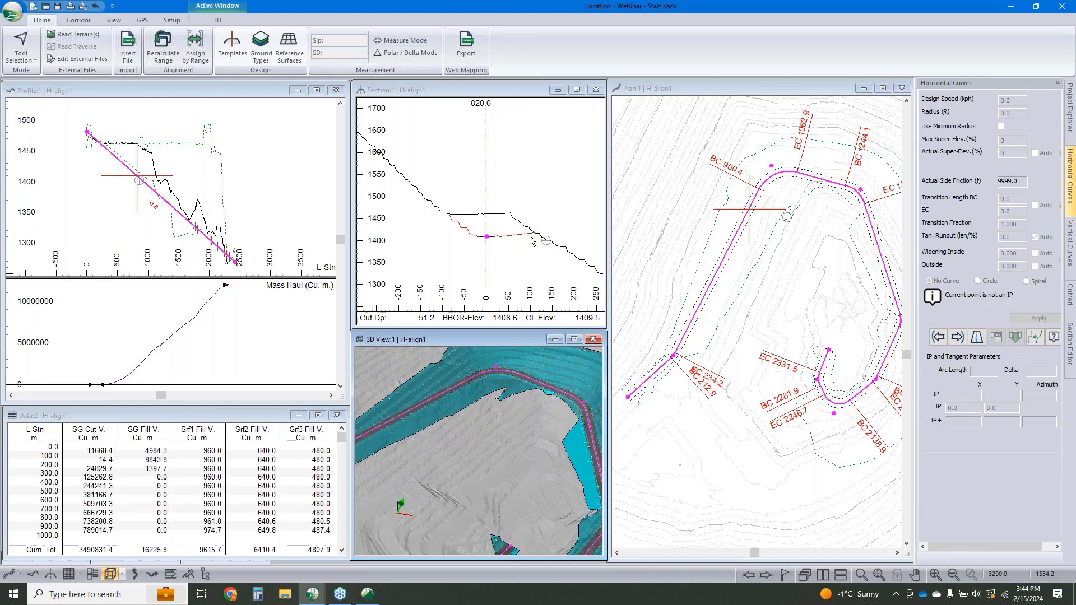
pyautogui.click(652, 263)
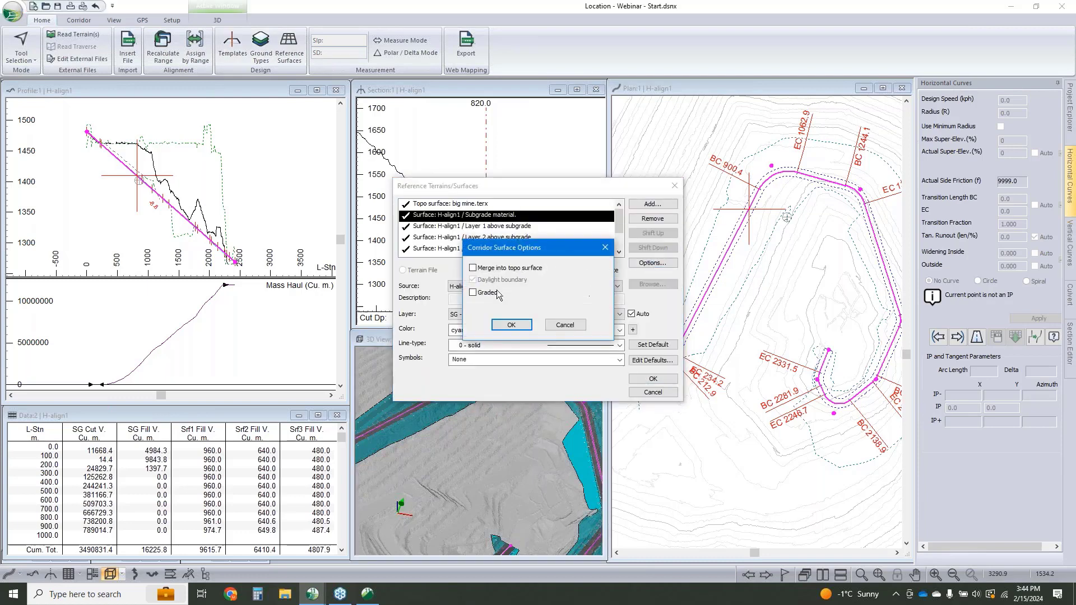
pyautogui.click(512, 325)
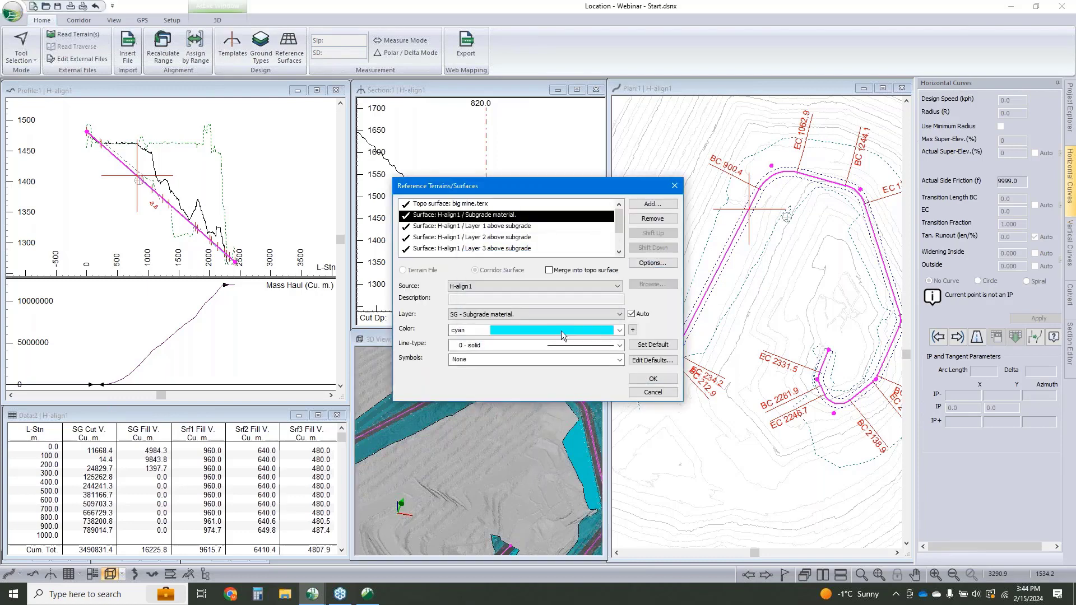
pyautogui.click(653, 381)
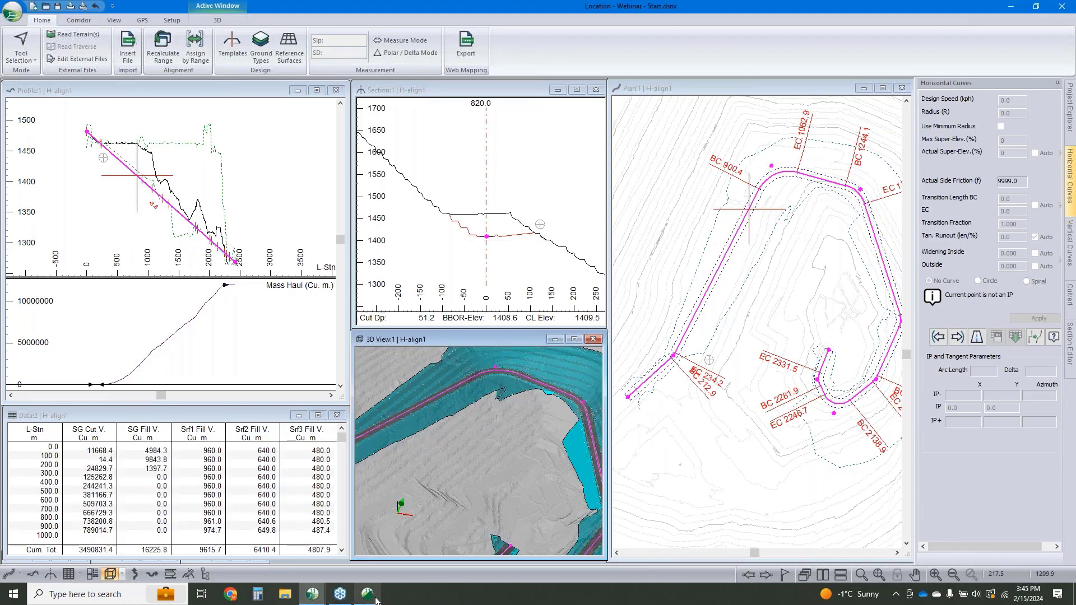
# Step: Switch to the big mine - Haul Rd - With some Extras project and hide the big mine.terx topo surface triangles in 3D
pyautogui.click(313, 594)
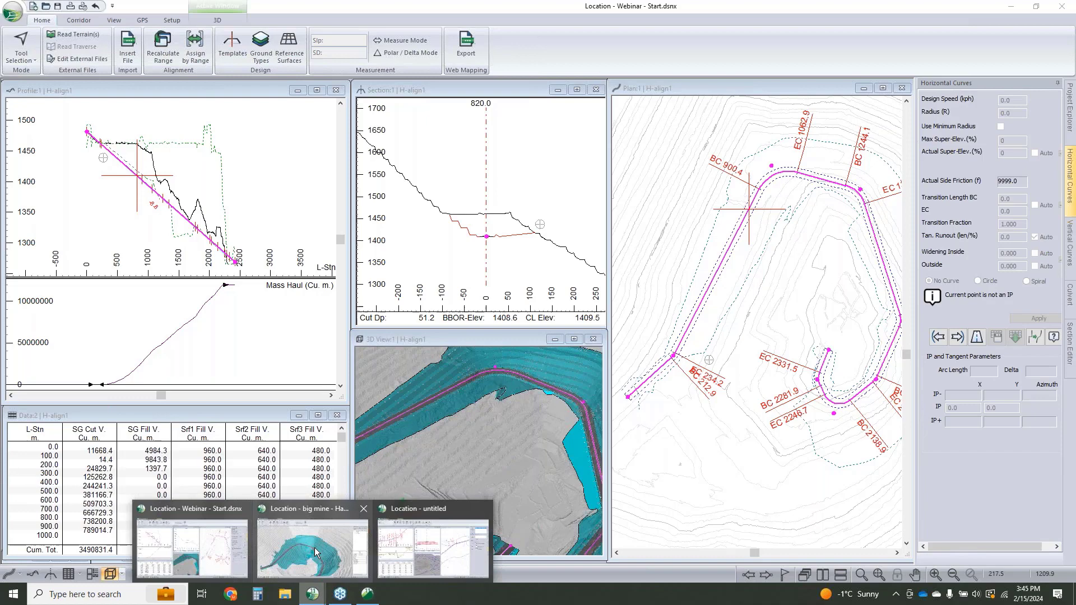
pyautogui.click(291, 510)
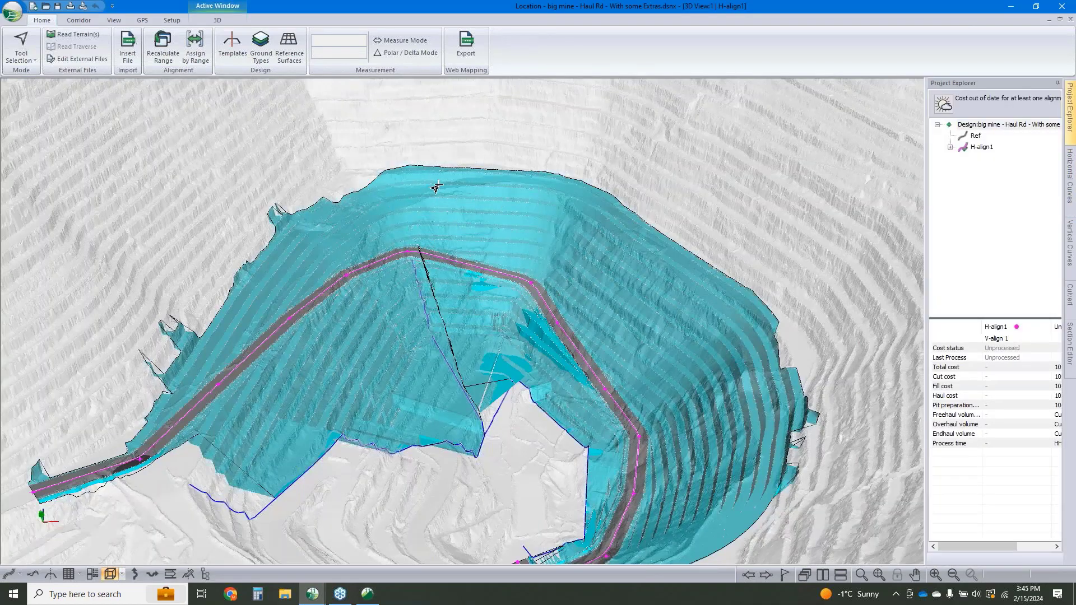
pyautogui.rightClick(409, 252)
pyautogui.click(441, 296)
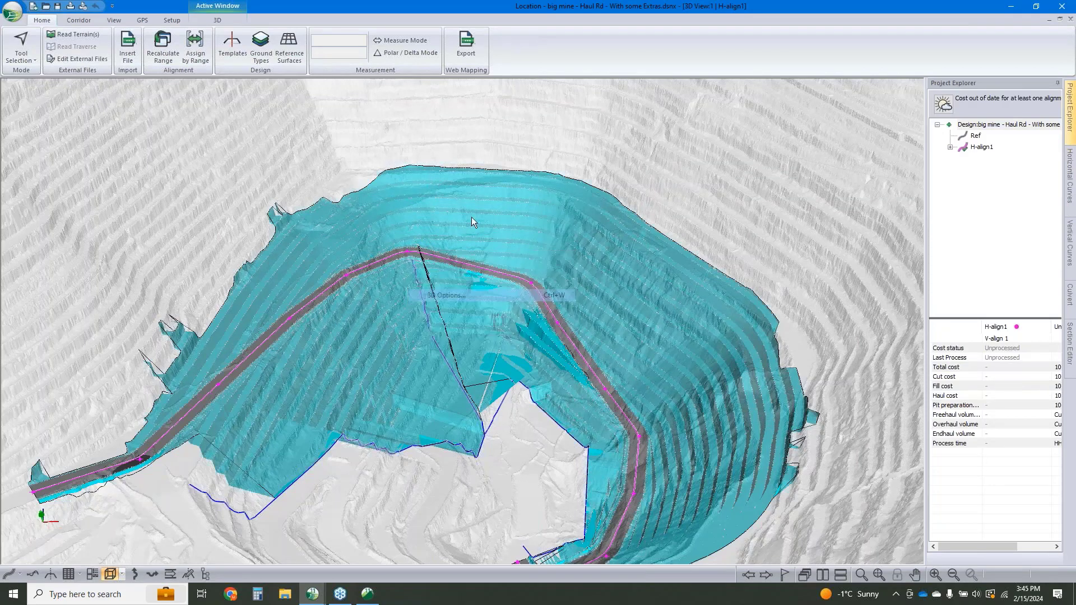
pyautogui.click(422, 213)
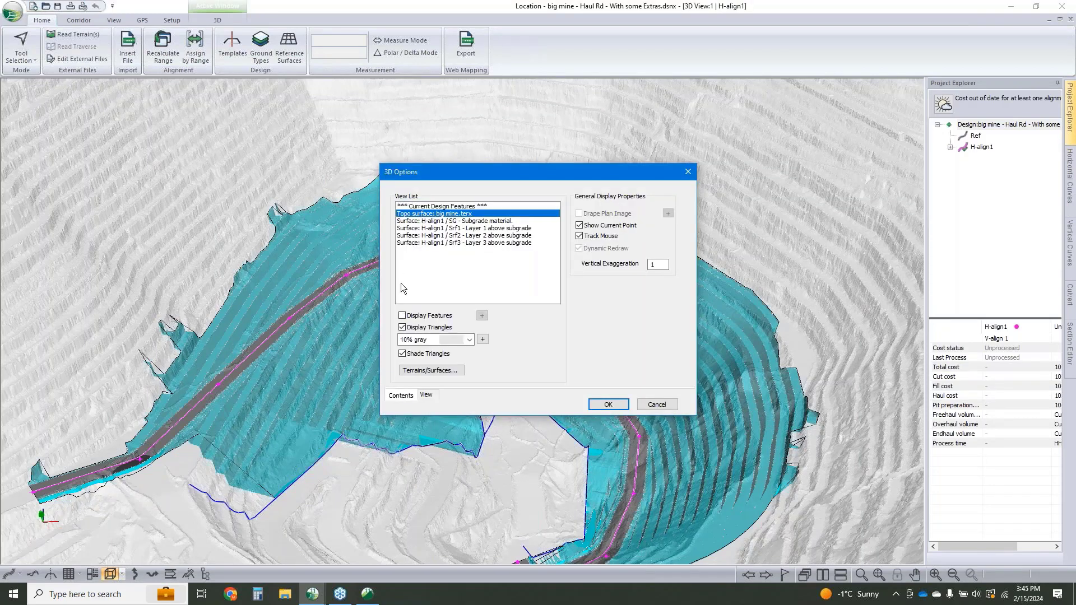
pyautogui.click(402, 328)
pyautogui.click(608, 405)
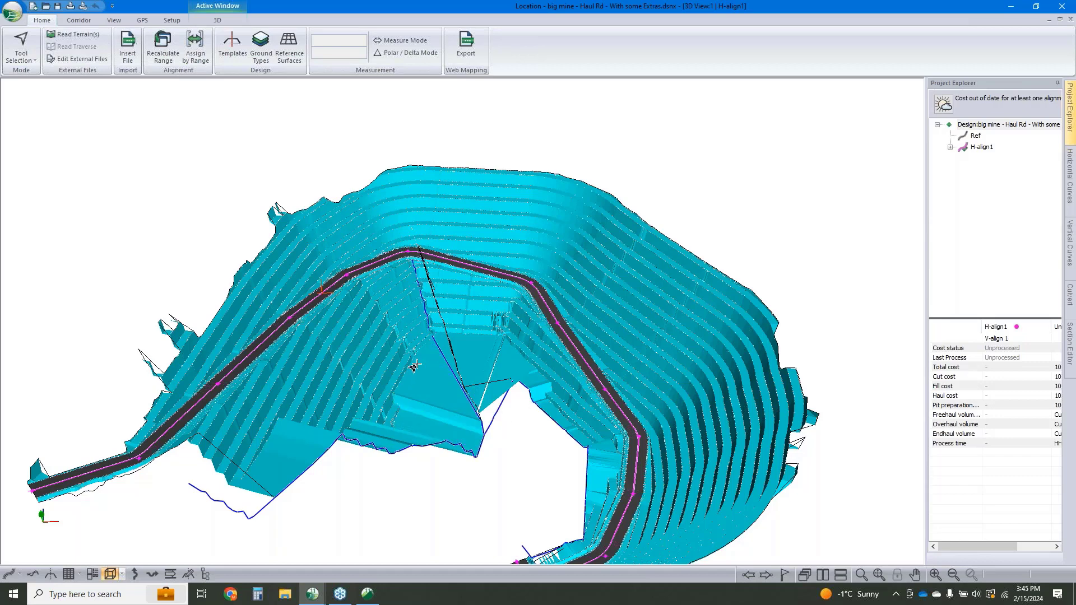
# Step: View the H-align1 cross-section and restore the project windows from full size
pyautogui.moveTo(415, 365)
pyautogui.click(48, 575)
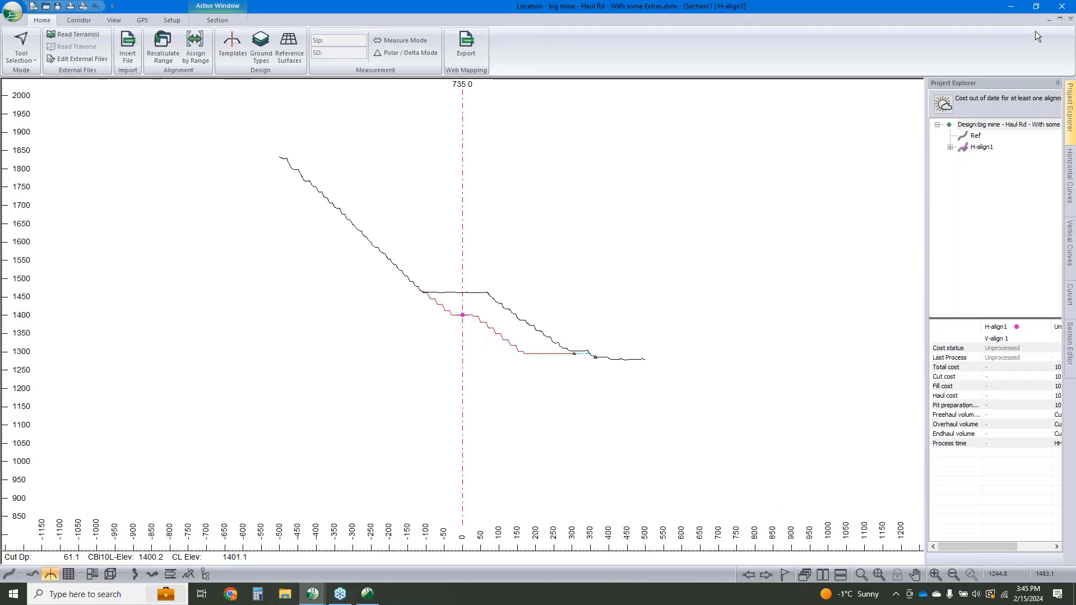
pyautogui.click(1060, 19)
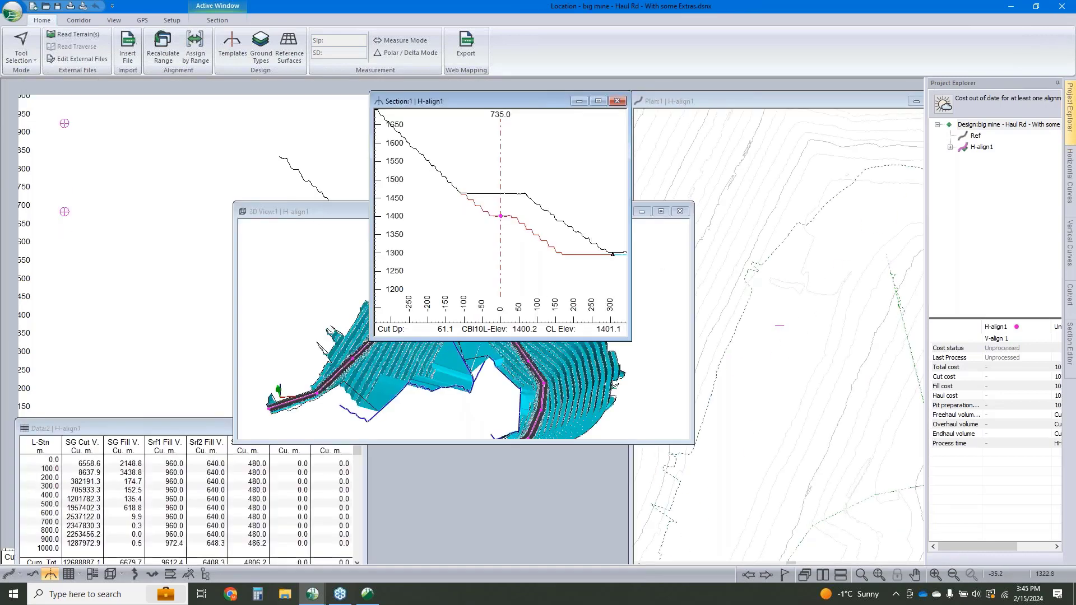
pyautogui.click(314, 211)
pyautogui.rightClick(442, 293)
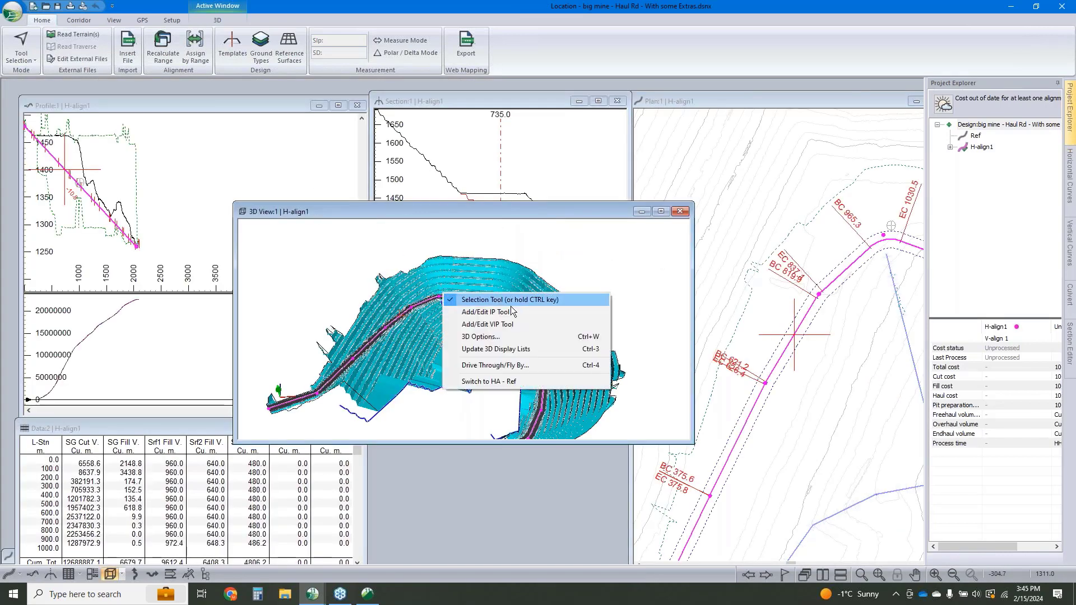
pyautogui.click(485, 366)
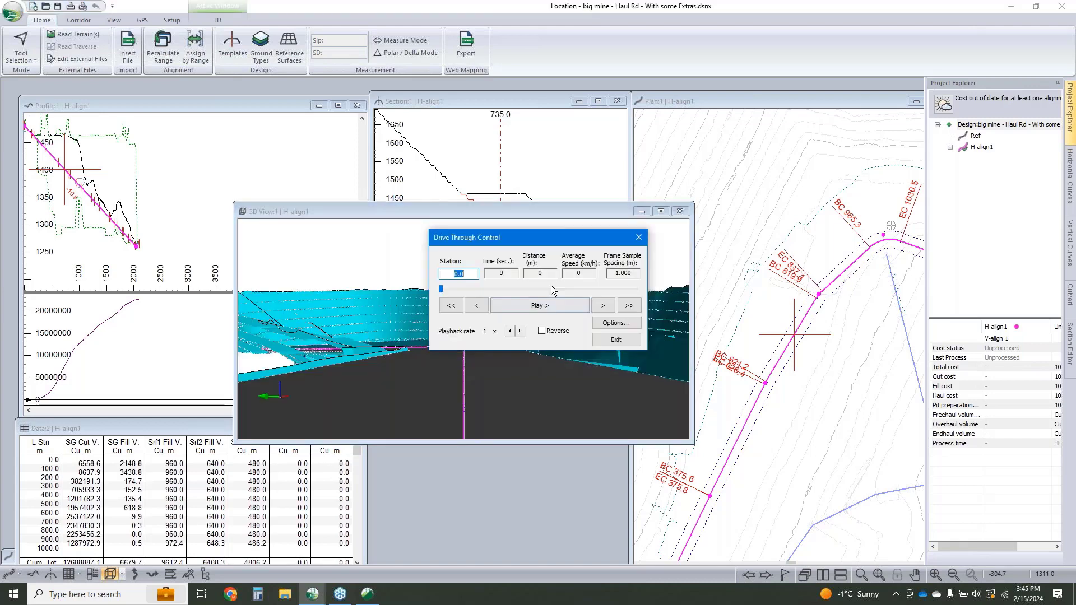
pyautogui.write('1300')
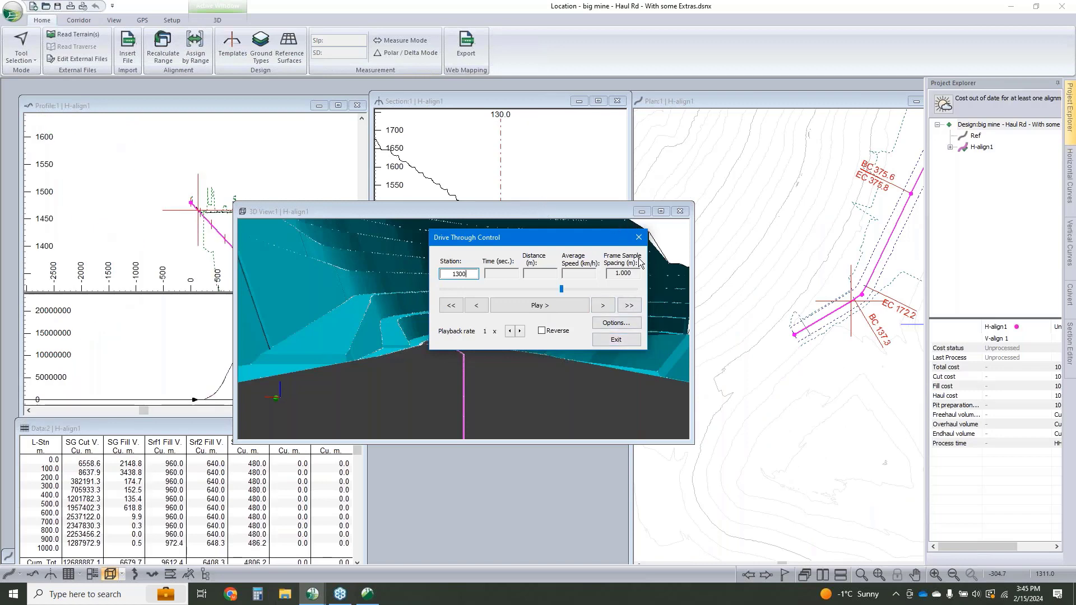
pyautogui.click(616, 340)
# Step: Run a drive-through of H-align1 from station 1300 in the maximized 3D view at 3x playback rate, and exit it
pyautogui.click(661, 212)
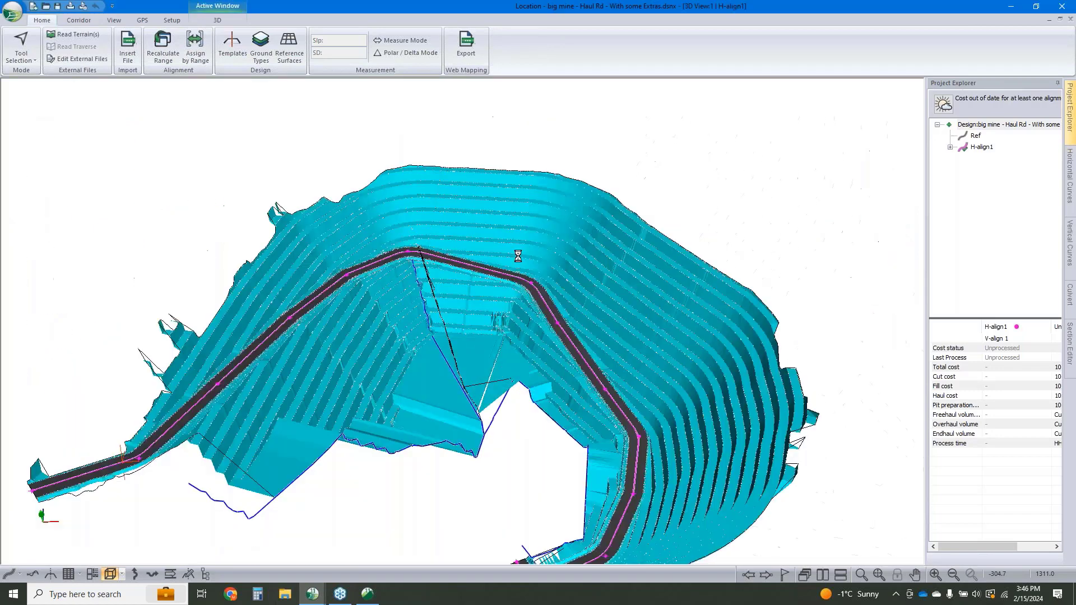
pyautogui.rightClick(514, 258)
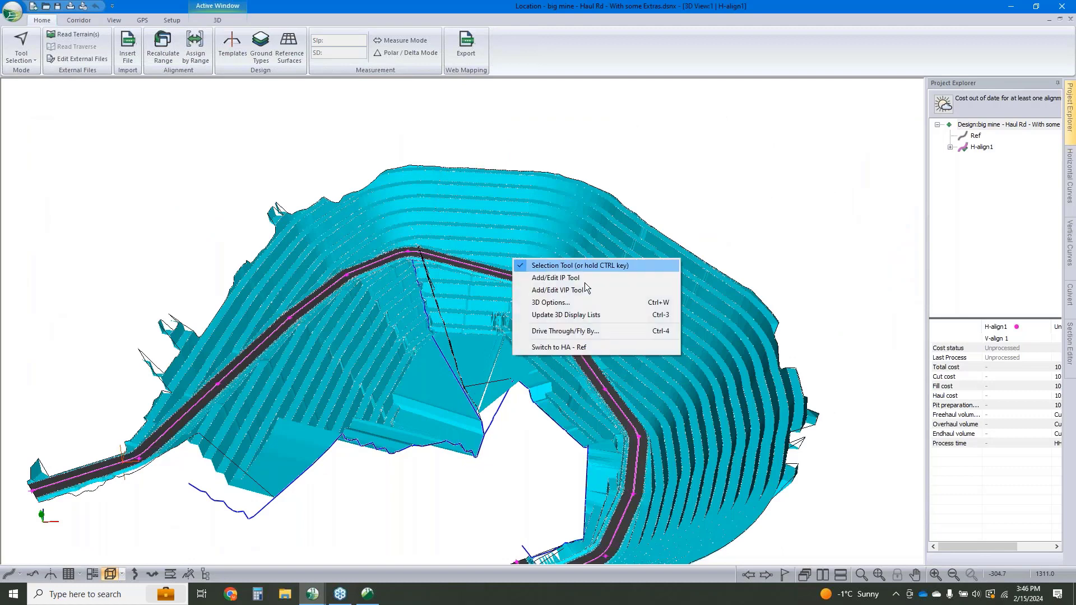
pyautogui.click(566, 331)
pyautogui.write('1300')
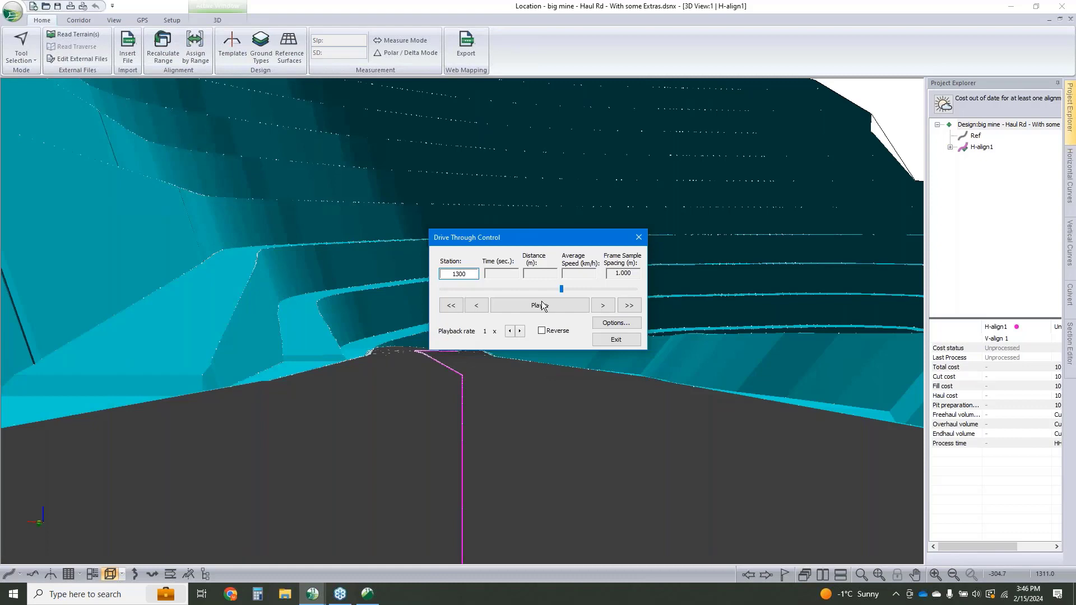
pyautogui.click(540, 306)
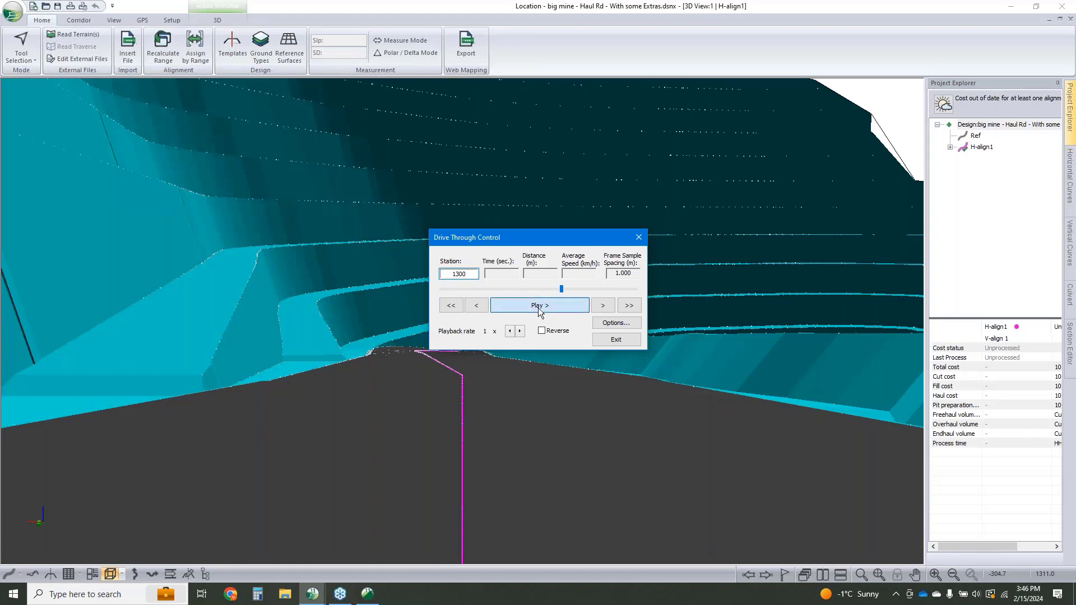
pyautogui.moveTo(552, 242); pyautogui.dragTo(755, 134)
pyautogui.click(722, 223)
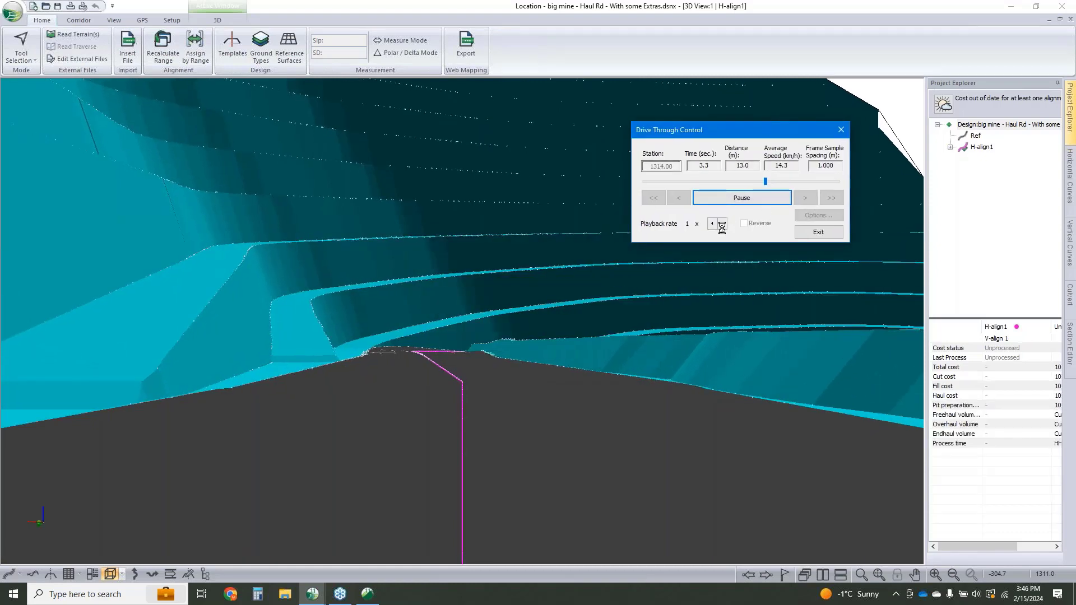
pyautogui.click(722, 223)
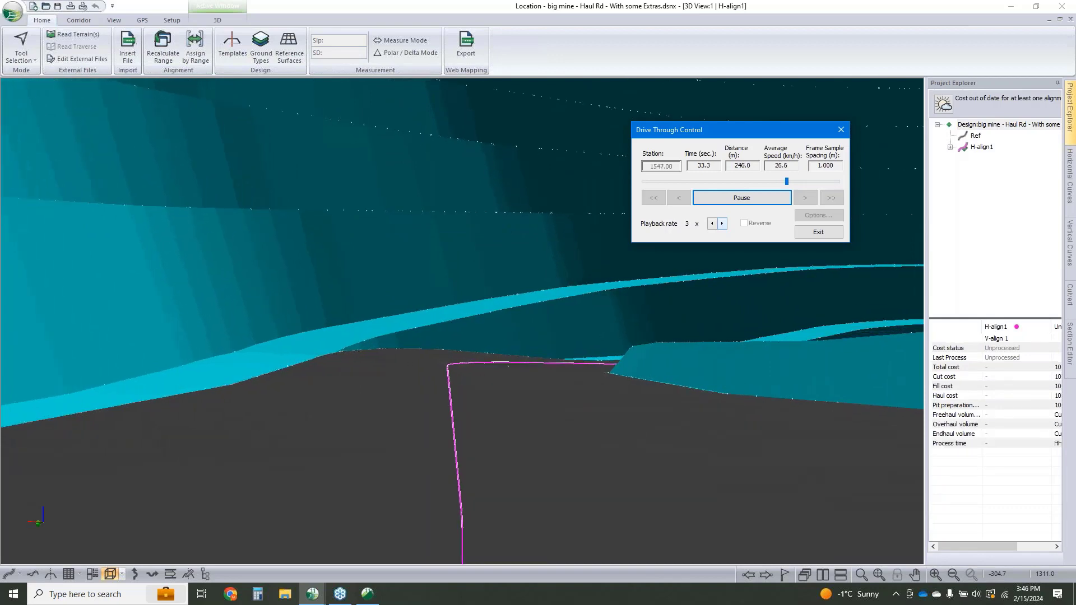
pyautogui.click(743, 203)
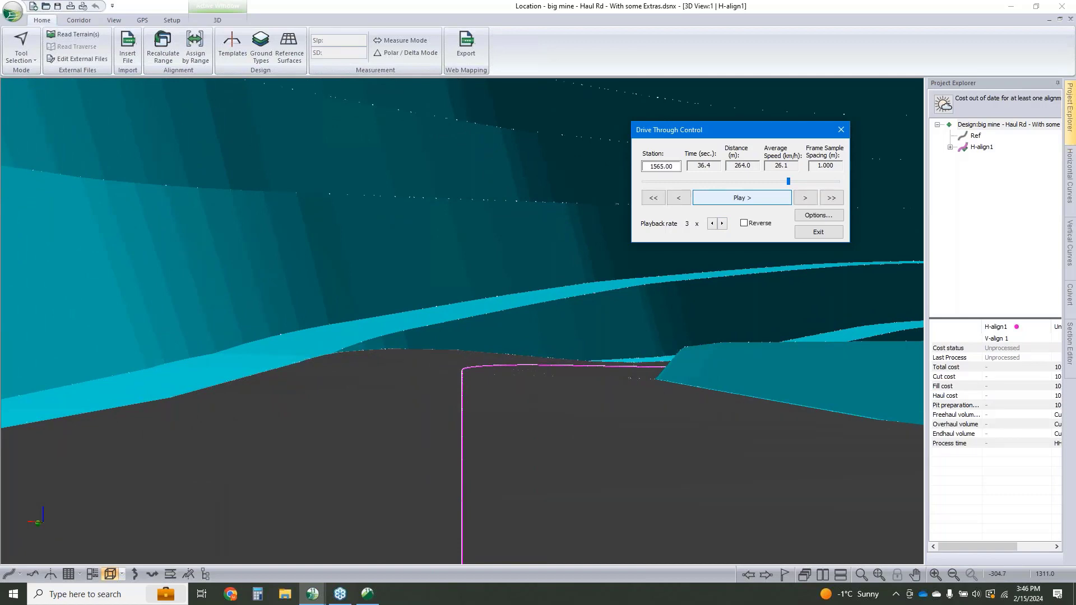
pyautogui.click(818, 231)
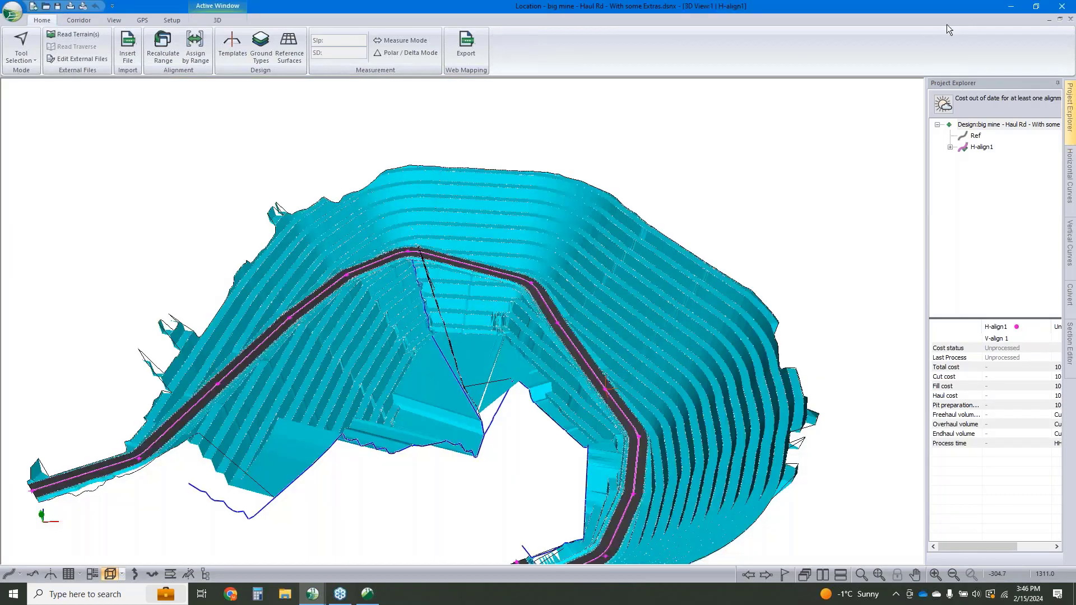
# Step: Switch to the Topo project in Terrain and inspect its route alternatives in the plan and 3D views
pyautogui.click(1009, 7)
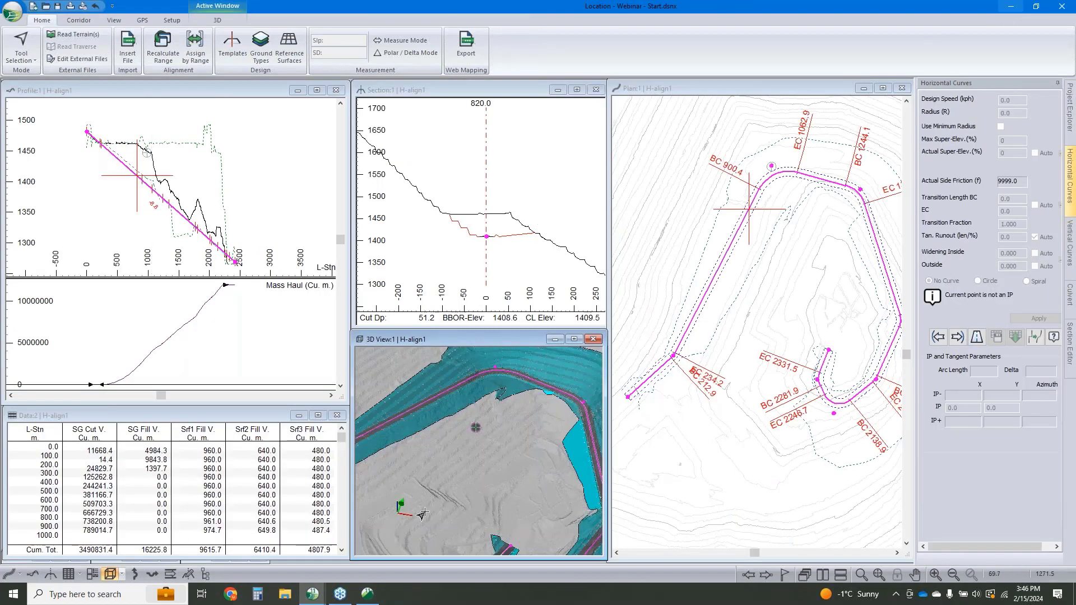
pyautogui.click(370, 594)
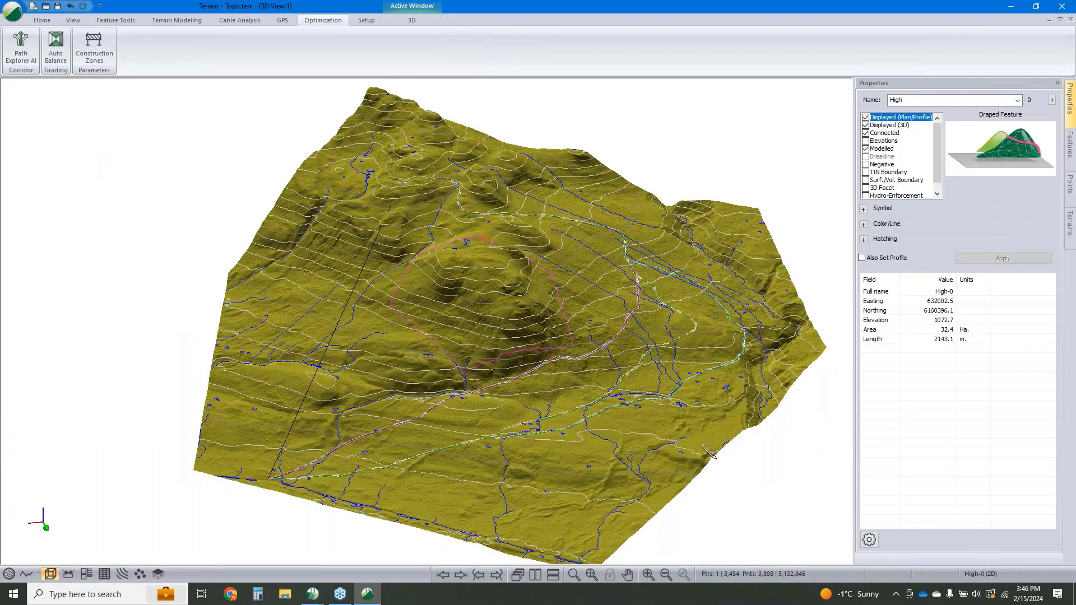
pyautogui.rightClick(576, 397)
pyautogui.click(595, 404)
pyautogui.click(8, 574)
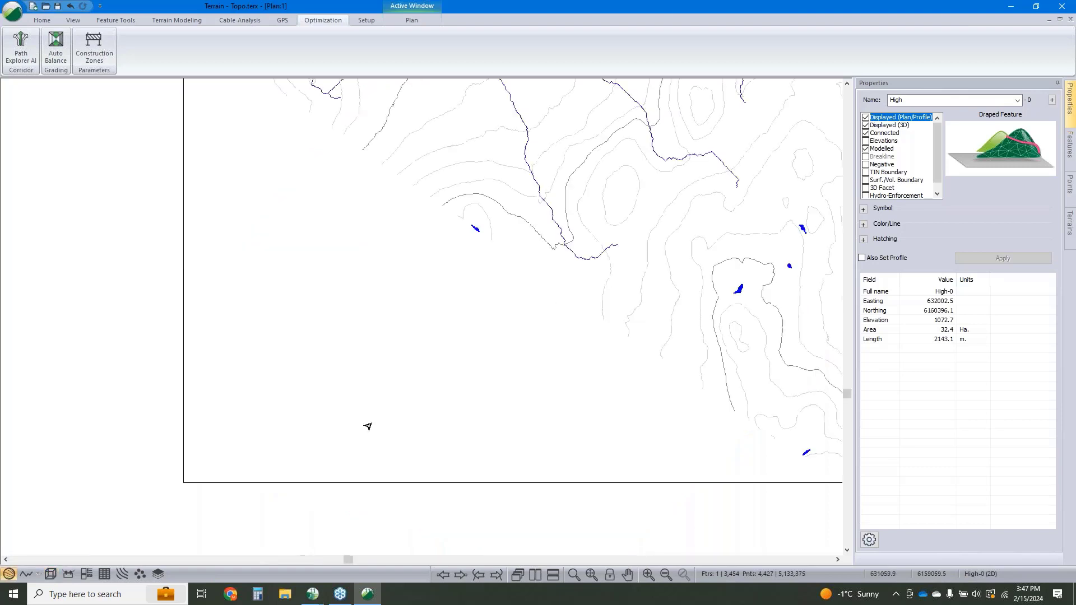
pyautogui.moveTo(513, 247)
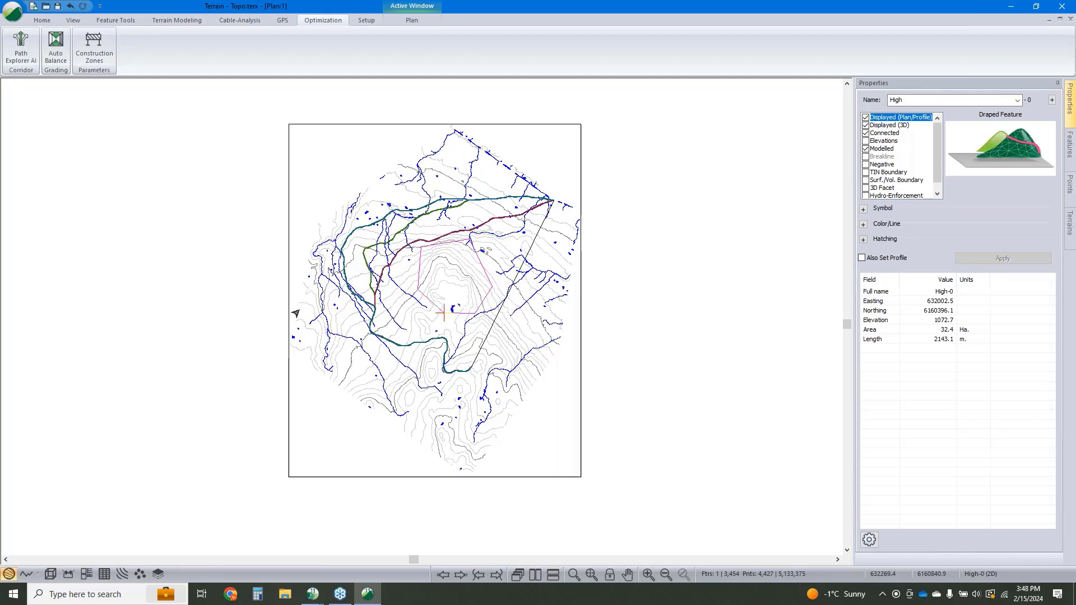
pyautogui.click(51, 574)
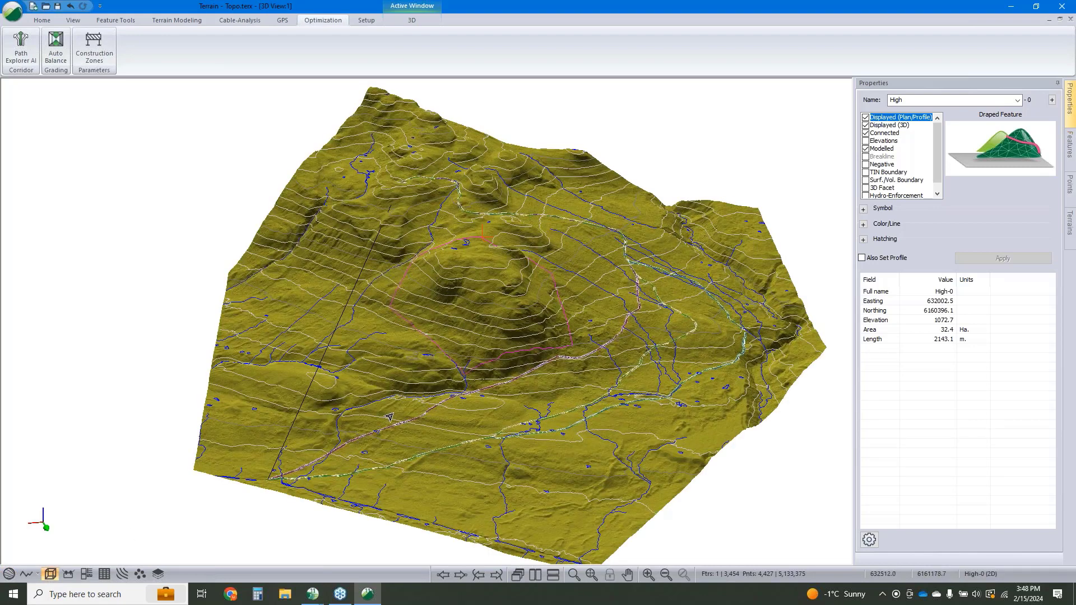
# Step: Insert two points into the Start to End line in the 3D view to bend it, and tile the open windows vertically
pyautogui.moveTo(390, 417)
pyautogui.click(305, 386)
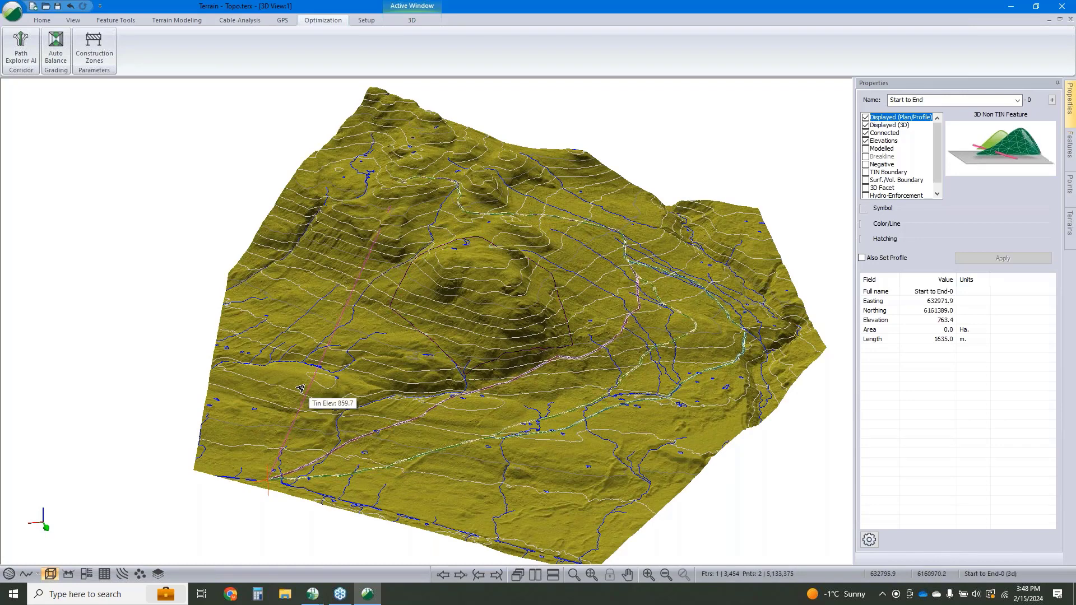
pyautogui.rightClick(304, 376)
pyautogui.click(325, 396)
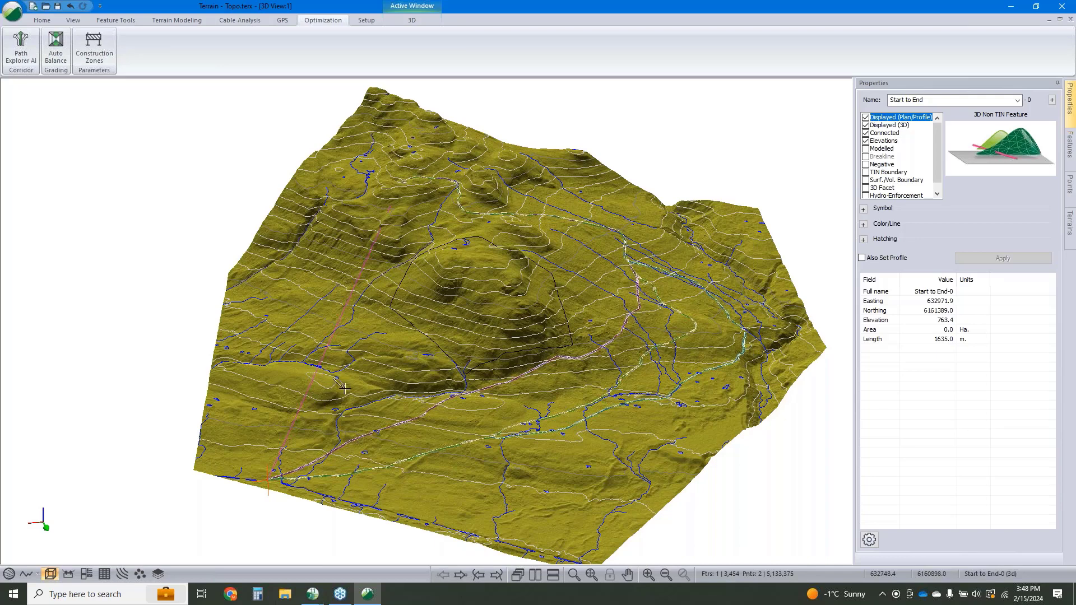
pyautogui.click(368, 408)
pyautogui.click(368, 413)
pyautogui.click(371, 394)
pyautogui.click(368, 403)
pyautogui.rightClick(385, 387)
pyautogui.click(385, 400)
pyautogui.click(539, 572)
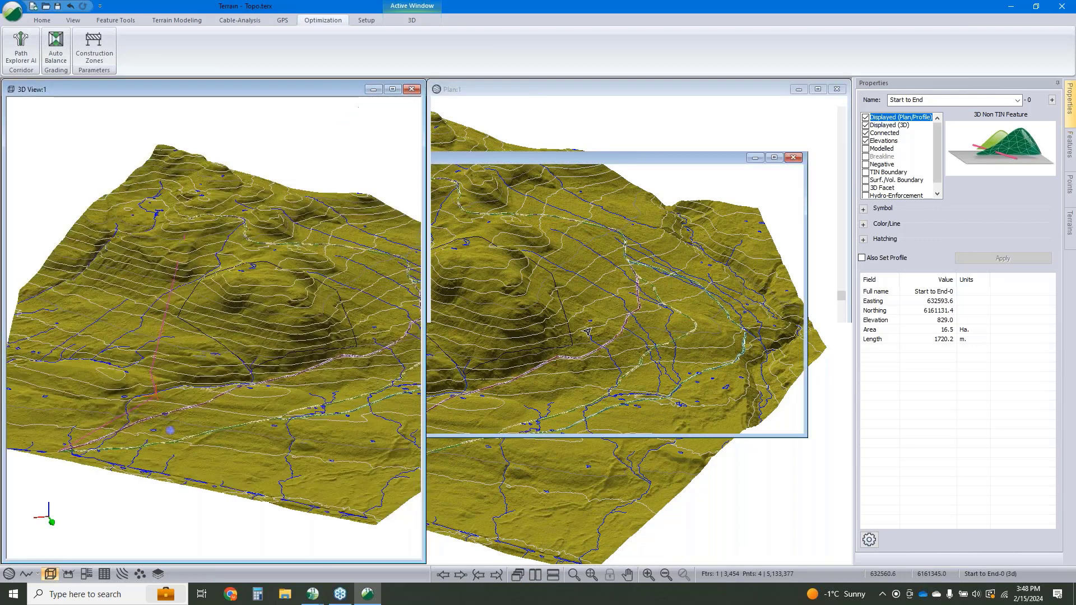
# Step: Split the Start to End line at its northern bend and try restricting the Path Explorer destination approach to the north direction only
pyautogui.scroll(1, 552, 357)
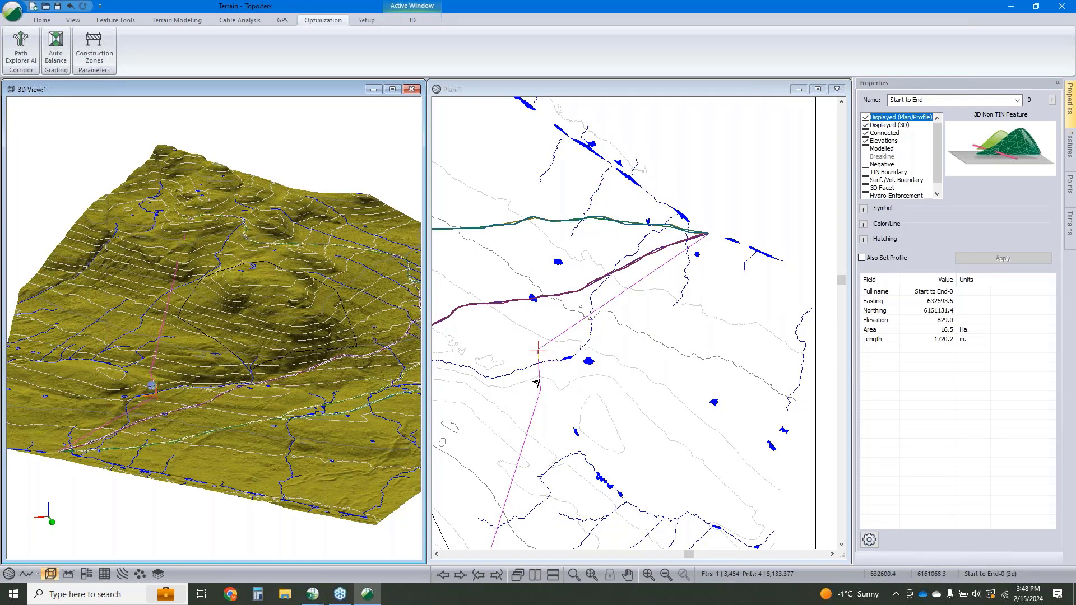
pyautogui.click(539, 349)
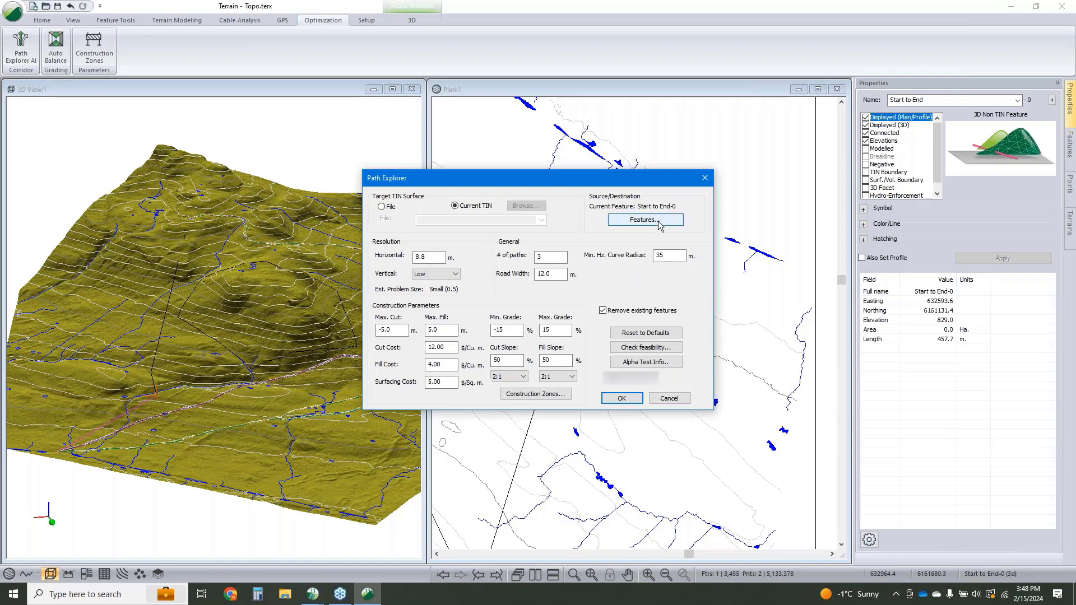
pyautogui.click(658, 221)
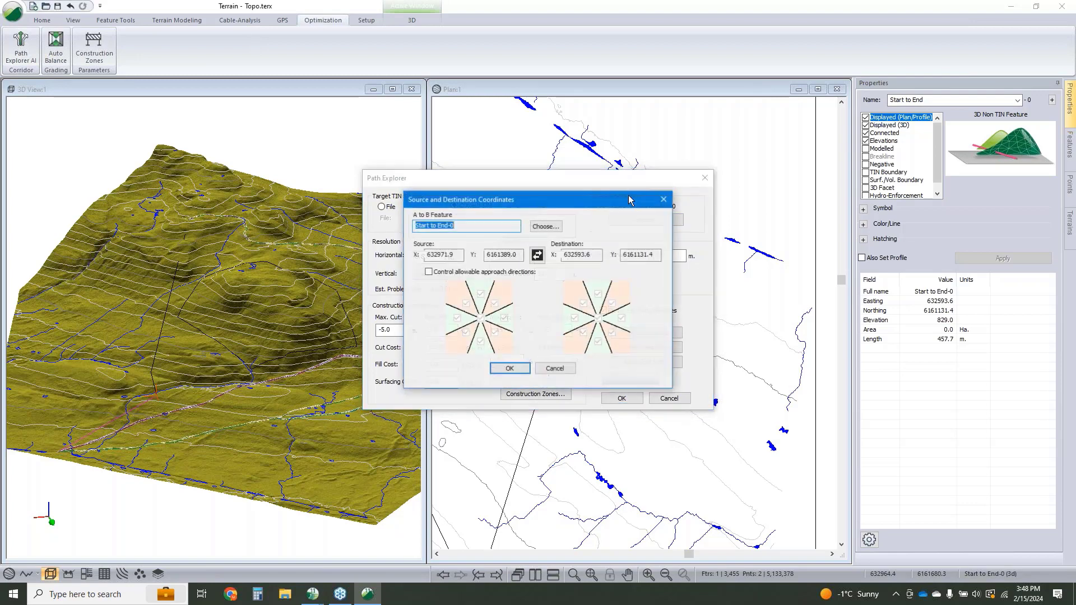
pyautogui.click(429, 273)
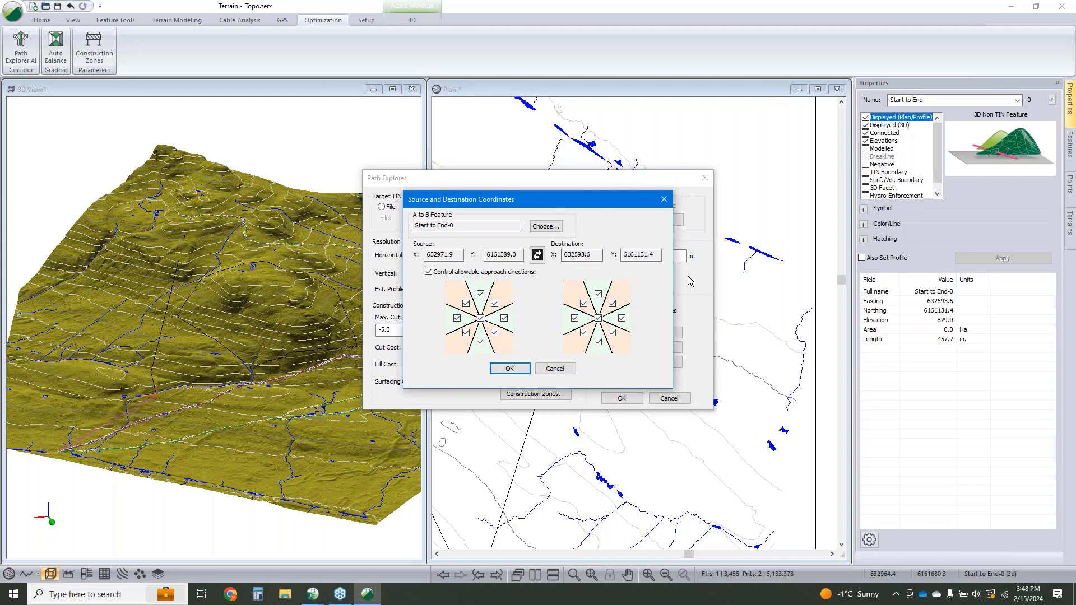
pyautogui.click(599, 319)
pyautogui.click(598, 293)
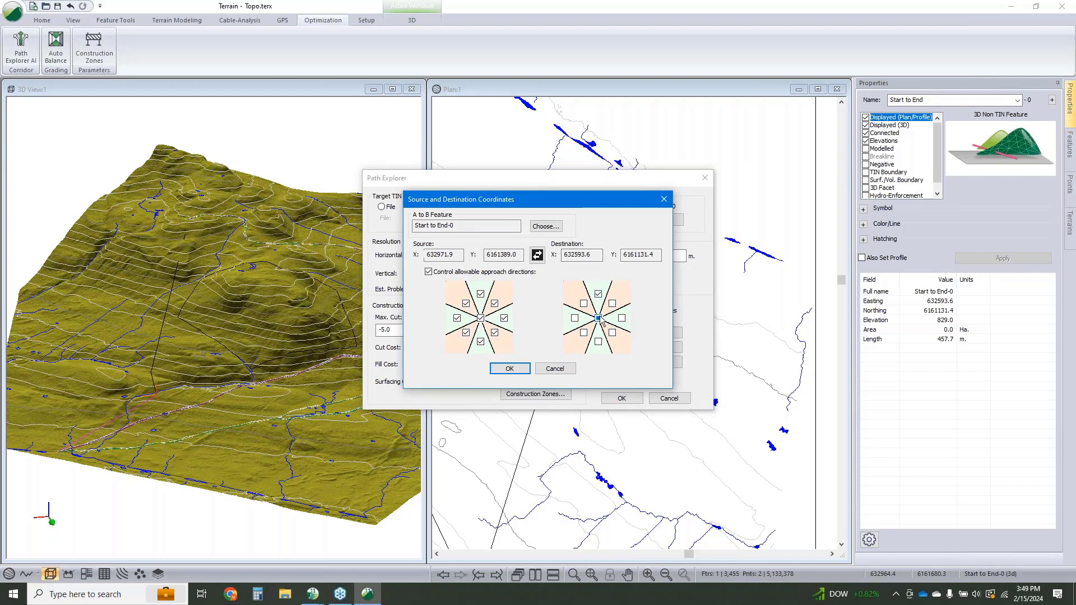
pyautogui.click(555, 368)
pyautogui.click(667, 398)
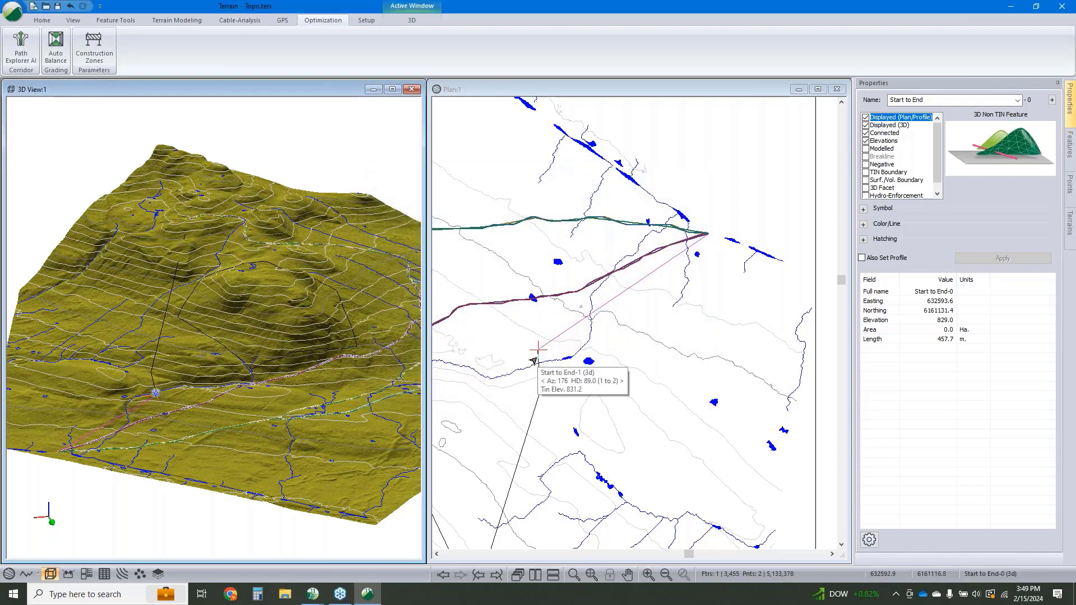
# Step: Split the remaining Start to End line at its southern bend and check the Path Explorer source and destination settings
pyautogui.click(538, 375)
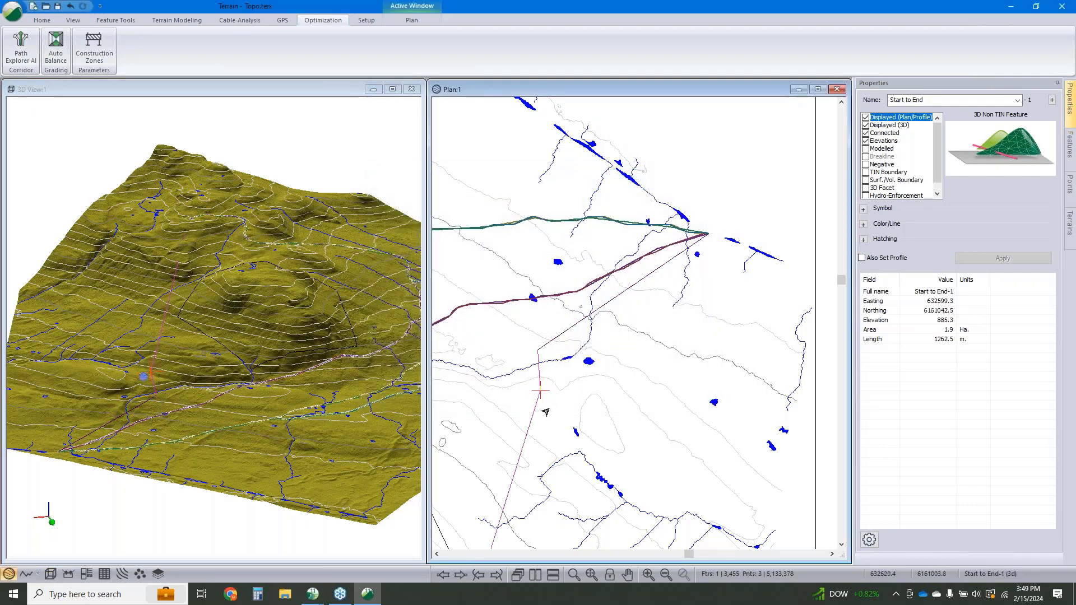
pyautogui.moveTo(537, 397); pyautogui.dragTo(569, 329, button='middle')
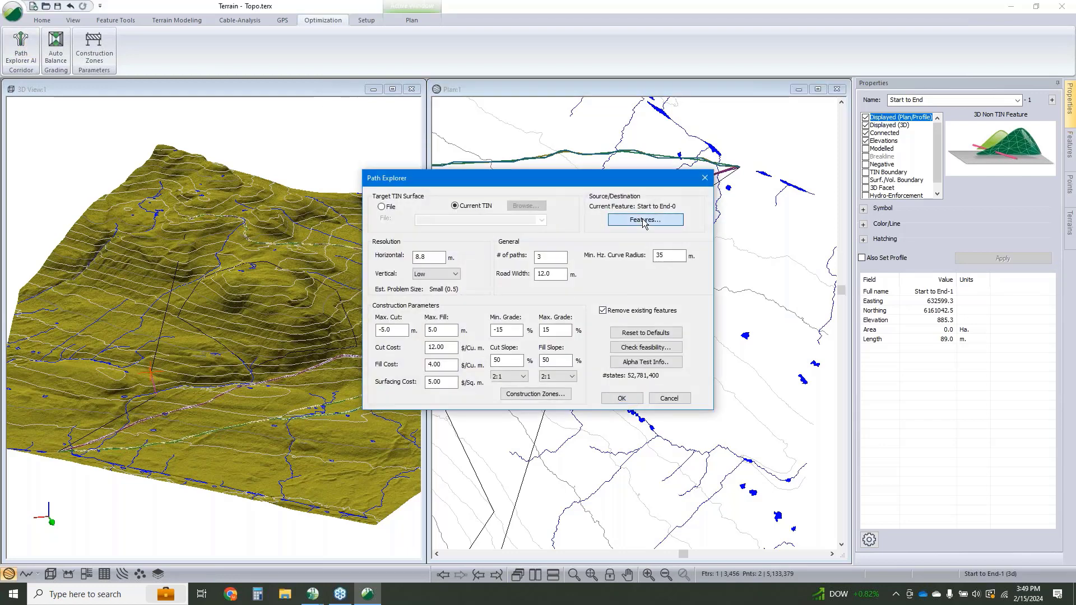
pyautogui.click(645, 222)
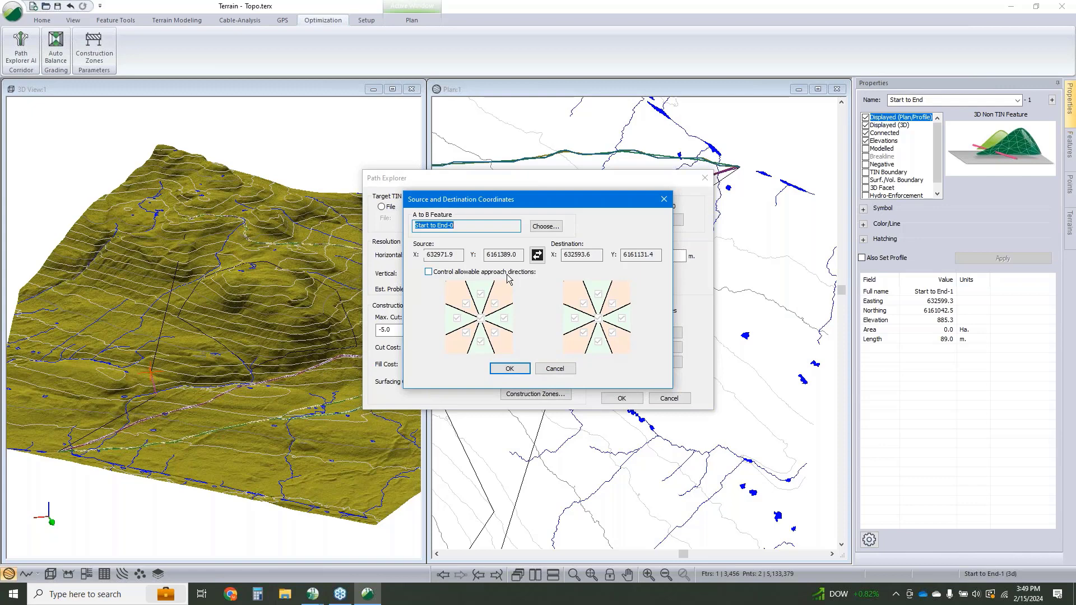
pyautogui.click(553, 372)
pyautogui.click(673, 399)
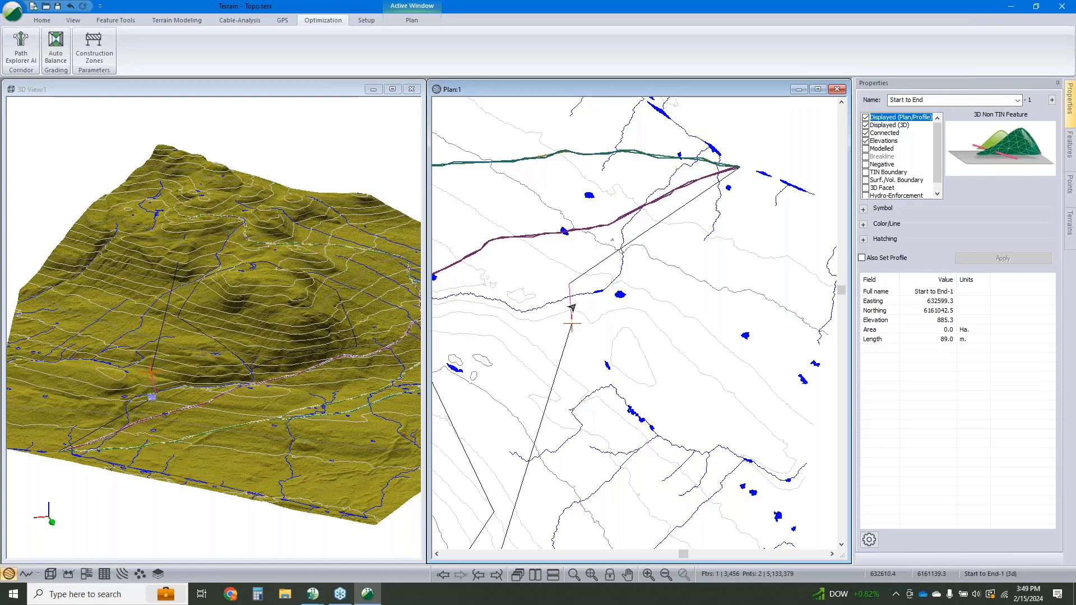
# Step: Restore the split Start to End segments to one continuous line
pyautogui.click(567, 335)
pyautogui.click(567, 336)
pyautogui.click(567, 336)
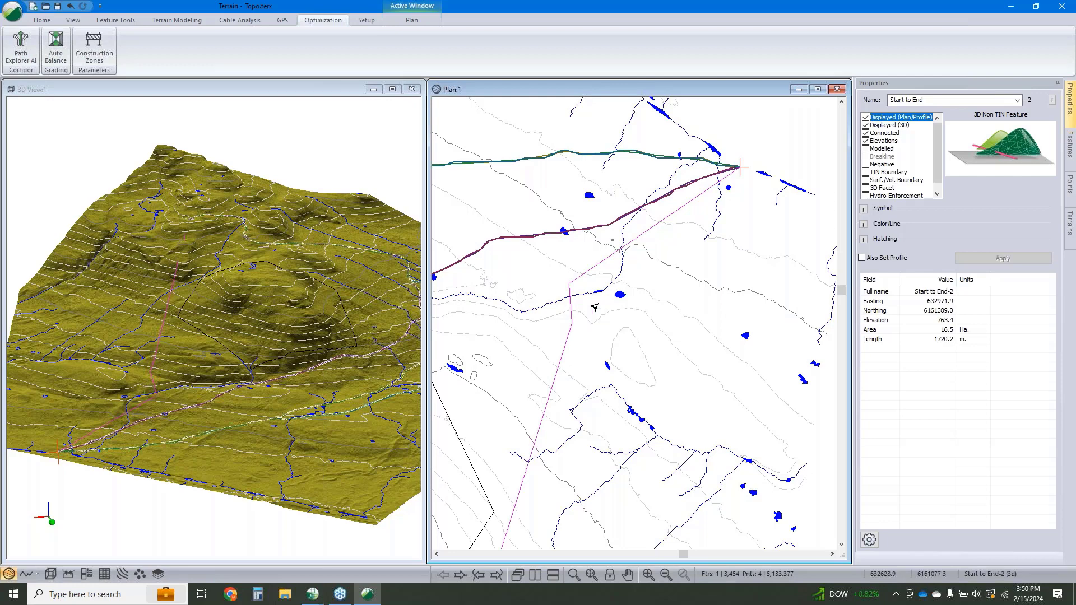
# Step: Rename the short stream feature STREAM_LINE-14 in the 3D view to 1k
pyautogui.moveTo(662, 327); pyautogui.dragTo(716, 358, button='middle')
pyautogui.scroll(-4, 715, 357)
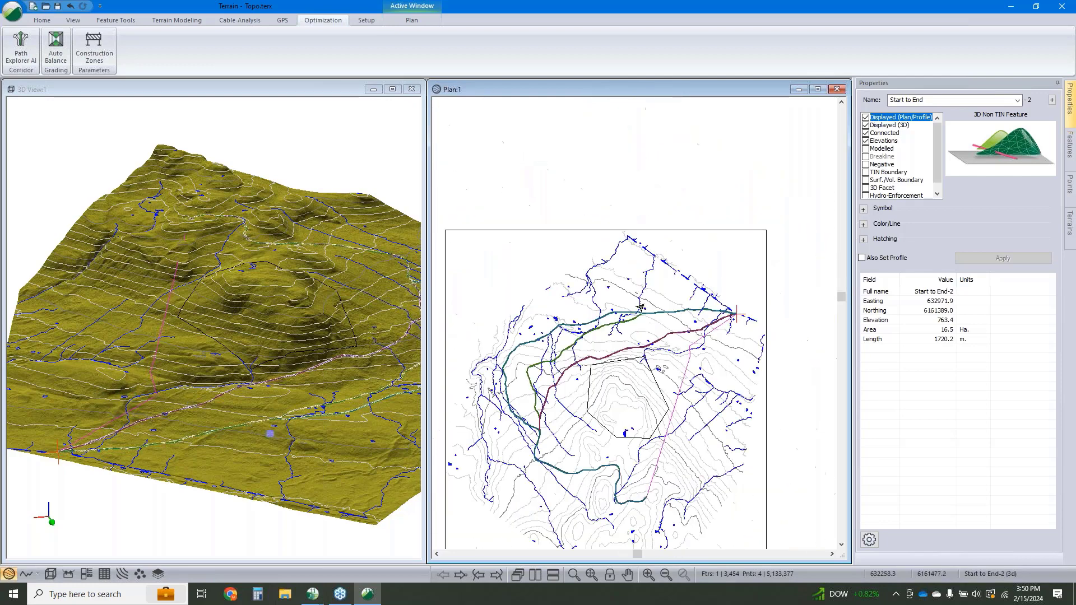
pyautogui.moveTo(294, 337); pyautogui.dragTo(171, 348, button='middle')
pyautogui.click(317, 388)
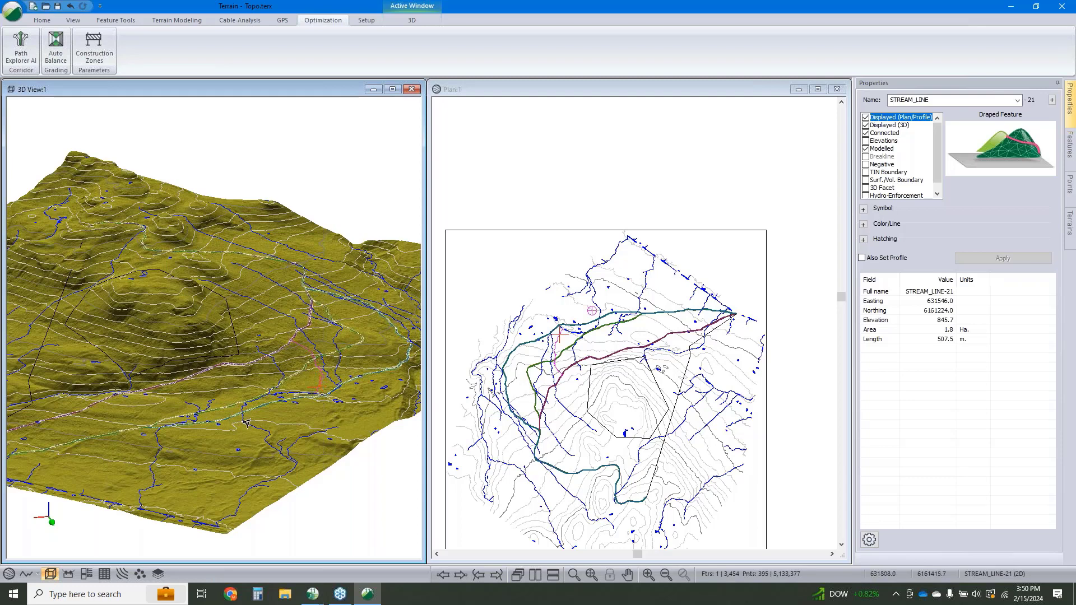
pyautogui.click(285, 424)
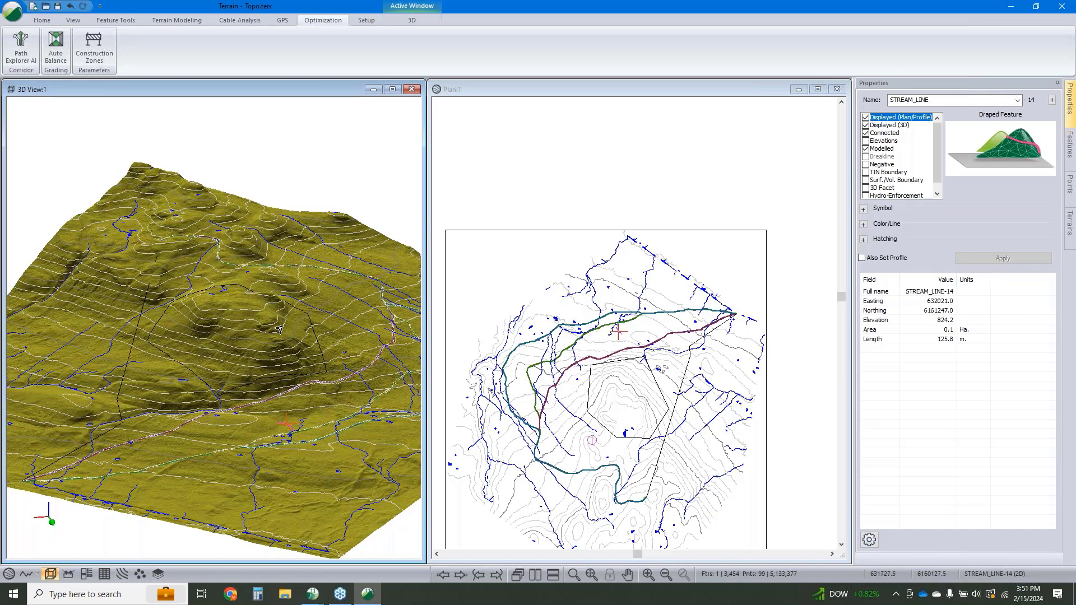
pyautogui.click(937, 100)
pyautogui.write('1')
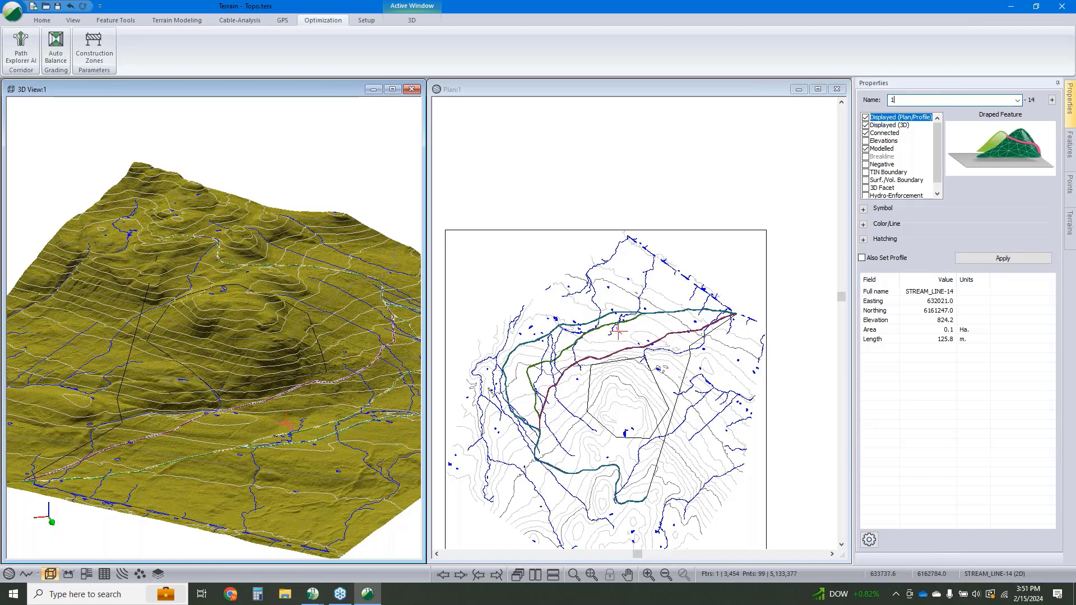
pyautogui.write('k')
pyautogui.click(997, 259)
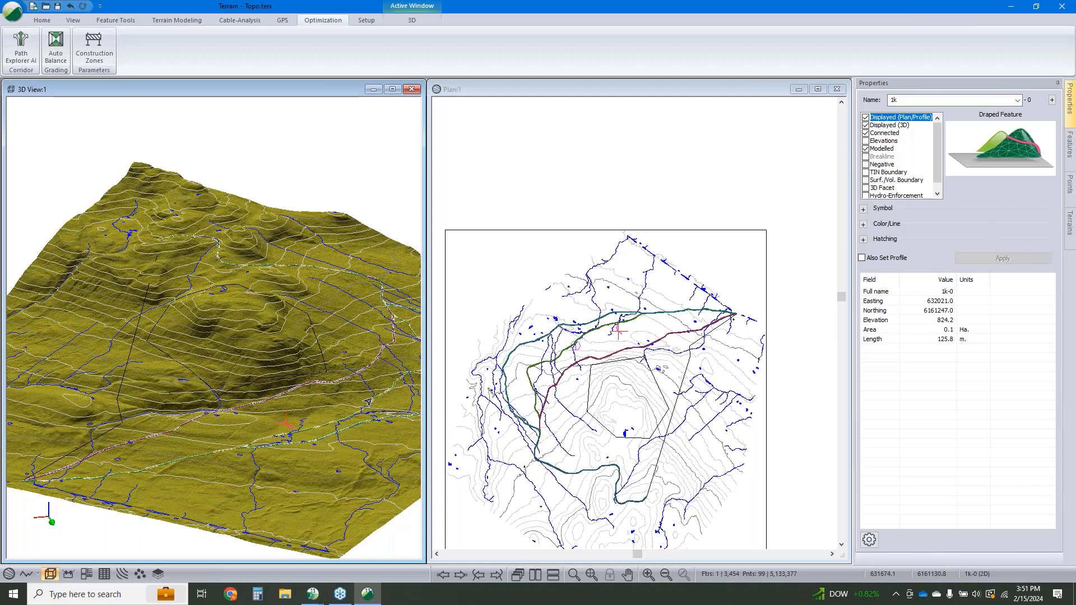
# Step: Split STREAM_LINE-21 in the 3D view just below the green route and rename its upper part to 2k
pyautogui.click(559, 336)
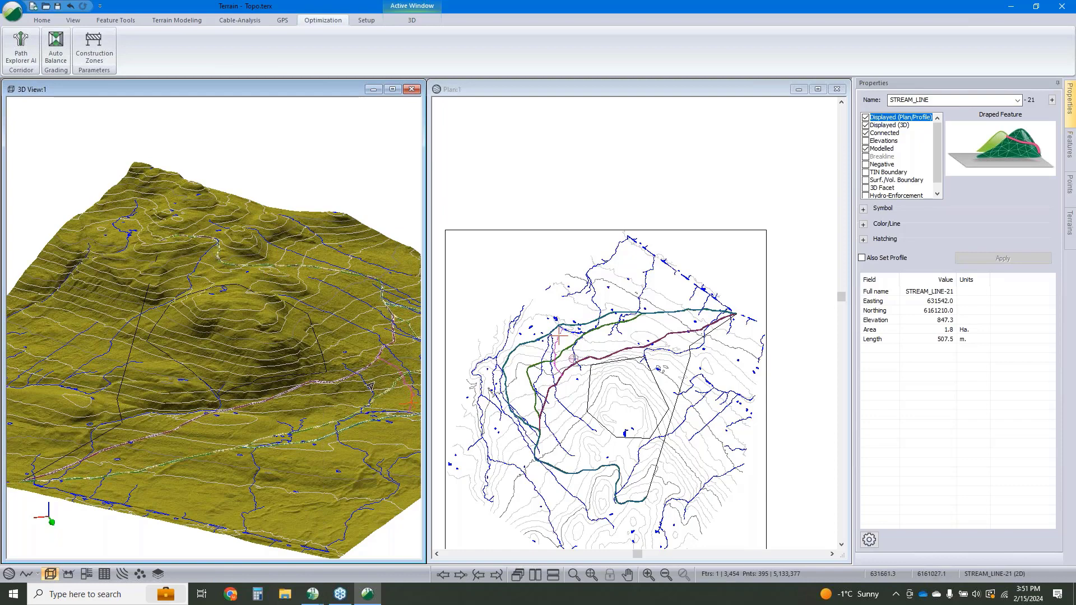
pyautogui.moveTo(373, 387); pyautogui.dragTo(346, 387)
pyautogui.scroll(4, 344, 389)
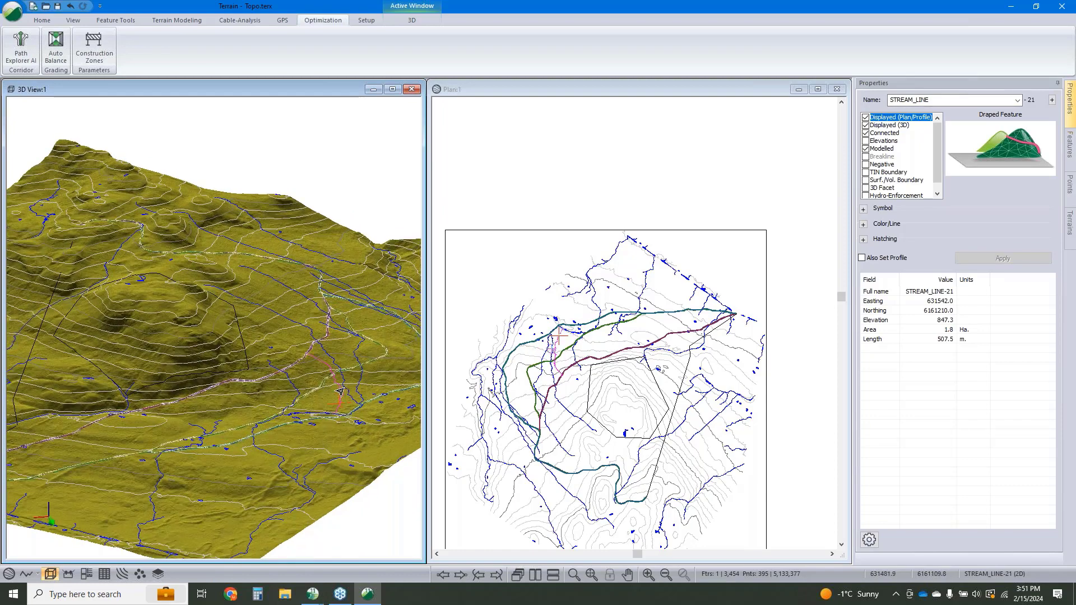
pyautogui.moveTo(177, 358); pyautogui.dragTo(334, 364)
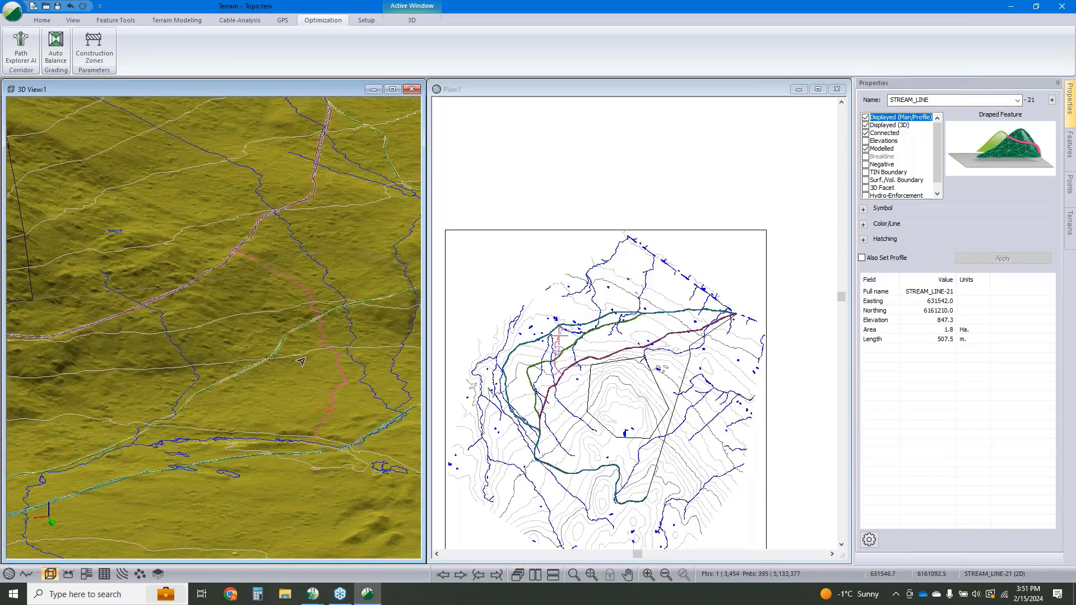
pyautogui.click(340, 377)
pyautogui.click(937, 100)
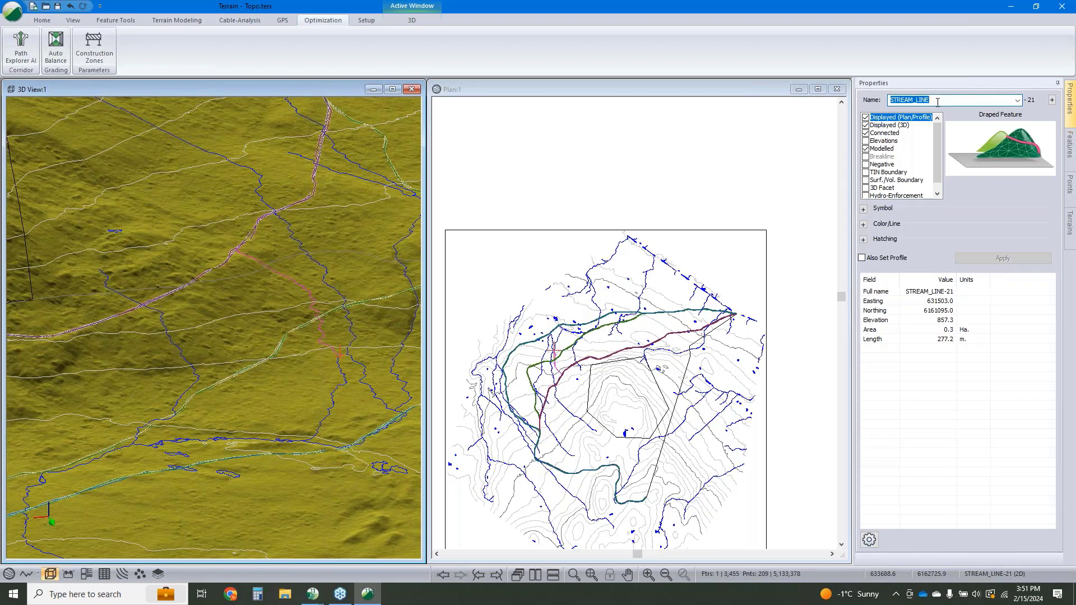
pyautogui.write('2k')
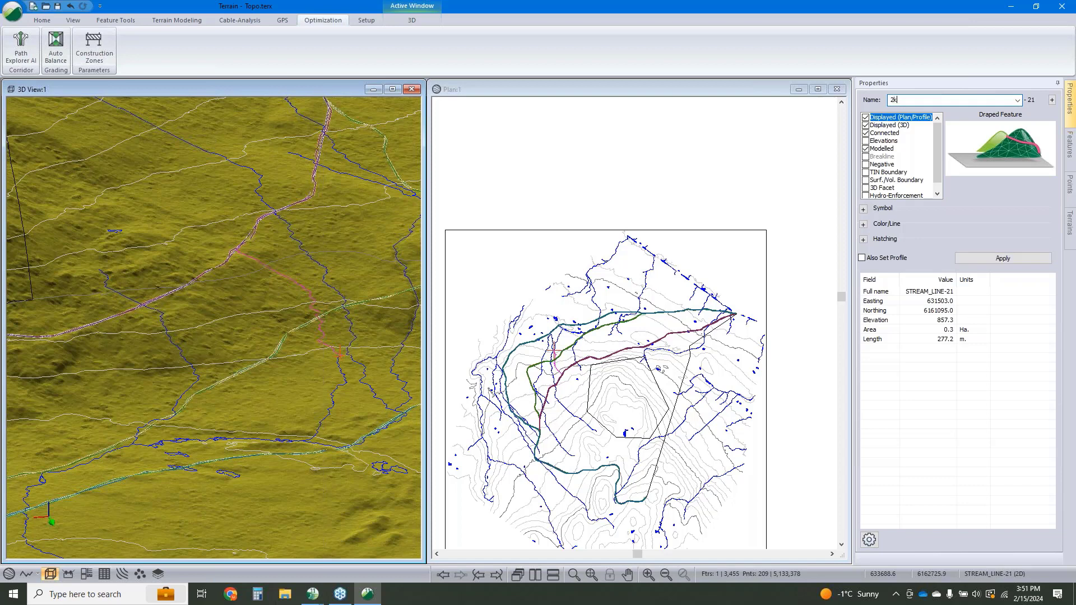
pyautogui.click(1003, 259)
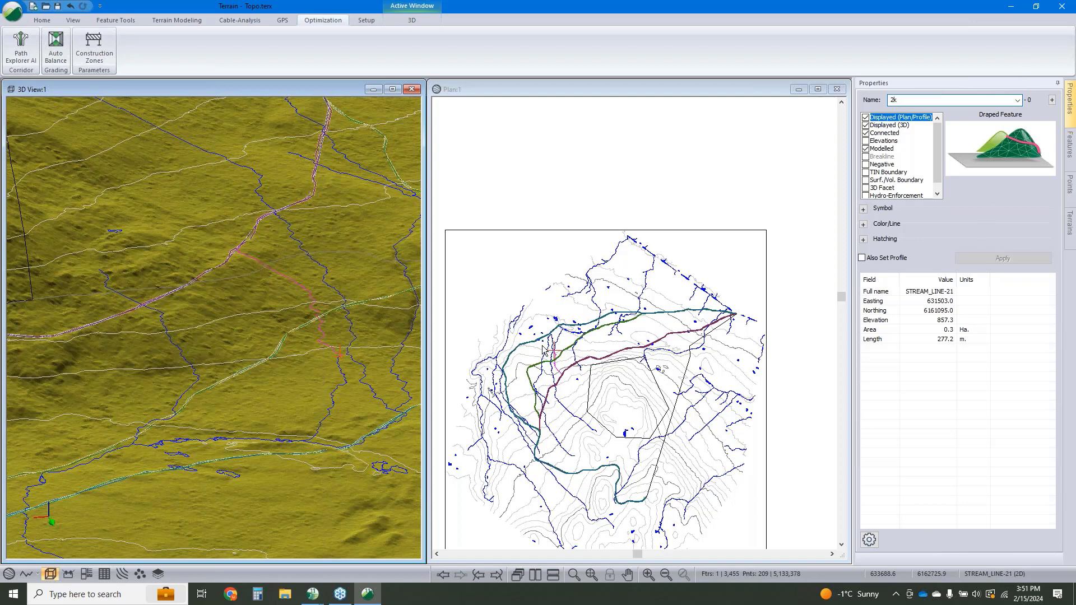
# Step: Rename the lower part of the split stream line to 5k
pyautogui.click(332, 391)
pyautogui.click(963, 103)
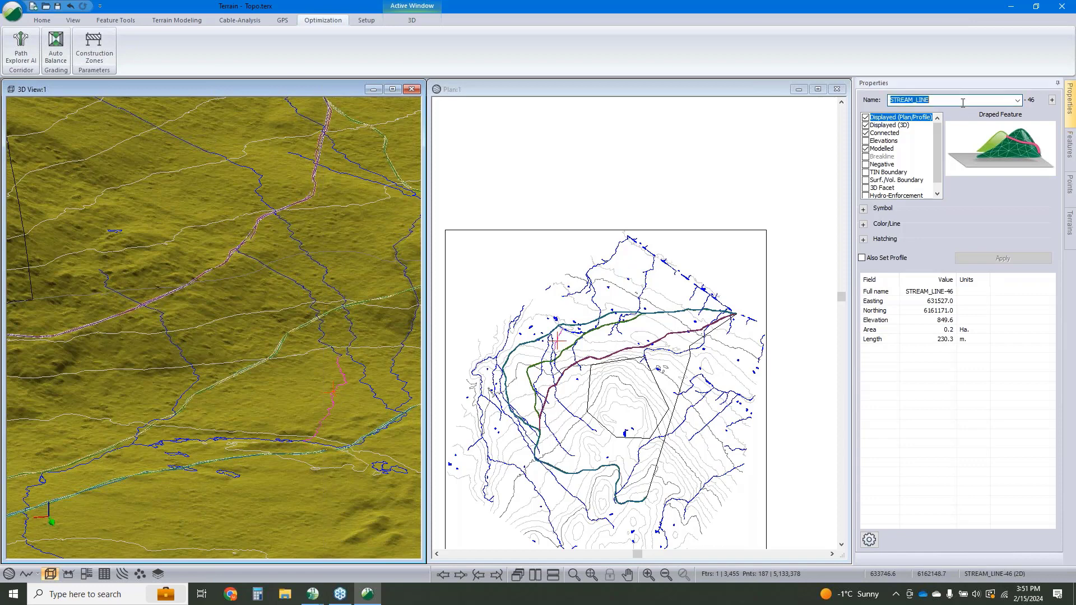
pyautogui.write('5k')
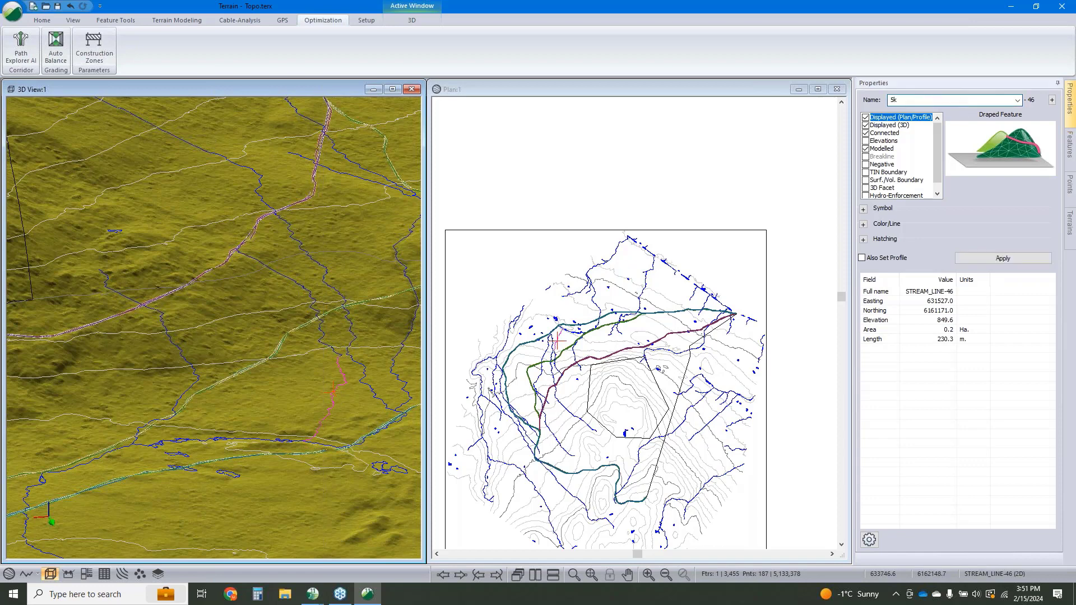
pyautogui.click(1004, 258)
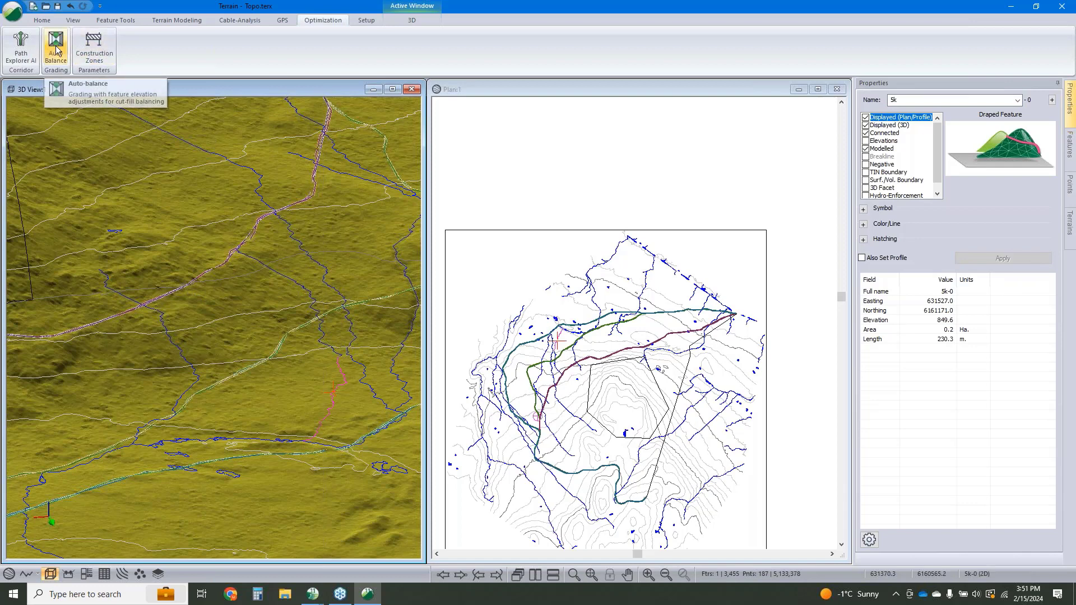
# Step: Create a construction zone set for the stream feature 5k-0 with a crossing cost of $5000
pyautogui.click(94, 49)
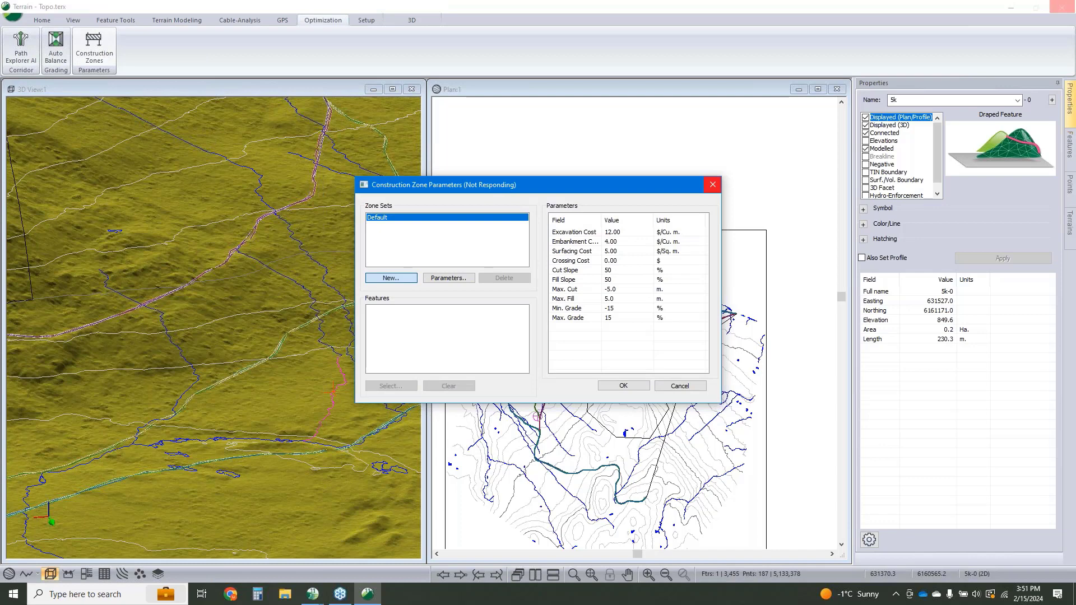
pyautogui.click(414, 277)
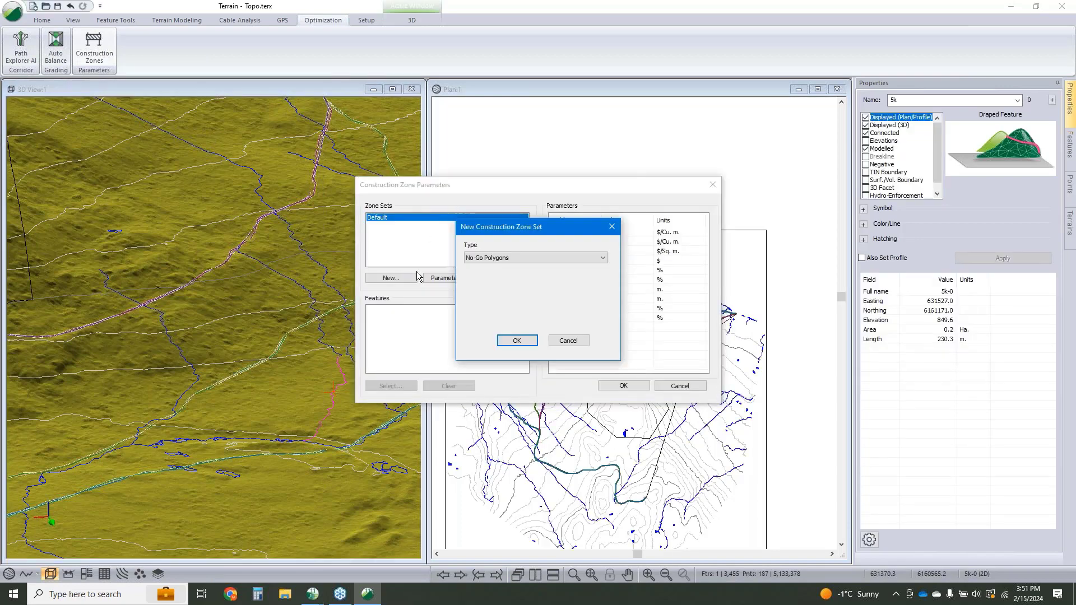
pyautogui.click(495, 255)
pyautogui.click(495, 291)
pyautogui.click(514, 340)
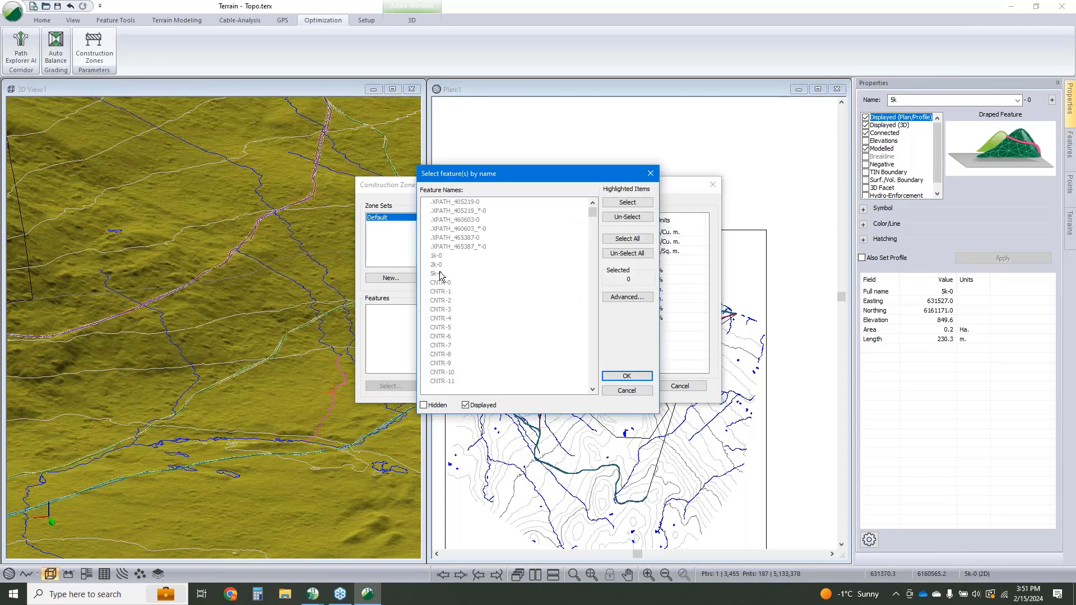
pyautogui.click(441, 274)
pyautogui.click(627, 377)
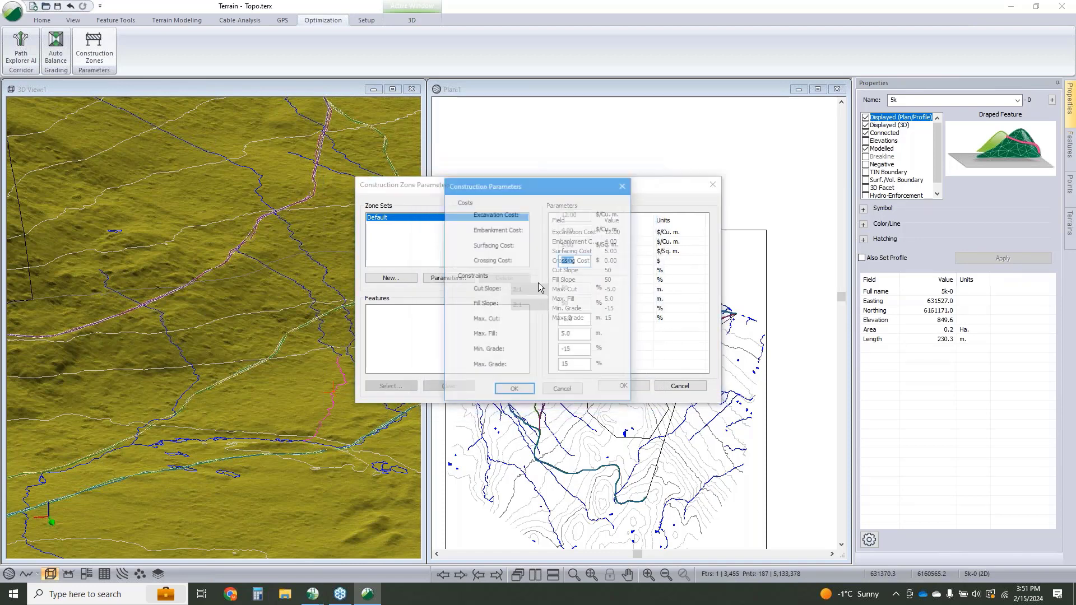
pyautogui.write('5000')
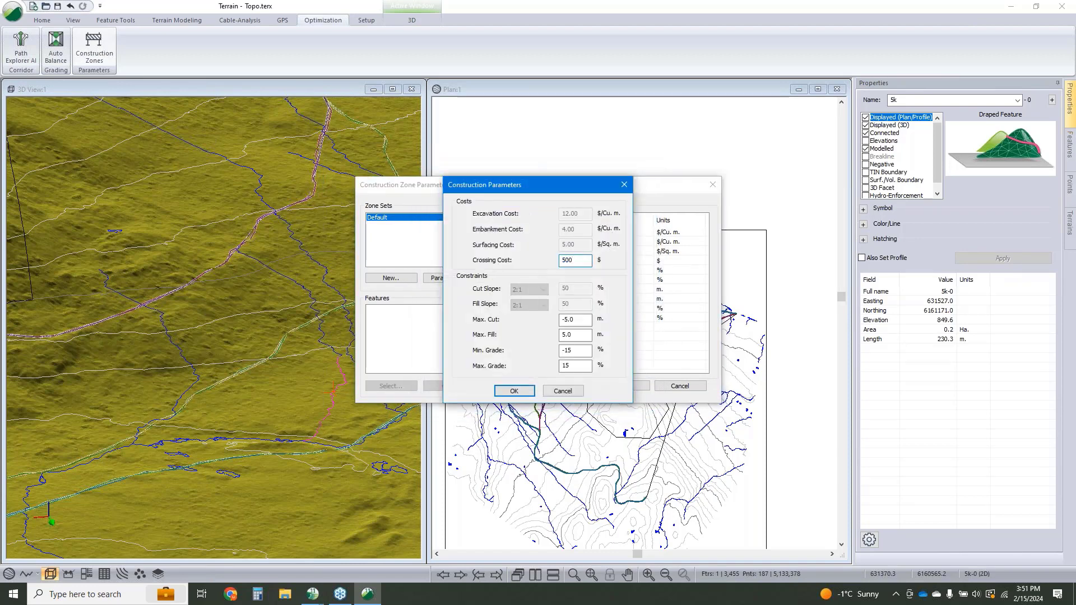
pyautogui.click(514, 390)
pyautogui.click(641, 389)
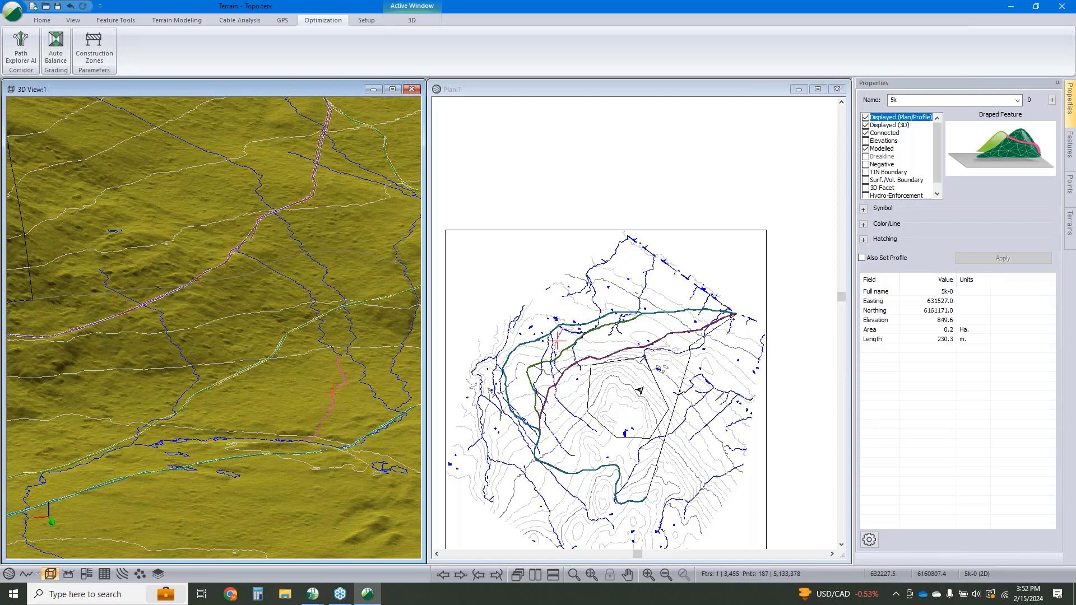
# Step: Select the Start to End line and then the .XPATH_465387_*-0 route north of the no-go polygon in the plan view
pyautogui.click(687, 363)
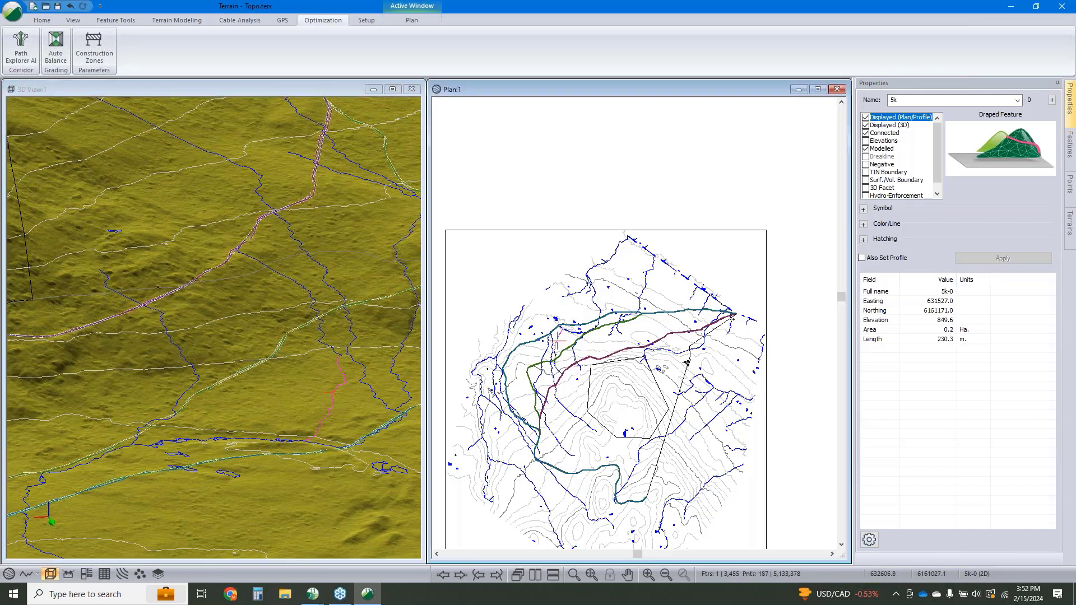
pyautogui.click(687, 363)
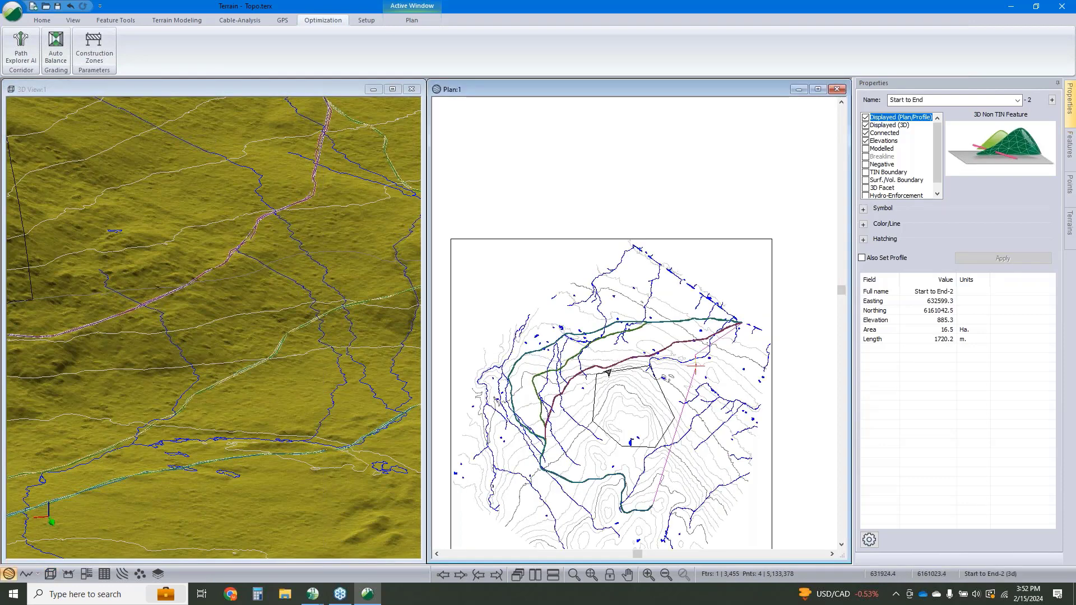
pyautogui.scroll(5, 696, 366)
pyautogui.click(549, 365)
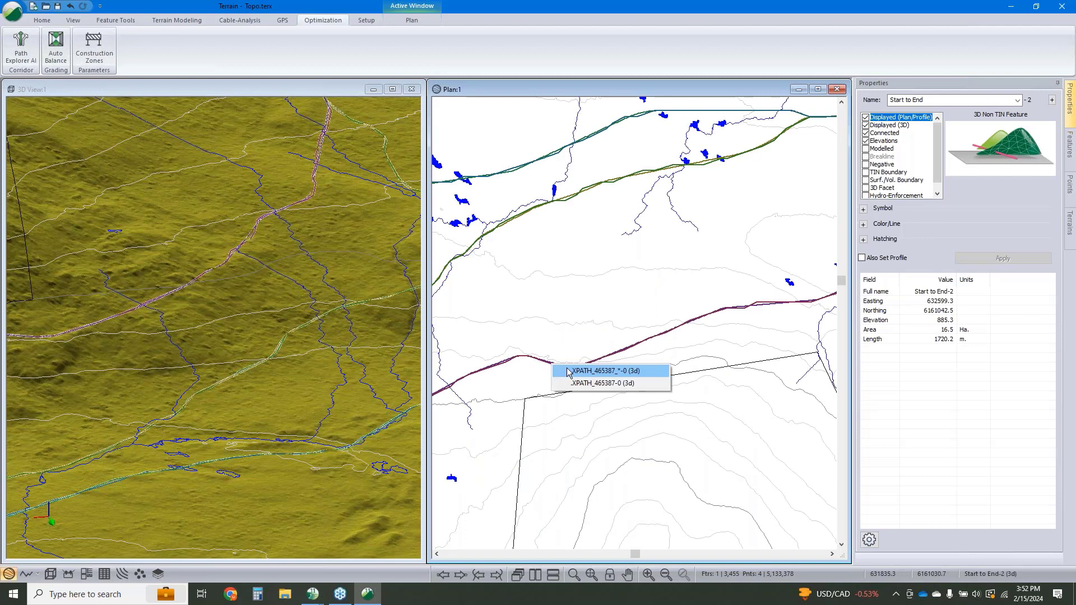
pyautogui.click(568, 371)
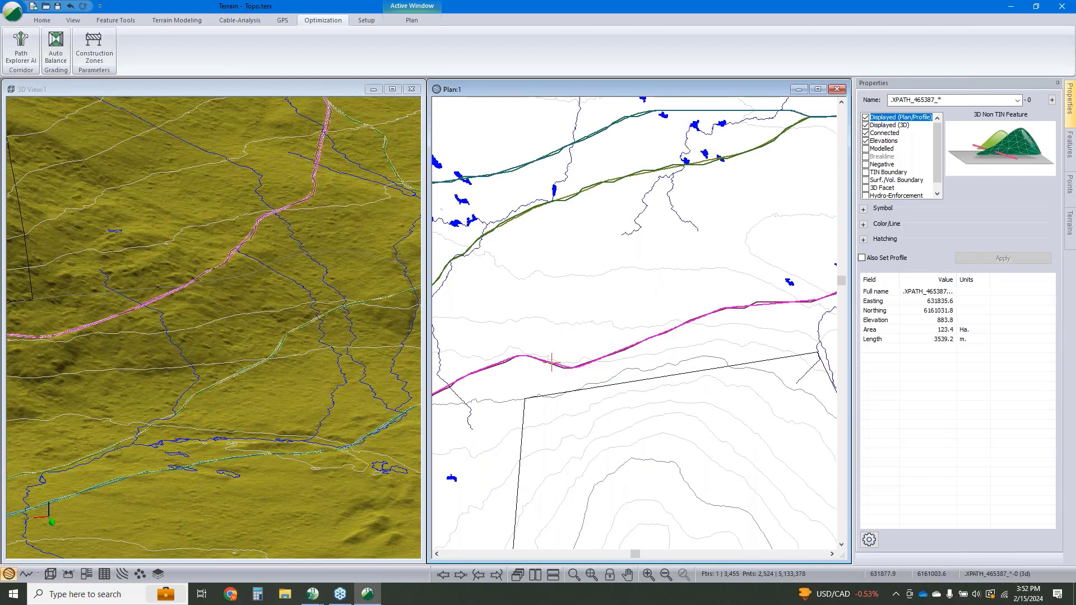
# Step: Break the selected .XPATH_465387_* route at two points near its bend north of the no-go polygon and delete the short middle piece
pyautogui.click(566, 376)
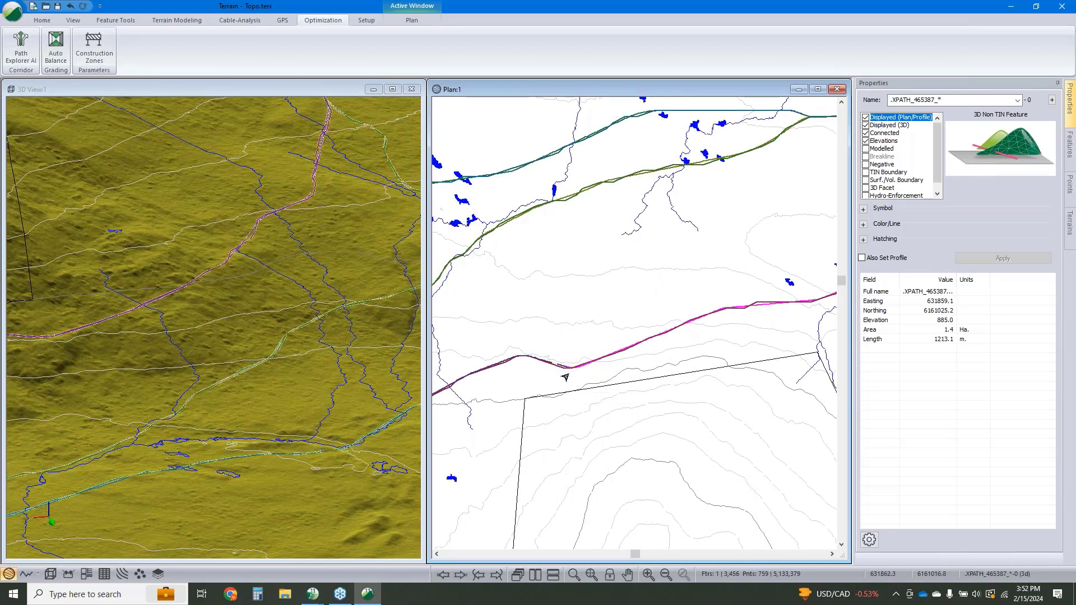
pyautogui.click(562, 362)
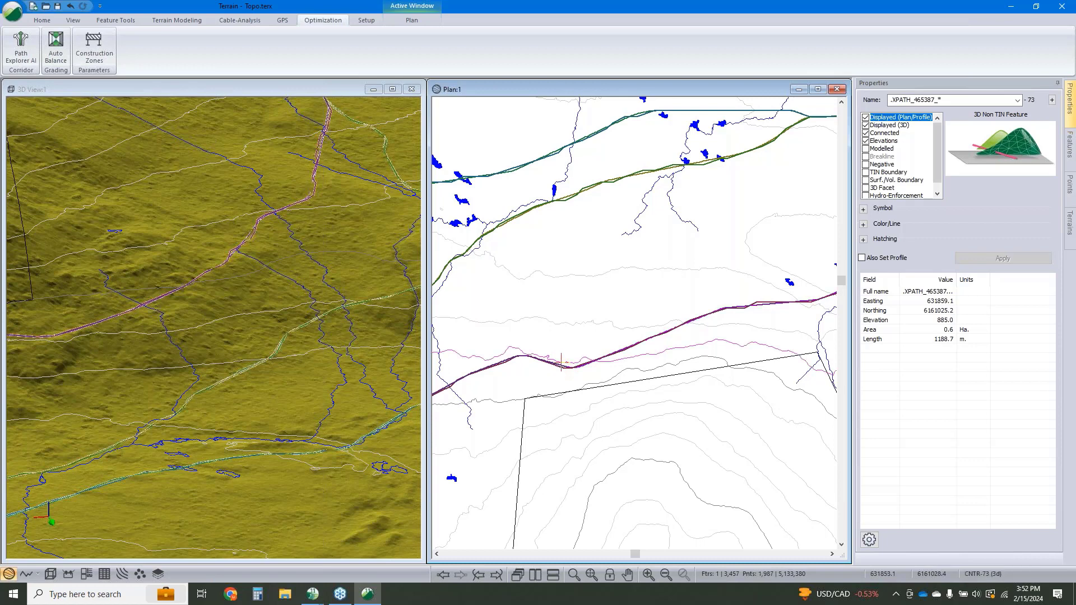
pyautogui.scroll(3, 561, 362)
pyautogui.click(567, 371)
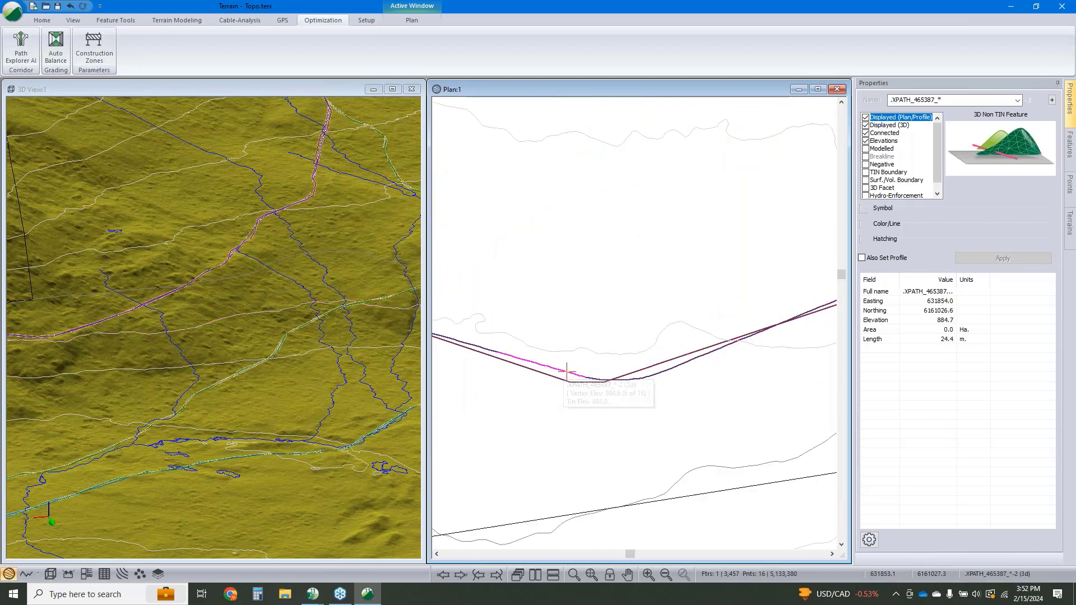
pyautogui.click(592, 379)
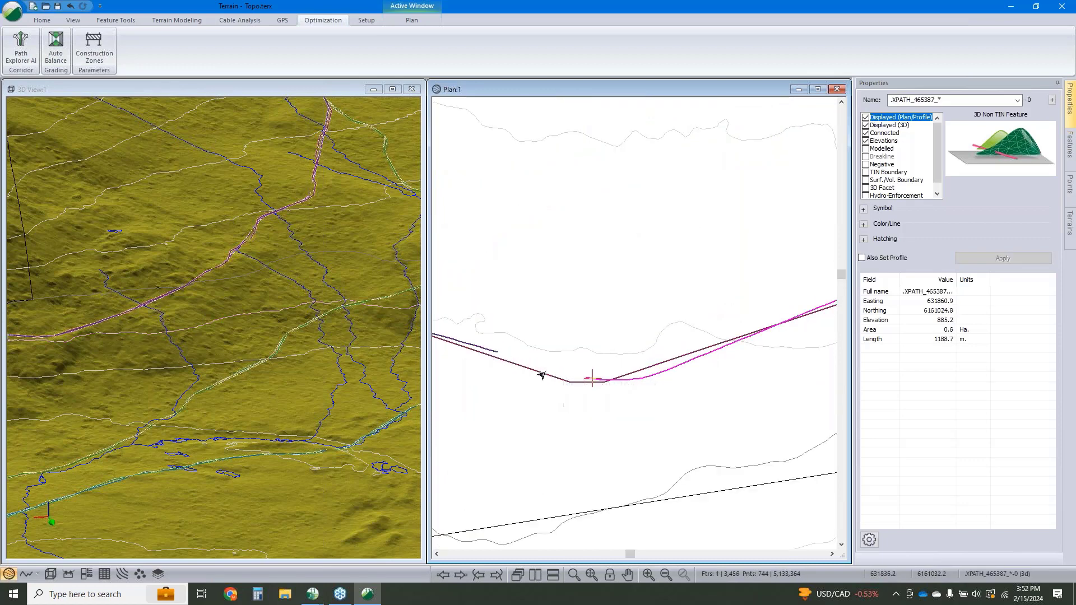
# Step: Try to close the two remaining pieces of the .XPATH_465387_* route, and undo the operation
pyautogui.click(612, 377)
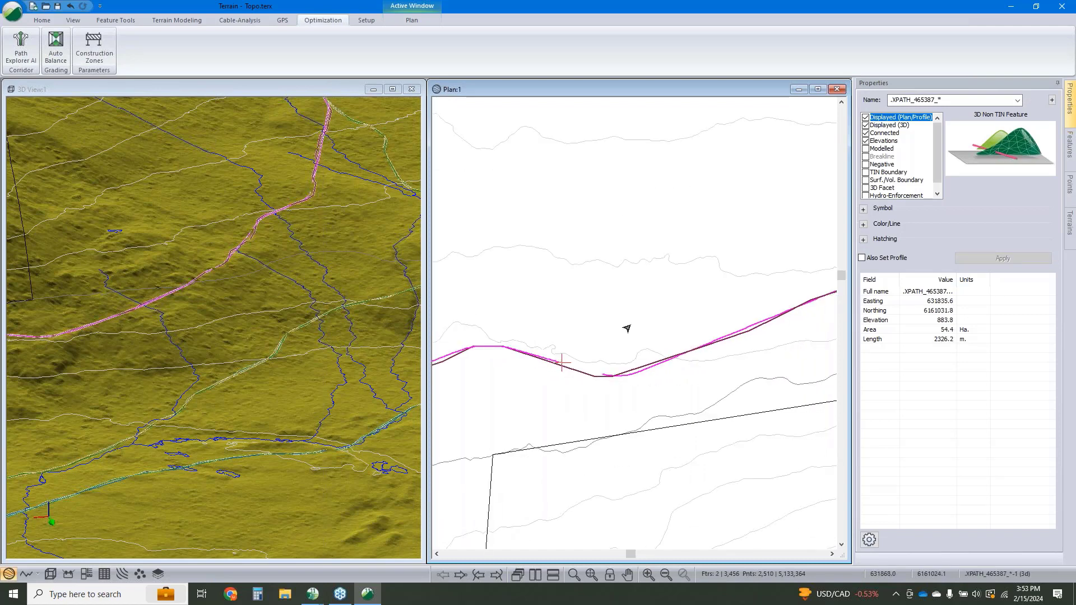
pyautogui.rightClick(626, 308)
pyautogui.moveTo(665, 385)
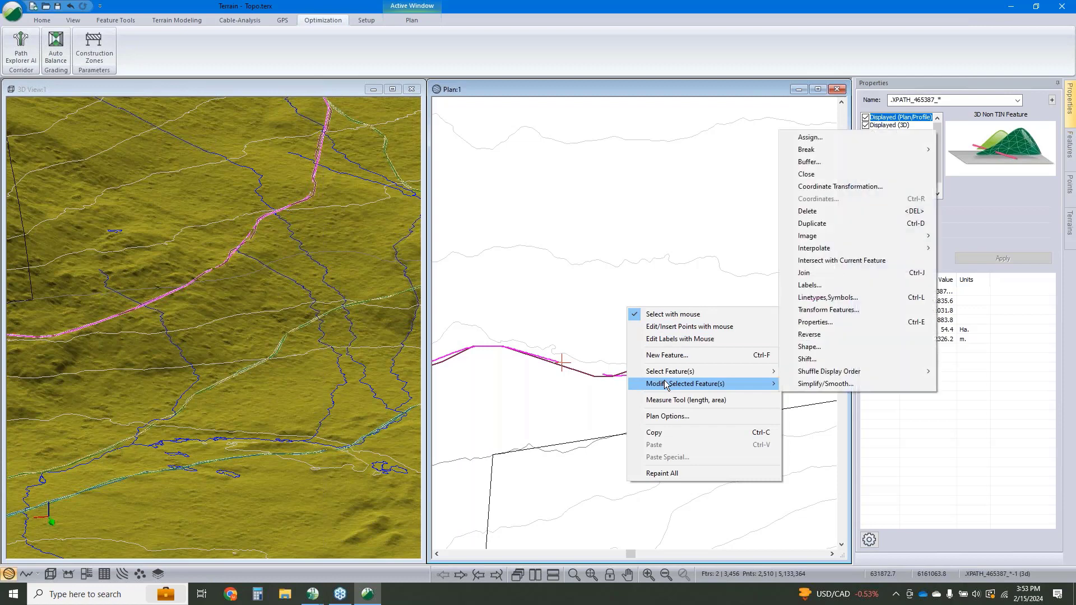
pyautogui.click(878, 174)
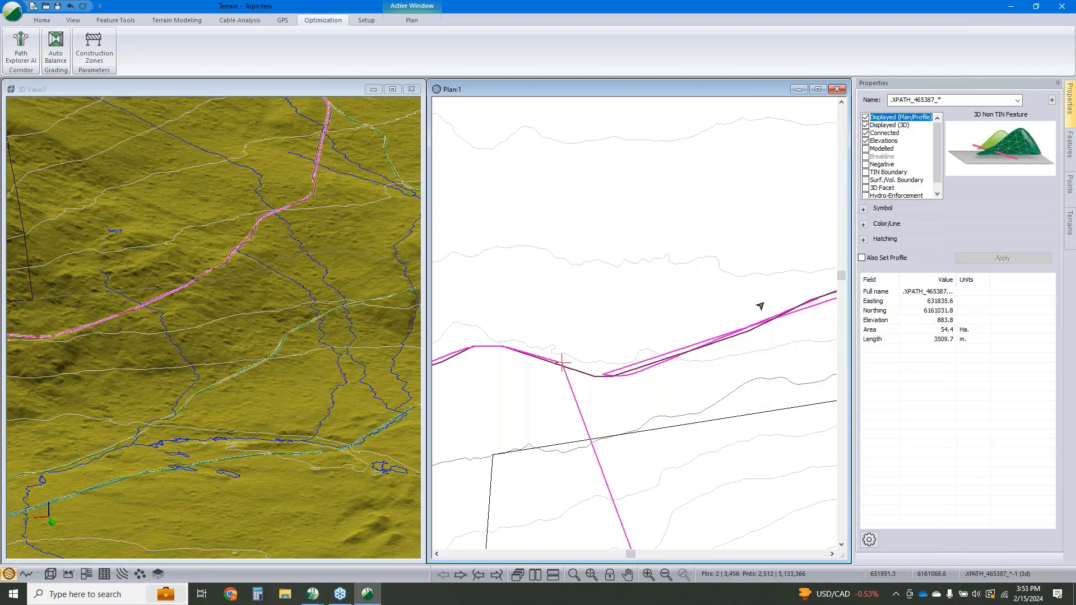
pyautogui.hotkey('ctrl', 'z')
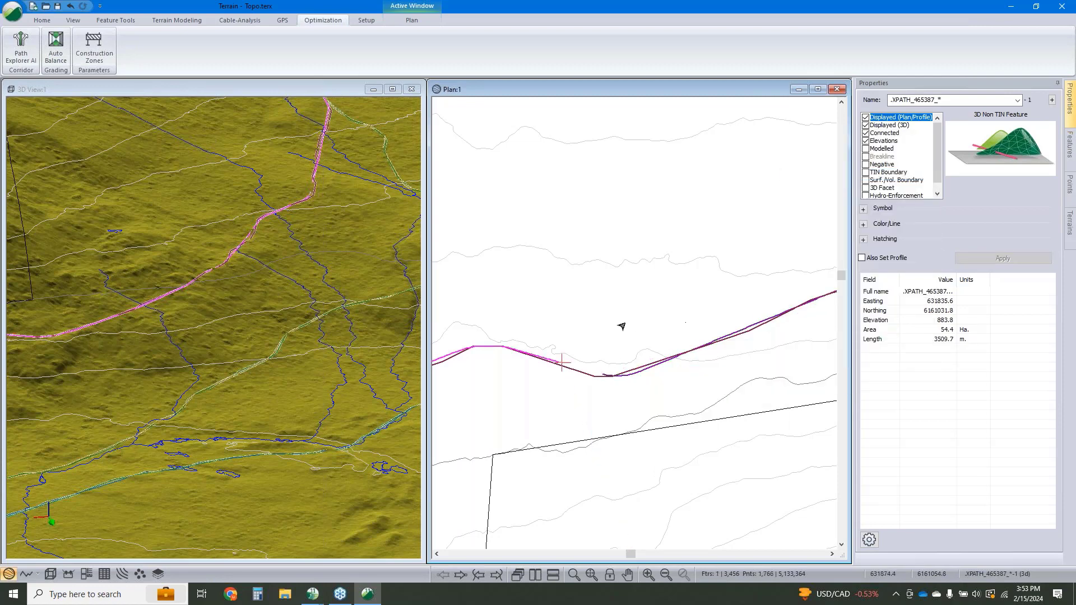
# Step: Select both pieces of the .XPATH_465387_* route and join them across the gap into one feature
pyautogui.click(602, 377)
pyautogui.rightClick(604, 375)
pyautogui.moveTo(707, 397)
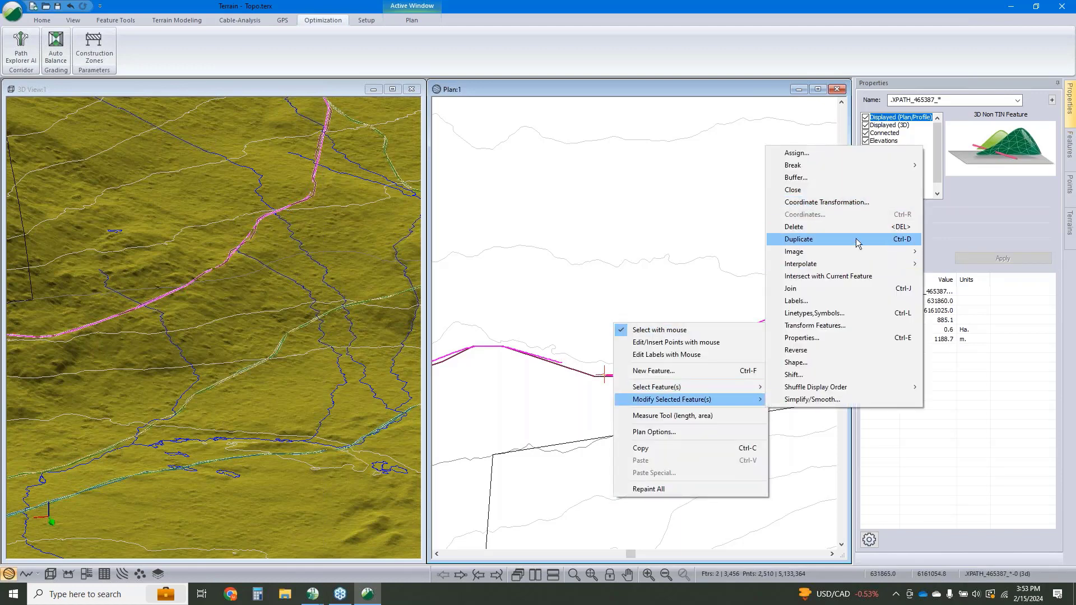
pyautogui.click(839, 294)
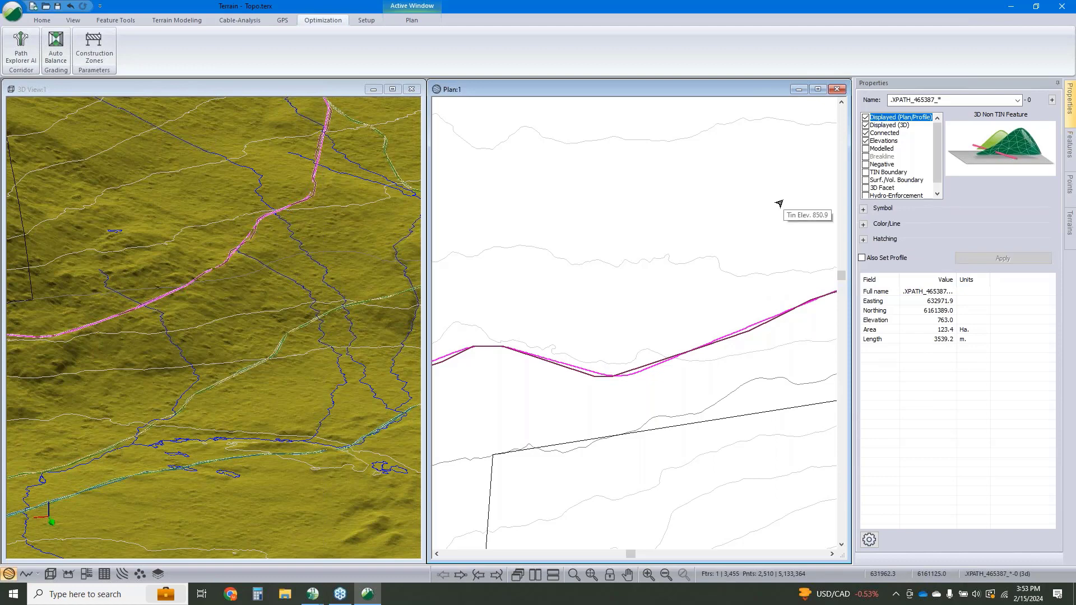
pyautogui.scroll(-2, 699, 285)
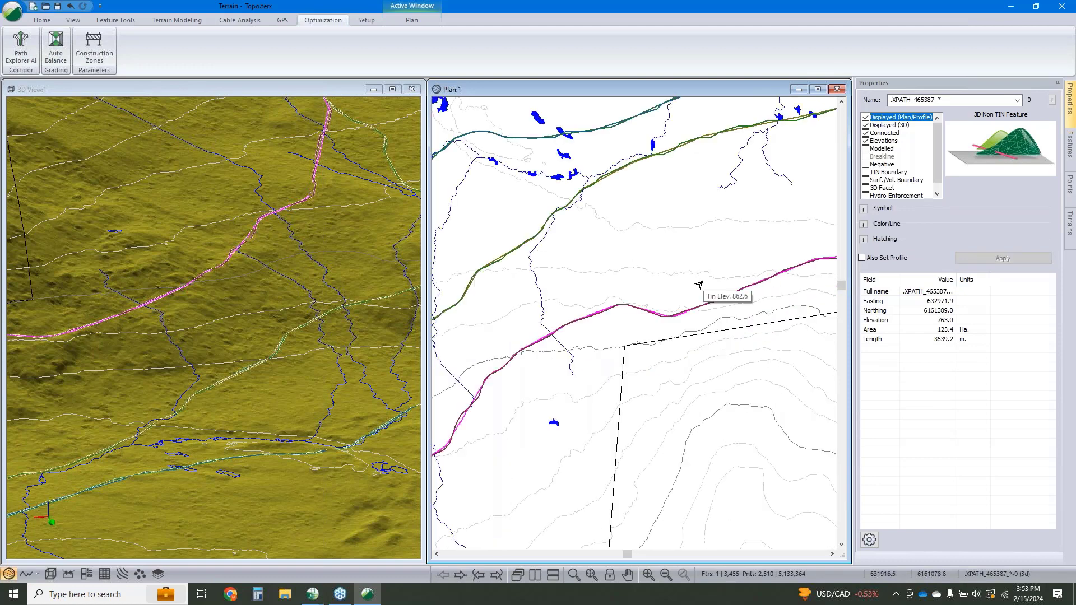